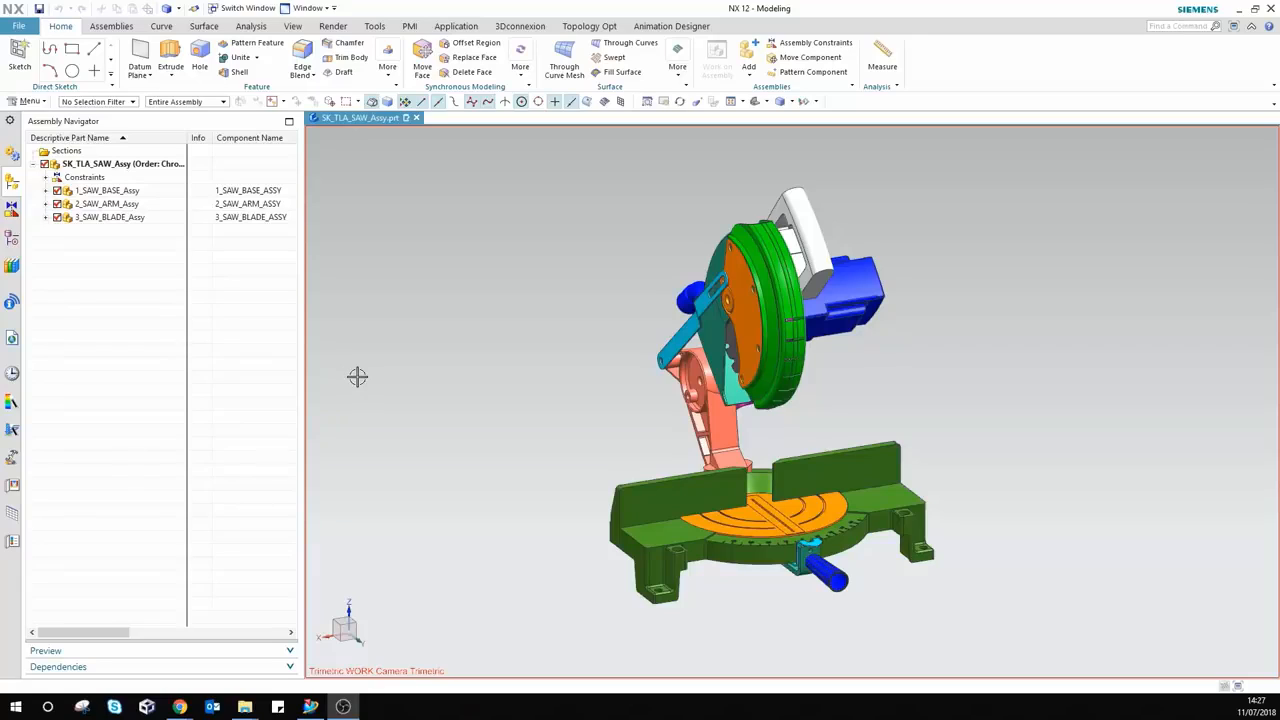
Step: Preview the saw base, arm and blade subassemblies in the Assembly Navigator, then clear the selection
click(134, 193)
click(134, 206)
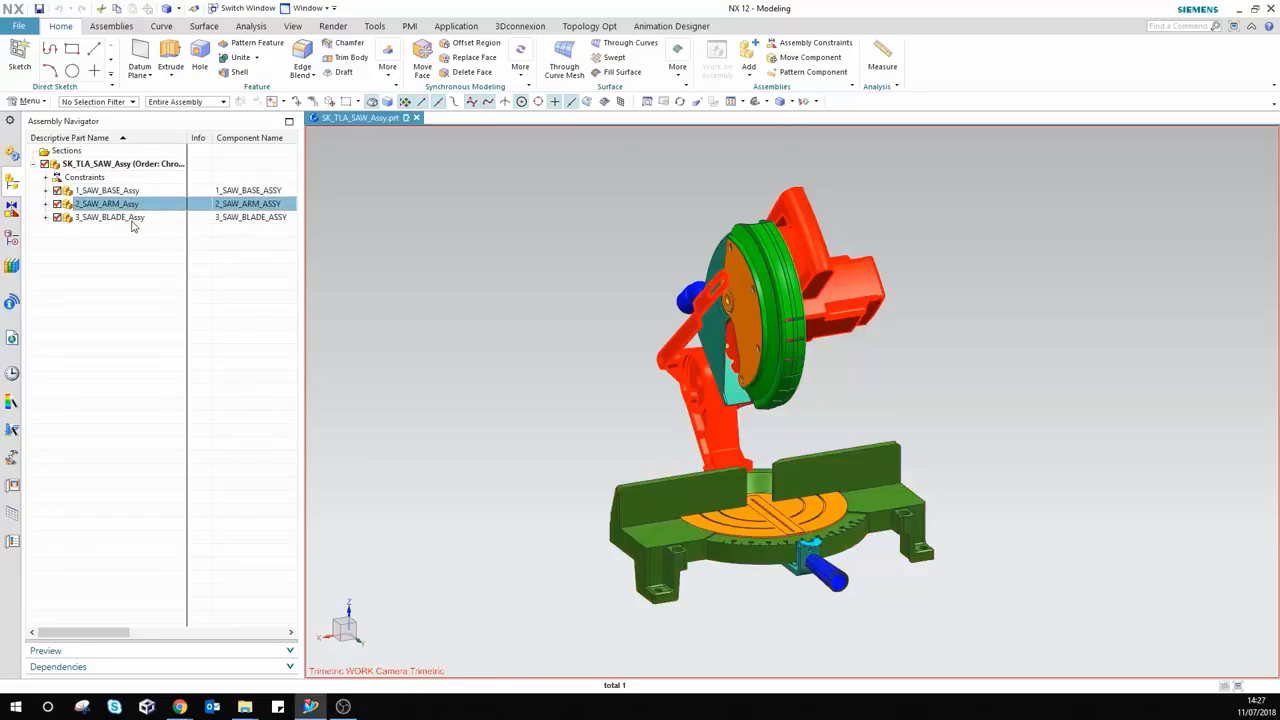
click(133, 217)
click(124, 277)
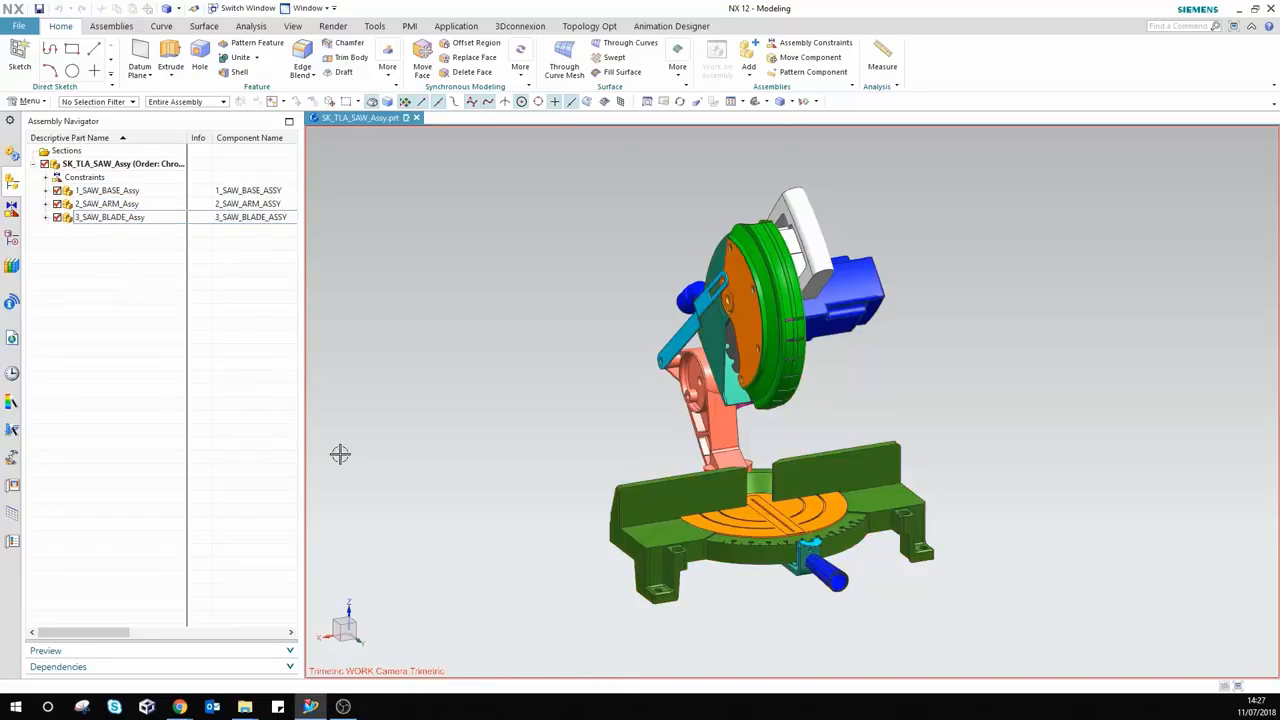
Step: Expand All Components and preview the asm4_stand, asm4_table and handle entries
right_click(125, 337)
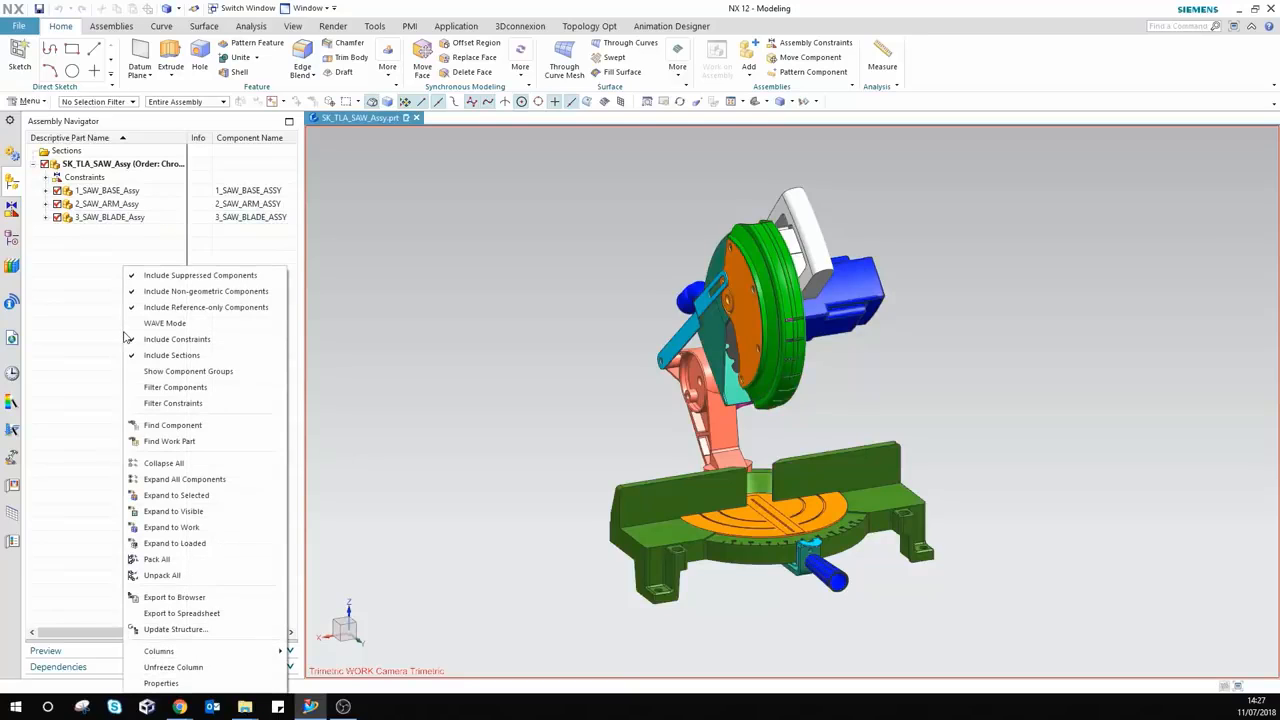
click(176, 480)
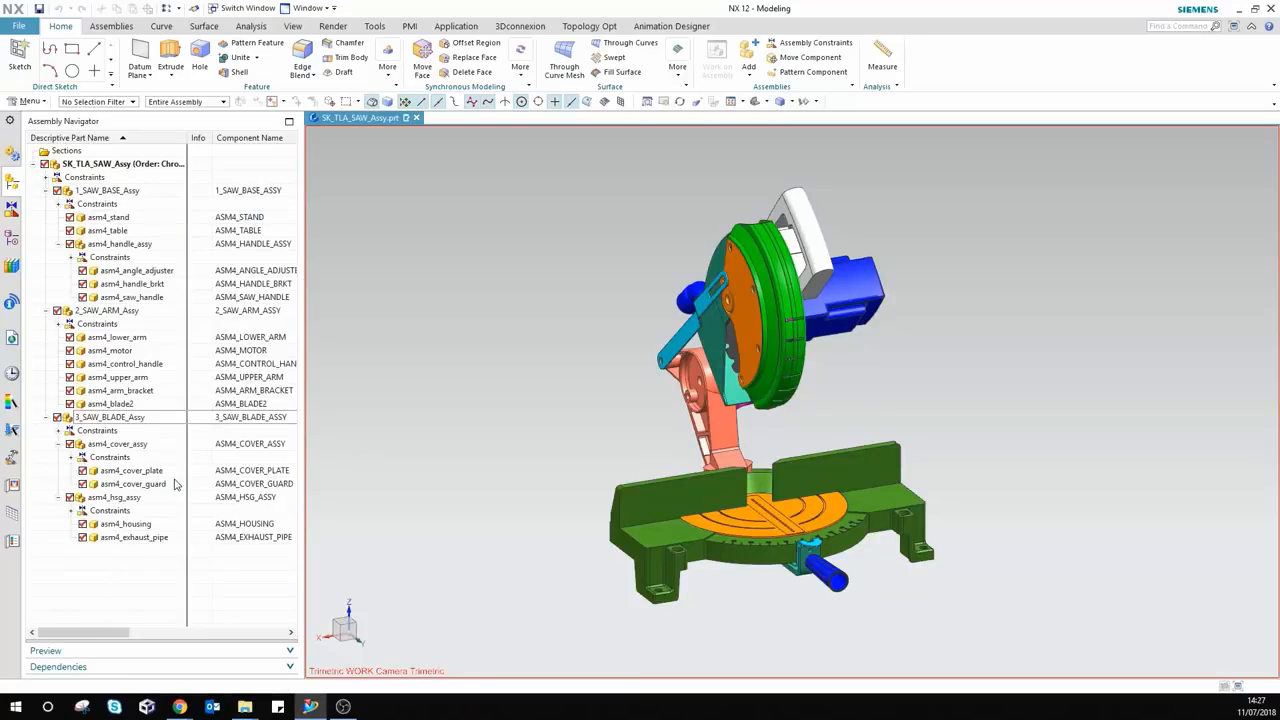
click(116, 218)
click(110, 230)
click(108, 243)
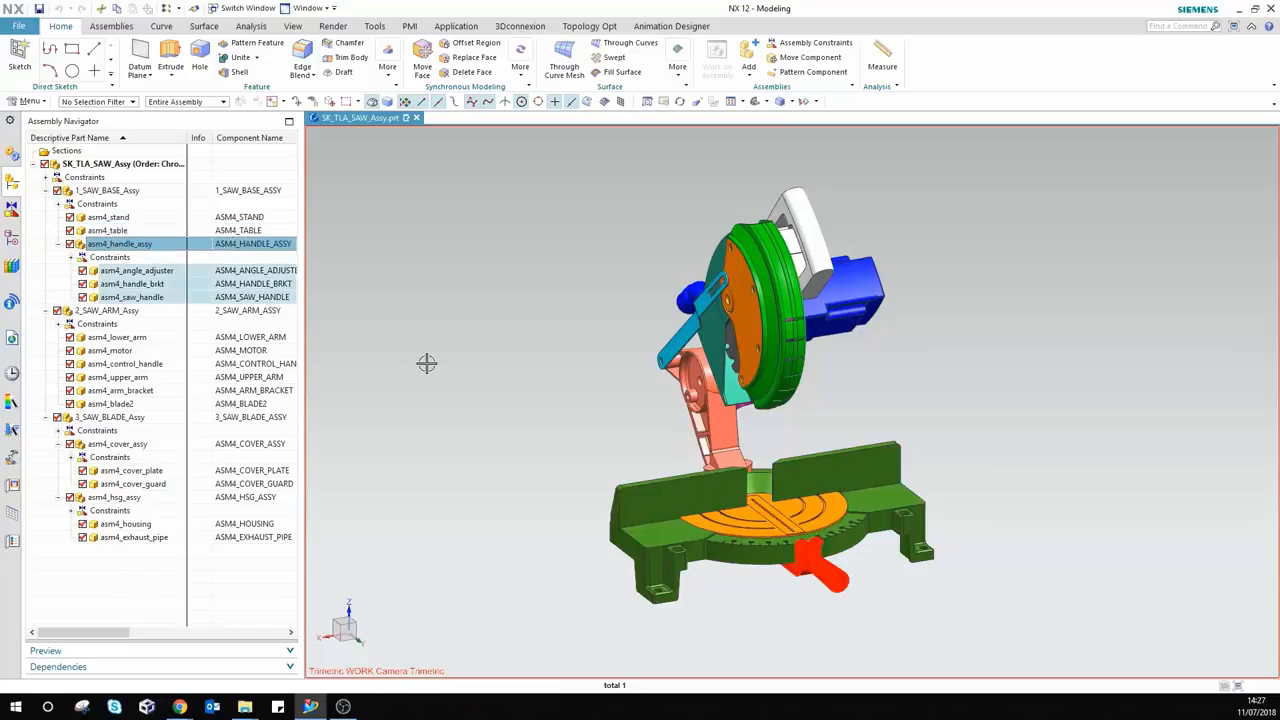
scroll(427, 361, up, 3)
key(Escape)
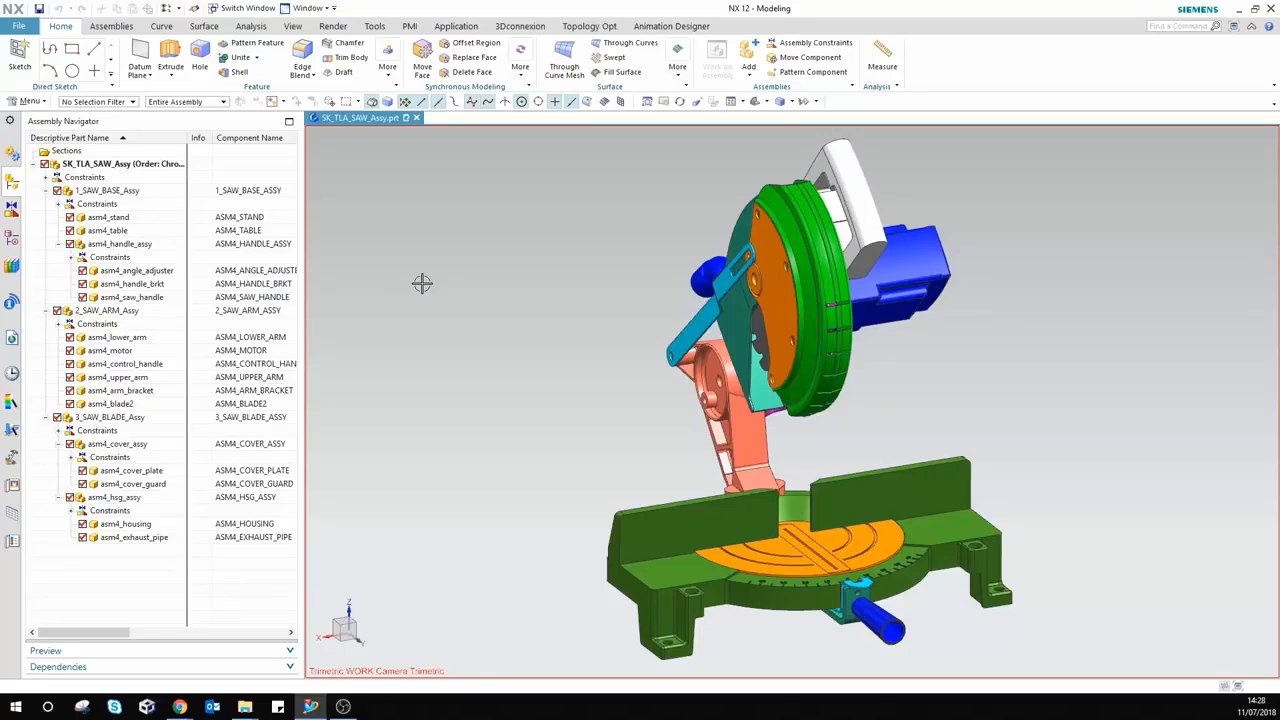
Step: Create a new set from Assemblies > Clearance Analysis > New Set
click(118, 30)
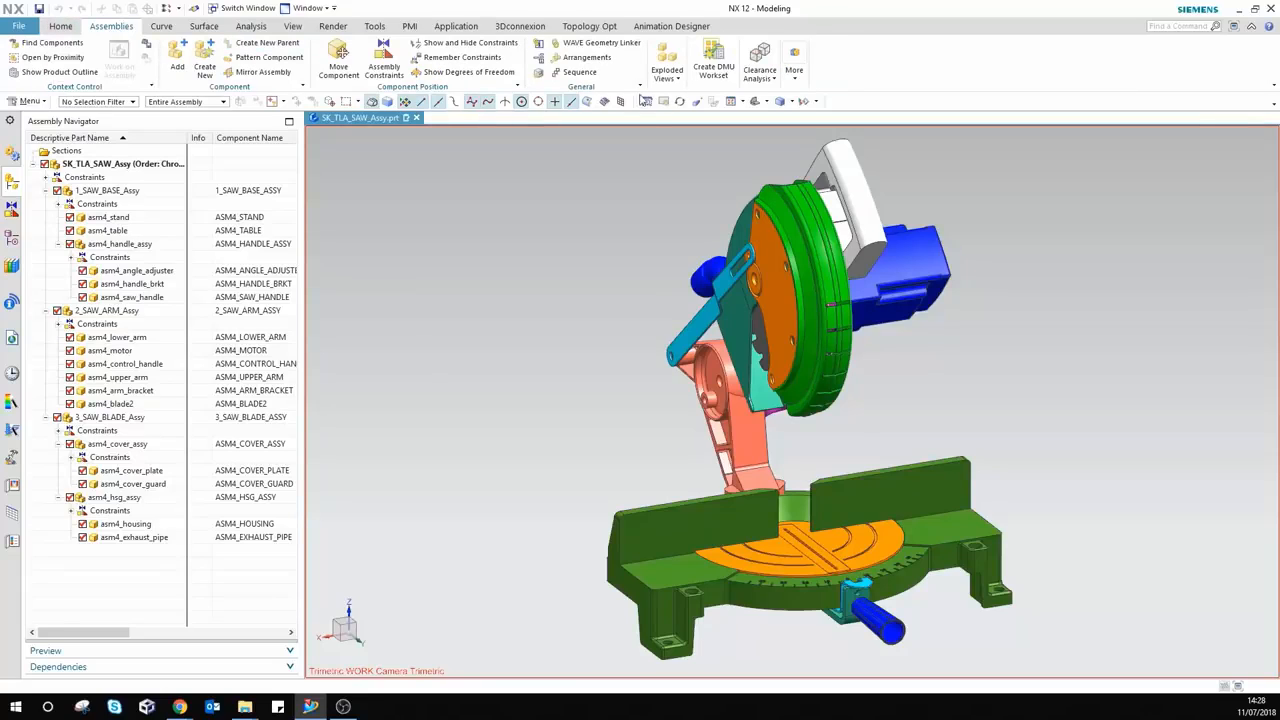
click(774, 86)
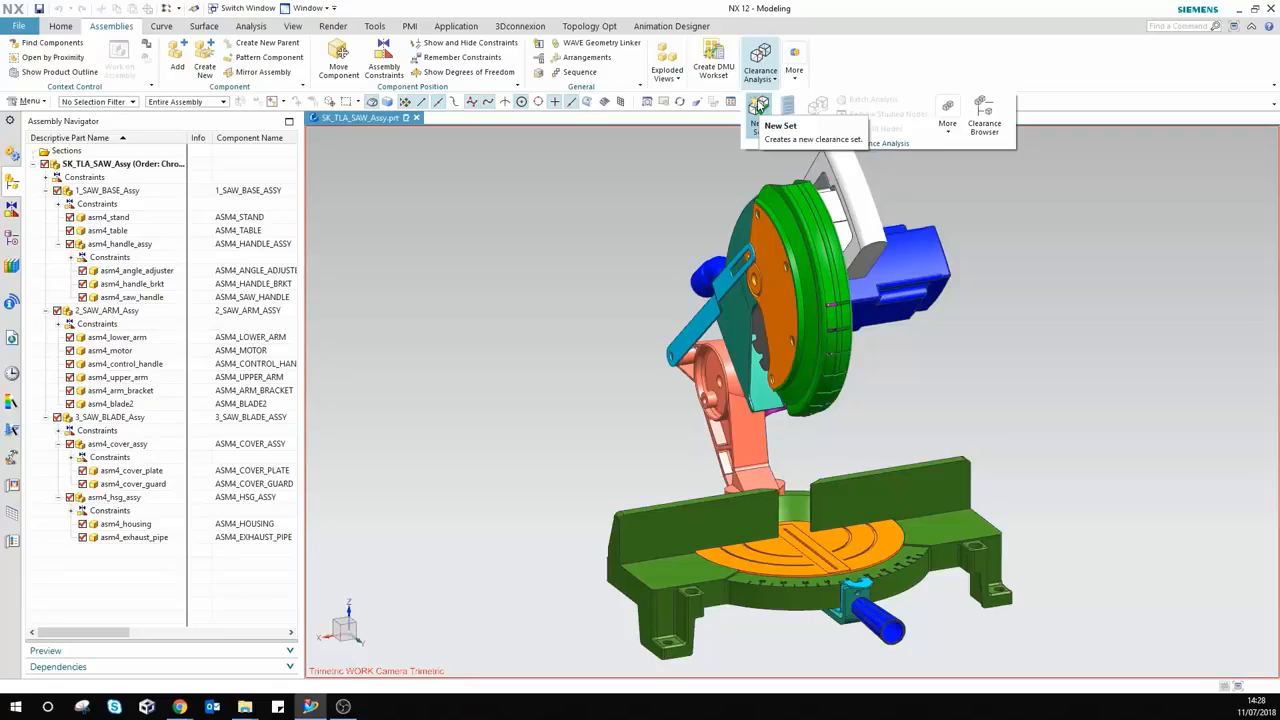
click(760, 105)
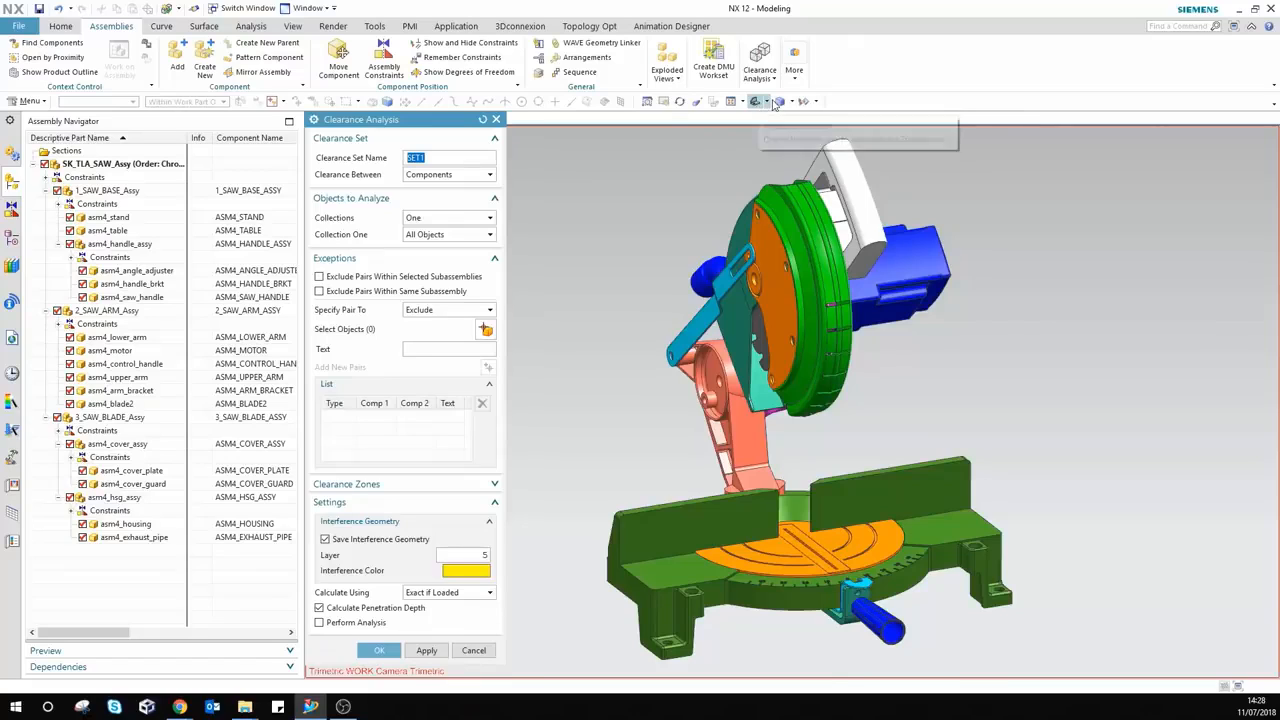
Step: Reset SET1 to its defaults and keep Clearance Between set to Components
click(486, 119)
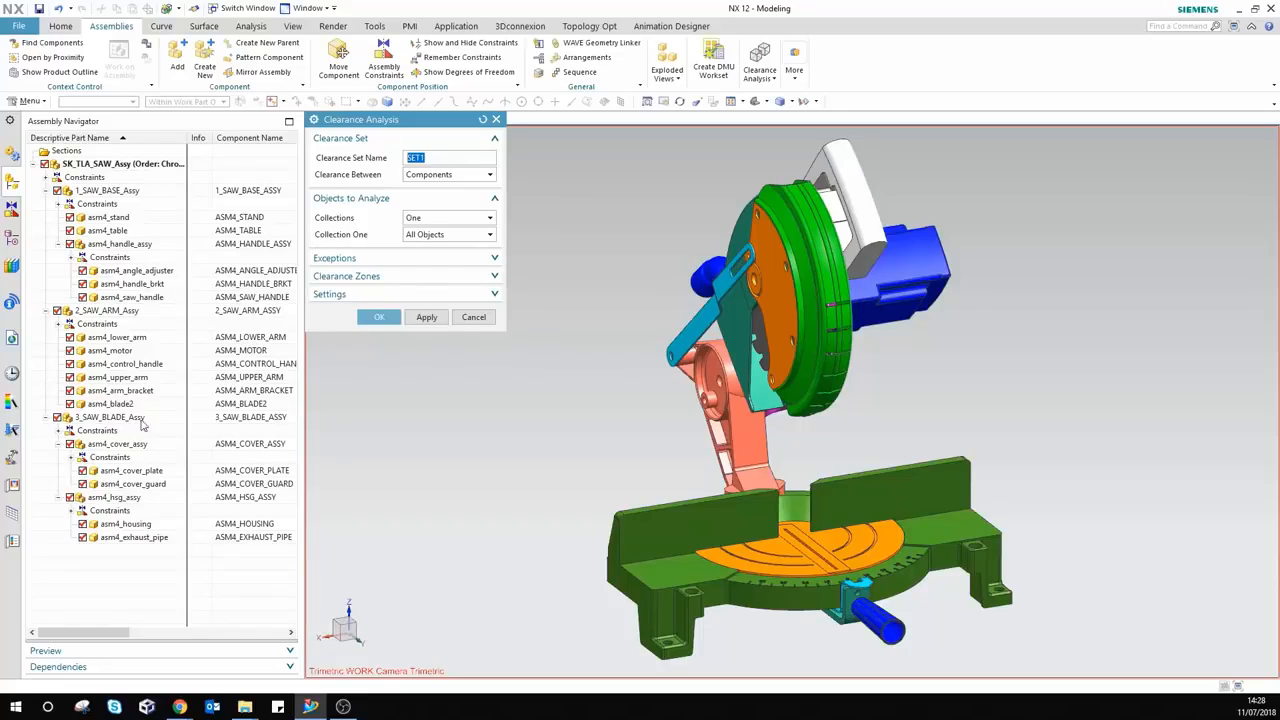
click(11, 240)
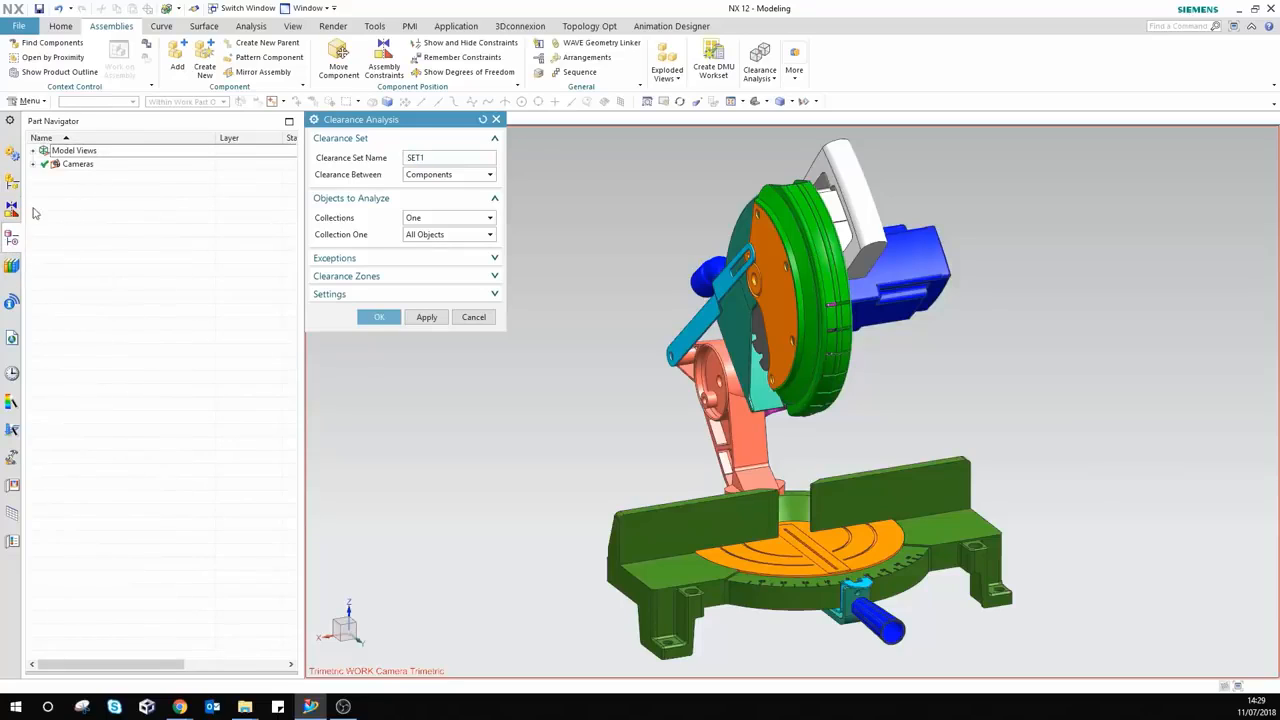
click(12, 182)
click(444, 175)
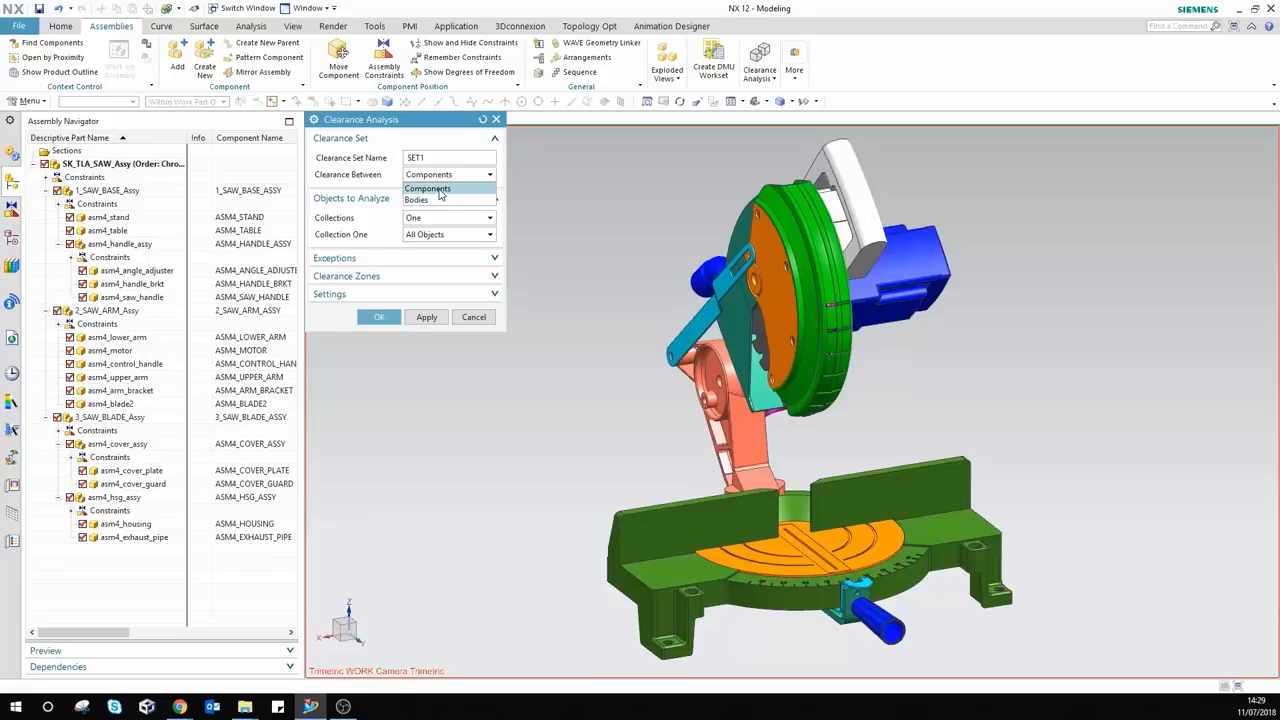
click(439, 190)
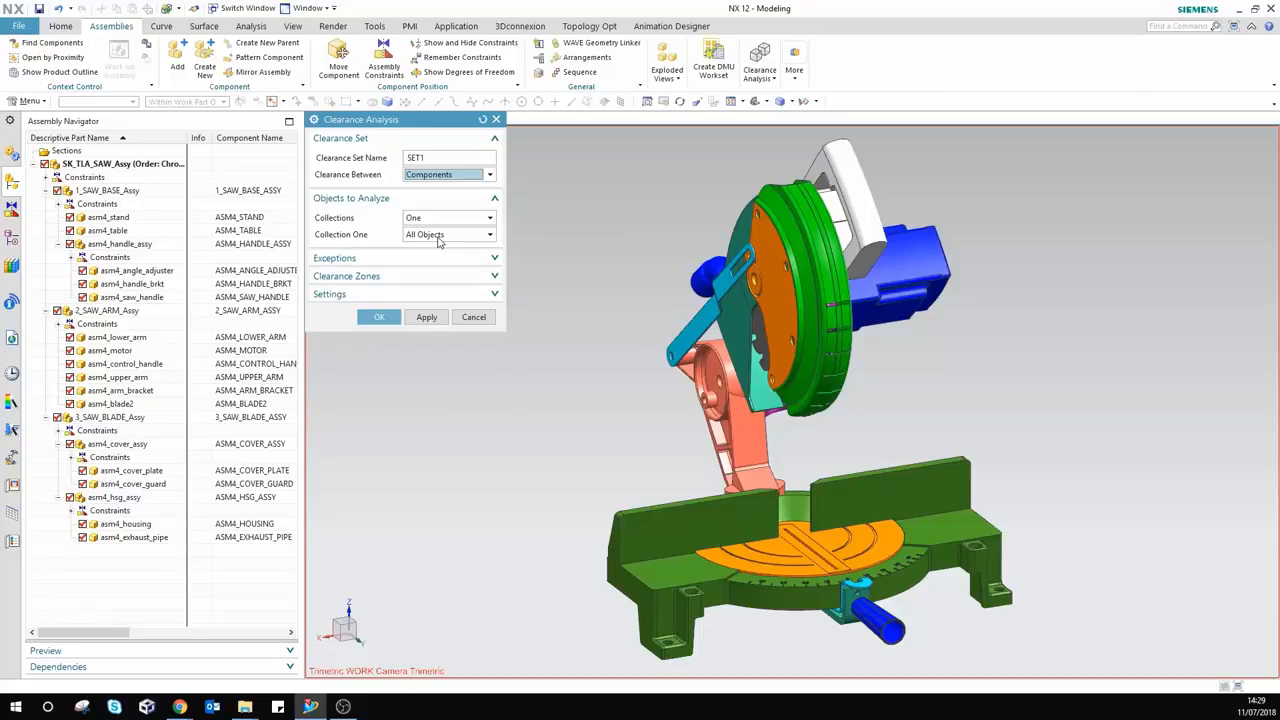
Step: Name the clearance set 'Round Robin'
double_click(426, 158)
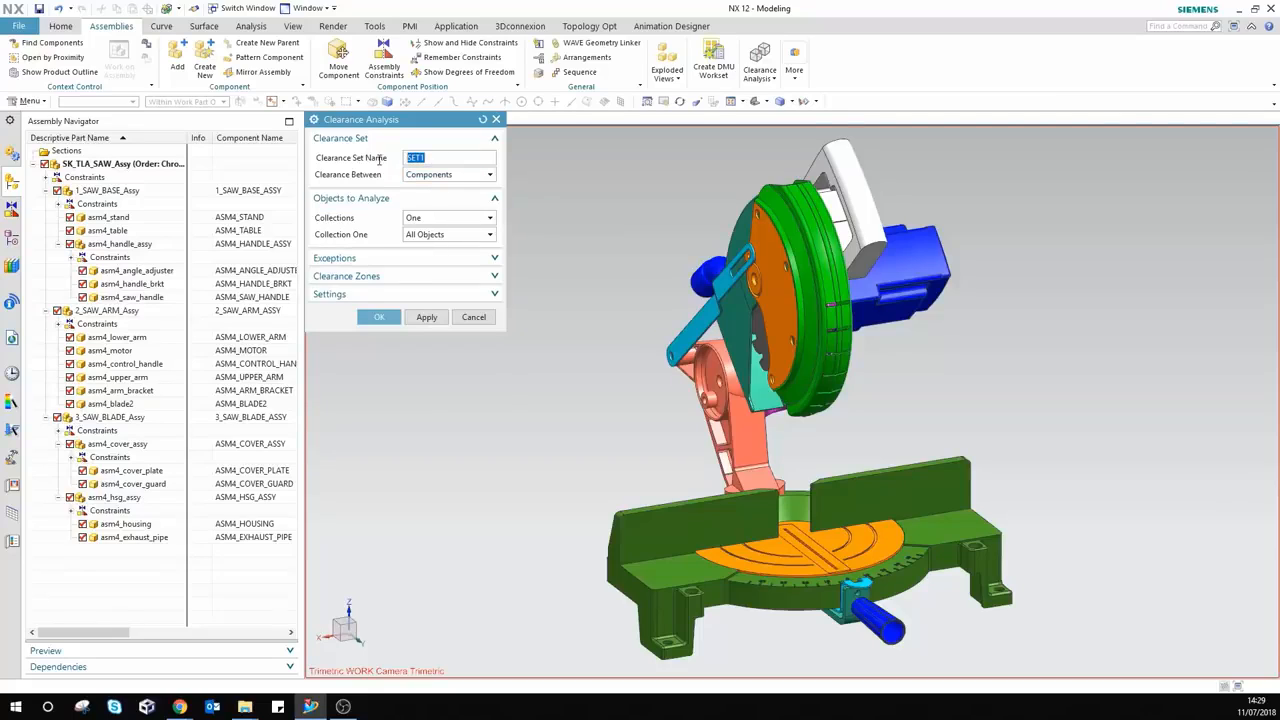
text(Round Robin)
key(Tab)
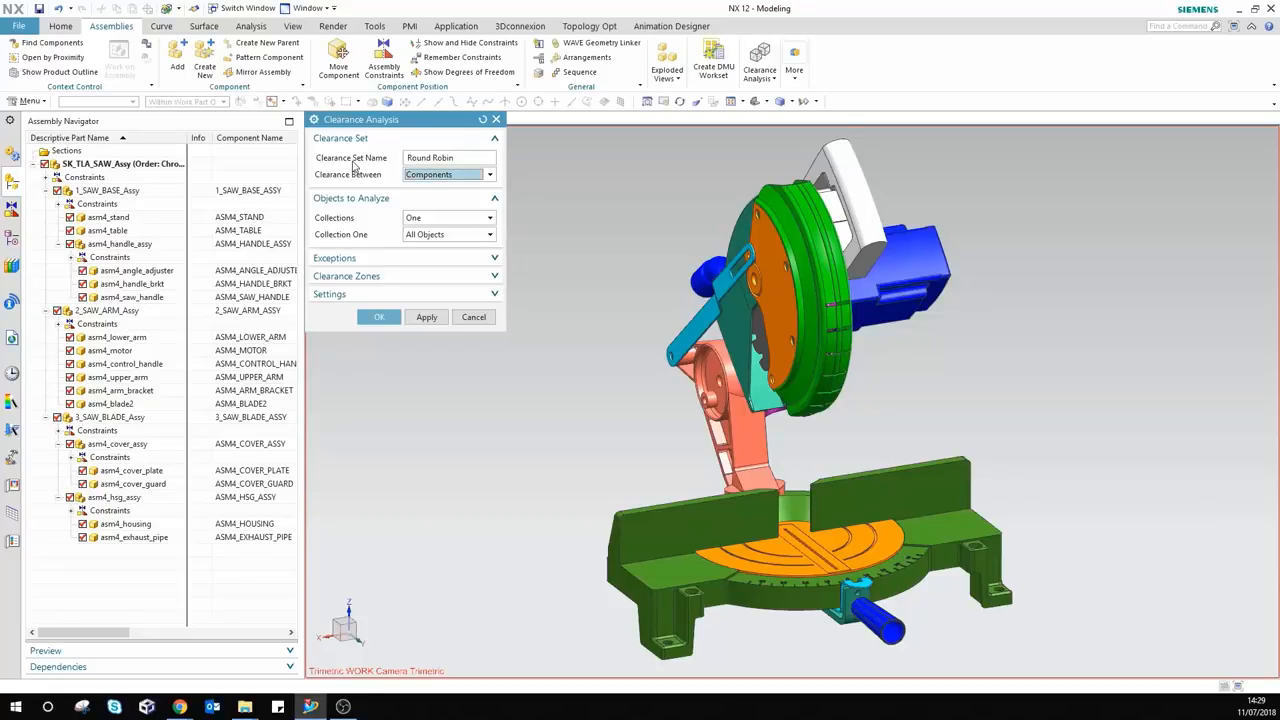
Step: Leave Calculate Using at Exact if Loaded in the Settings section
click(336, 296)
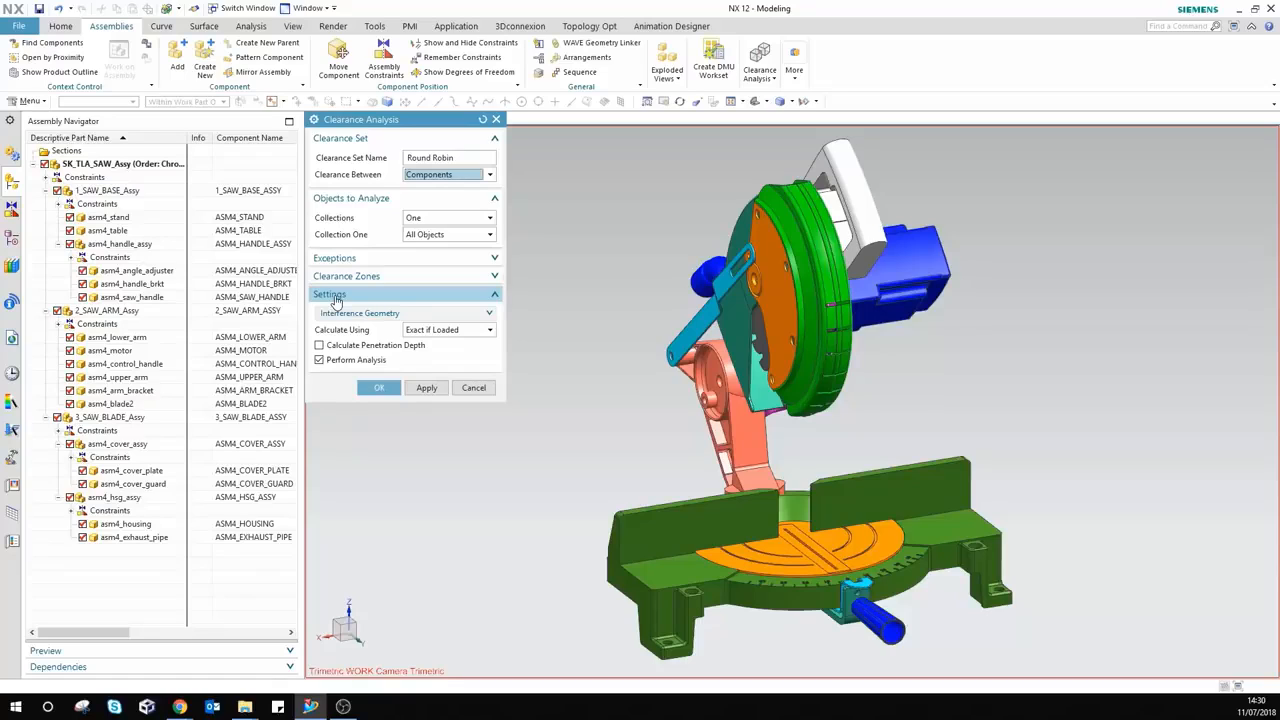
click(430, 333)
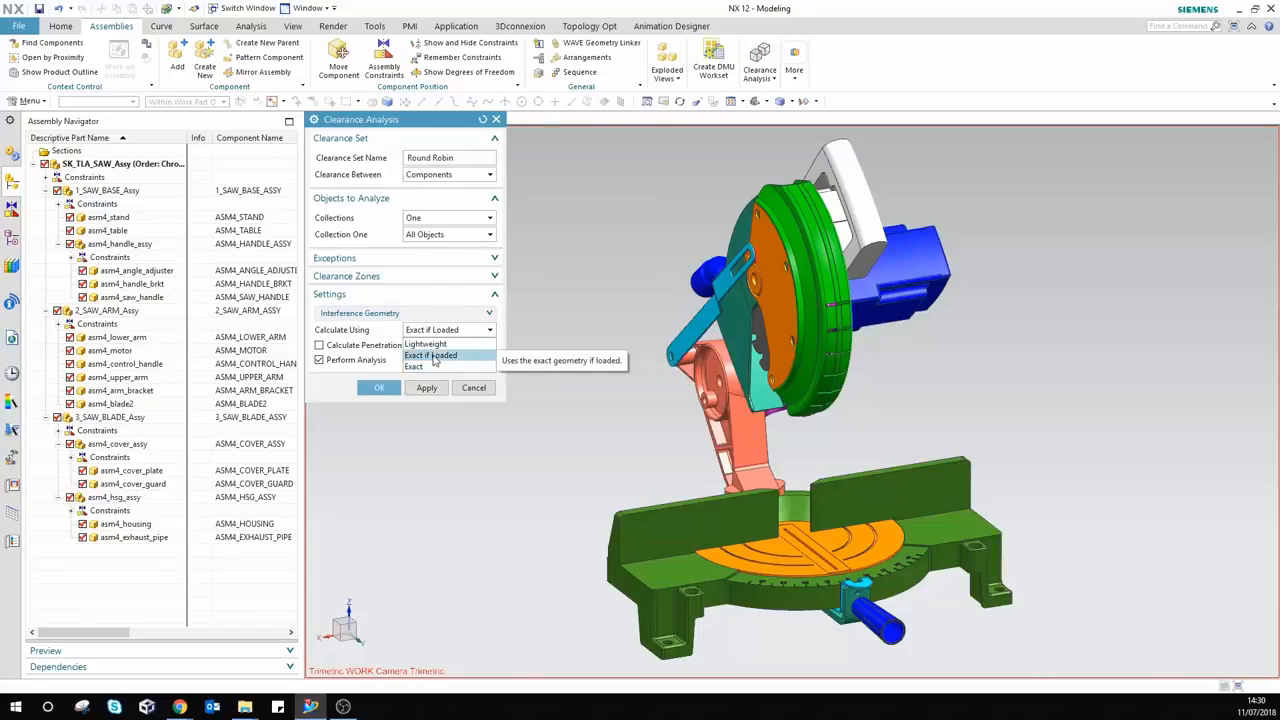
click(437, 357)
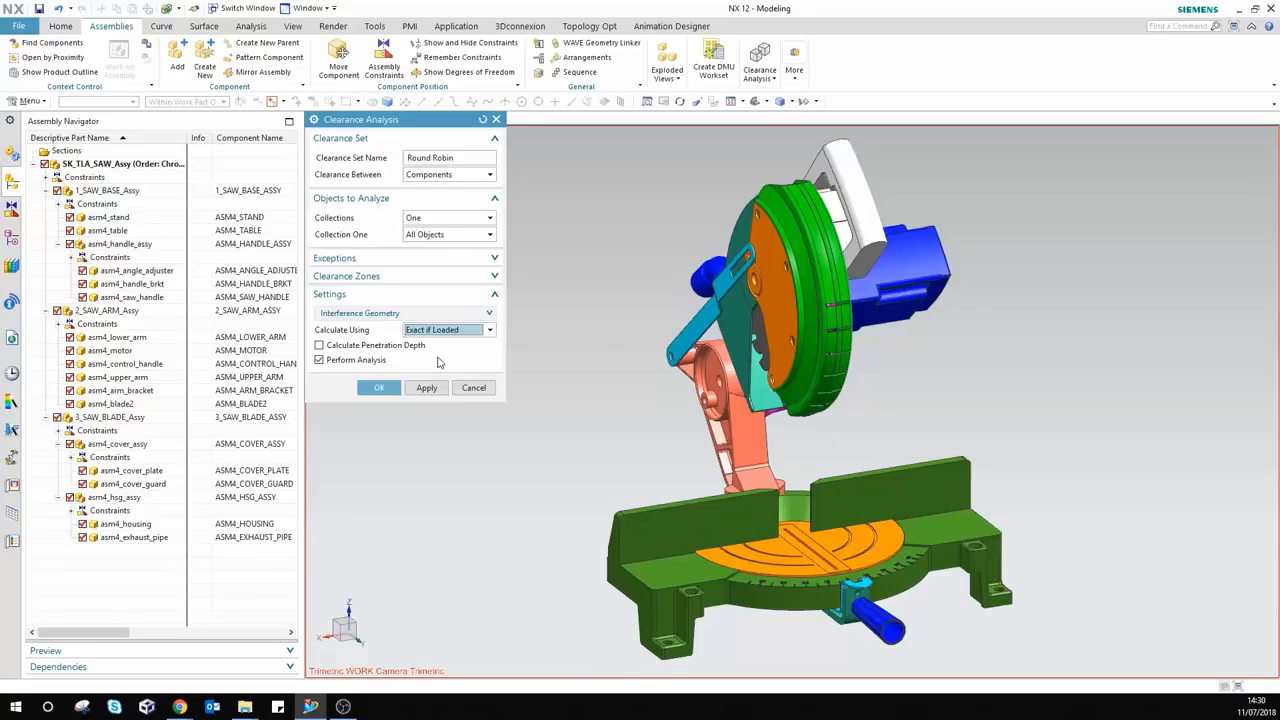
click(373, 314)
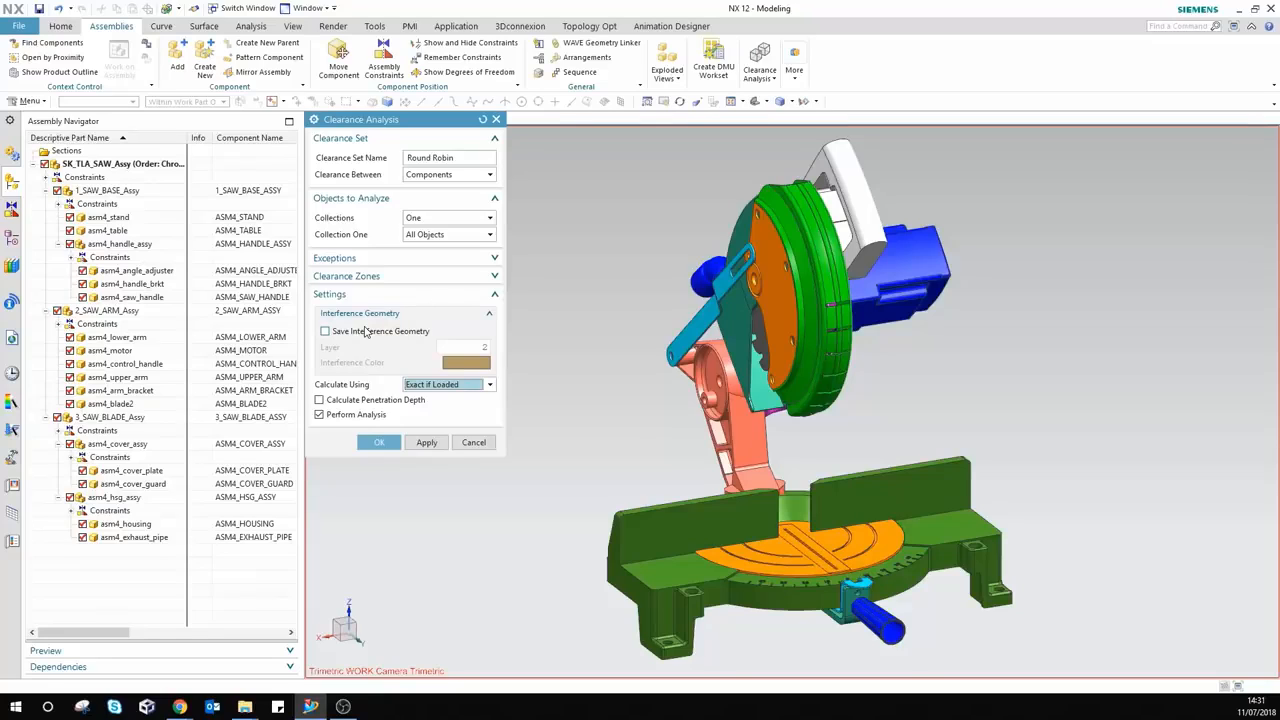
Step: Save interference geometry on layer 5 with a yellow interference colour
click(325, 331)
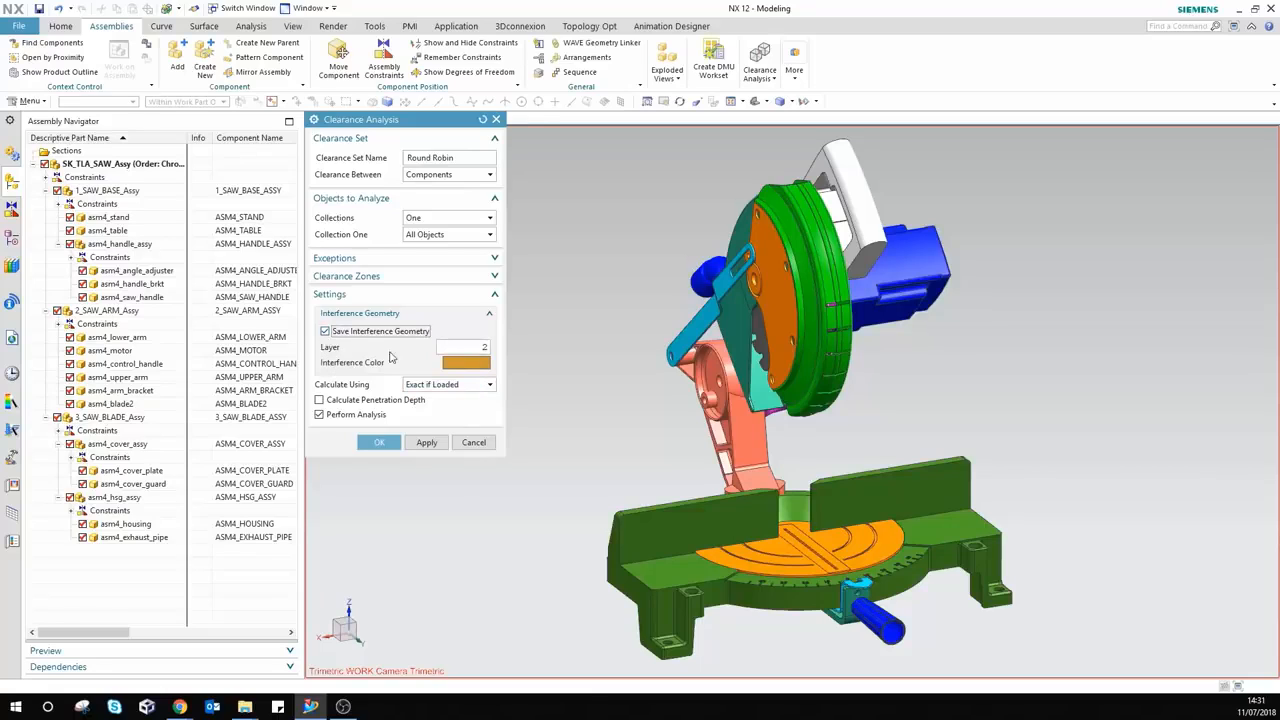
click(448, 348)
text(5)
click(474, 362)
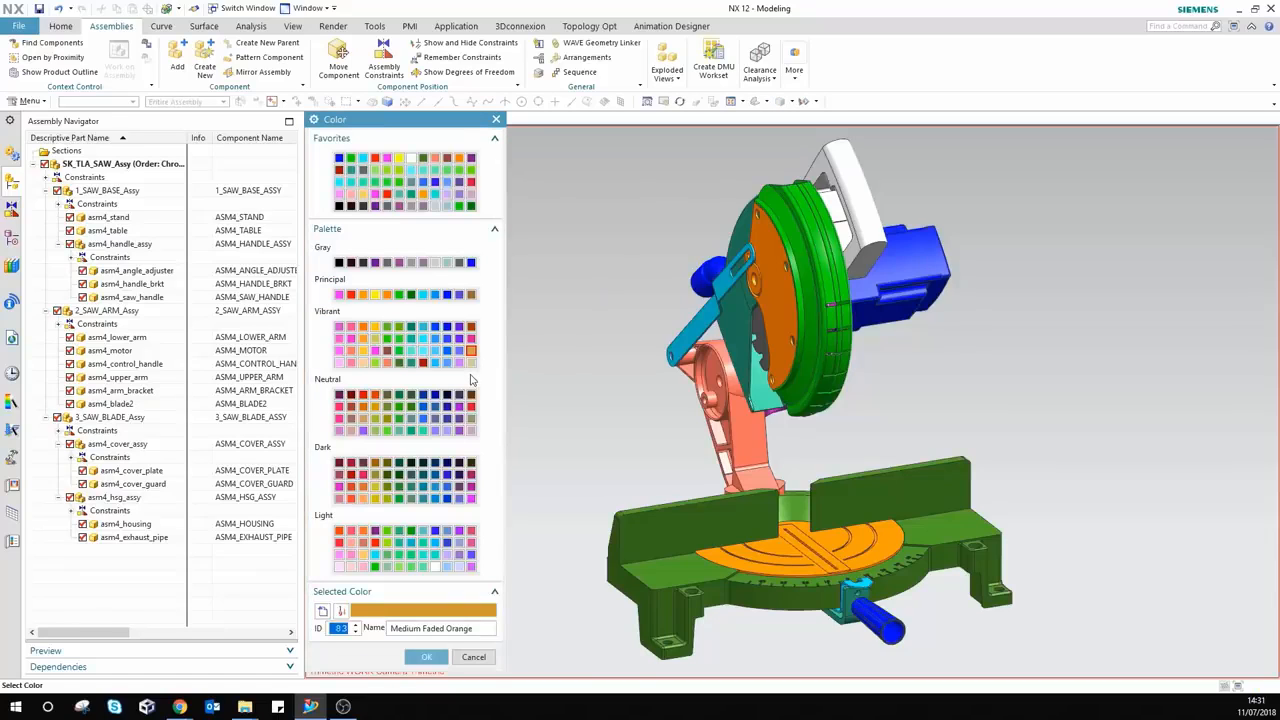
click(399, 159)
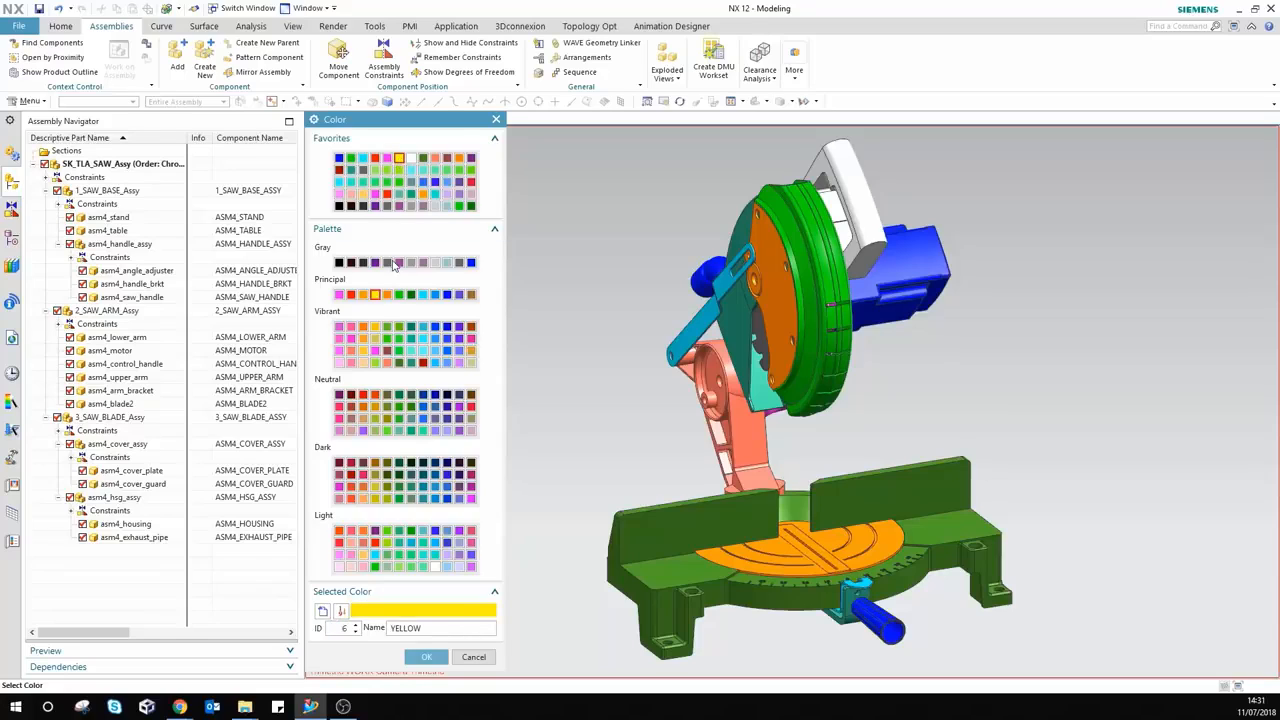
click(424, 655)
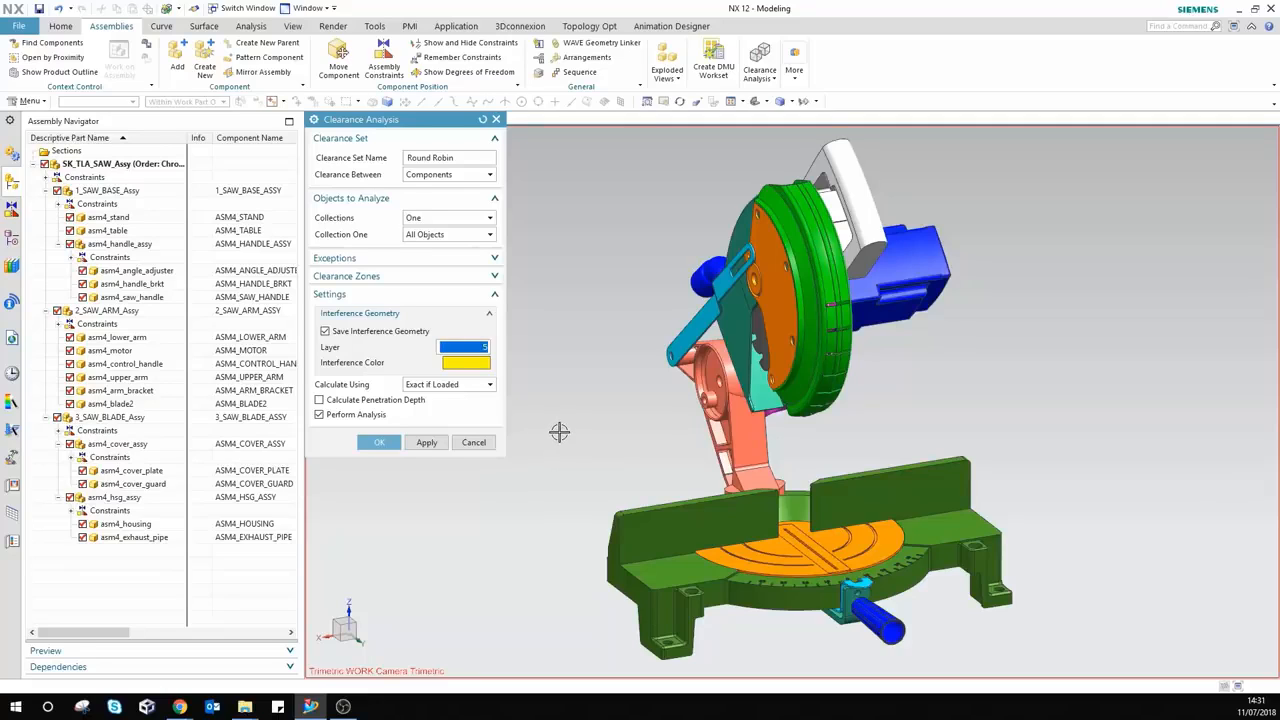
Step: Turn on Calculate Penetration Depth and turn off Perform Analysis
click(319, 400)
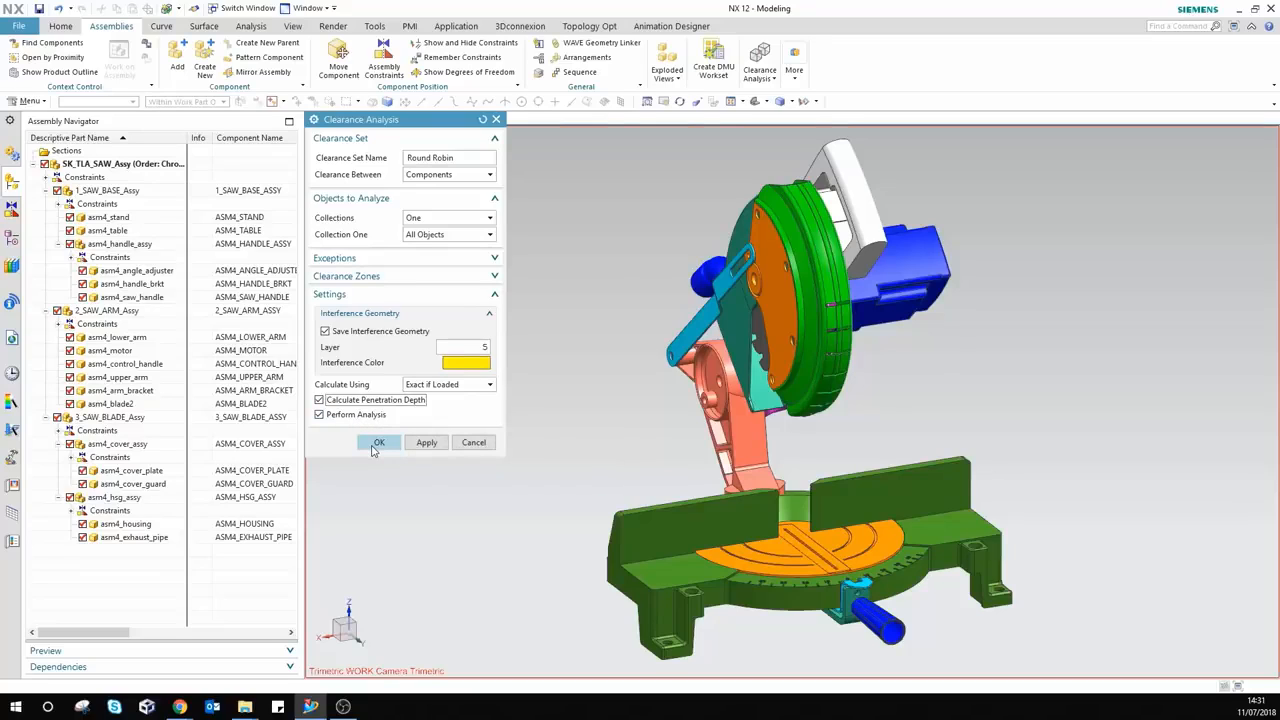
click(376, 446)
click(320, 414)
Step: Save the Round Robin set and redisplay the Clearance Browser panel
click(379, 444)
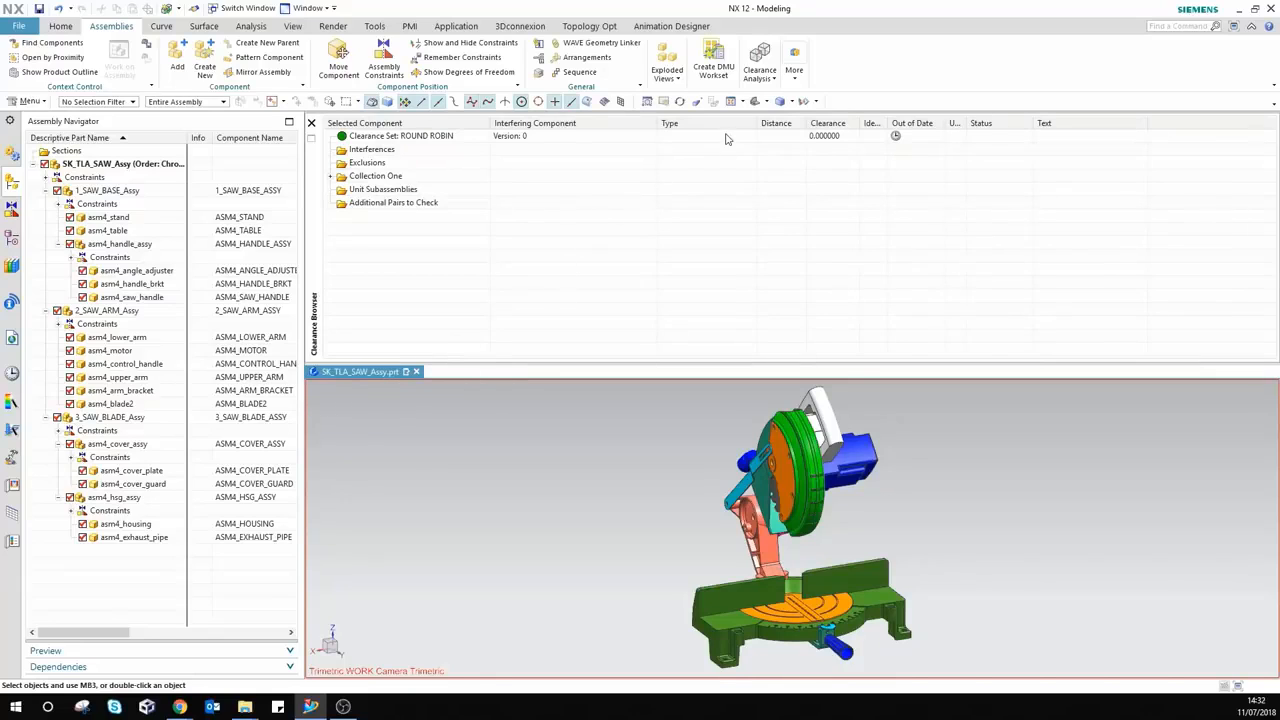
click(760, 68)
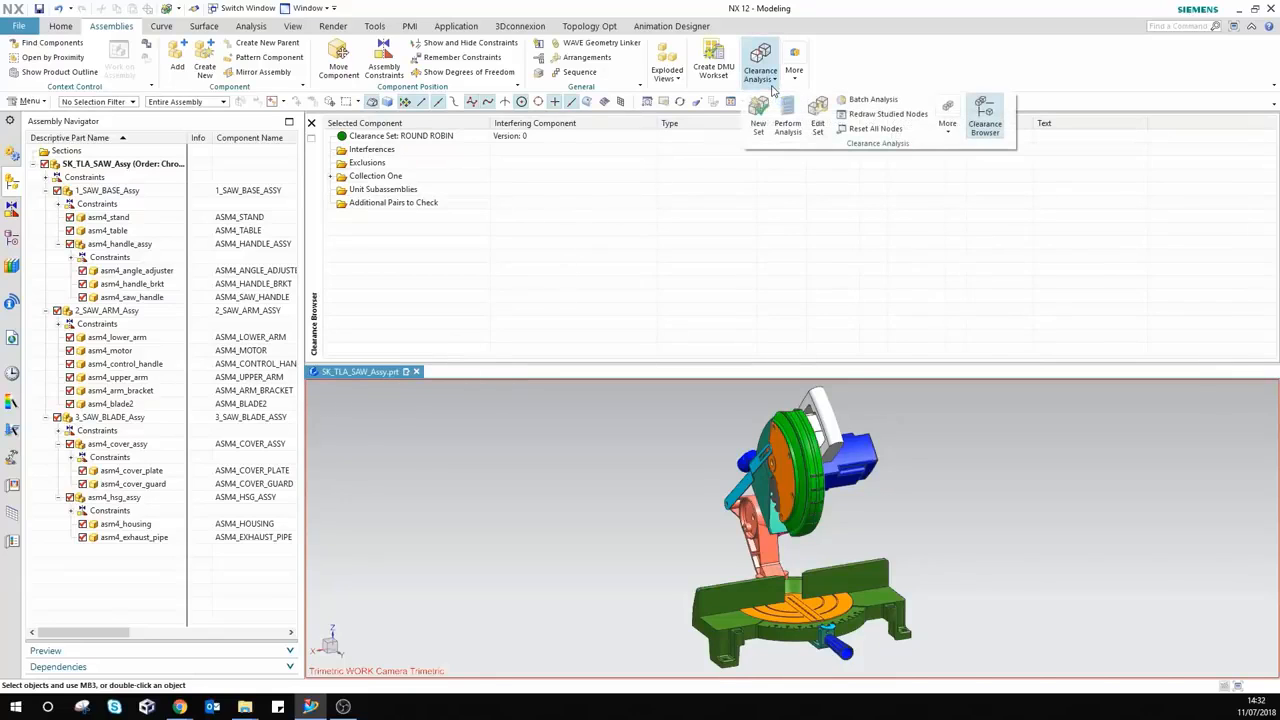
click(986, 124)
click(760, 68)
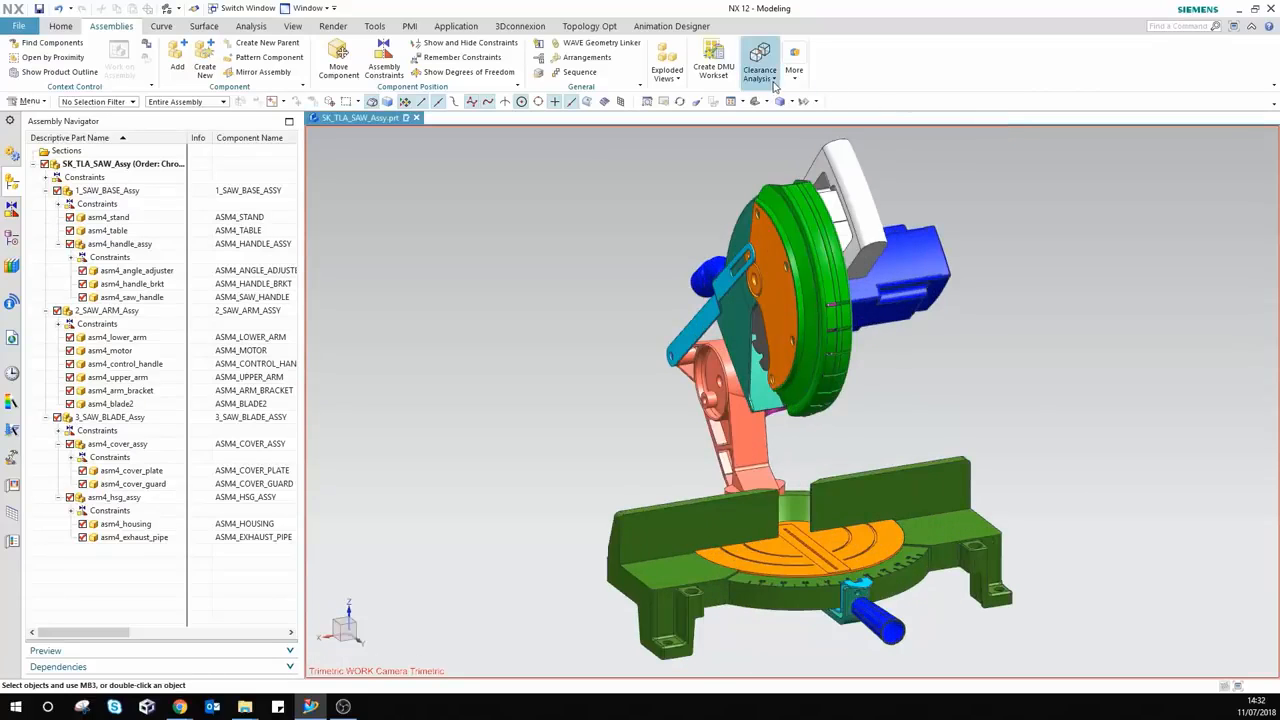
click(986, 122)
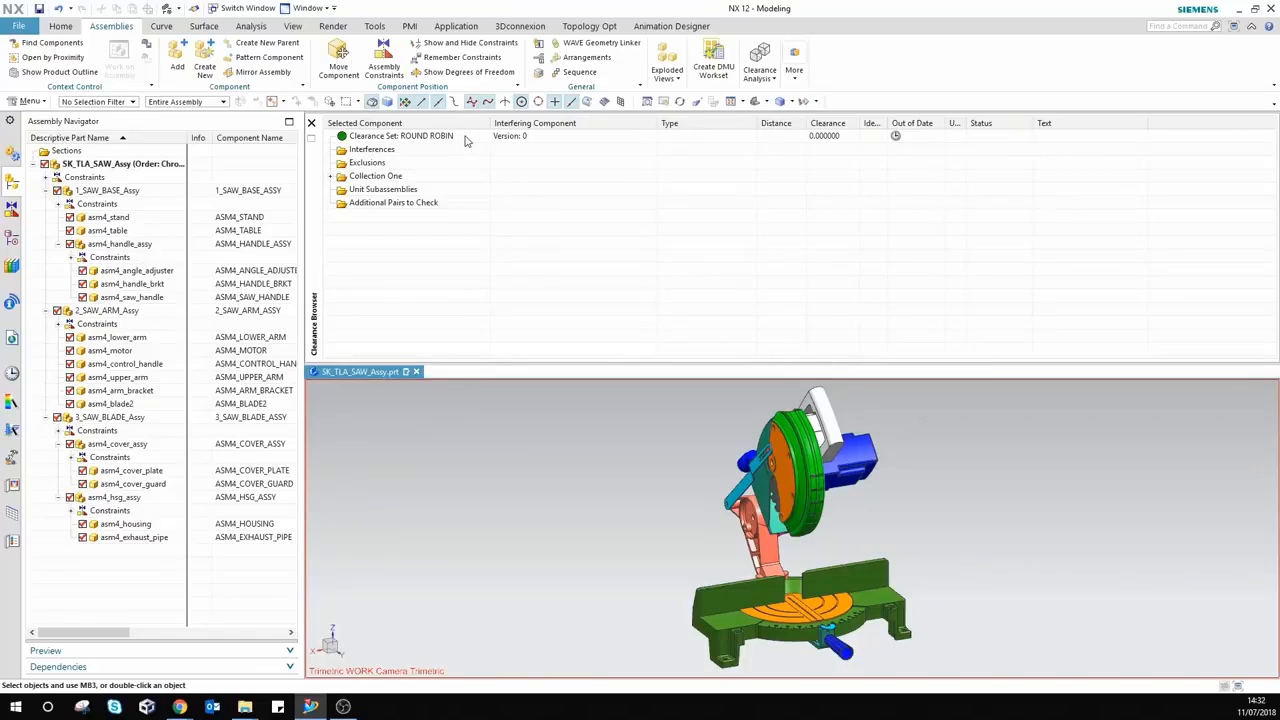
Step: Expand Collection One to review its components, then collapse it again
click(331, 177)
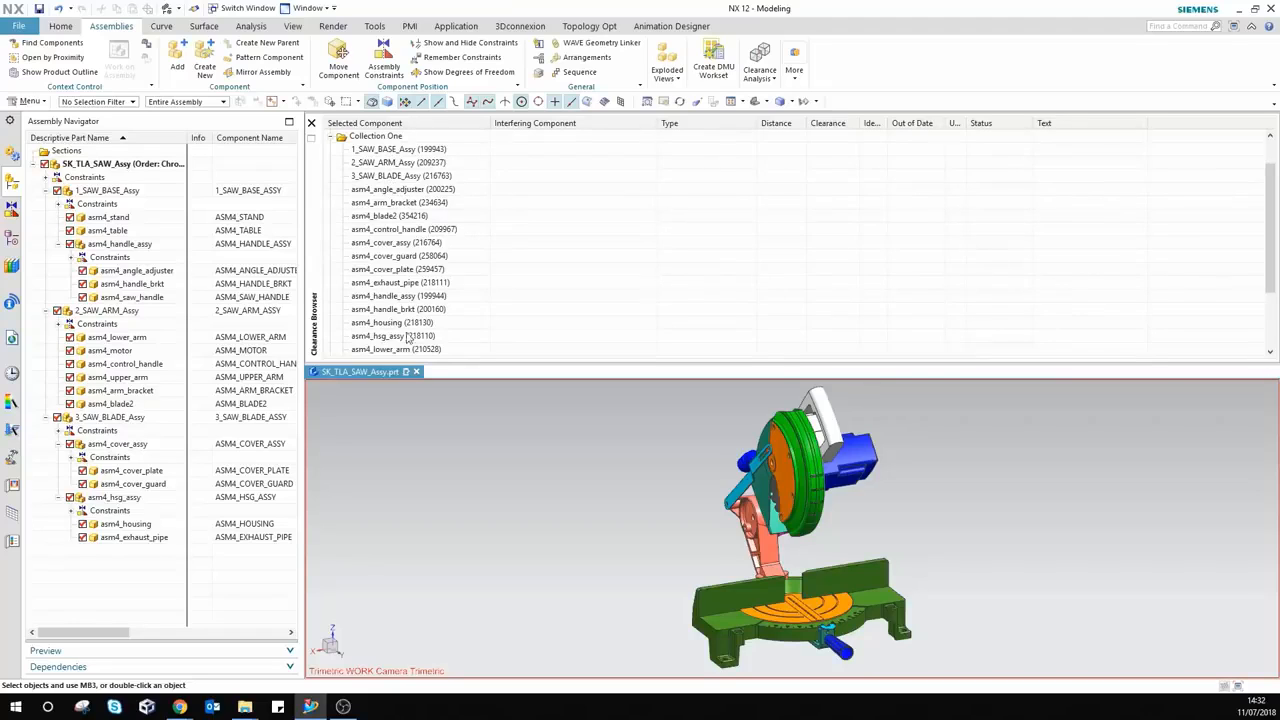
scroll(412, 300, down, 2)
scroll(416, 290, up, 3)
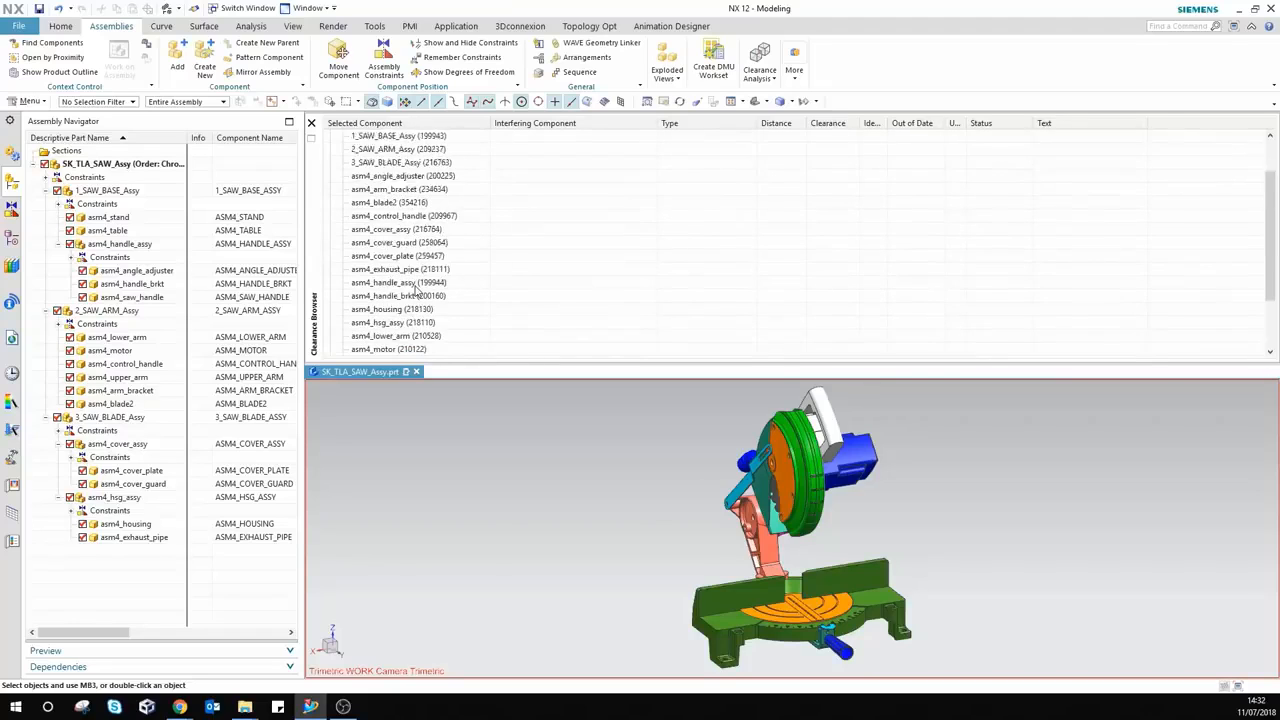
click(335, 177)
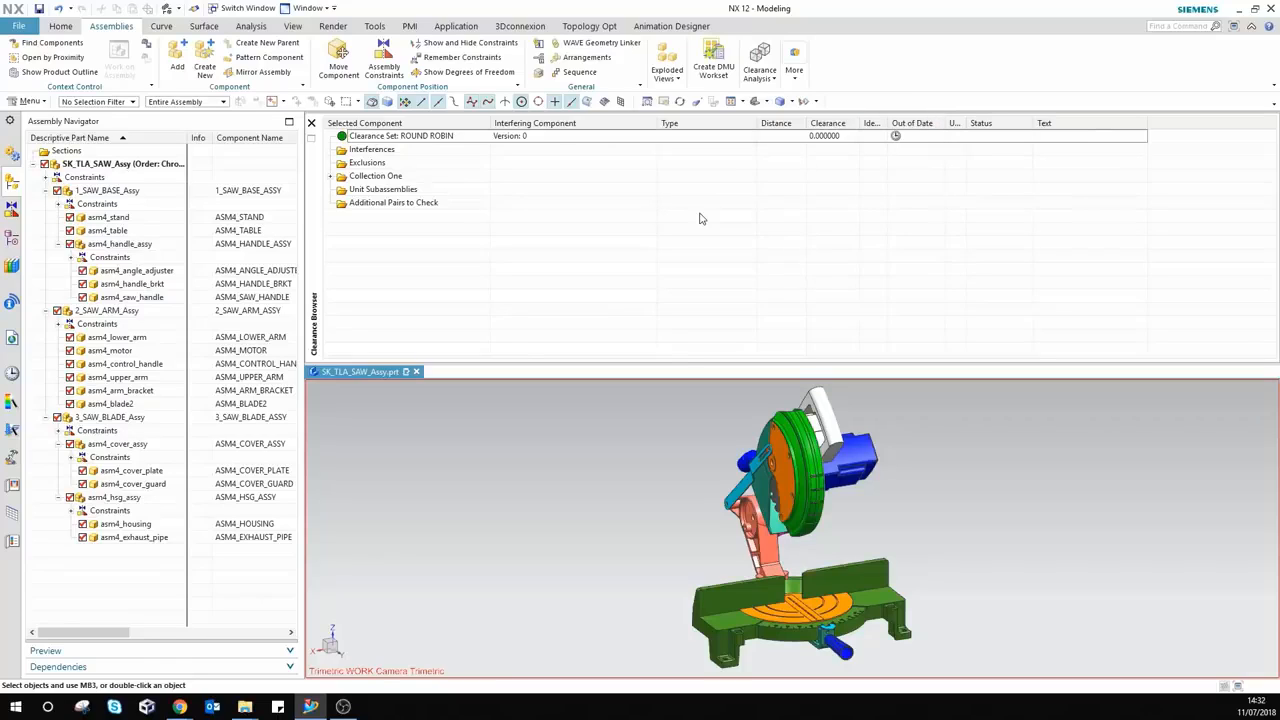
Step: Perform Analysis on the ROUND ROBIN set, producing 14 interferences at version 1
click(761, 78)
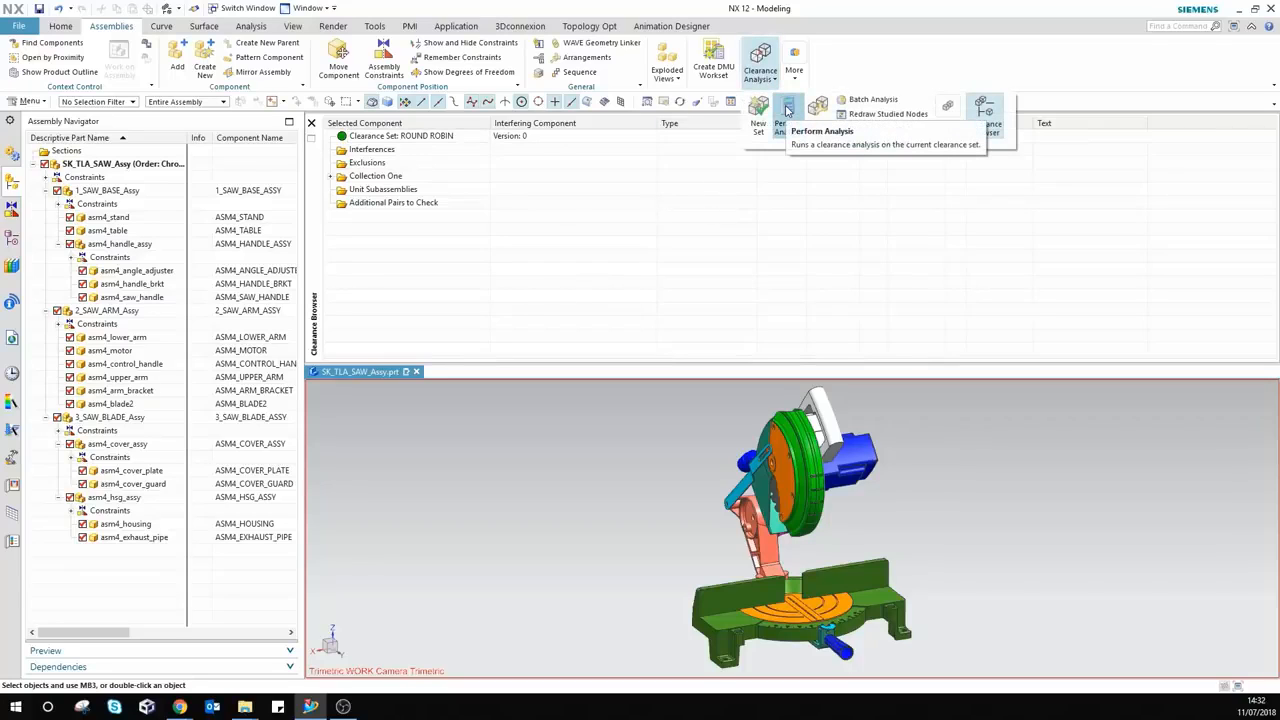
click(787, 110)
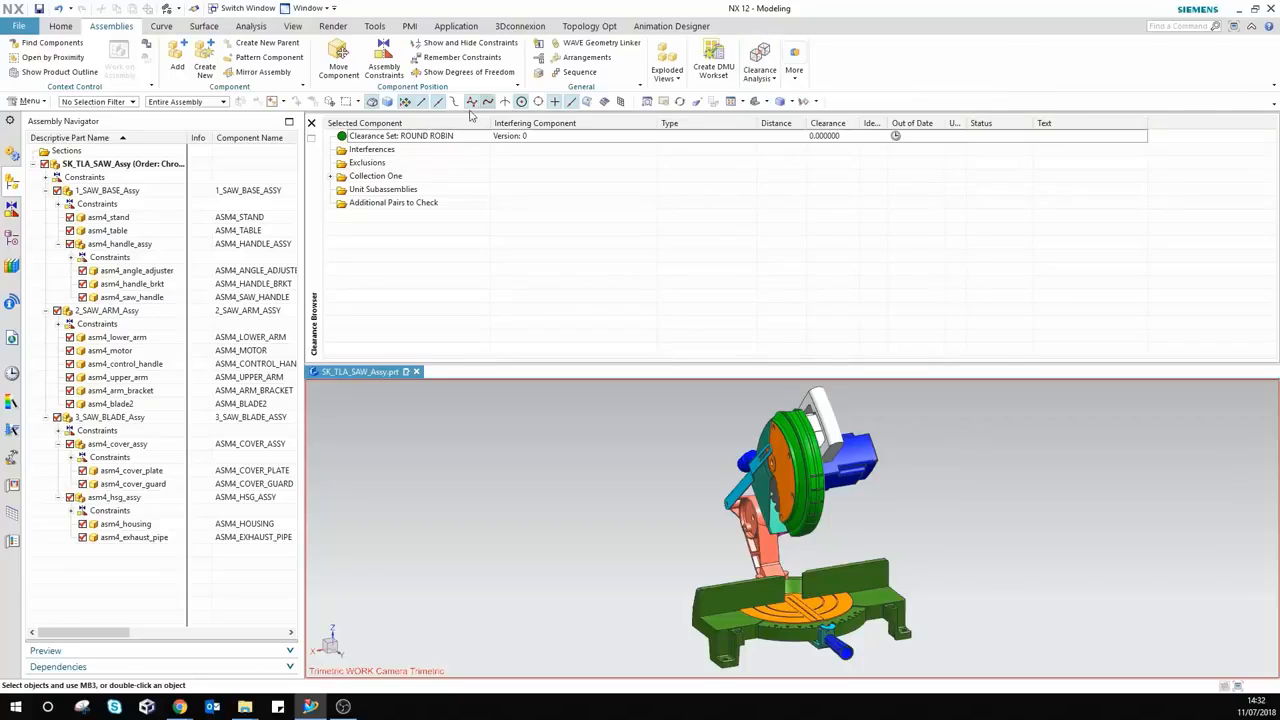
right_click(406, 138)
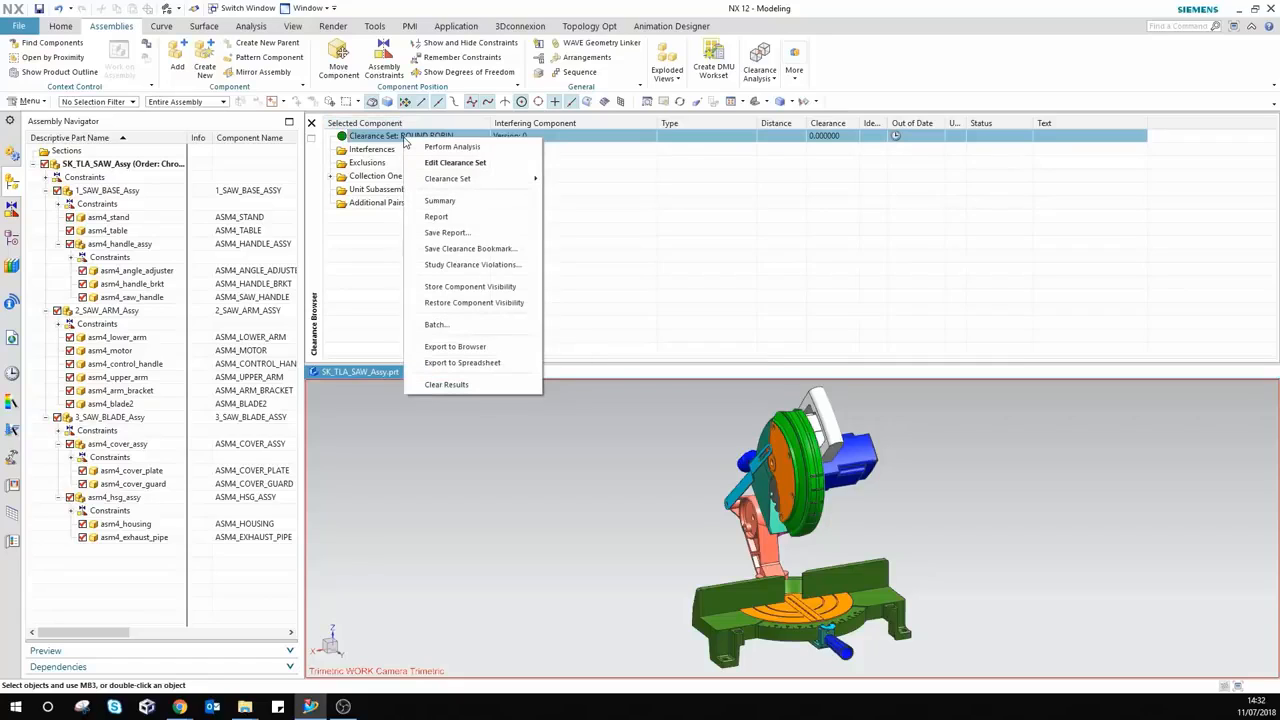
click(432, 147)
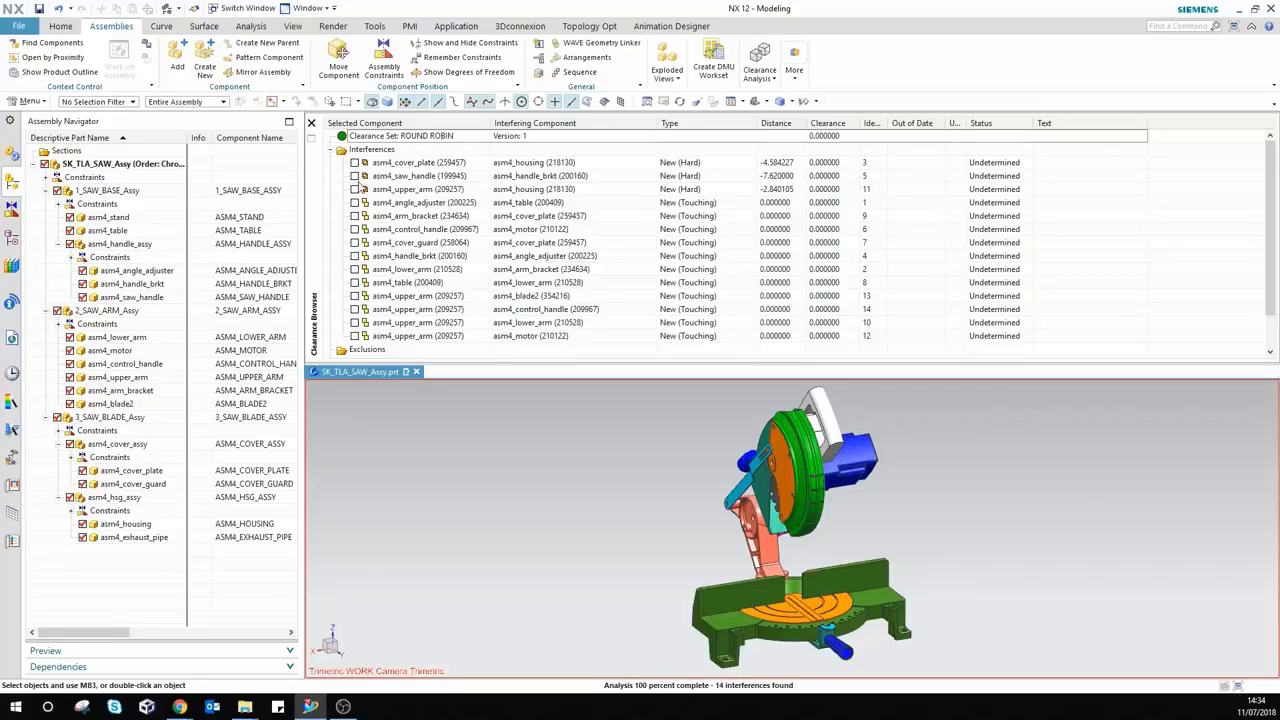
Step: Isolate the asm4_cover_plate and asm4_housing interference and orbit/zoom to inspect the -4.58 overlap
click(355, 163)
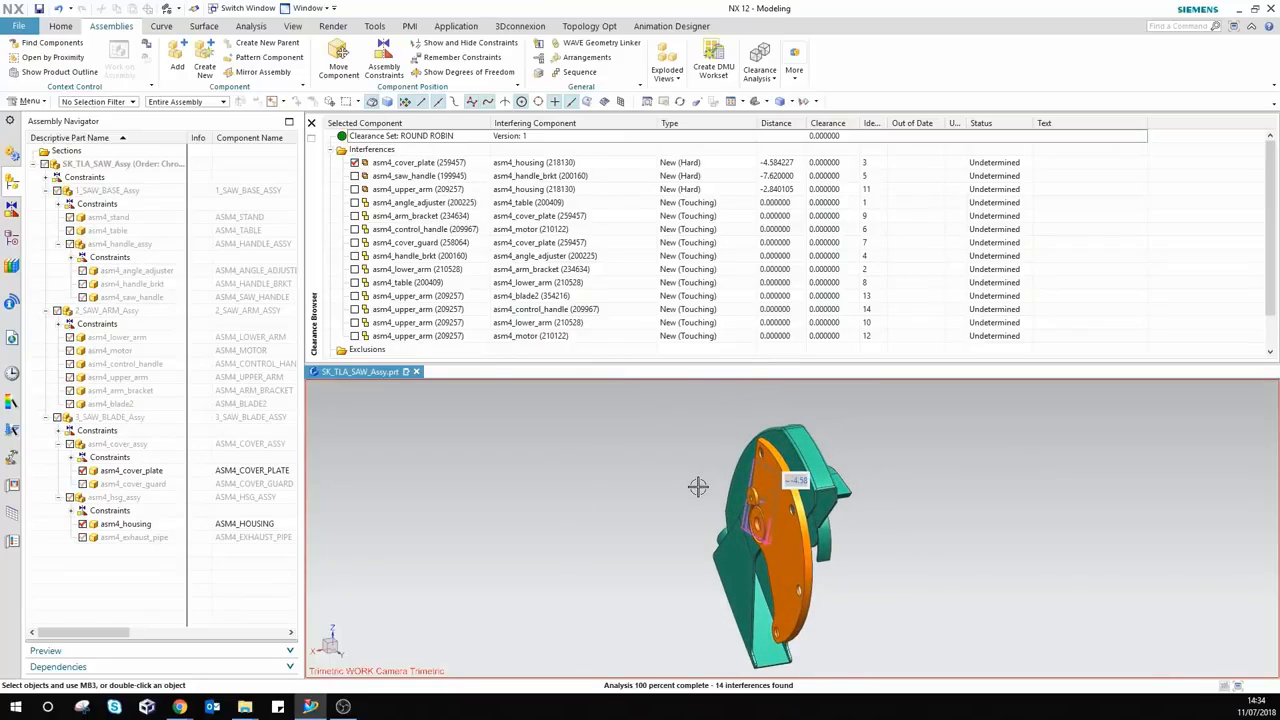
mouse_move(675, 501)
middle_down()
mouse_move(666, 495)
mouse_move(678, 503)
middle_up()
scroll(678, 503, up, 1)
scroll(833, 560, up, 5)
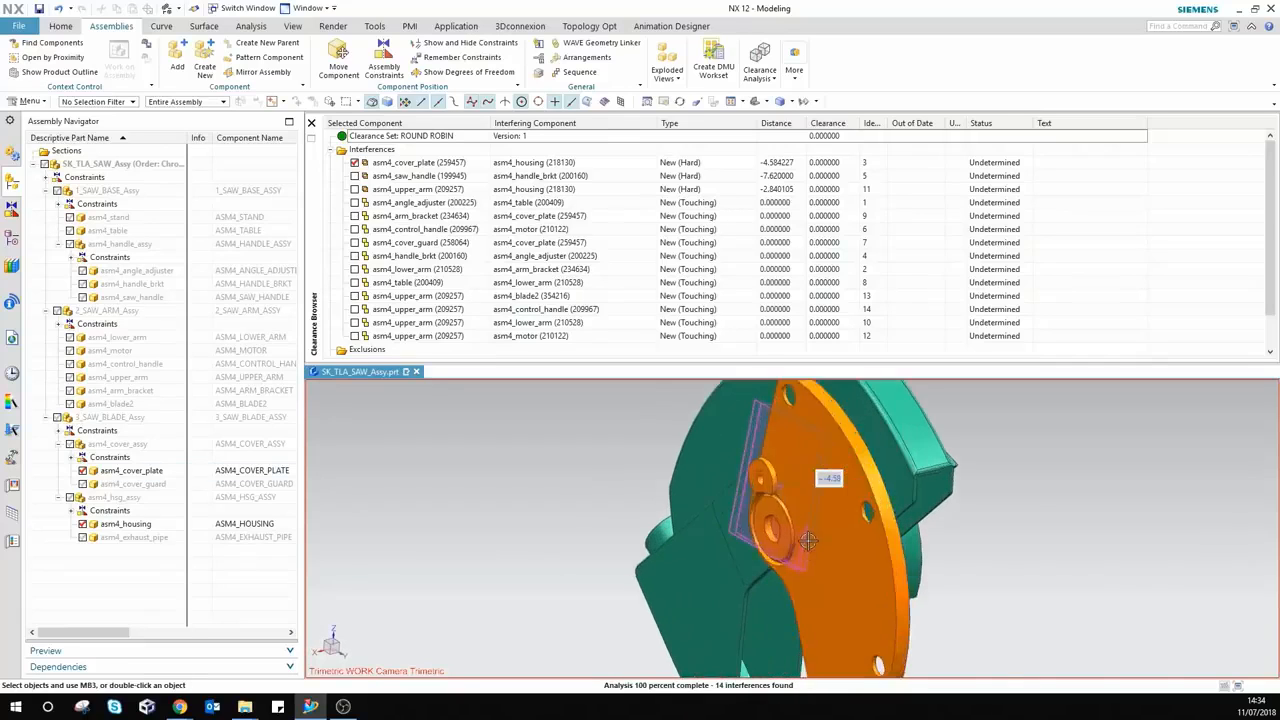
middle_drag(754, 613, 897, 570)
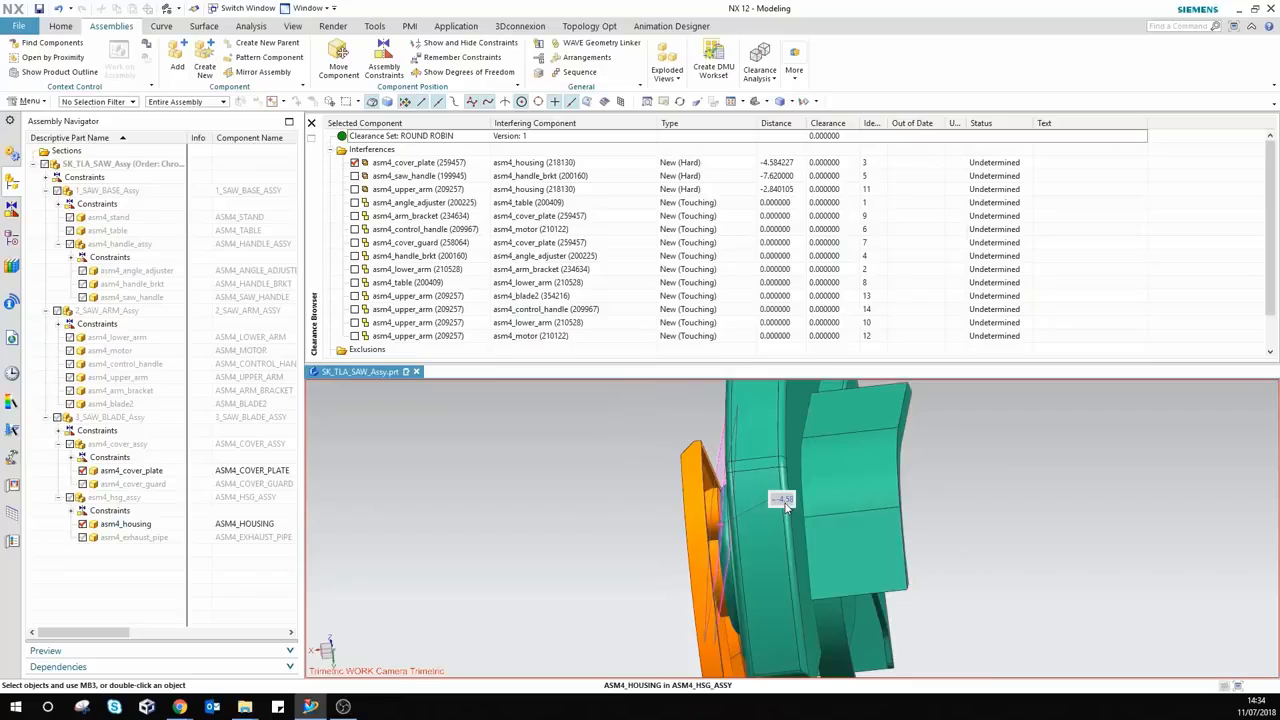
middle_drag(752, 546, 748, 636)
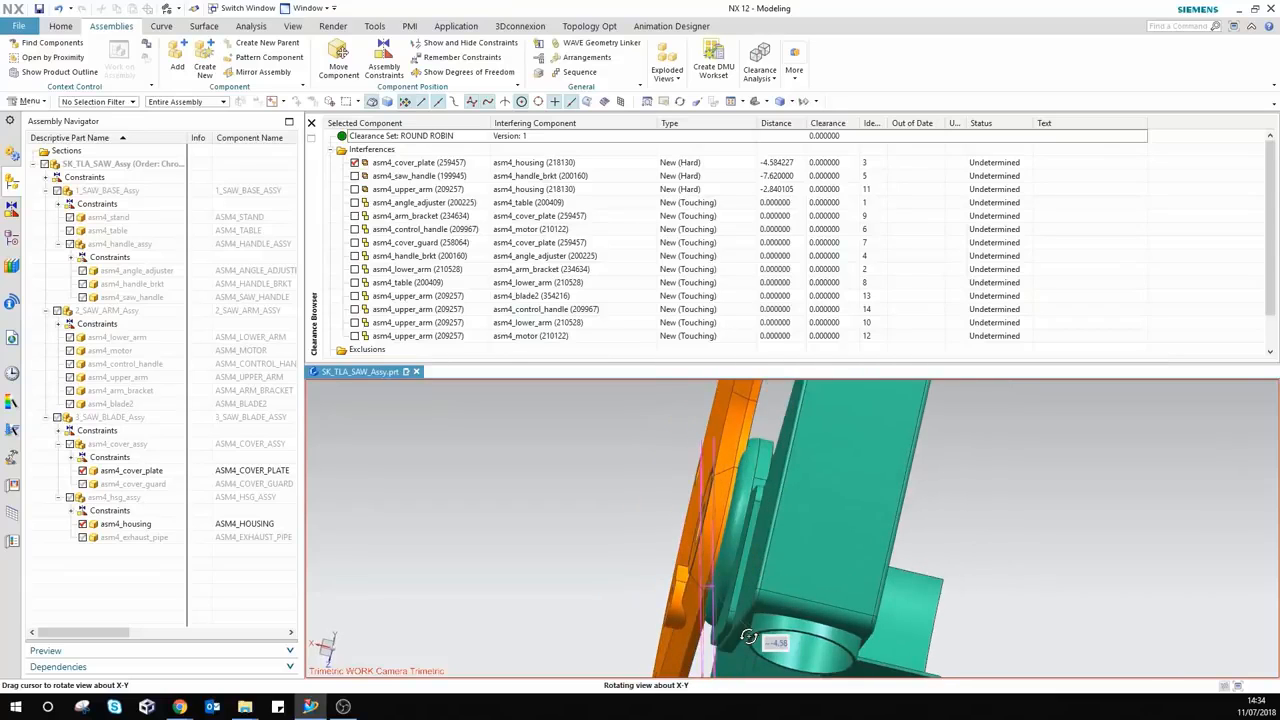
scroll(748, 635, down, 3)
scroll(728, 612, up, 10)
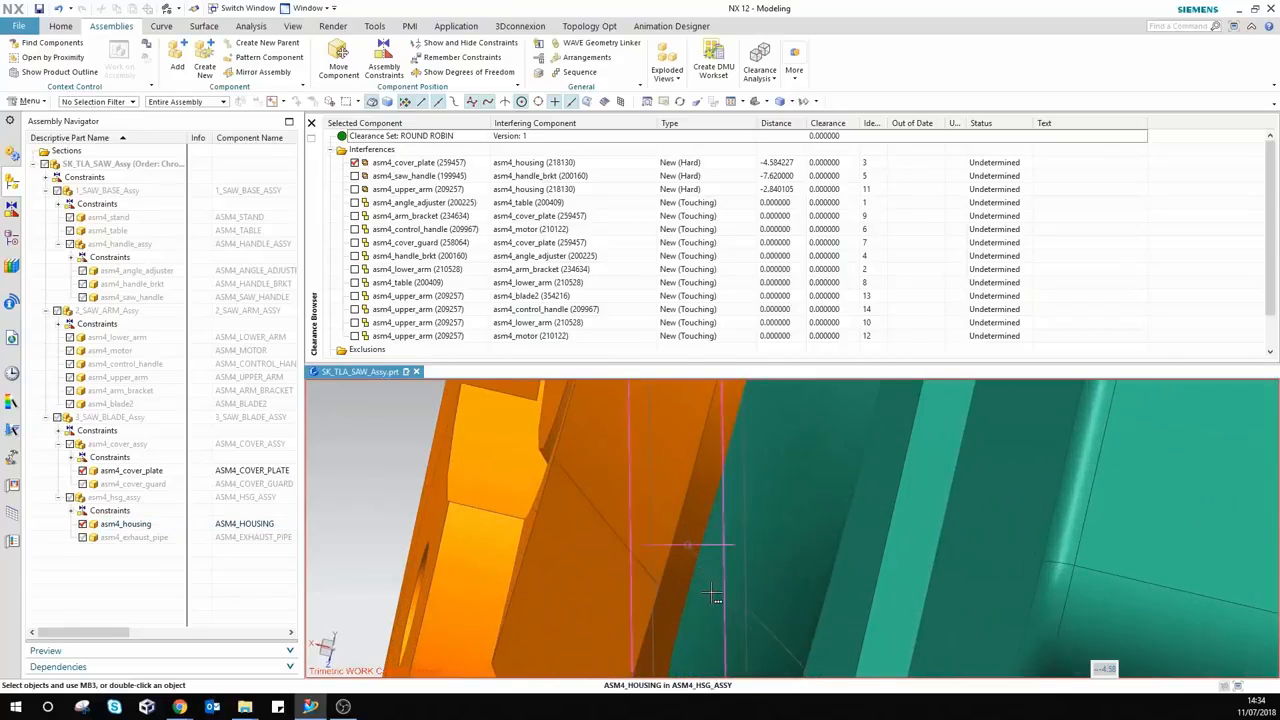
scroll(707, 571, down, 10)
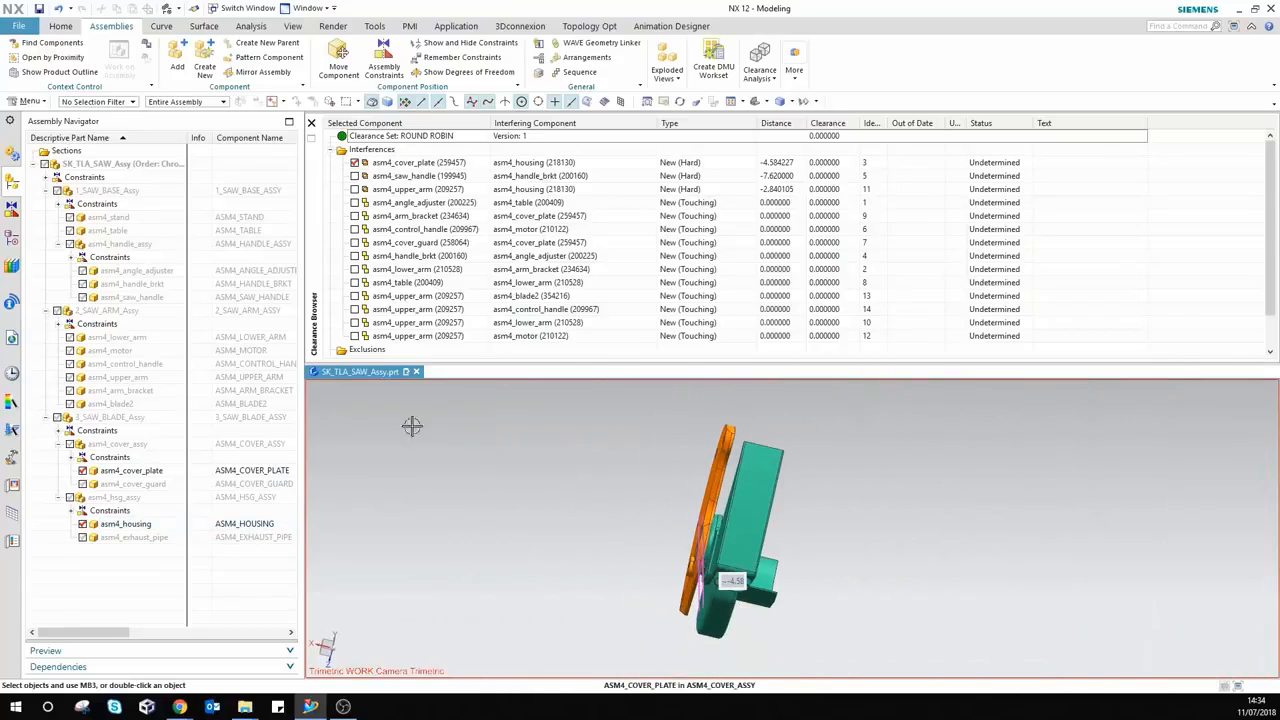
right_click(418, 164)
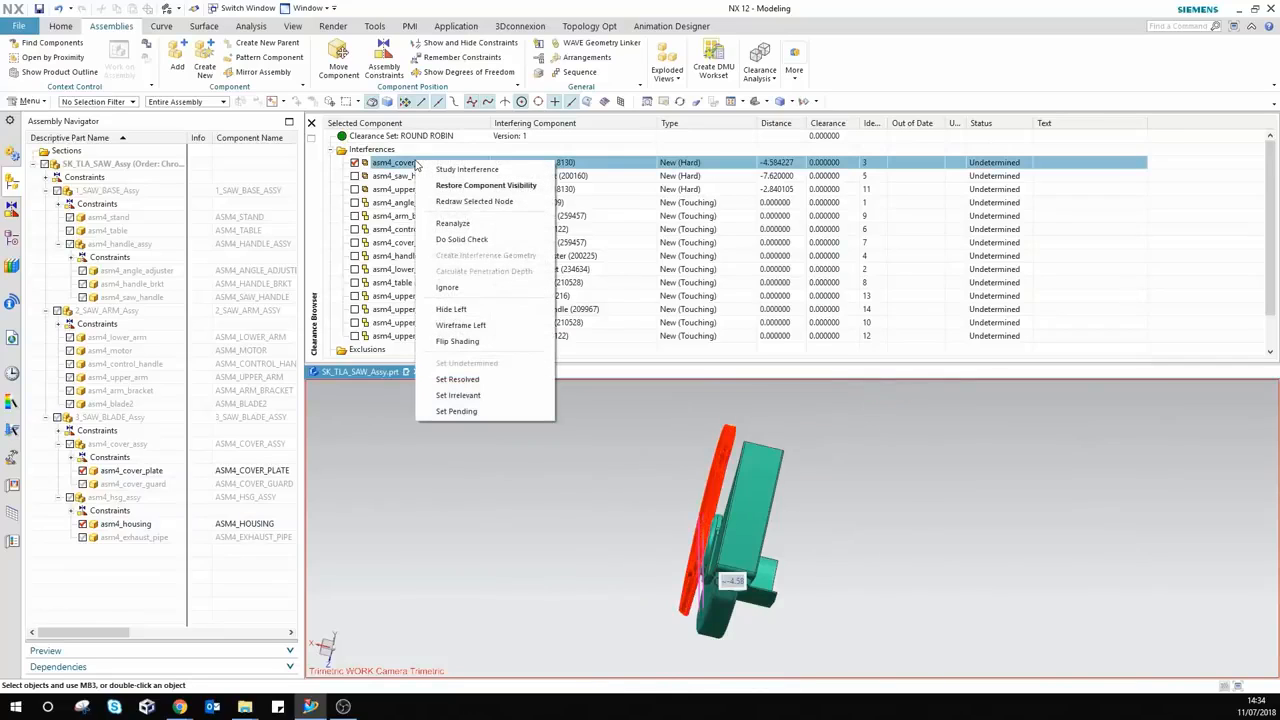
click(457, 342)
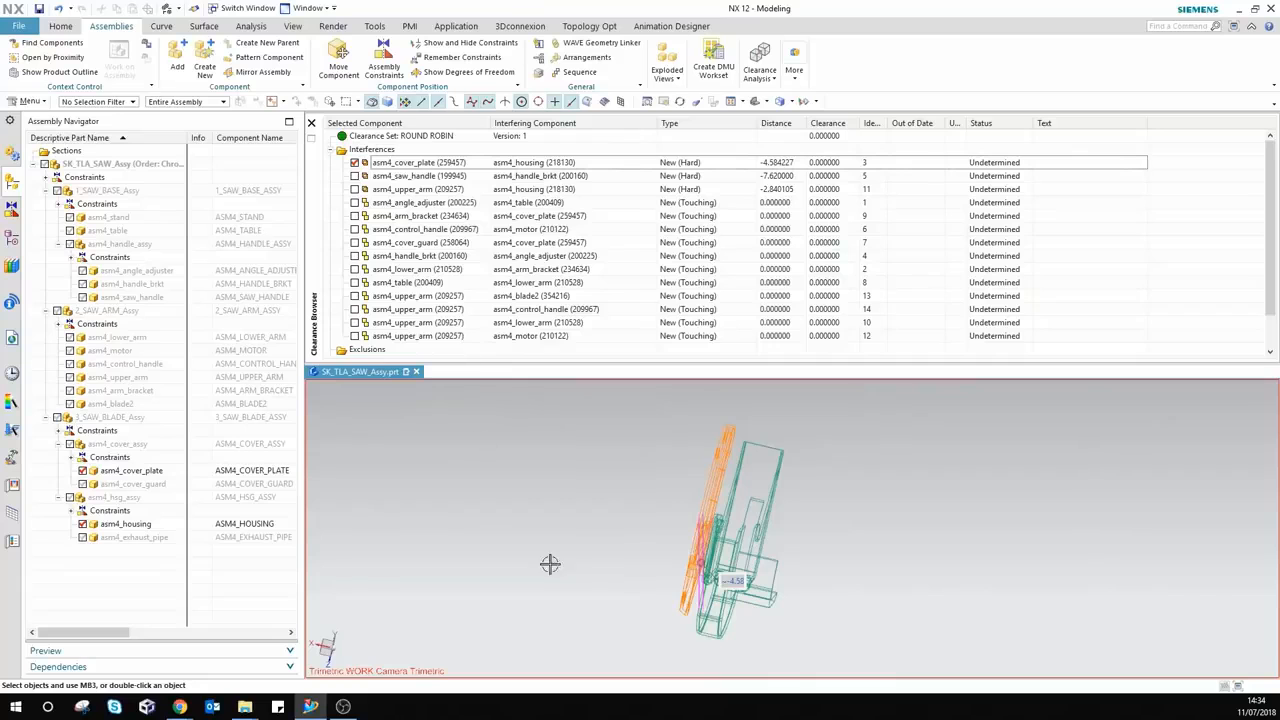
middle_drag(624, 542, 634, 523)
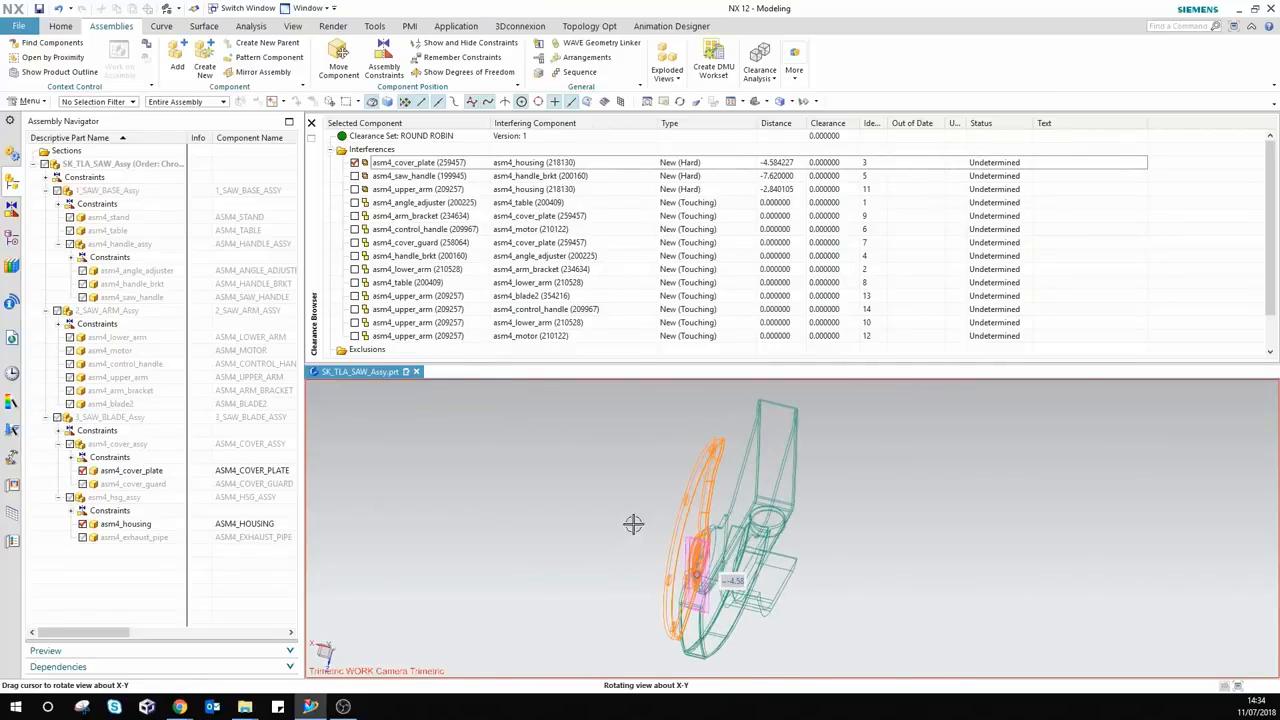
scroll(694, 566, up, 8)
middle_drag(713, 603, 669, 531)
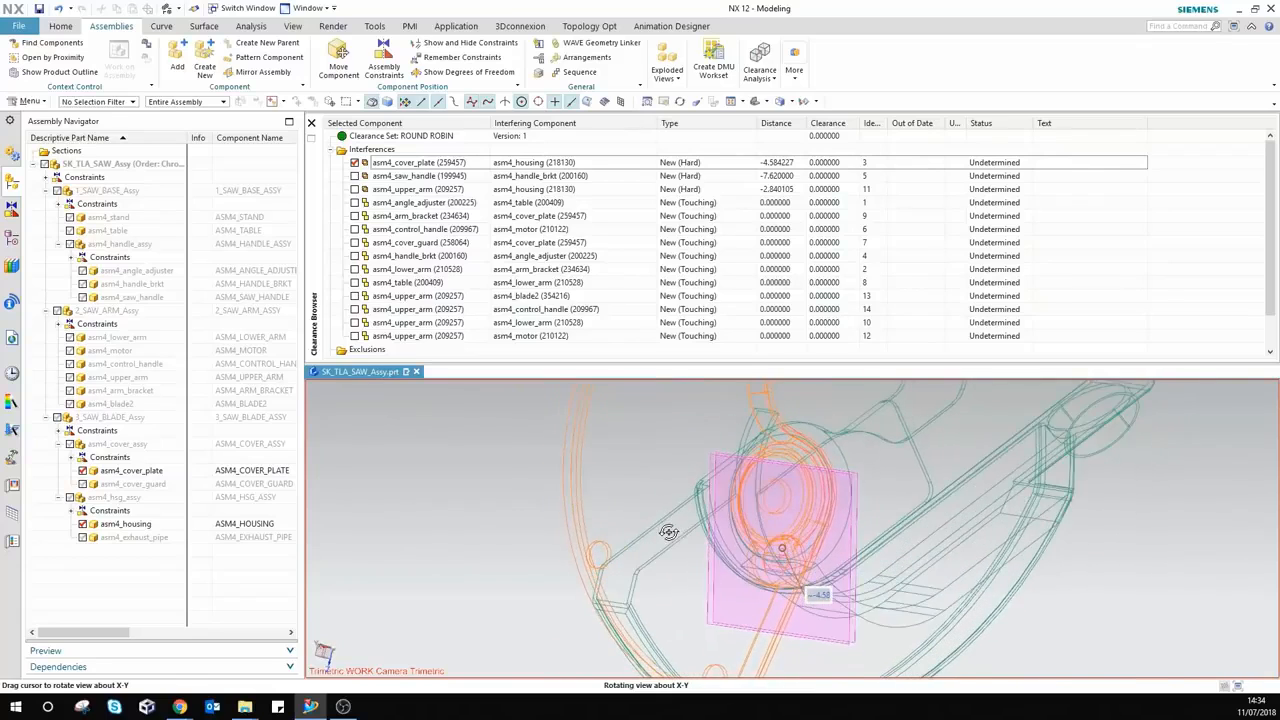
scroll(668, 540, up, 2)
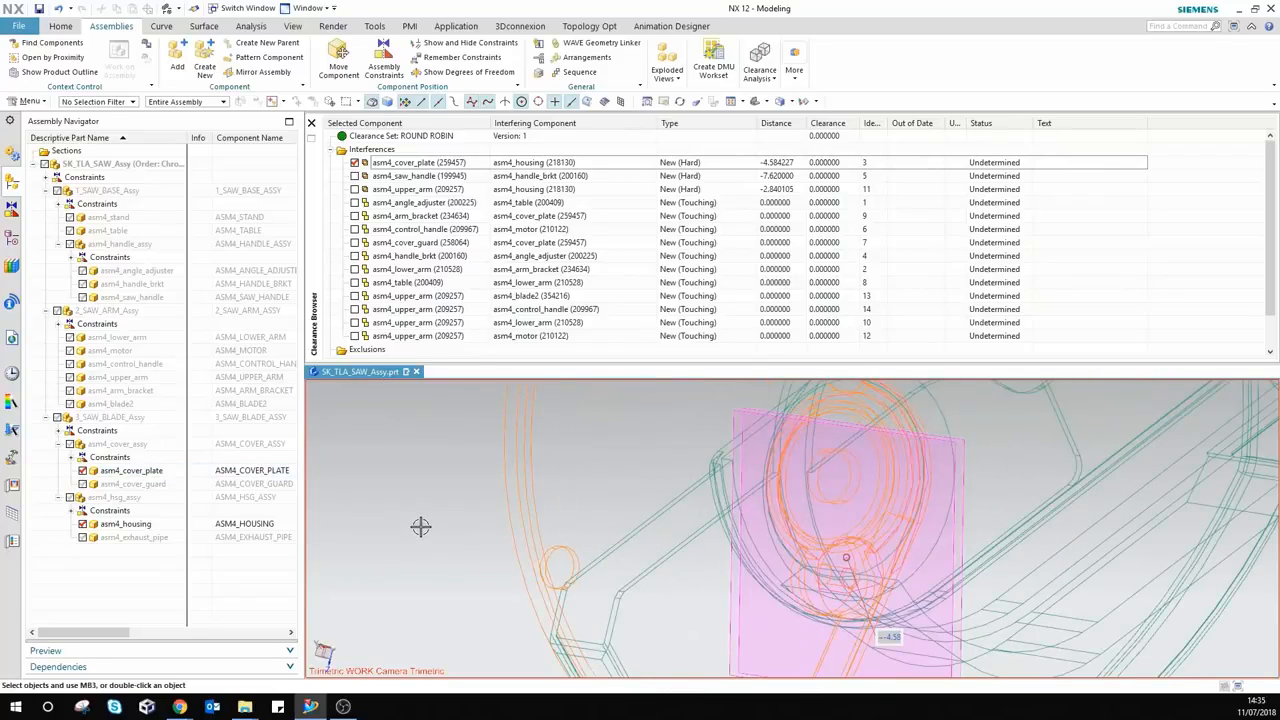
right_click(433, 163)
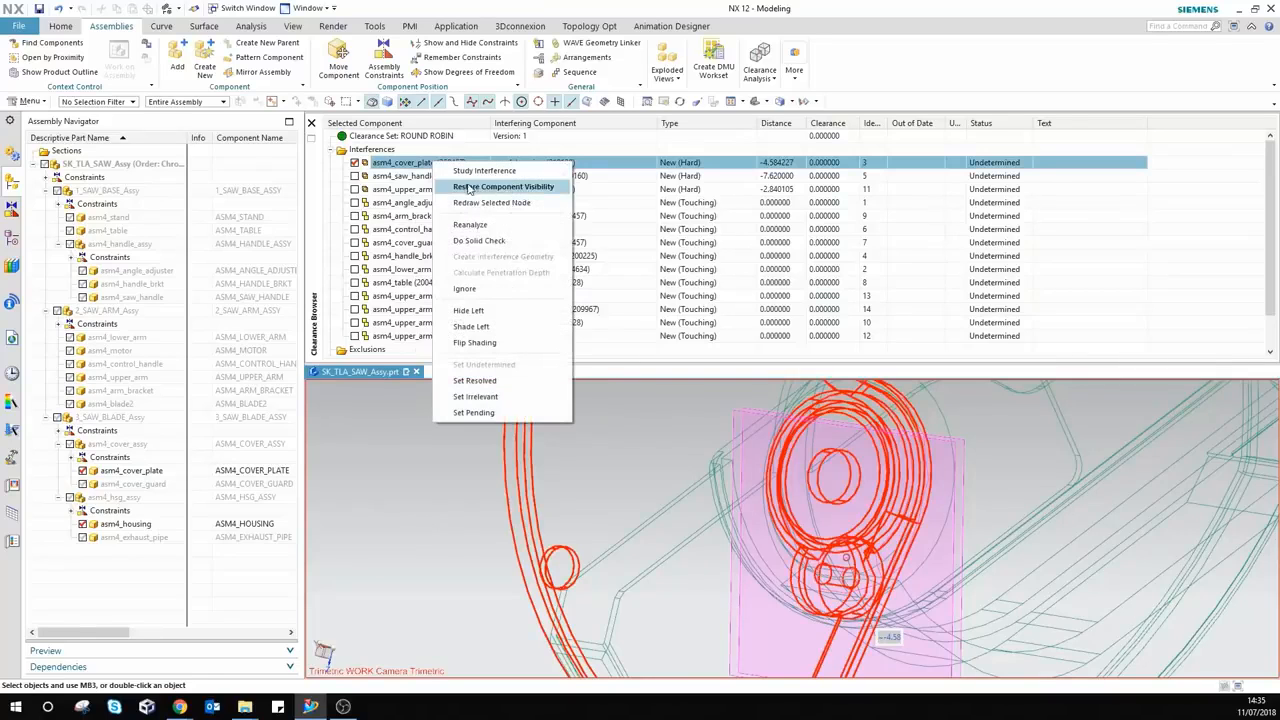
click(476, 345)
scroll(489, 515, down, 8)
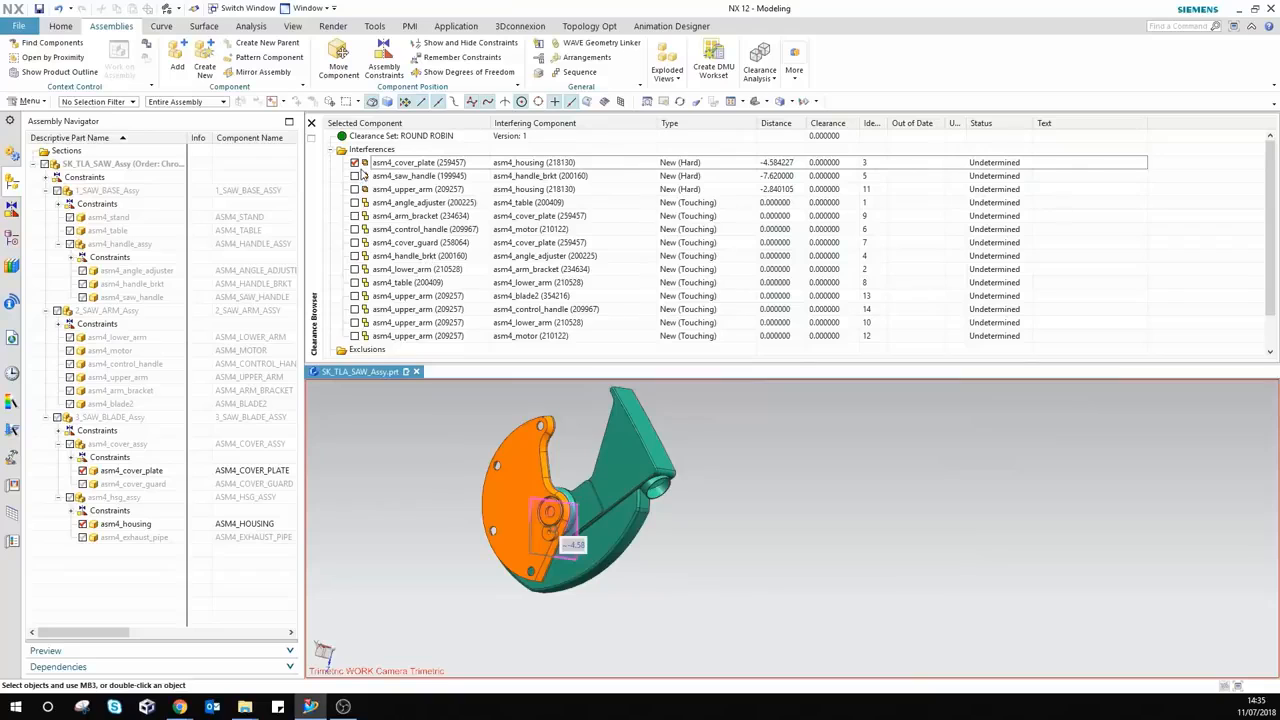
Step: Switch isolation to the saw handle and handle bracket interference and orbit around it
click(355, 163)
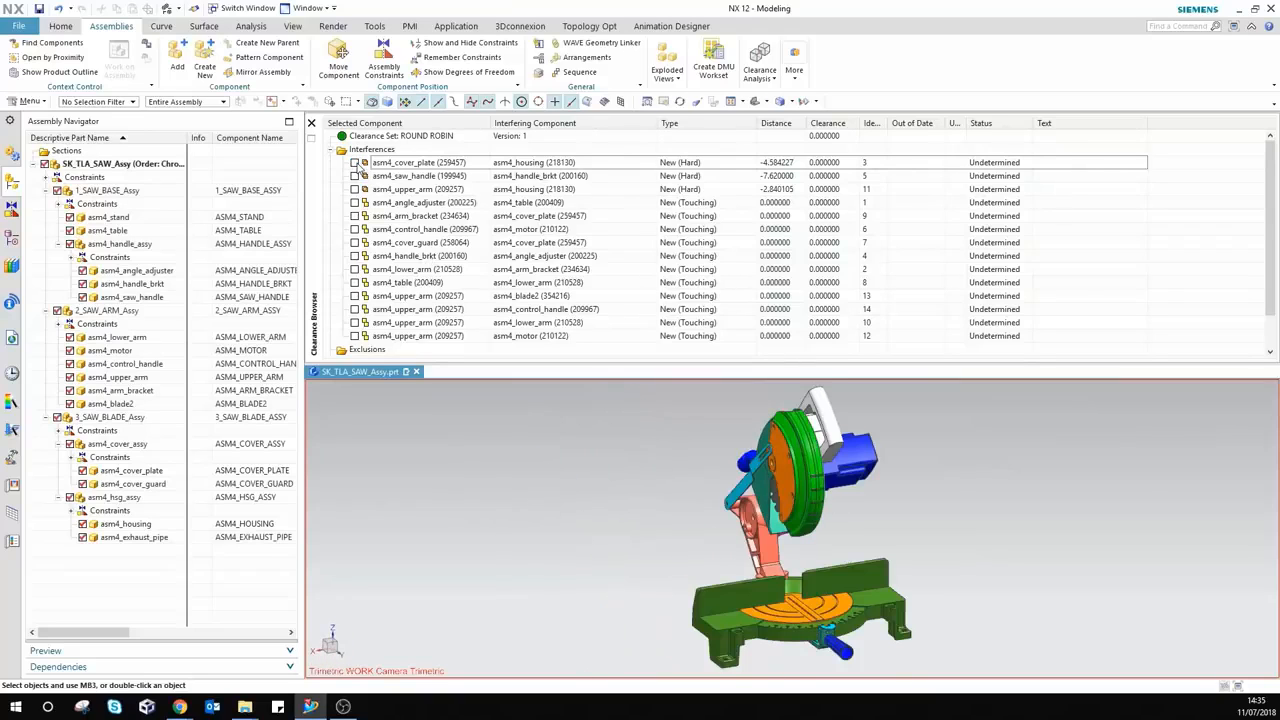
click(355, 176)
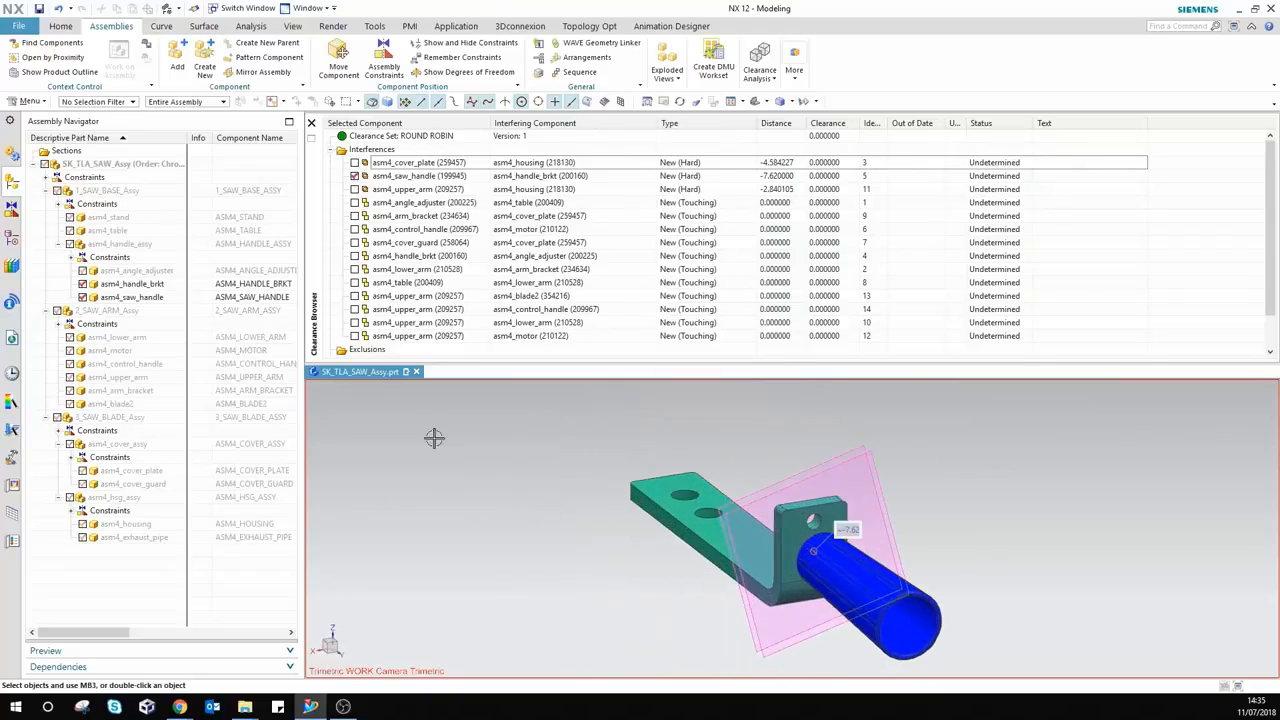
middle_drag(579, 574, 612, 561)
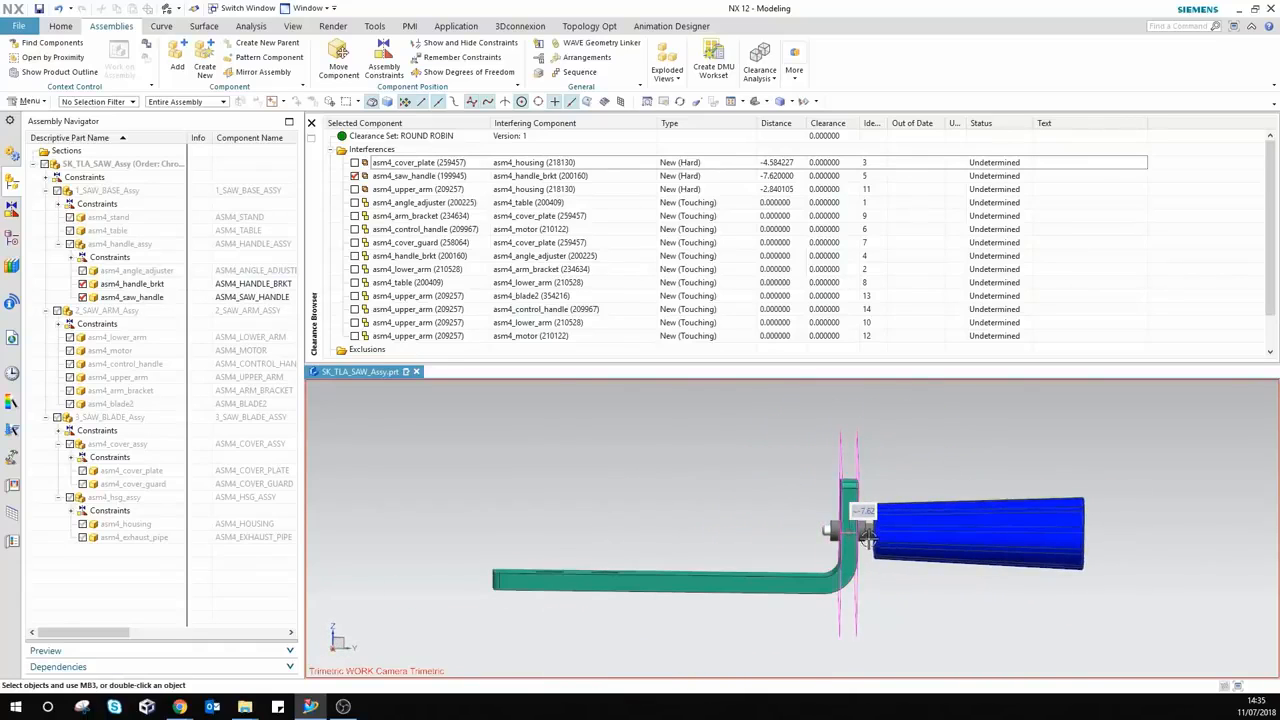
scroll(860, 540, up, 5)
click(860, 540)
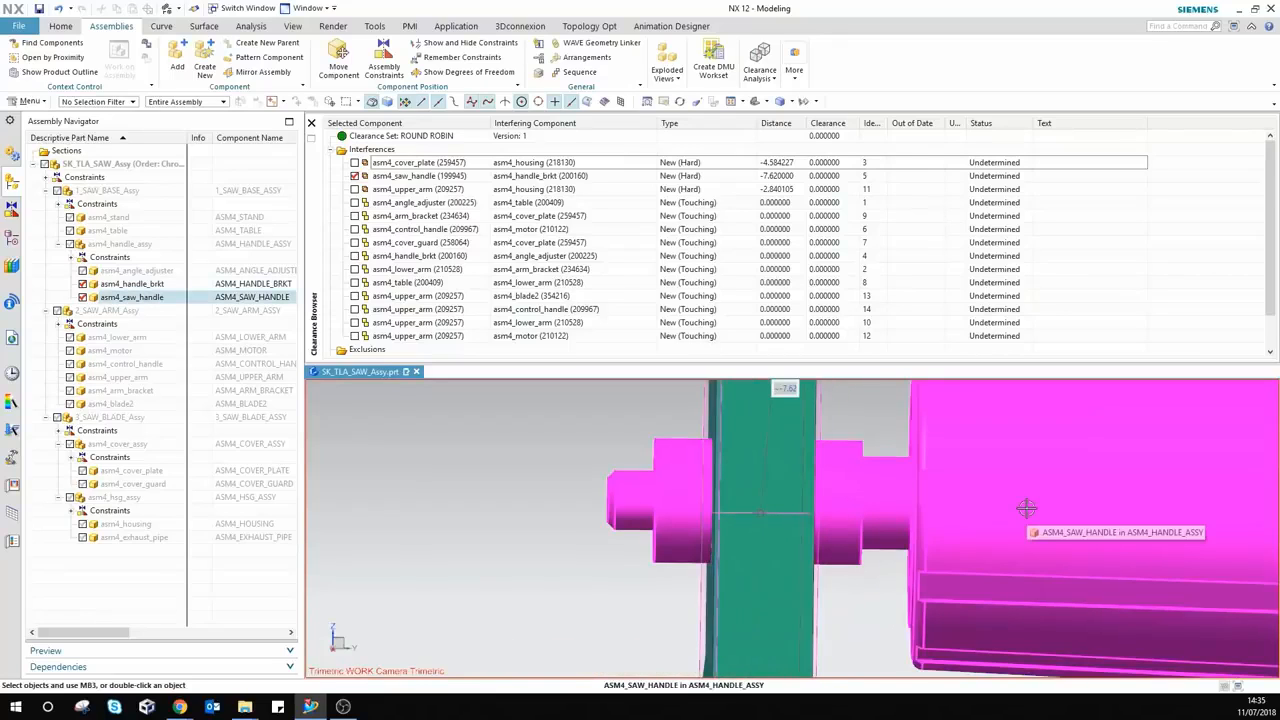
scroll(644, 499, down, 7)
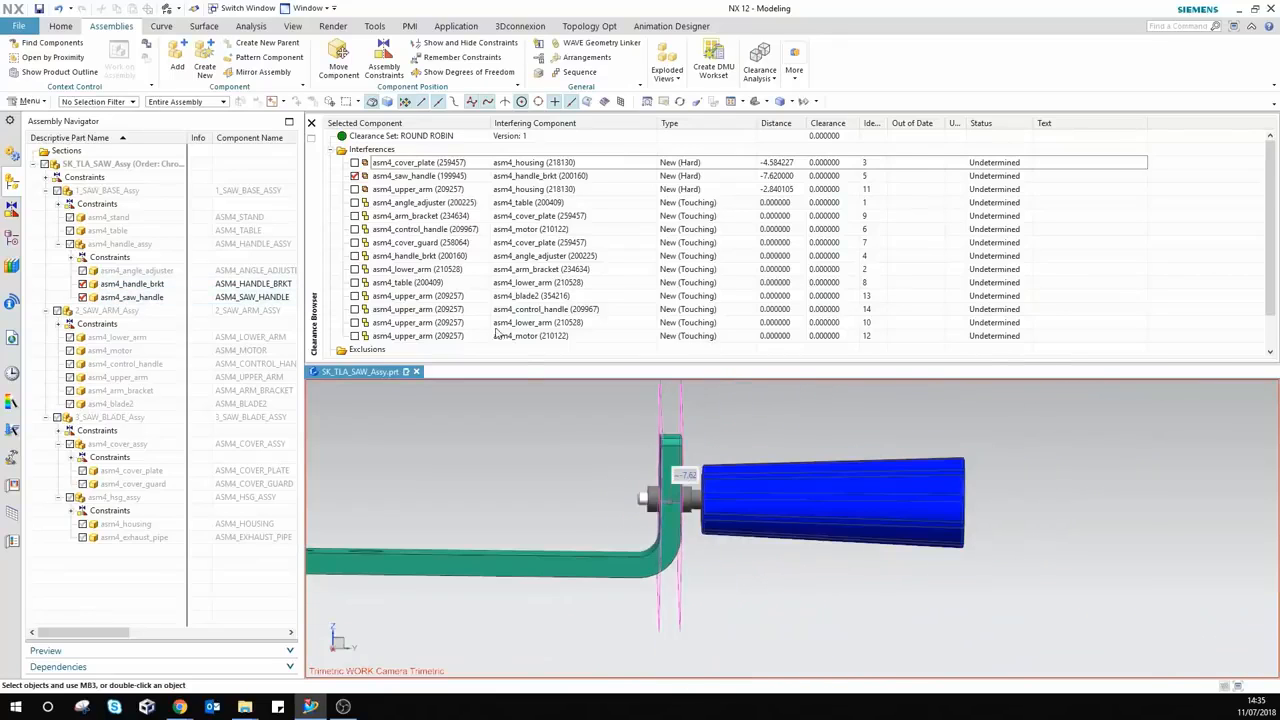
Step: View the -7.62 handle overlap in wireframe, restore shading, and show the full assembly
right_click(436, 180)
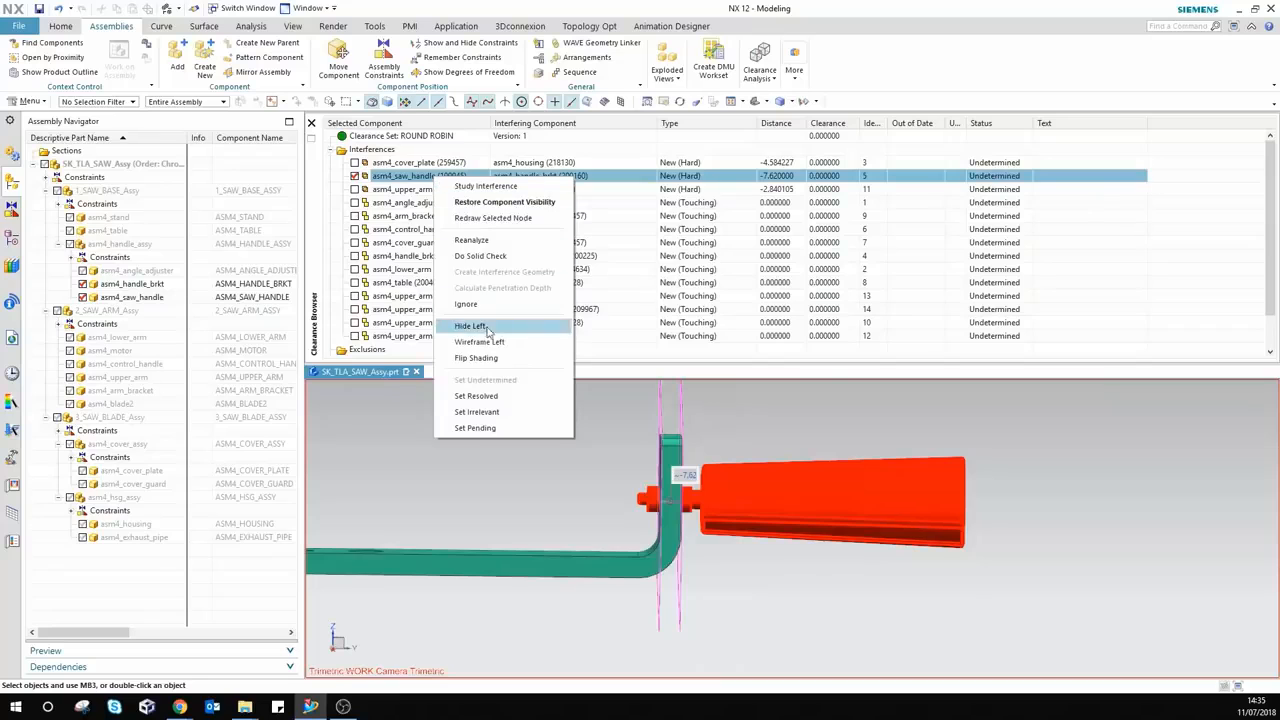
click(490, 364)
middle_drag(540, 491, 569, 466)
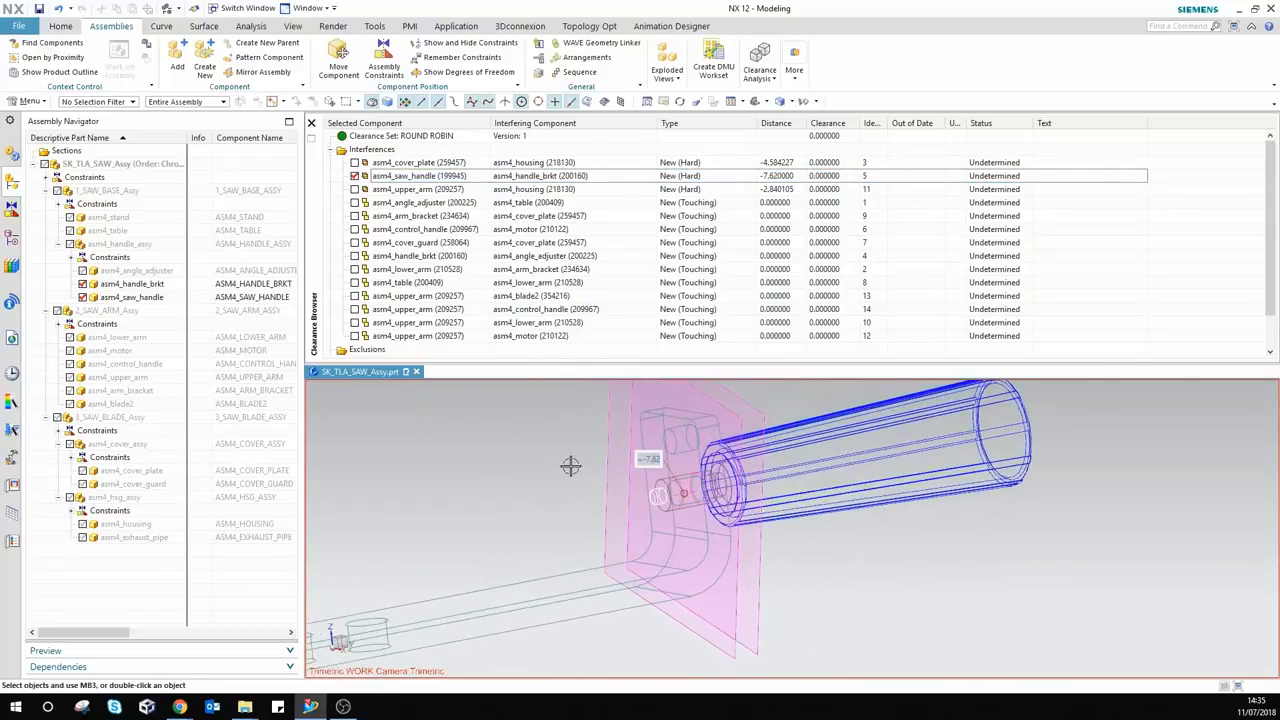
scroll(567, 470, up, 3)
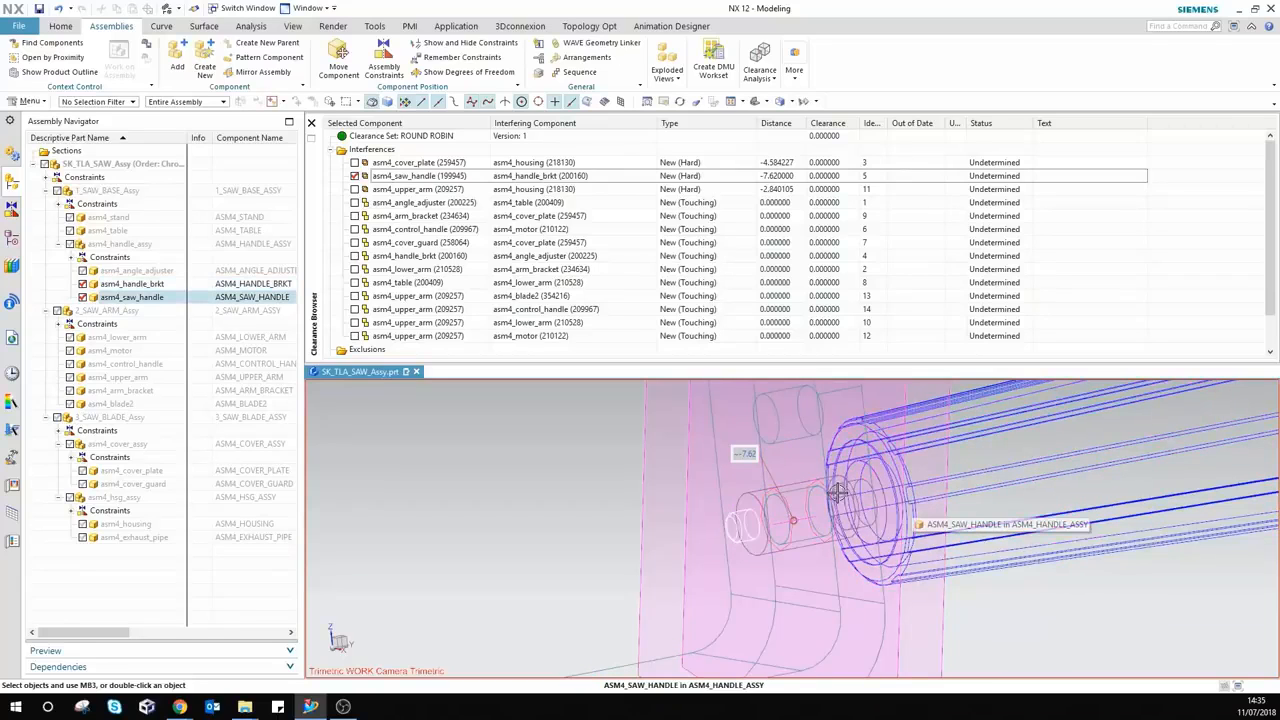
scroll(798, 489, down, 5)
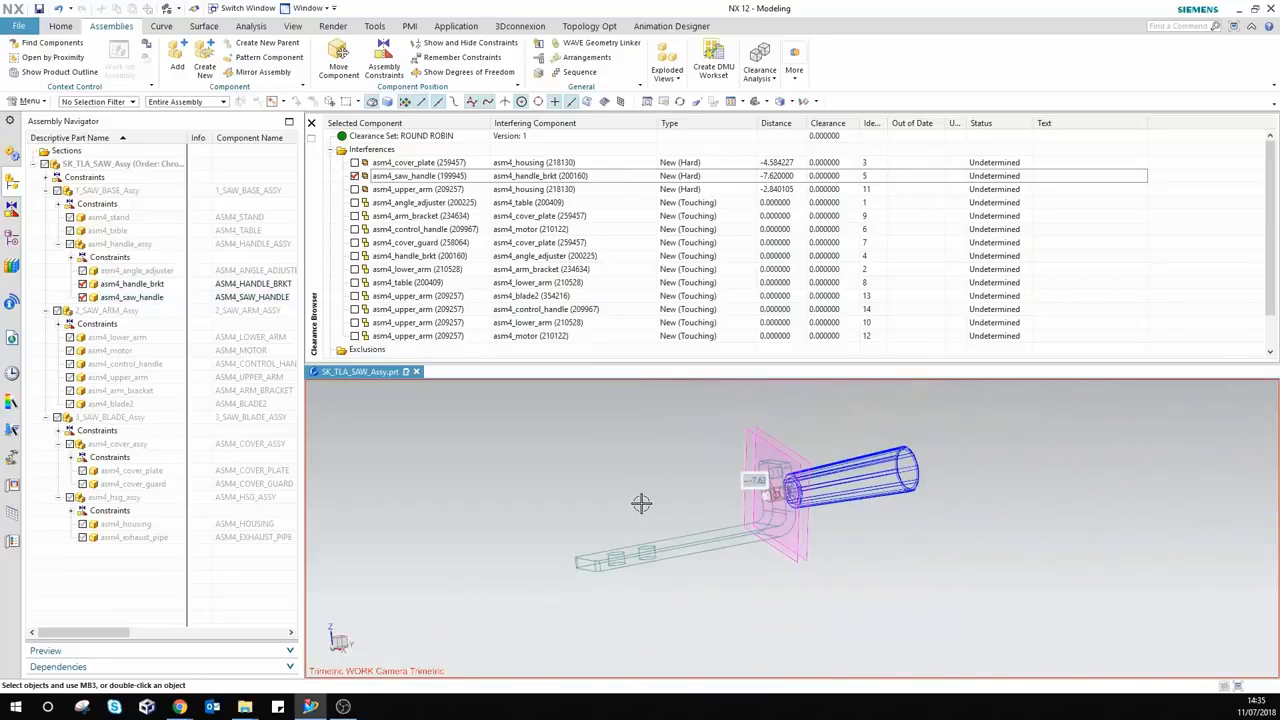
right_click(450, 178)
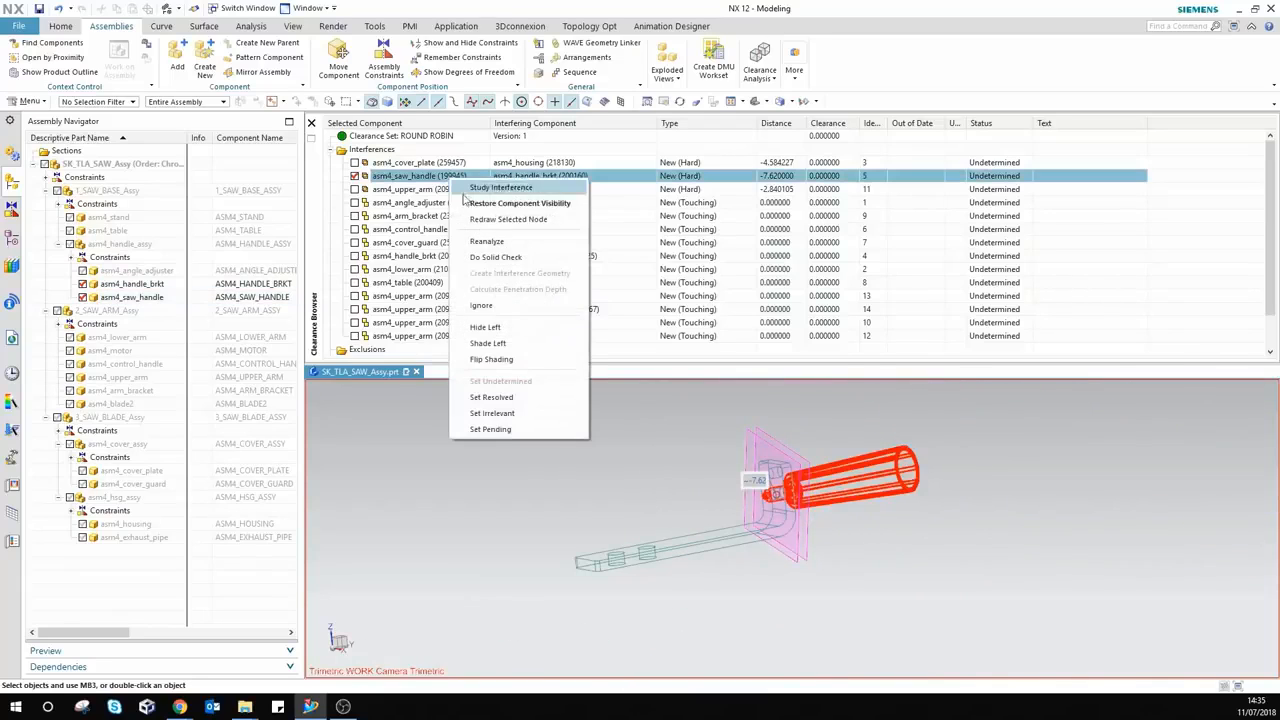
click(491, 360)
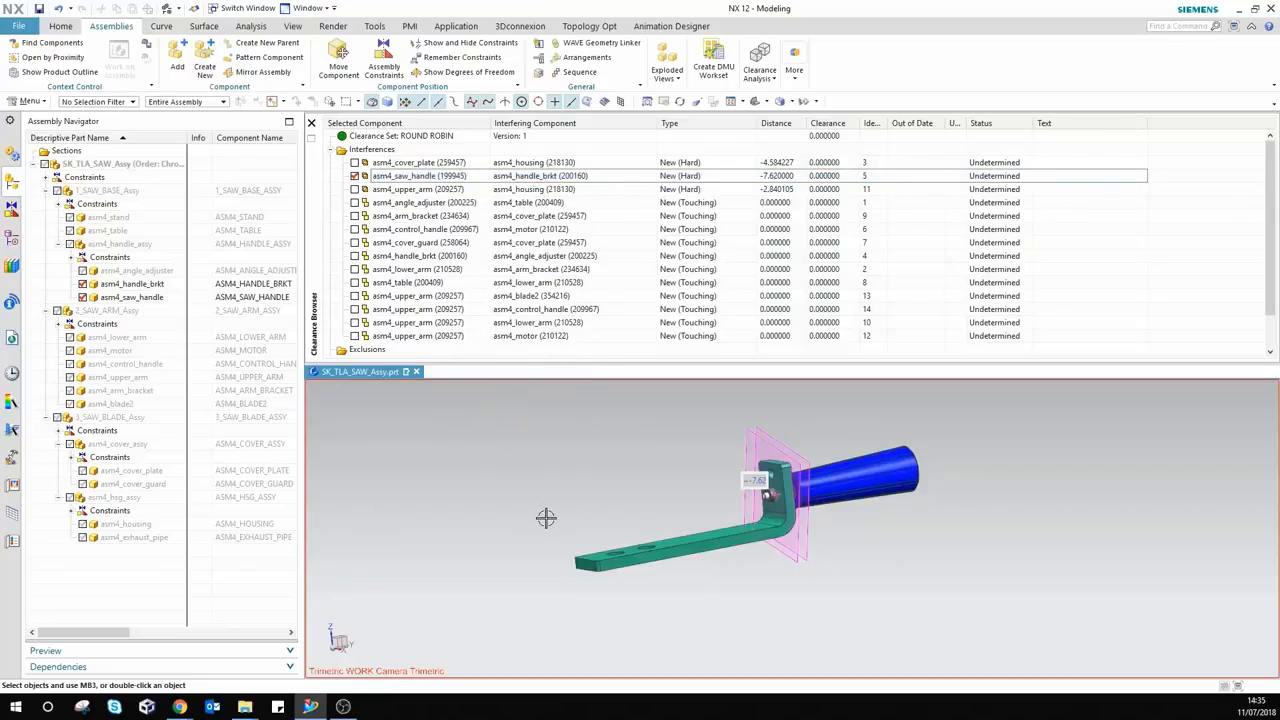
click(355, 176)
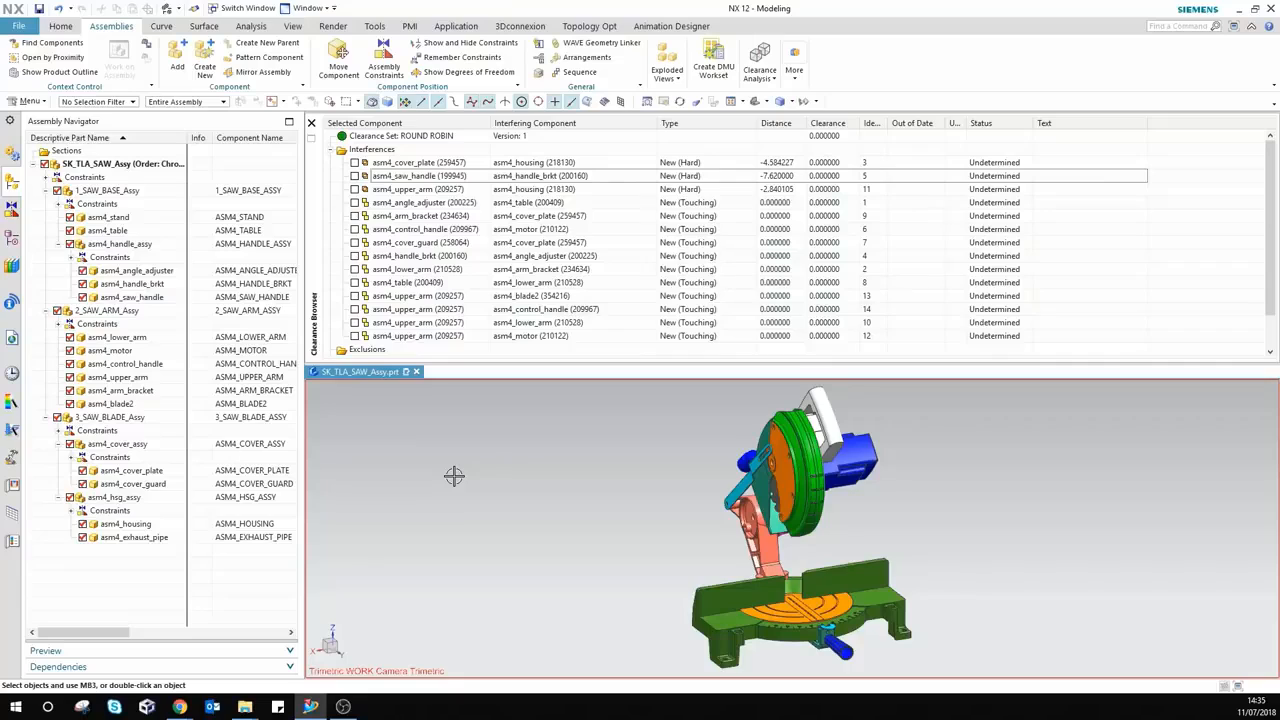
Step: Tick layer 5 in View > Layer Settings so the four INTERFERENCE_GEOMETRY bodies are no longer greyed out
click(11, 240)
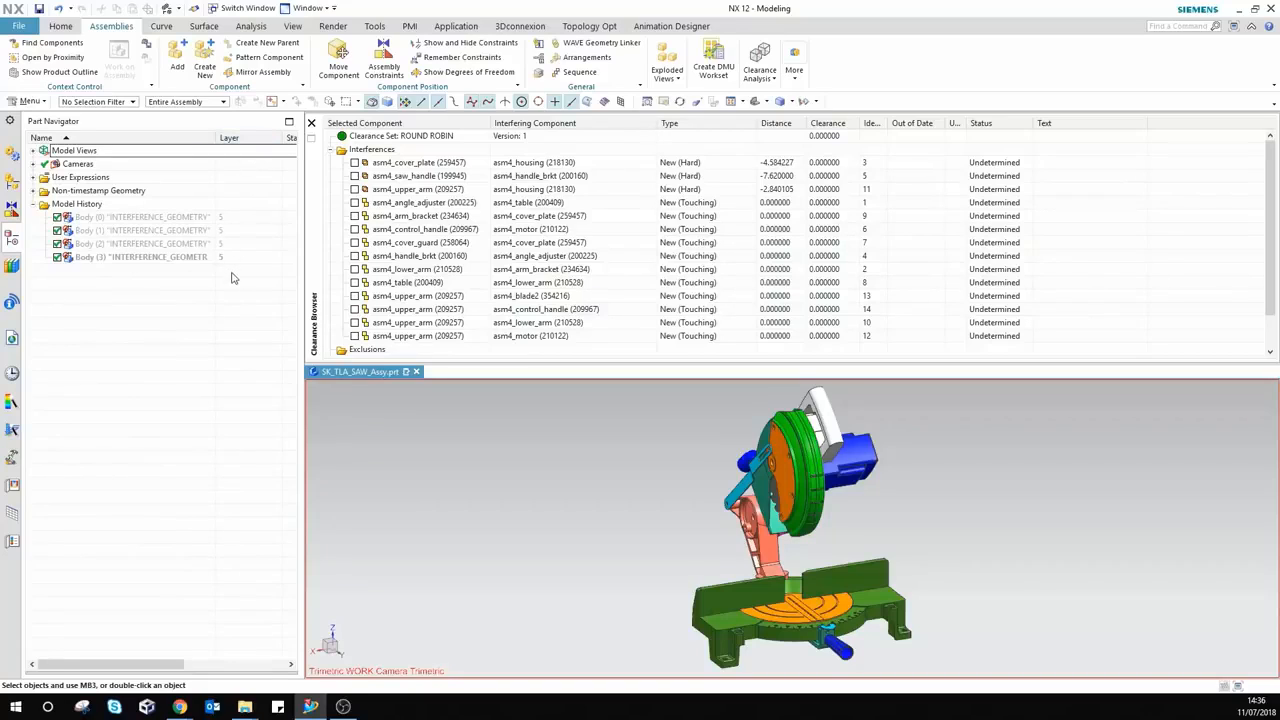
click(292, 27)
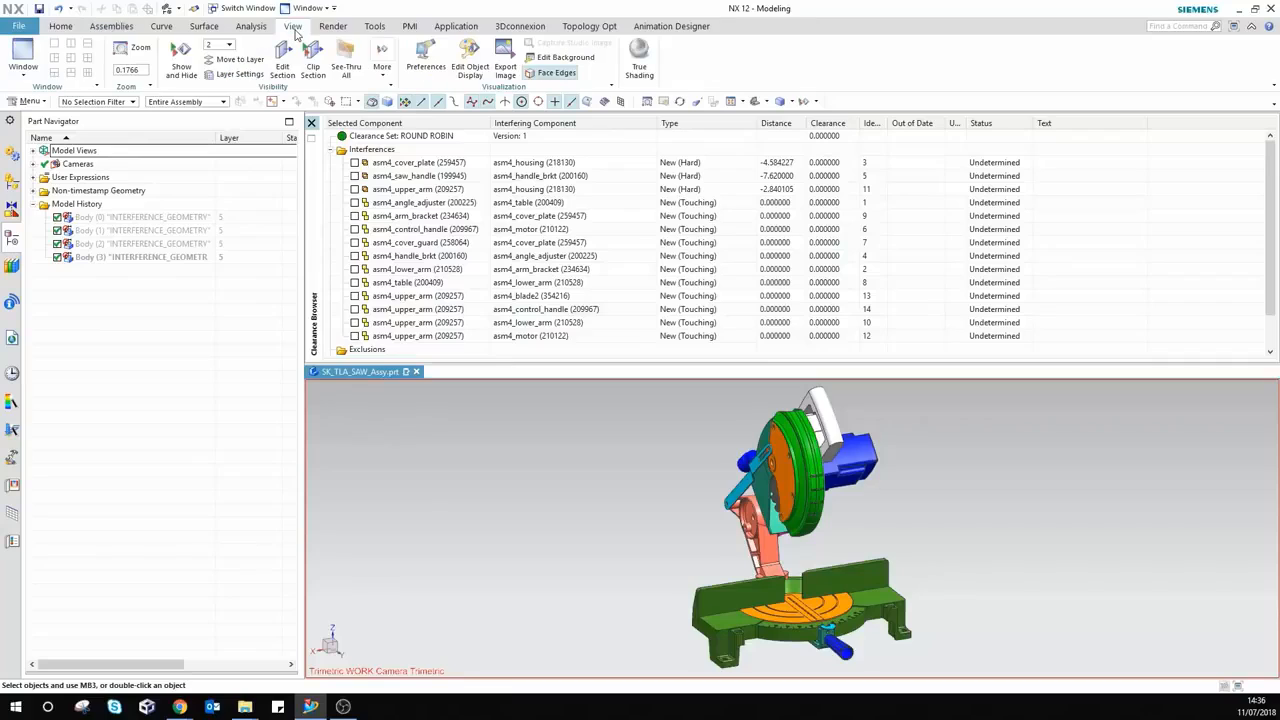
click(230, 74)
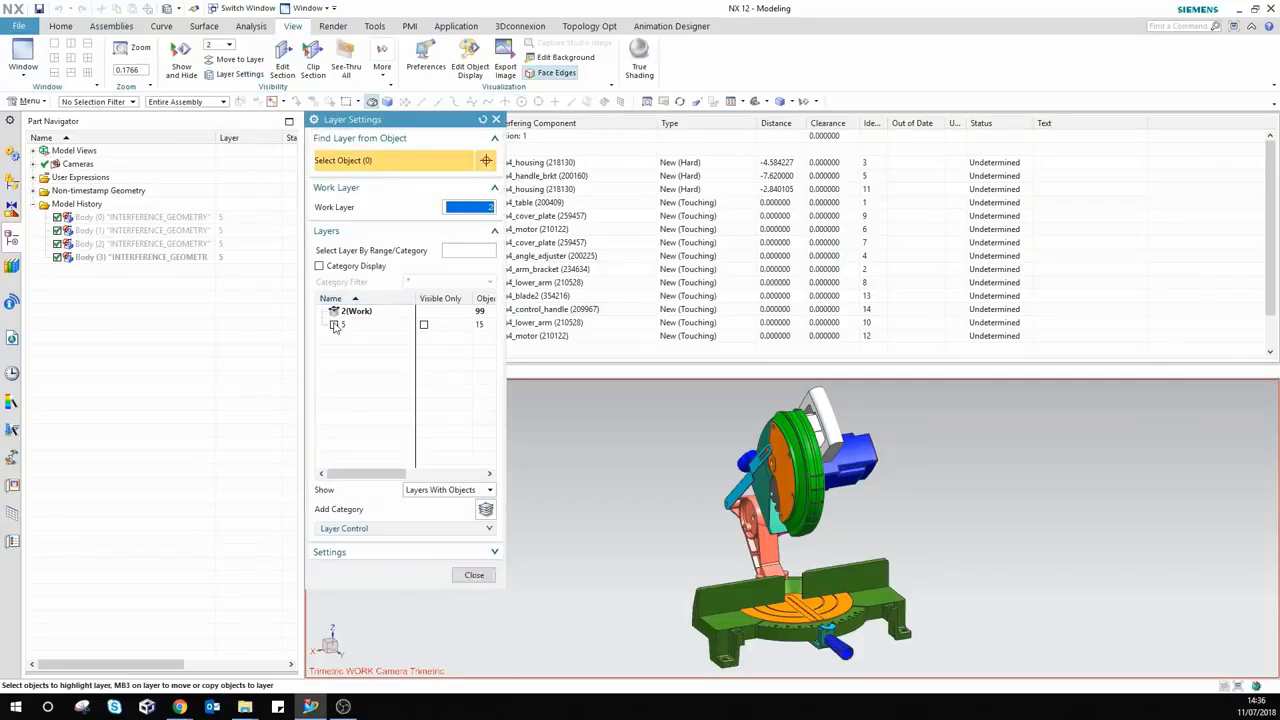
click(335, 326)
click(468, 575)
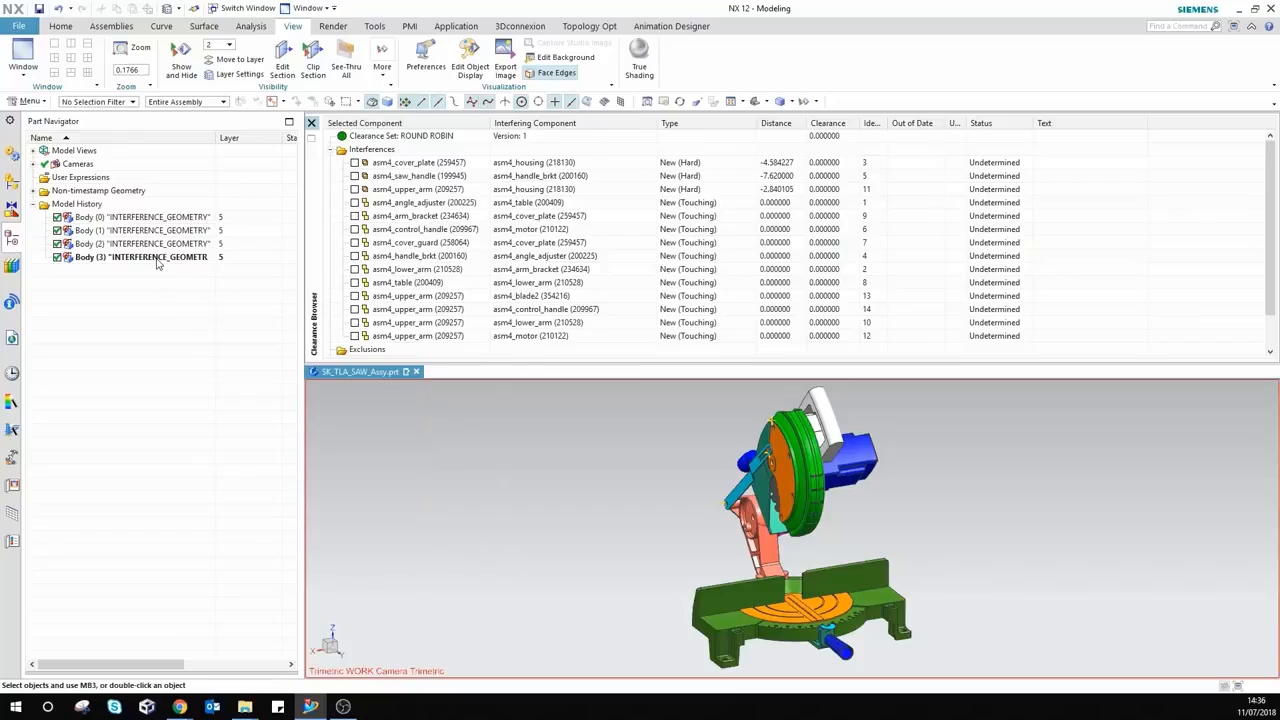
Step: Hide the saw assembly and show only the four interference bodies Body (0)–(3) to inspect them
click(13, 185)
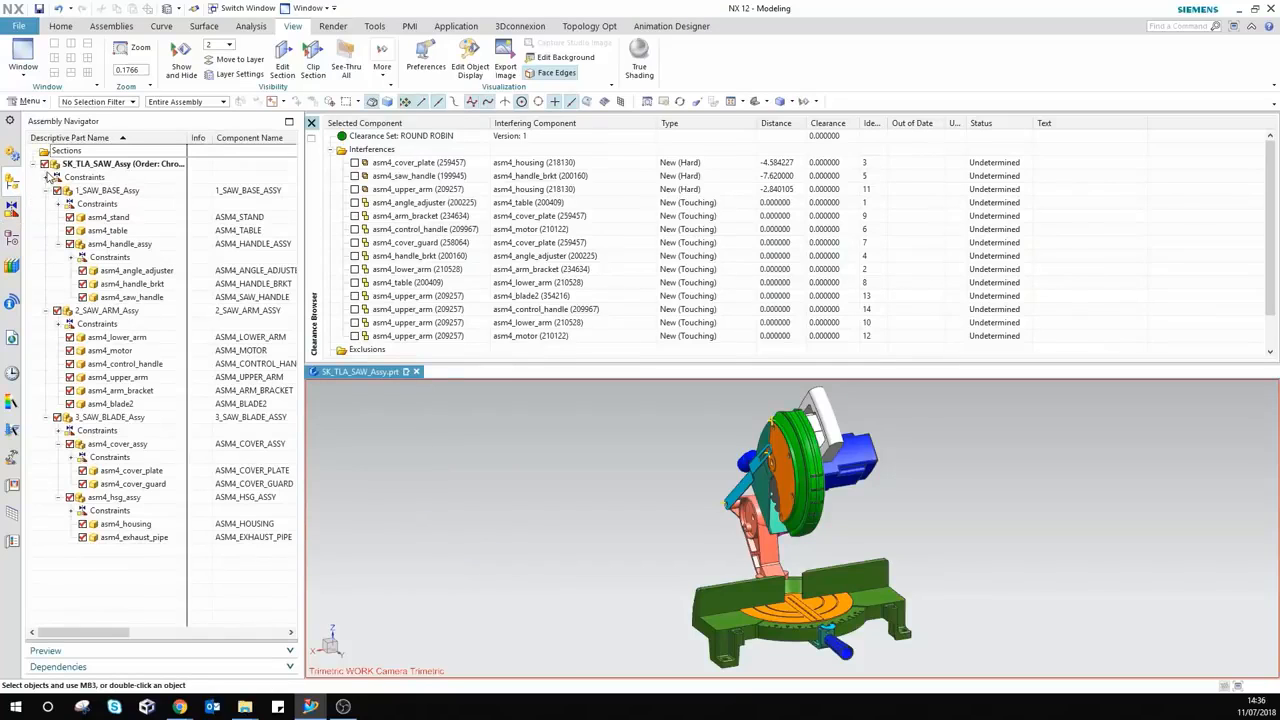
click(44, 164)
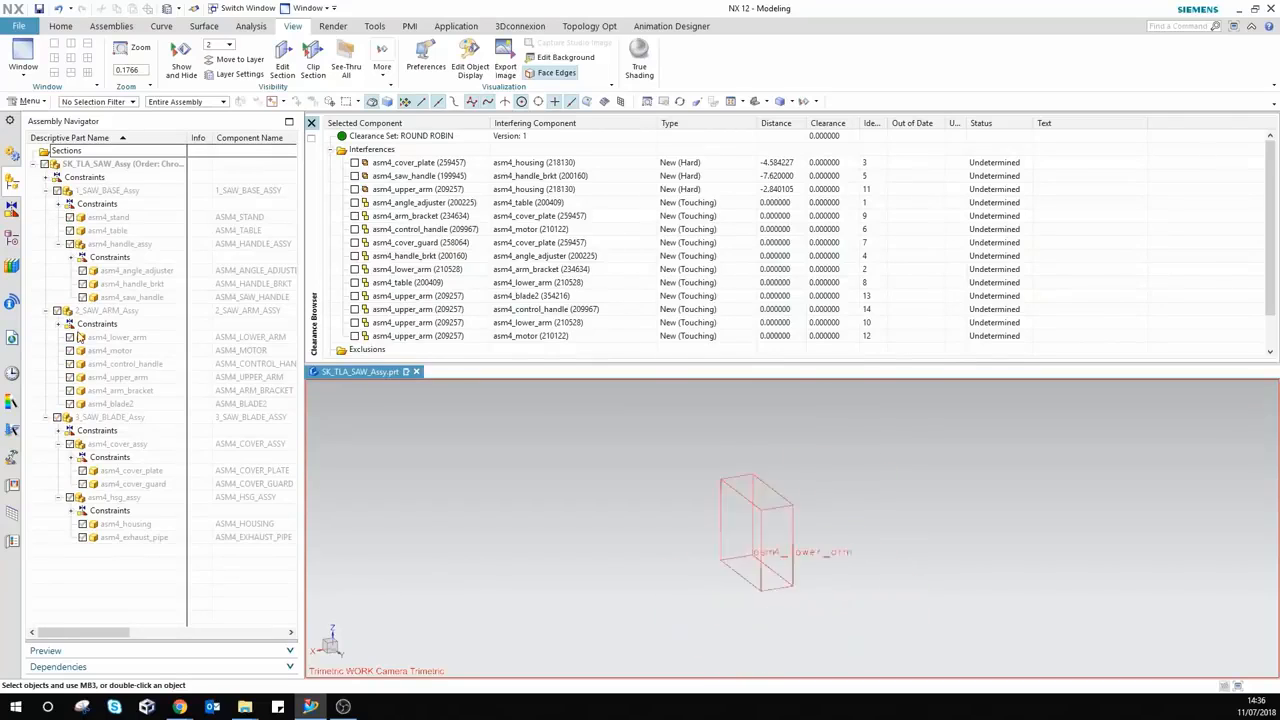
click(10, 240)
click(150, 217)
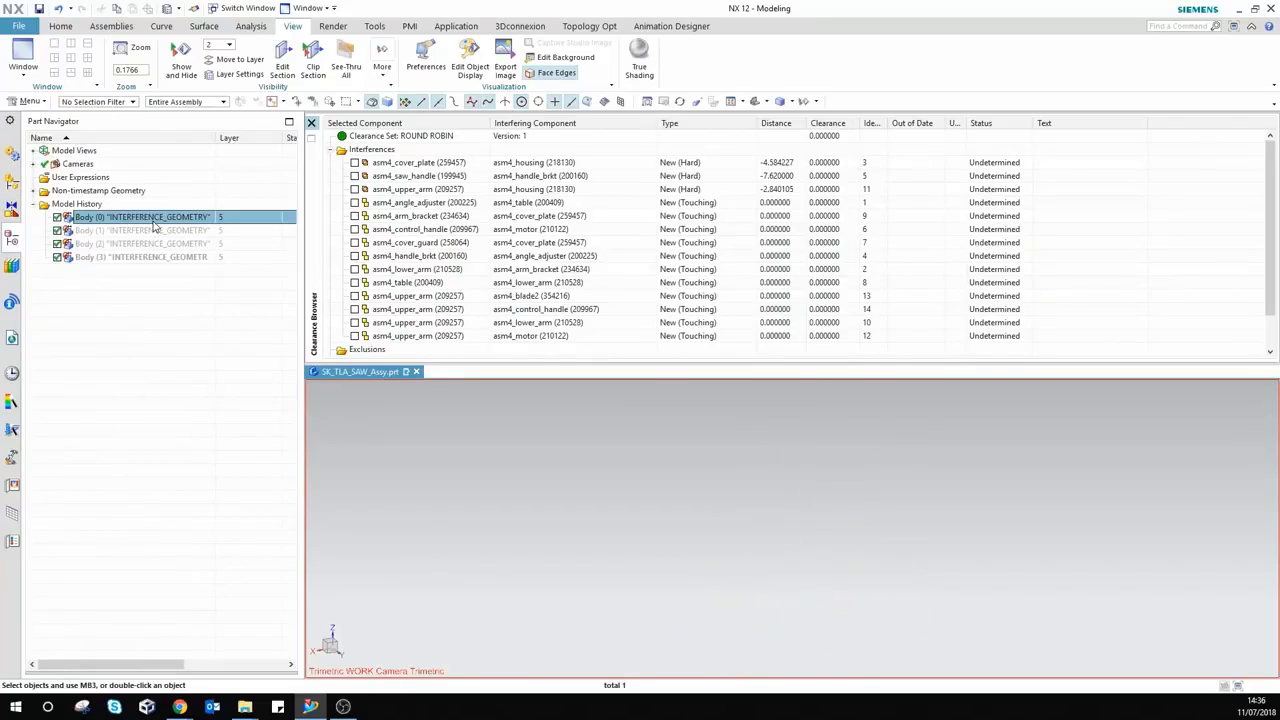
shift+click(157, 258)
right_click(157, 258)
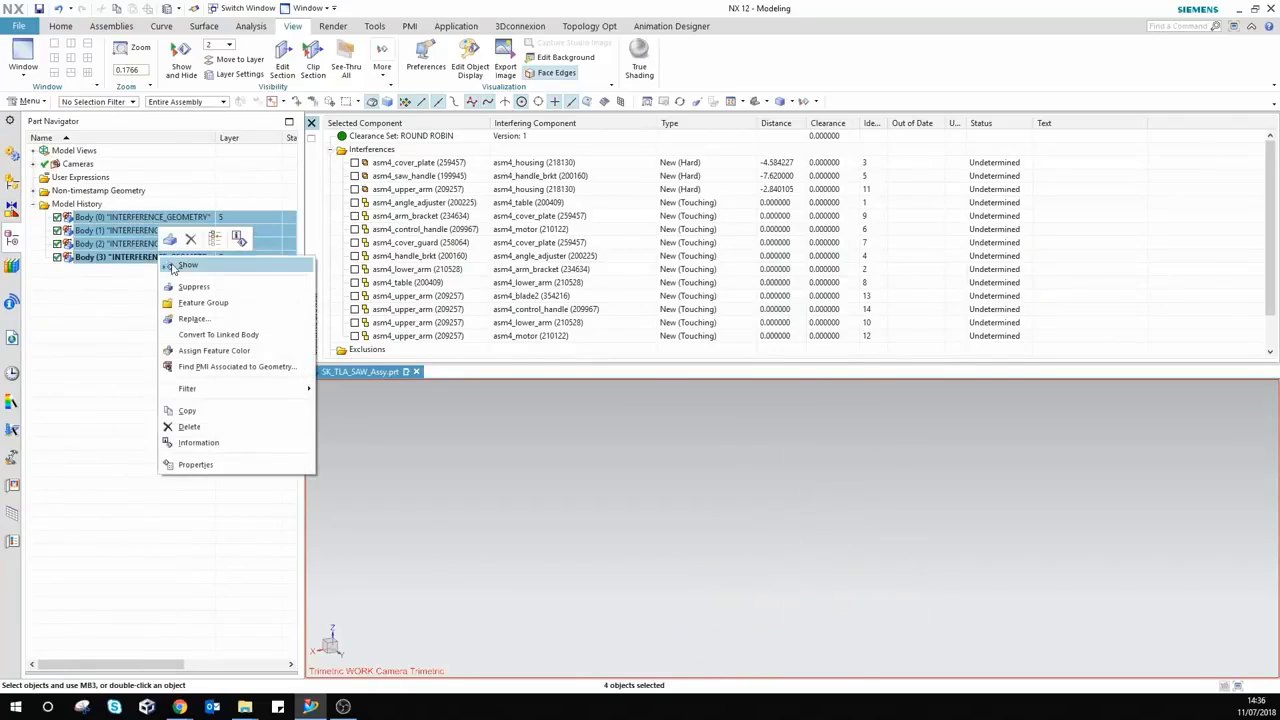
click(174, 268)
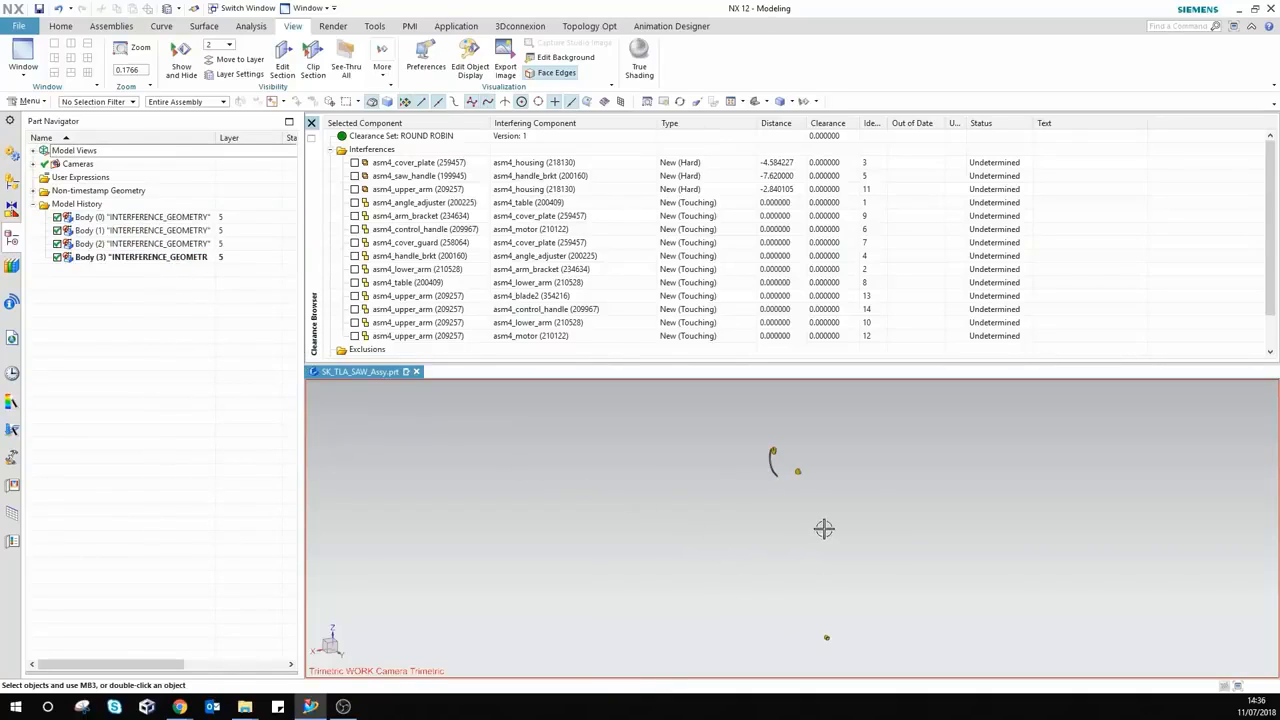
scroll(800, 470, up, 6)
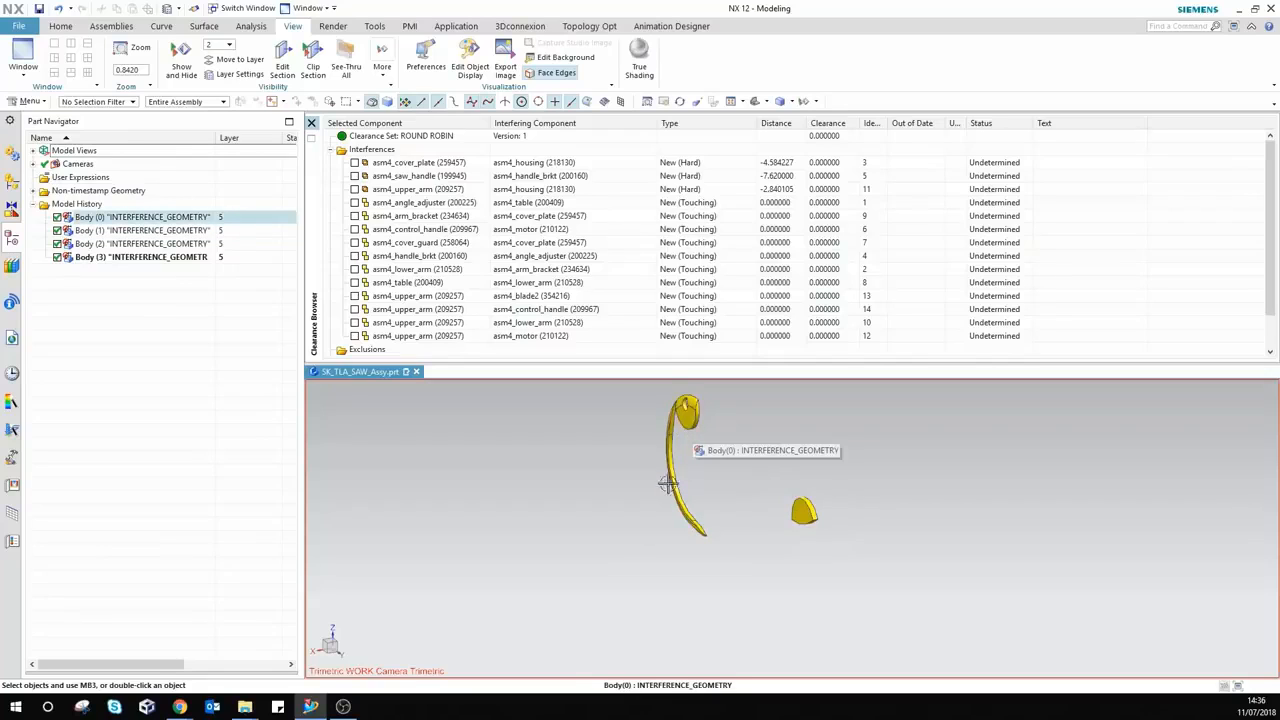
scroll(560, 492, down, 3)
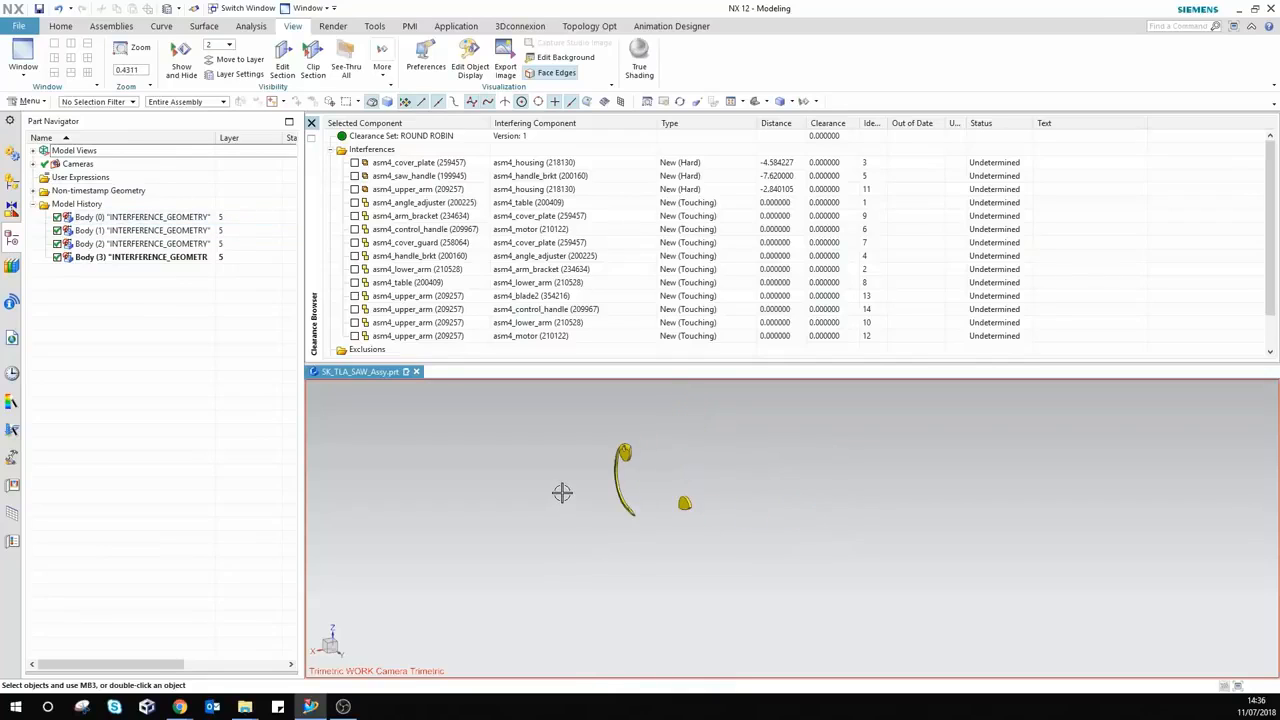
Step: Bring back the saw assembly with the arm and blade subassemblies hidden, and zoom to inspect
click(12, 183)
click(44, 164)
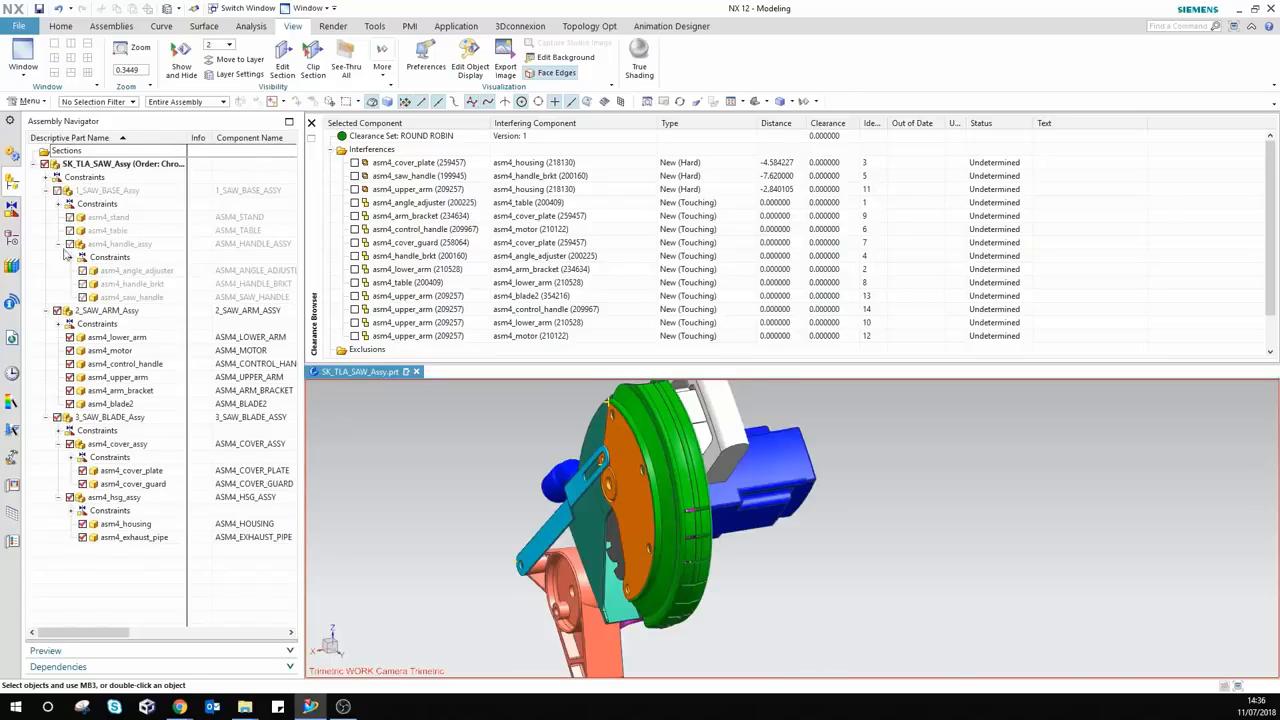
click(57, 311)
click(57, 417)
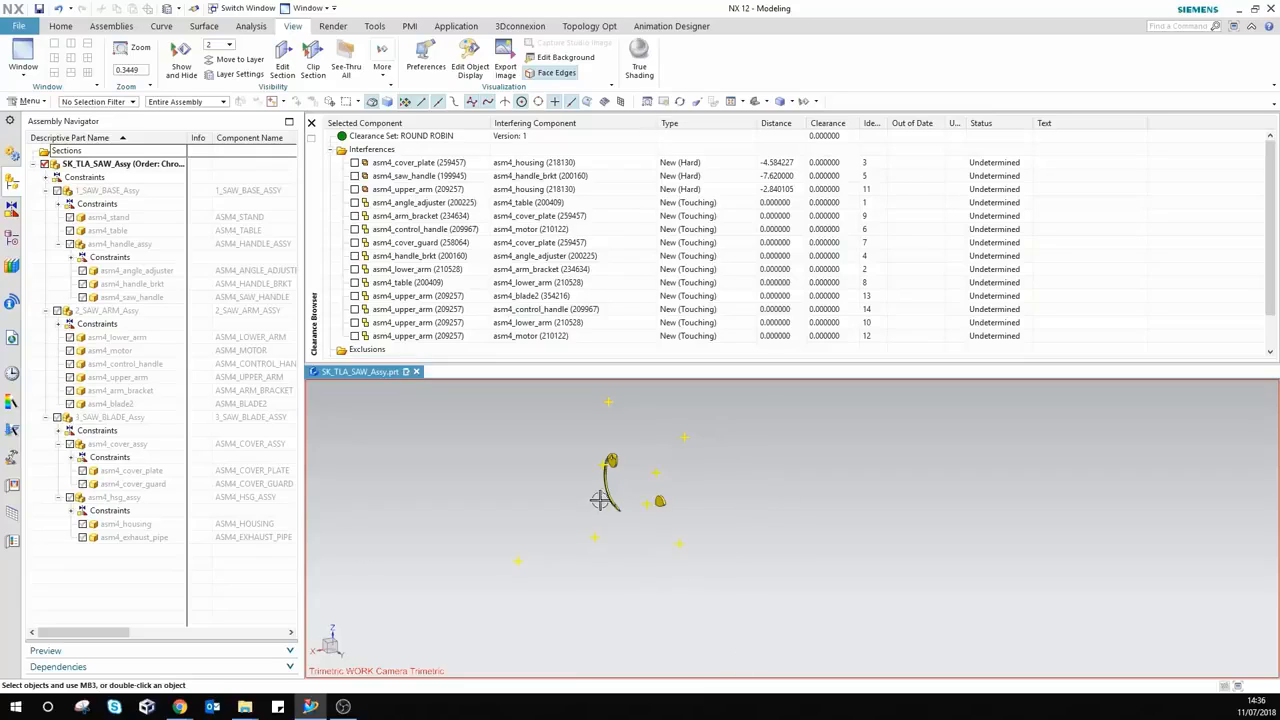
scroll(600, 500, up, 3)
scroll(600, 497, down, 5)
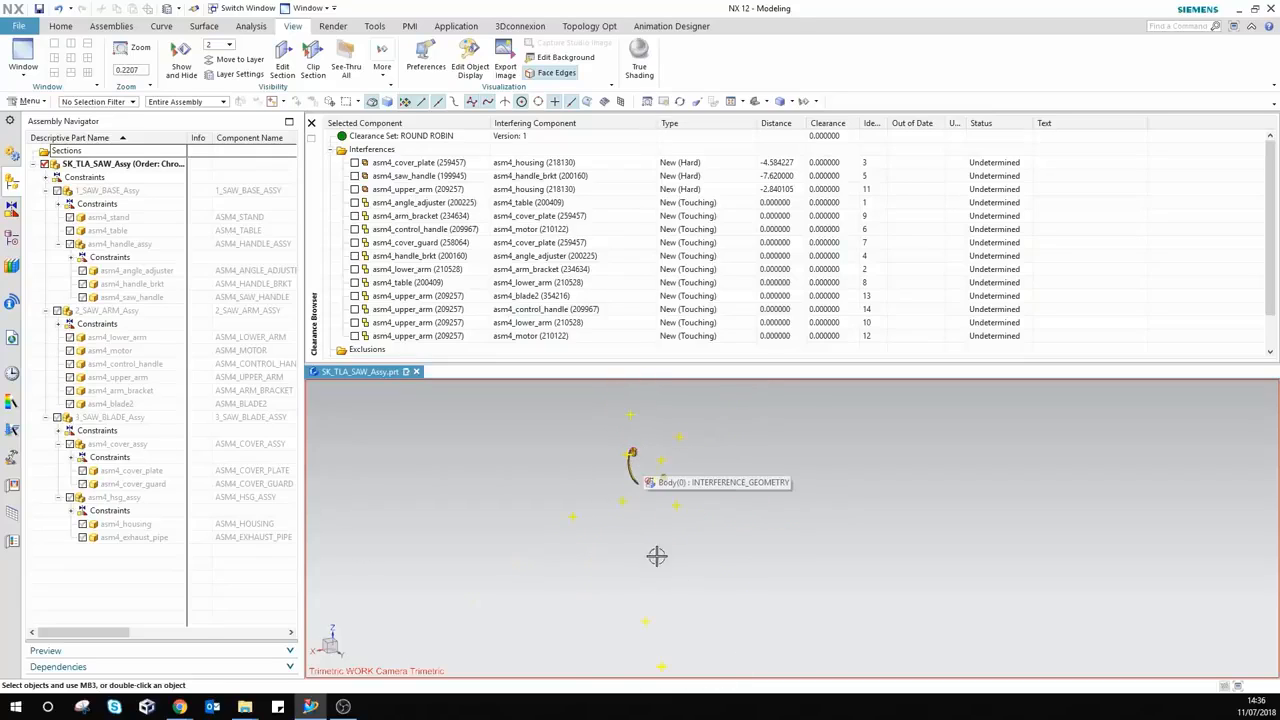
scroll(697, 658, up, 8)
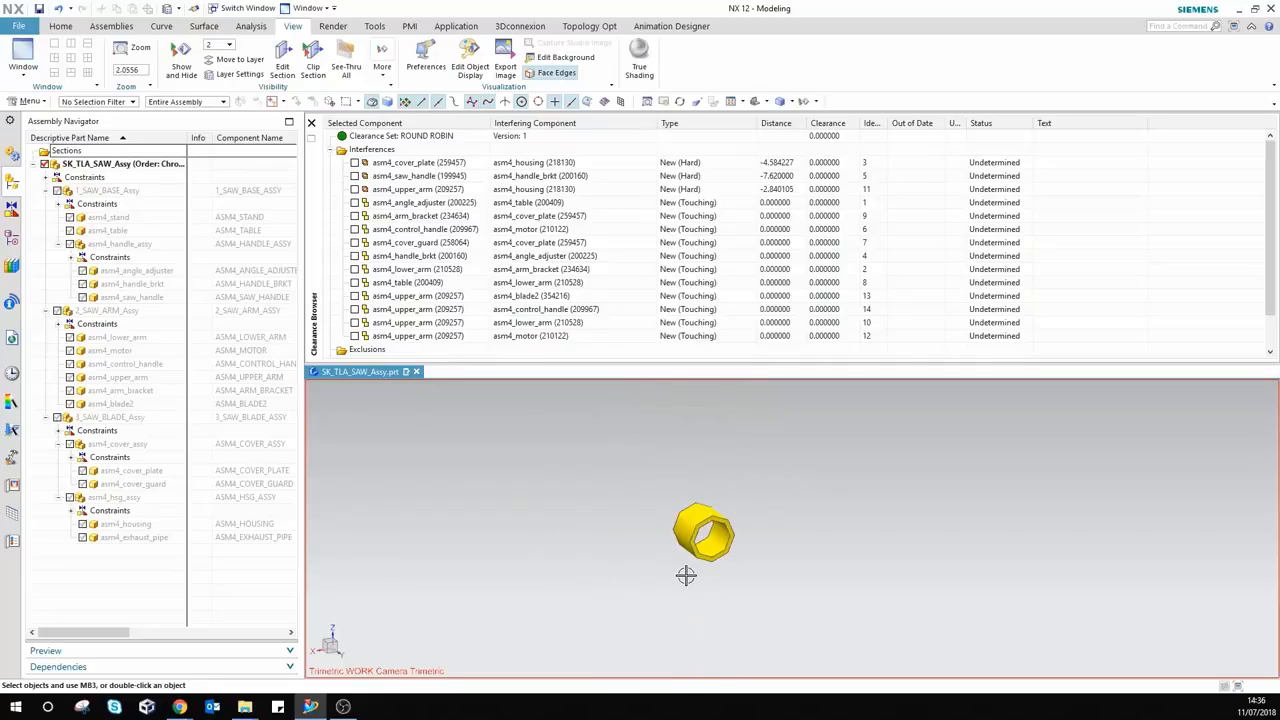
scroll(706, 591, down, 8)
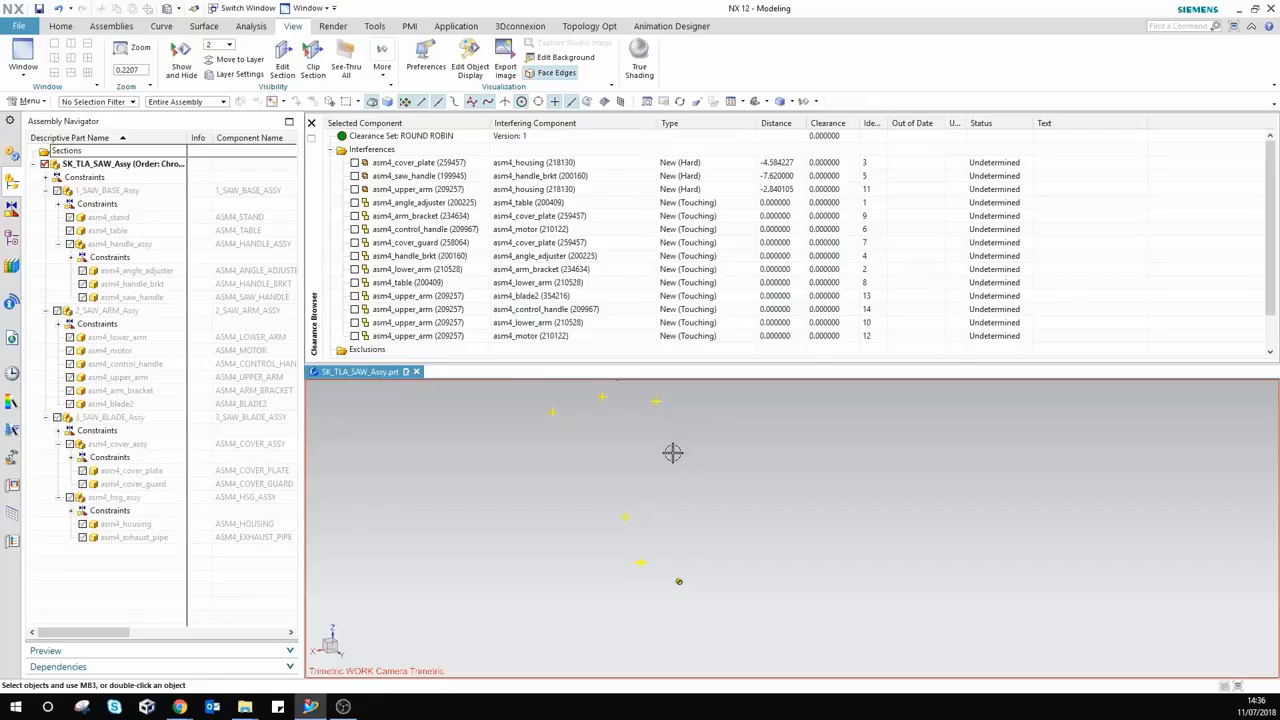
Step: Make the saw base, saw arm and saw blade subassemblies visible again
scroll(755, 517, down, 2)
click(57, 191)
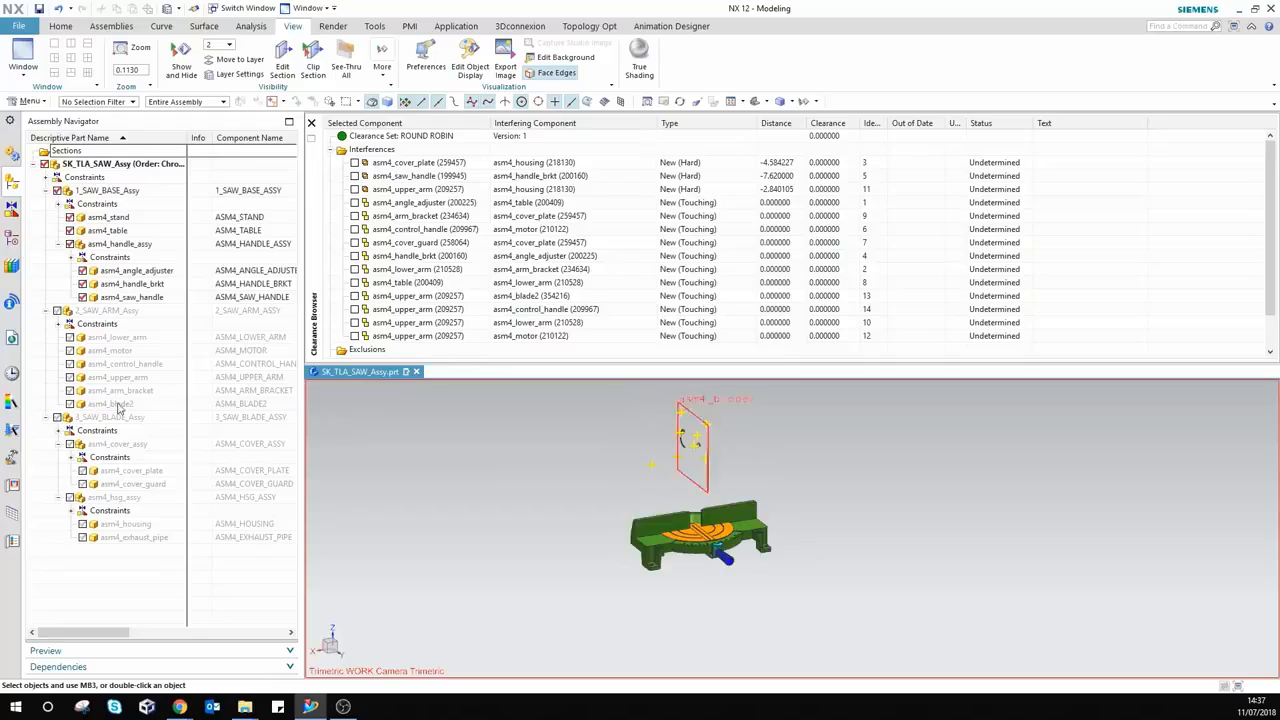
click(57, 311)
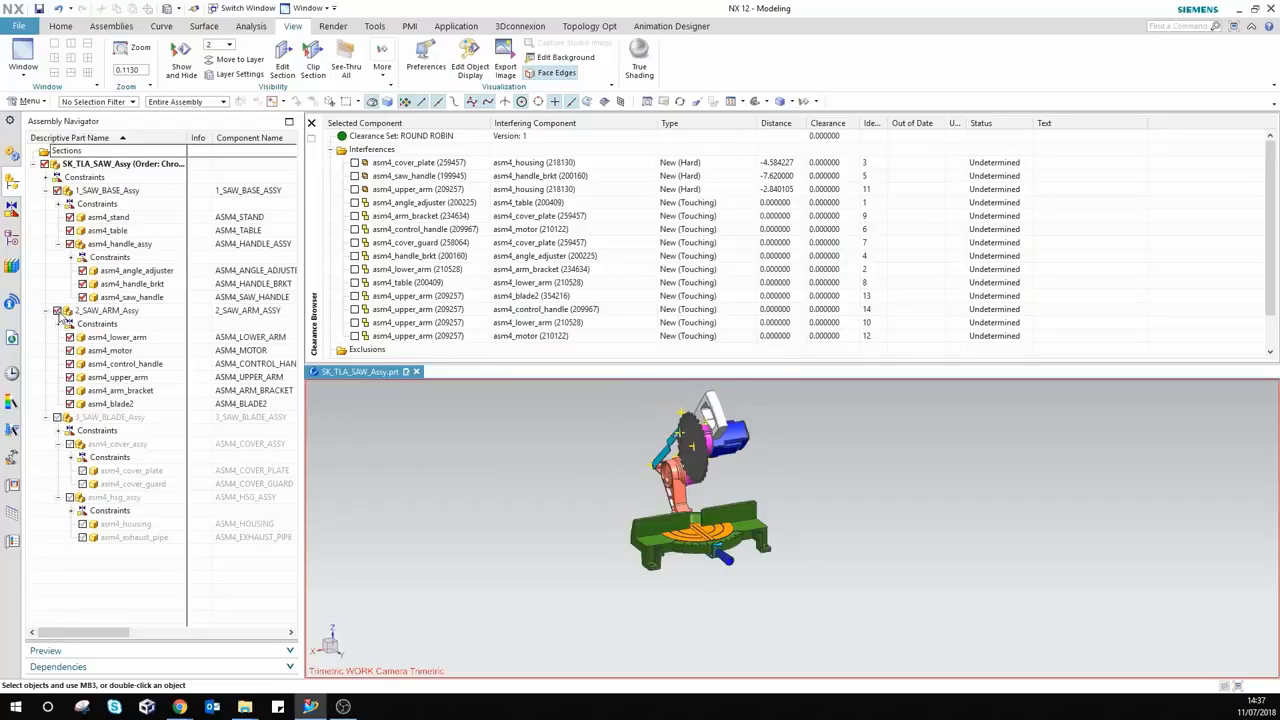
click(58, 418)
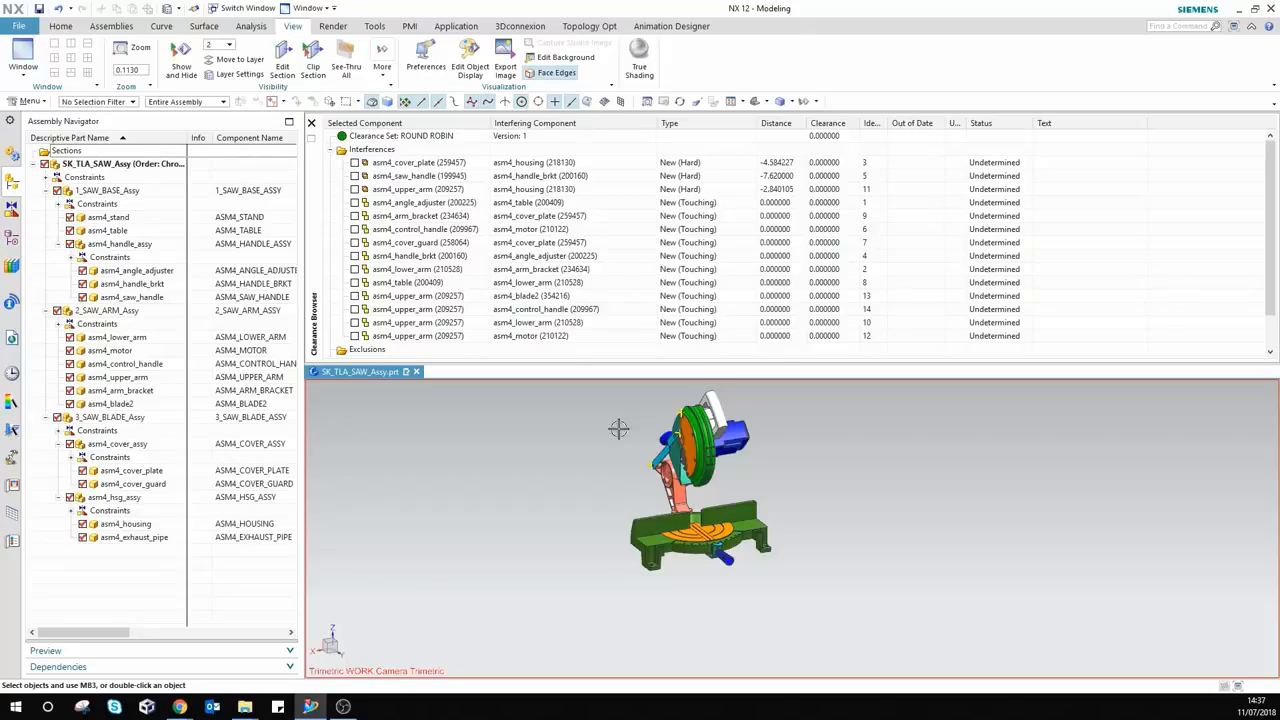
right_click(446, 137)
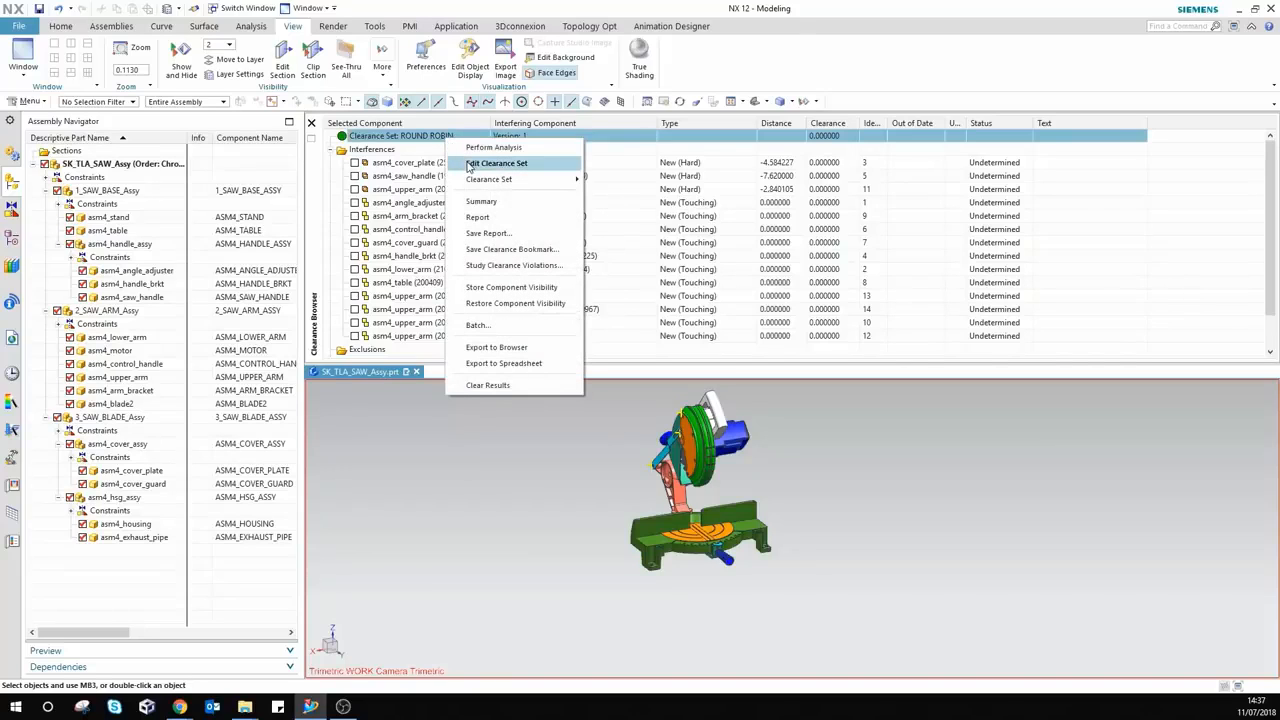
click(496, 163)
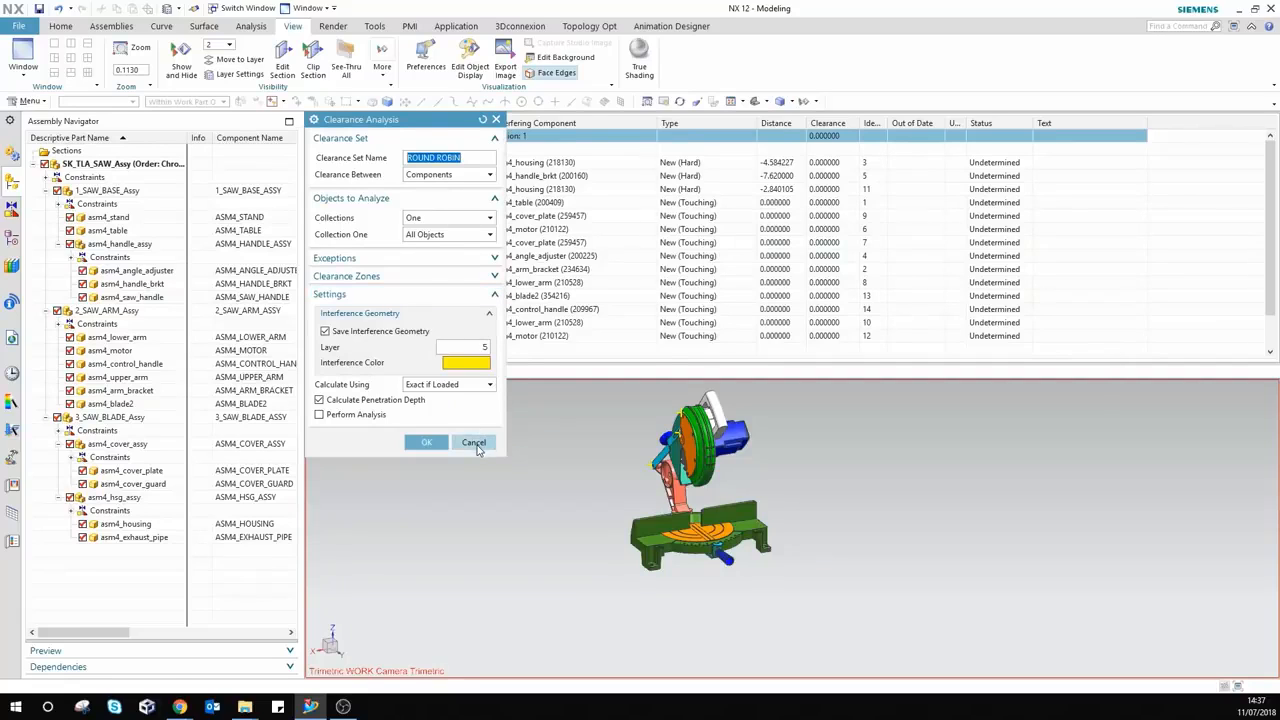
click(438, 442)
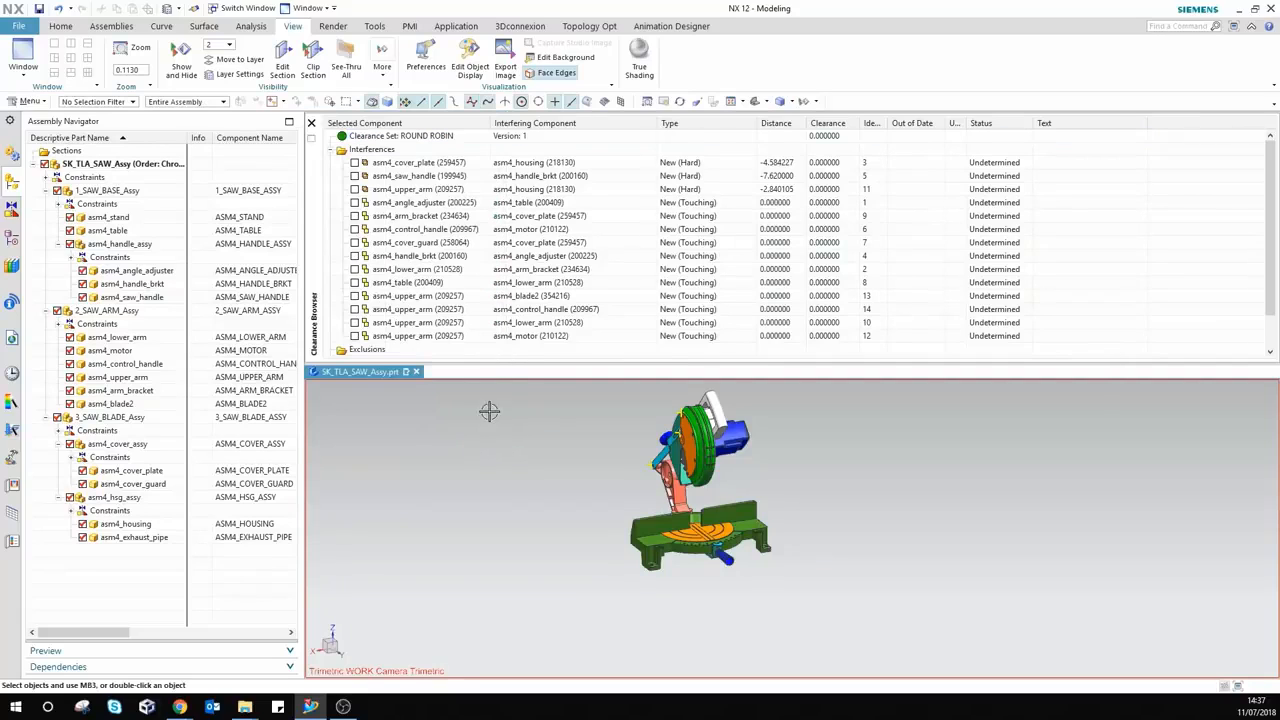
click(354, 336)
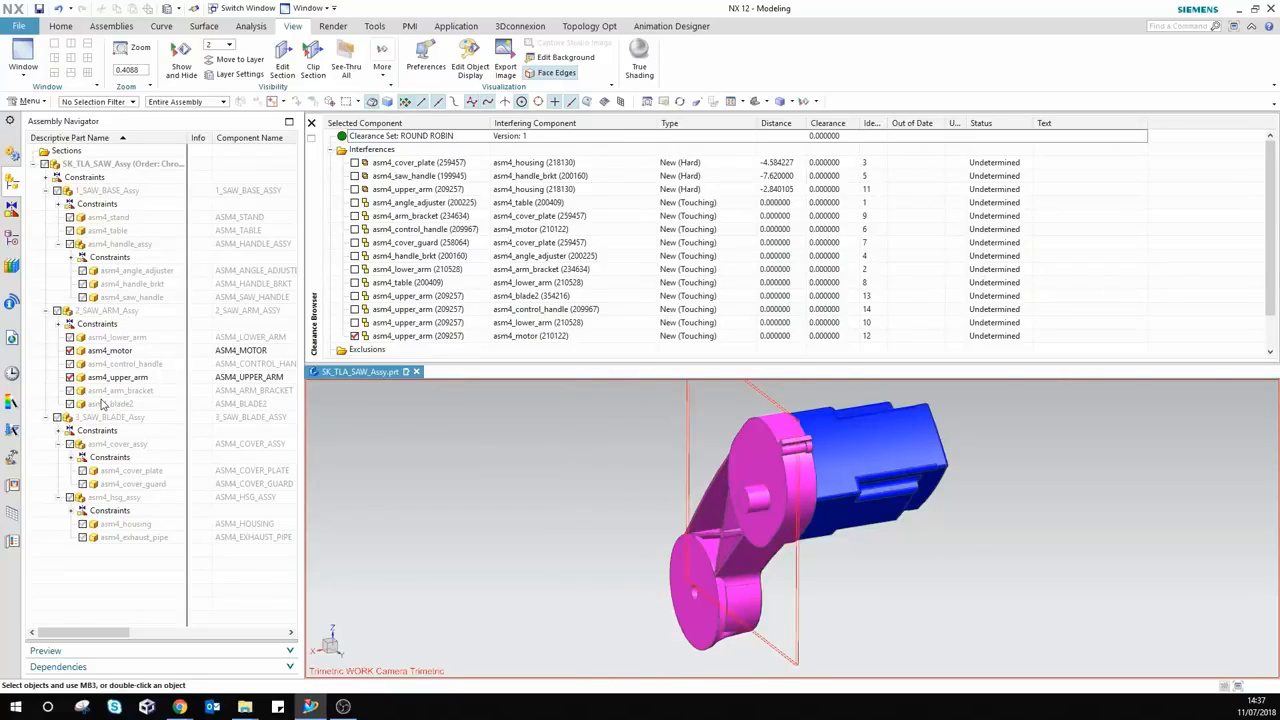
click(355, 336)
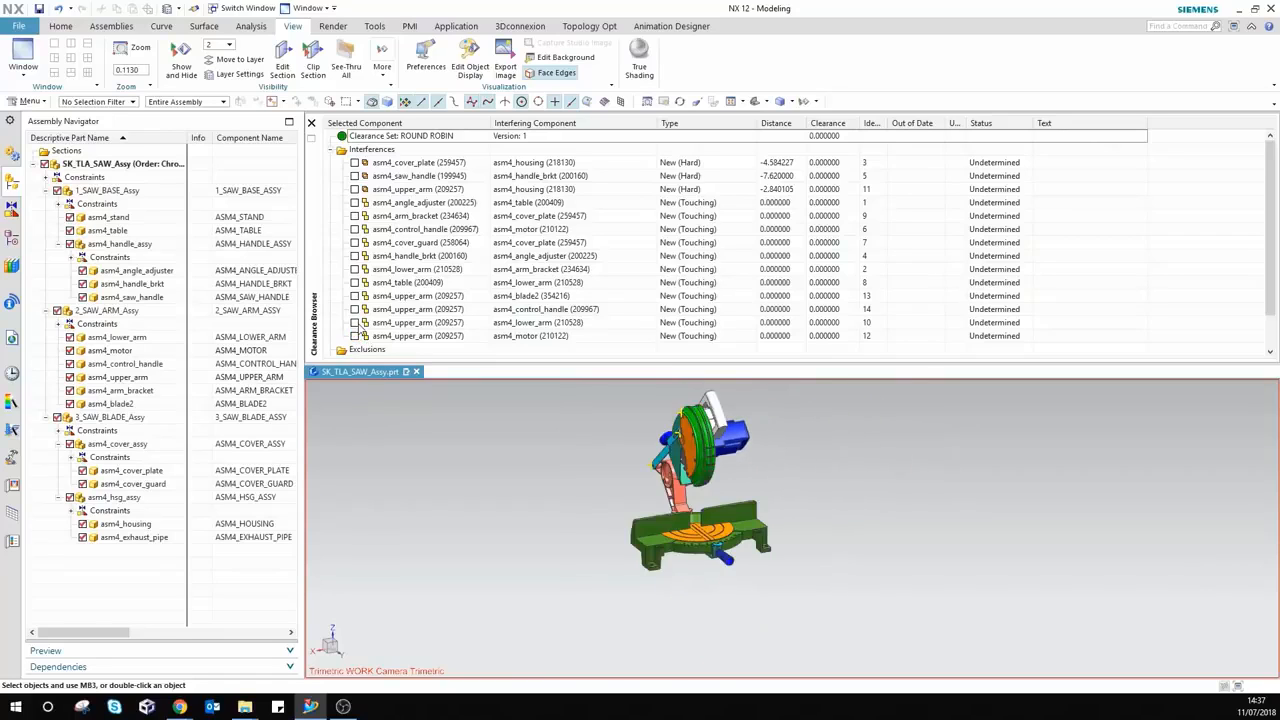
click(355, 323)
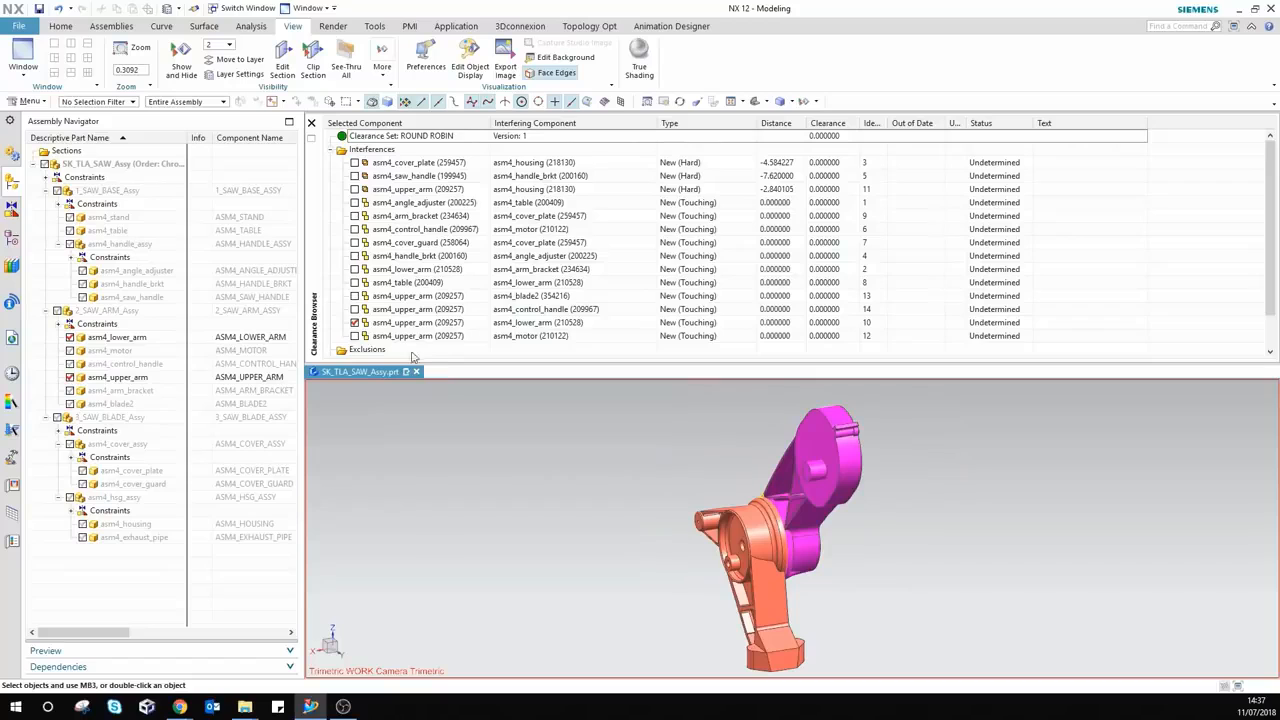
click(355, 323)
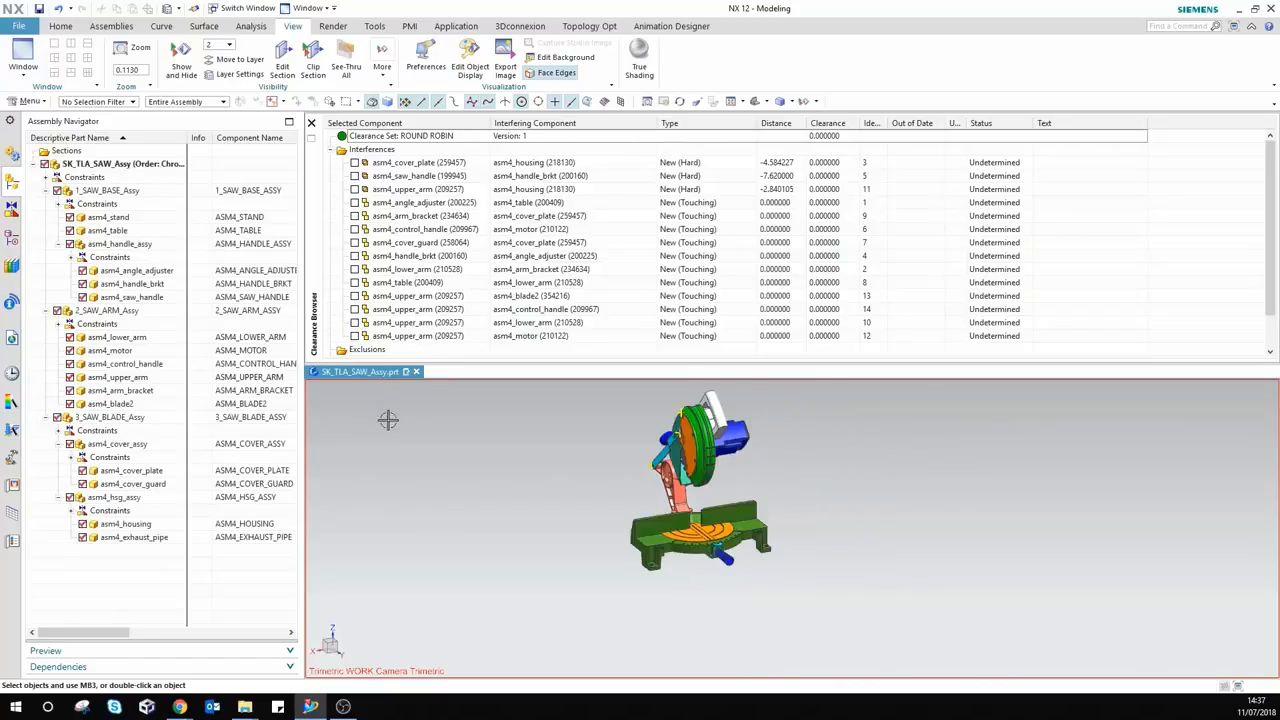
middle_drag(514, 471, 481, 470)
Step: Edit the ROUND ROBIN clearance set to exclude pairs within the same subassembly
right_click(393, 137)
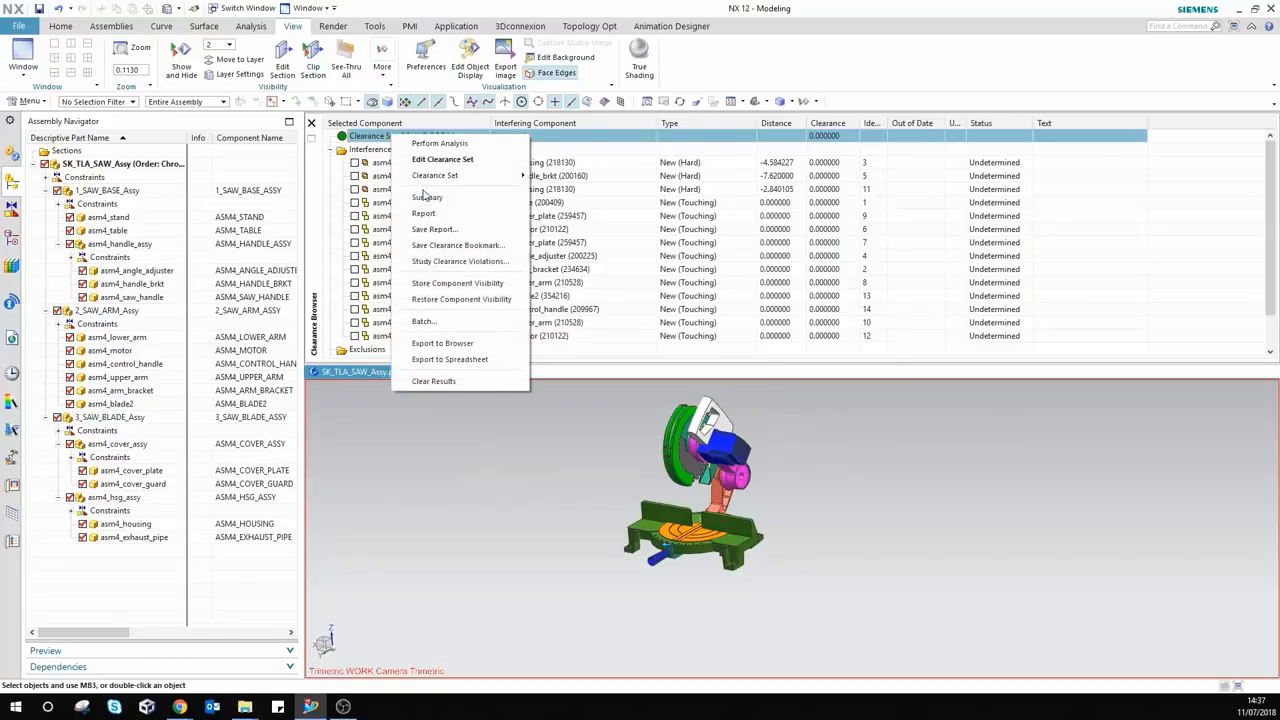
mouse_move(435, 181)
click(440, 160)
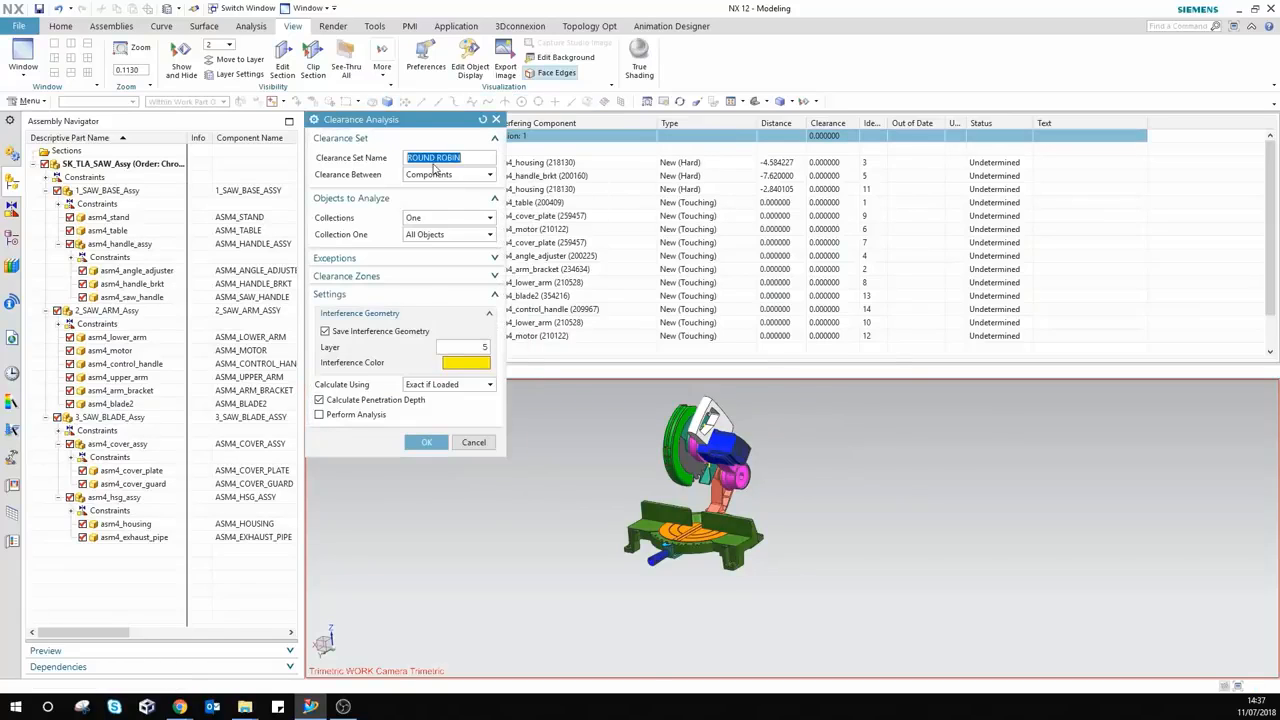
click(386, 263)
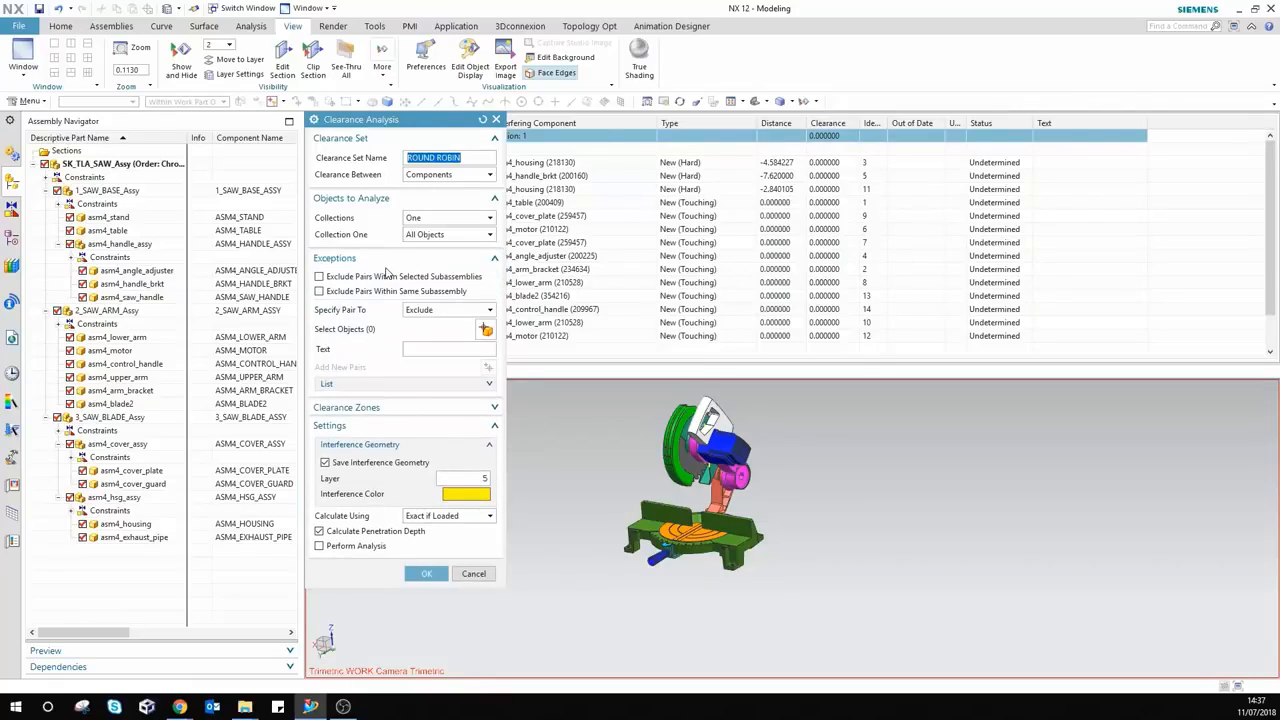
click(319, 291)
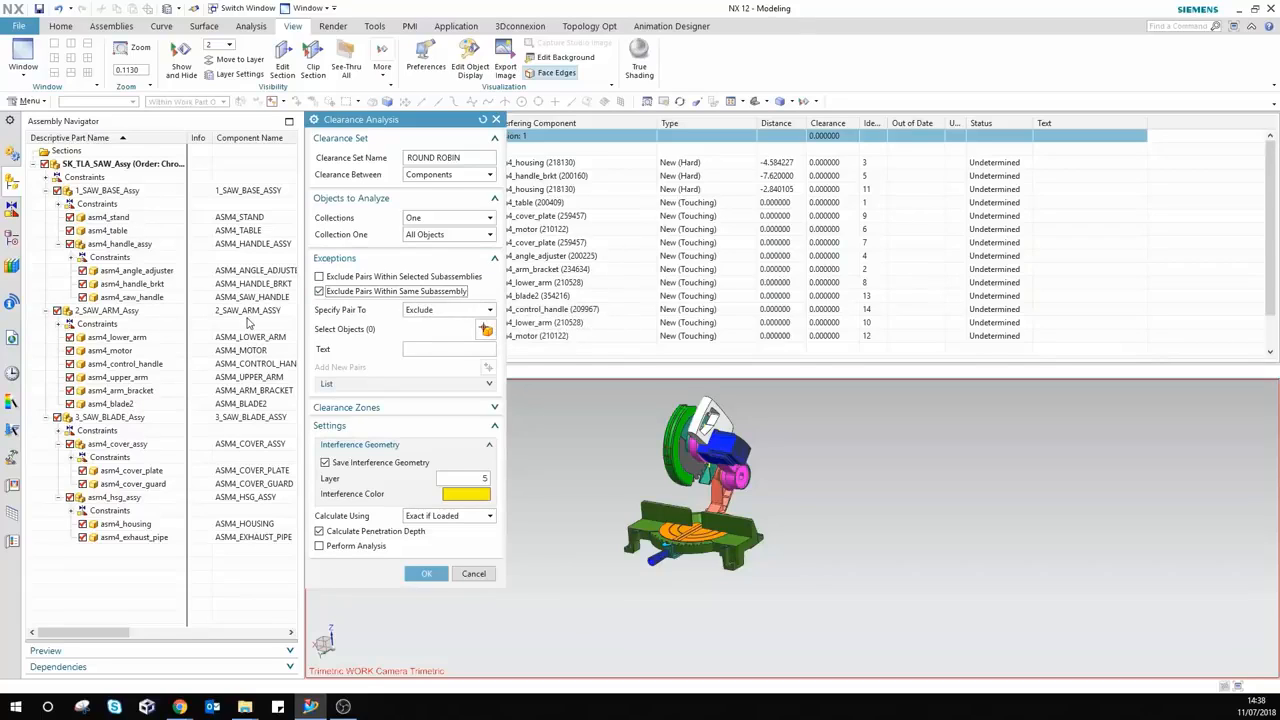
click(352, 549)
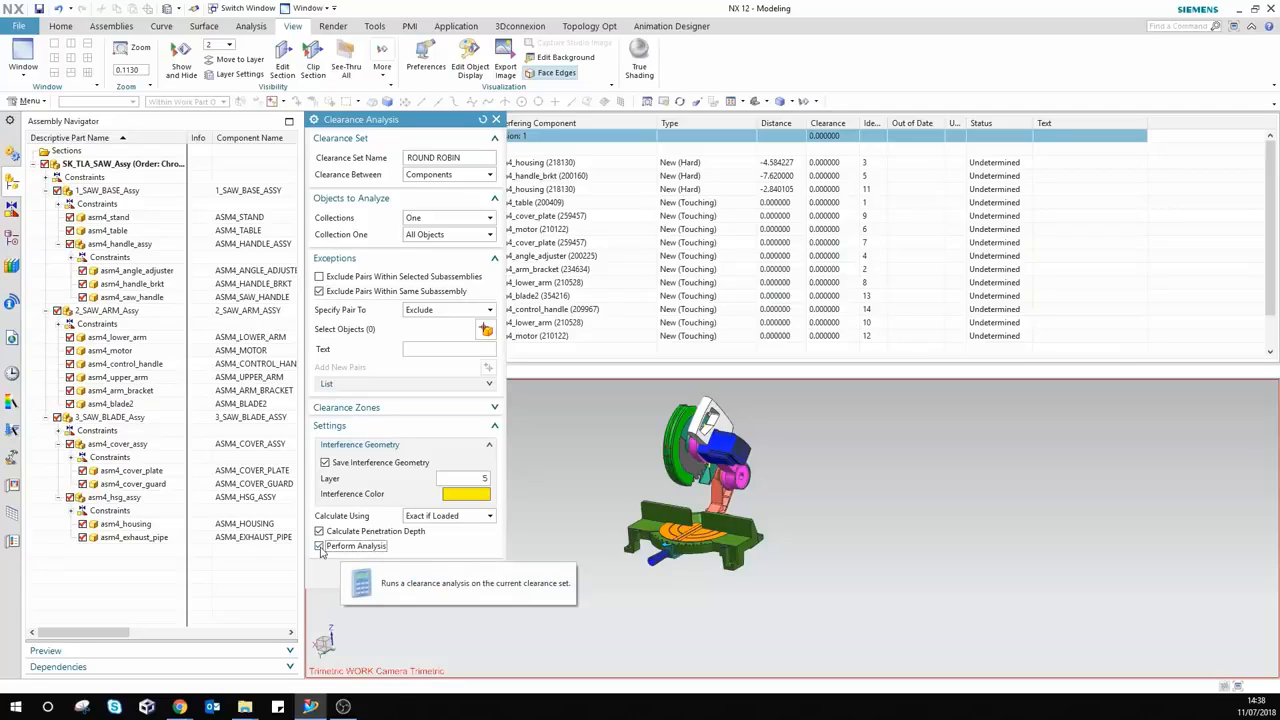
Step: Run the analysis, then preview the asm4_table and asm4_lower_arm interference on its own
drag(442, 120, 459, 165)
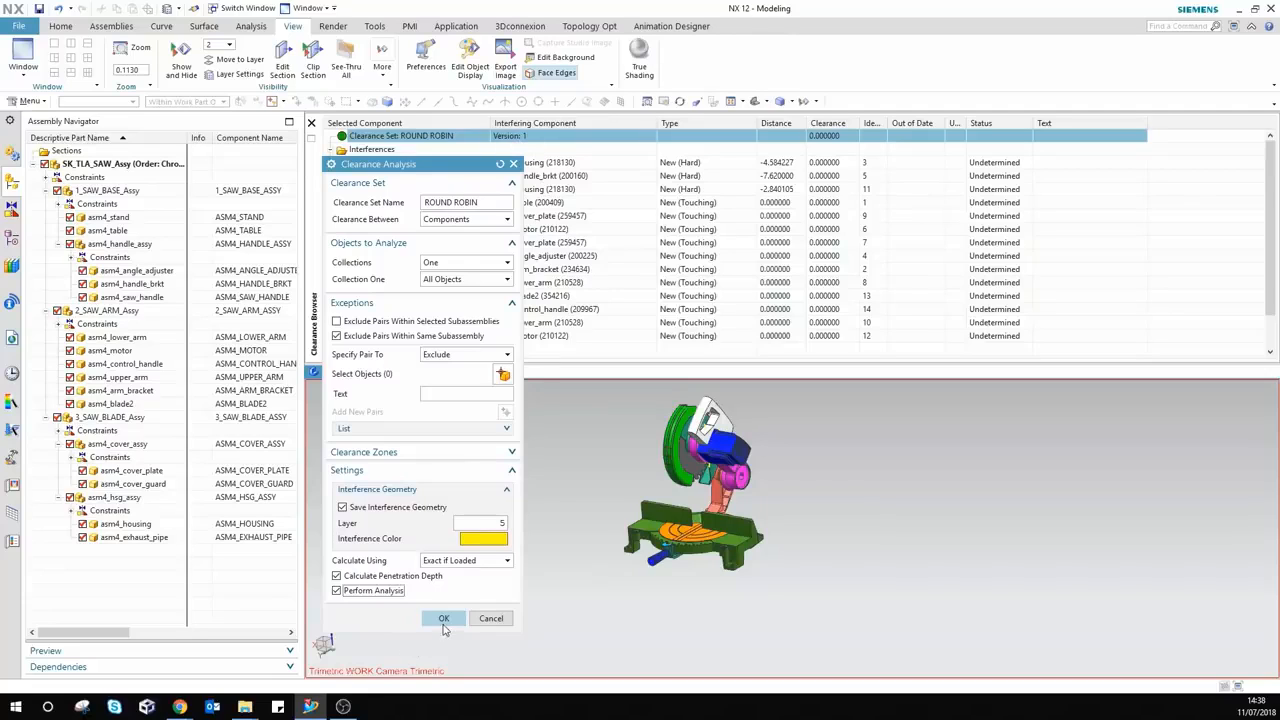
click(444, 620)
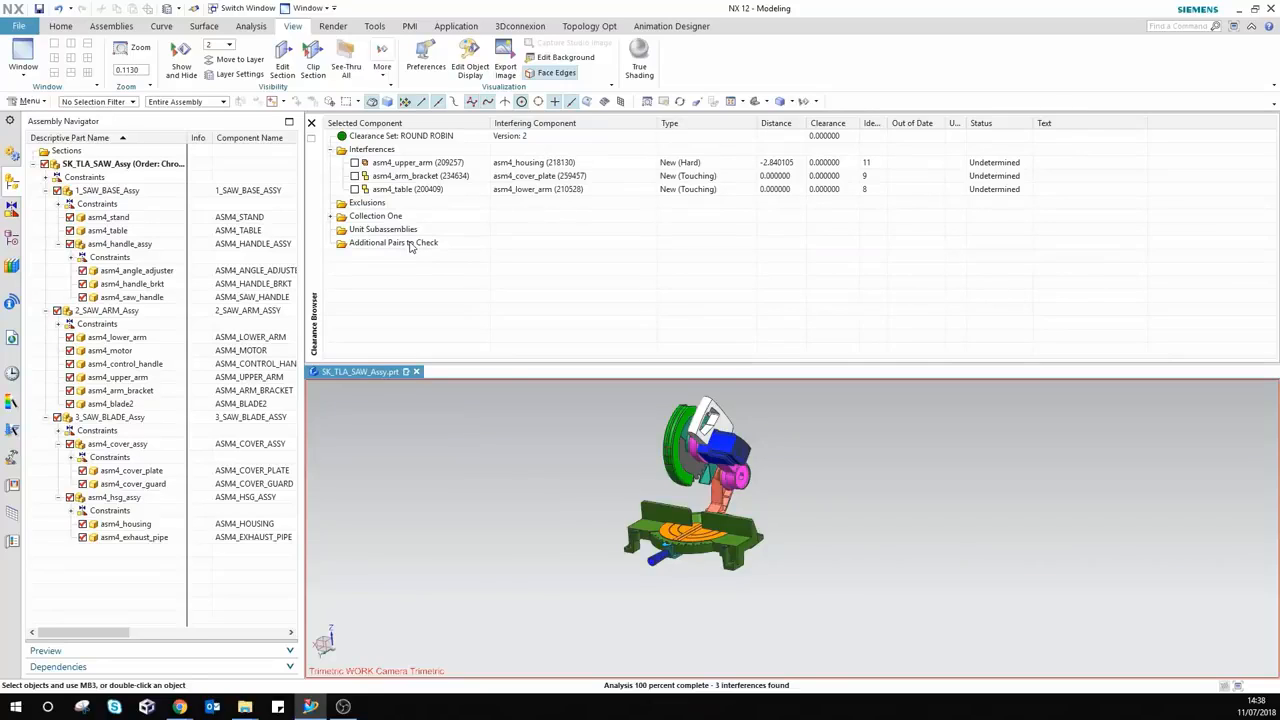
click(355, 189)
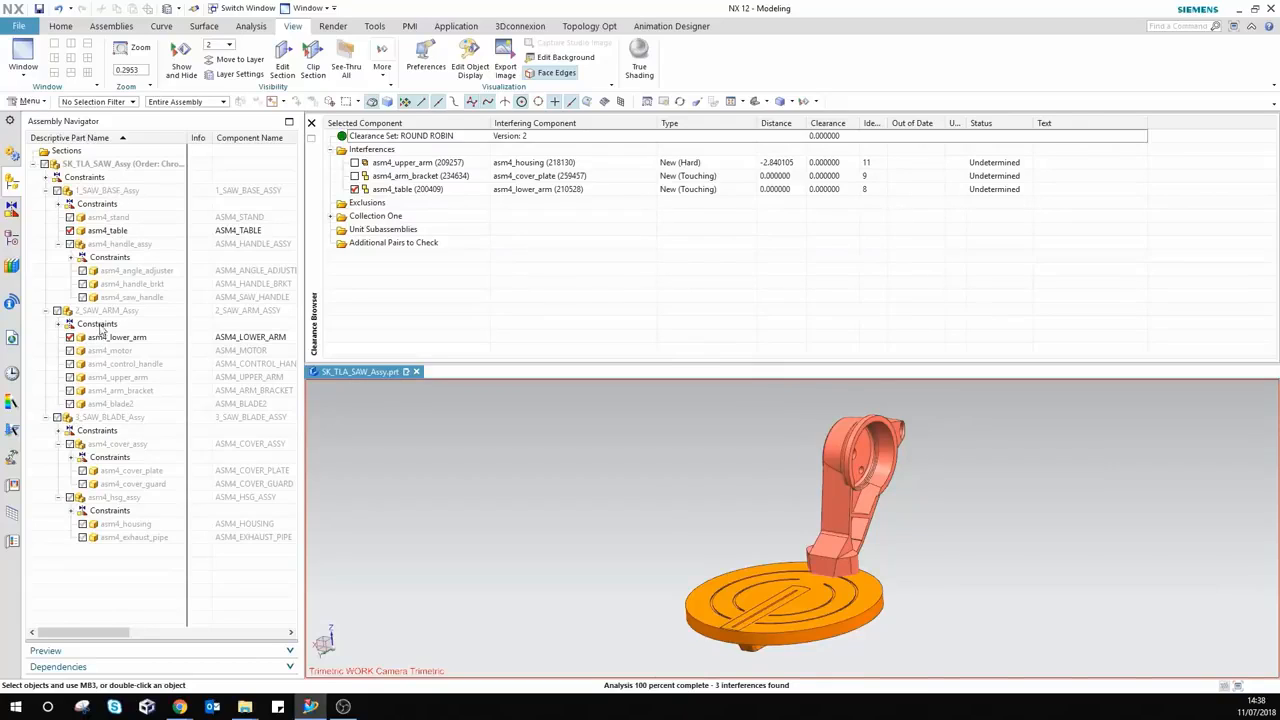
click(355, 189)
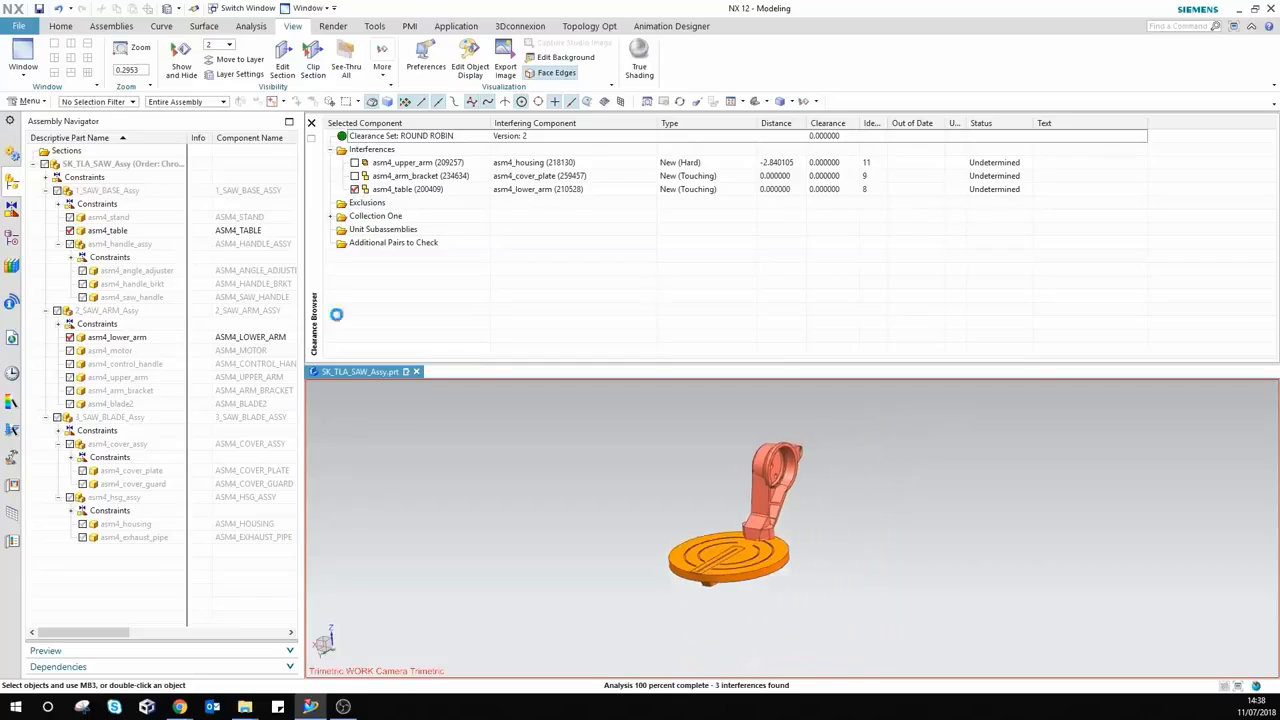
Step: Switch the clearance set to exclude pairs within selected subassemblies, choosing 2_SAW_ARM_Assy as the unit
right_click(424, 137)
click(445, 163)
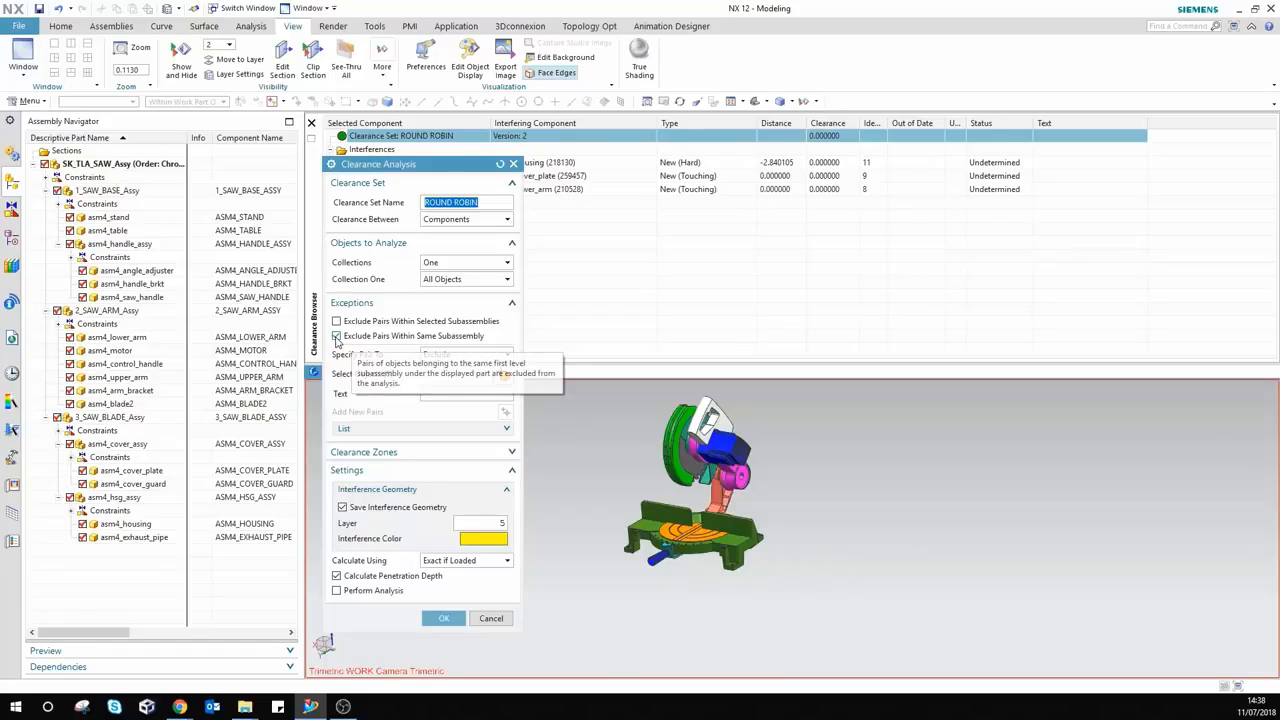
click(336, 337)
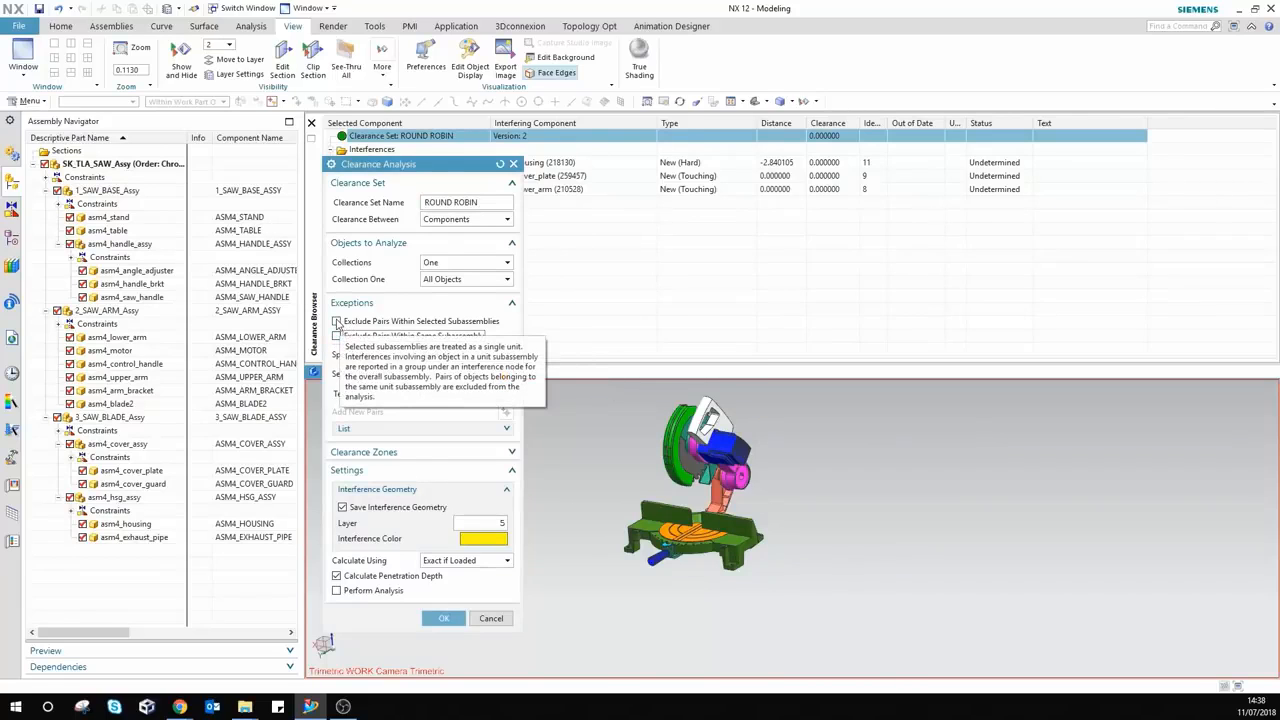
click(337, 321)
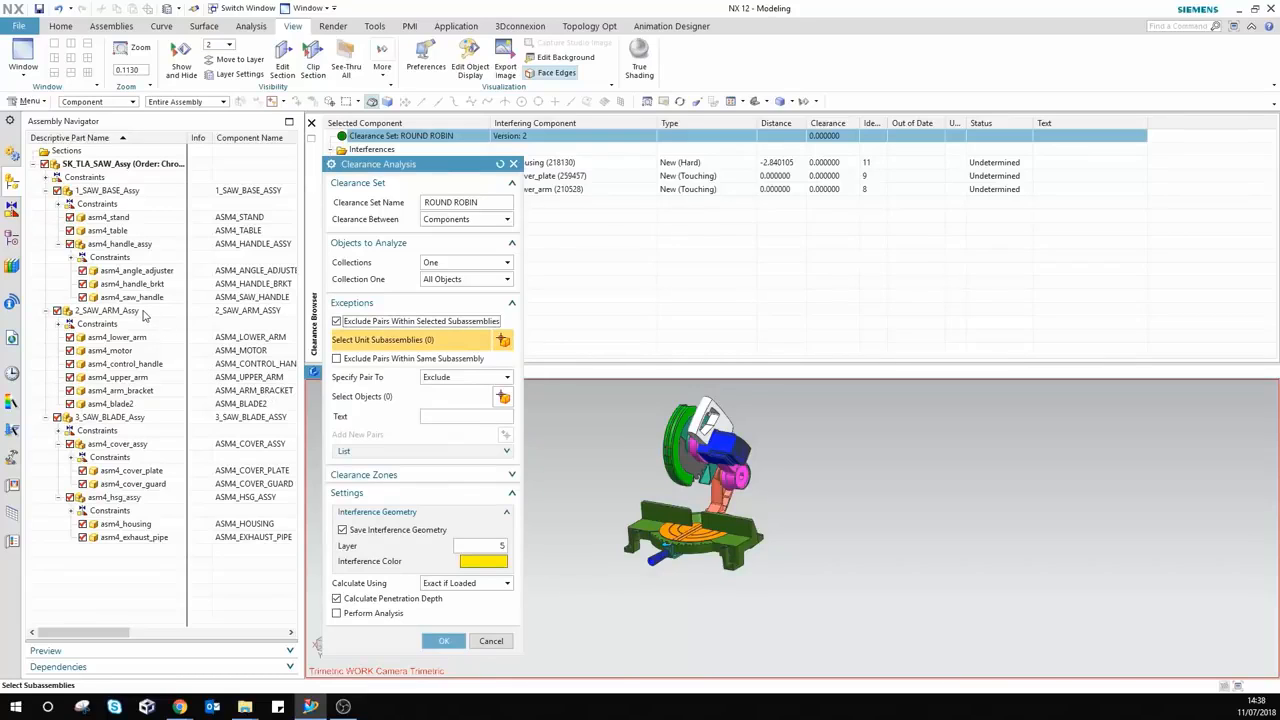
click(110, 310)
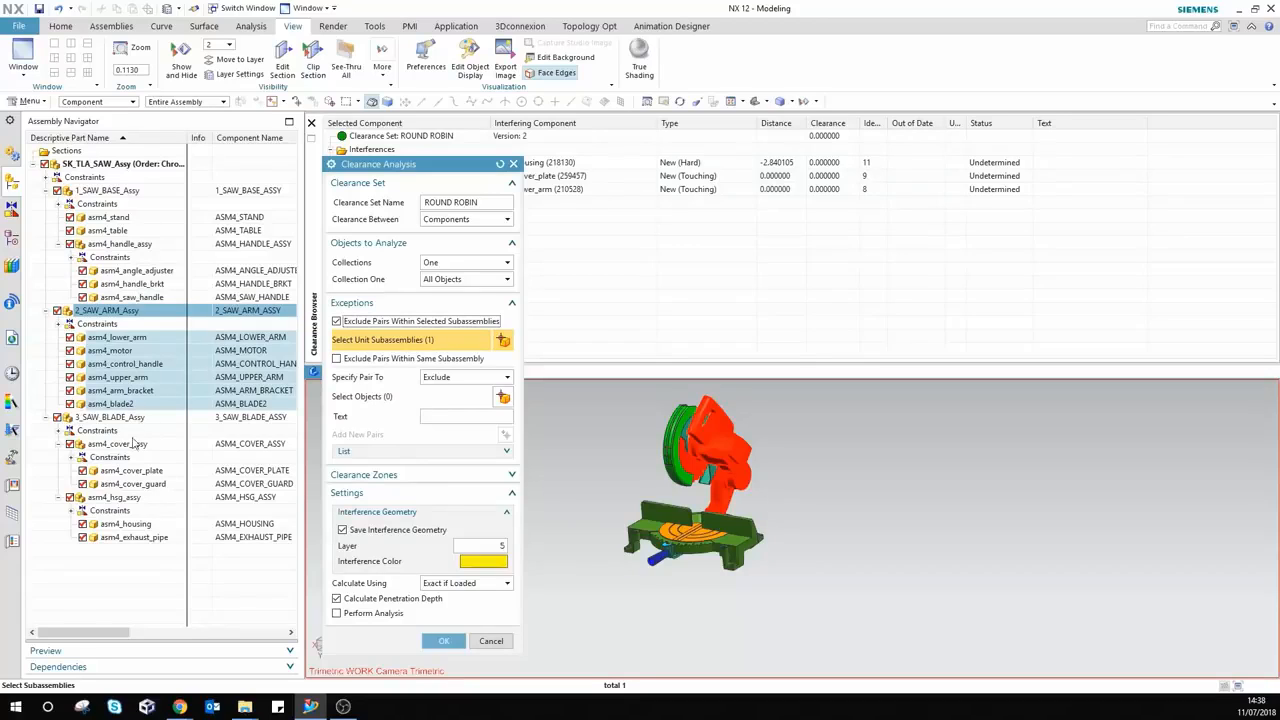
click(443, 641)
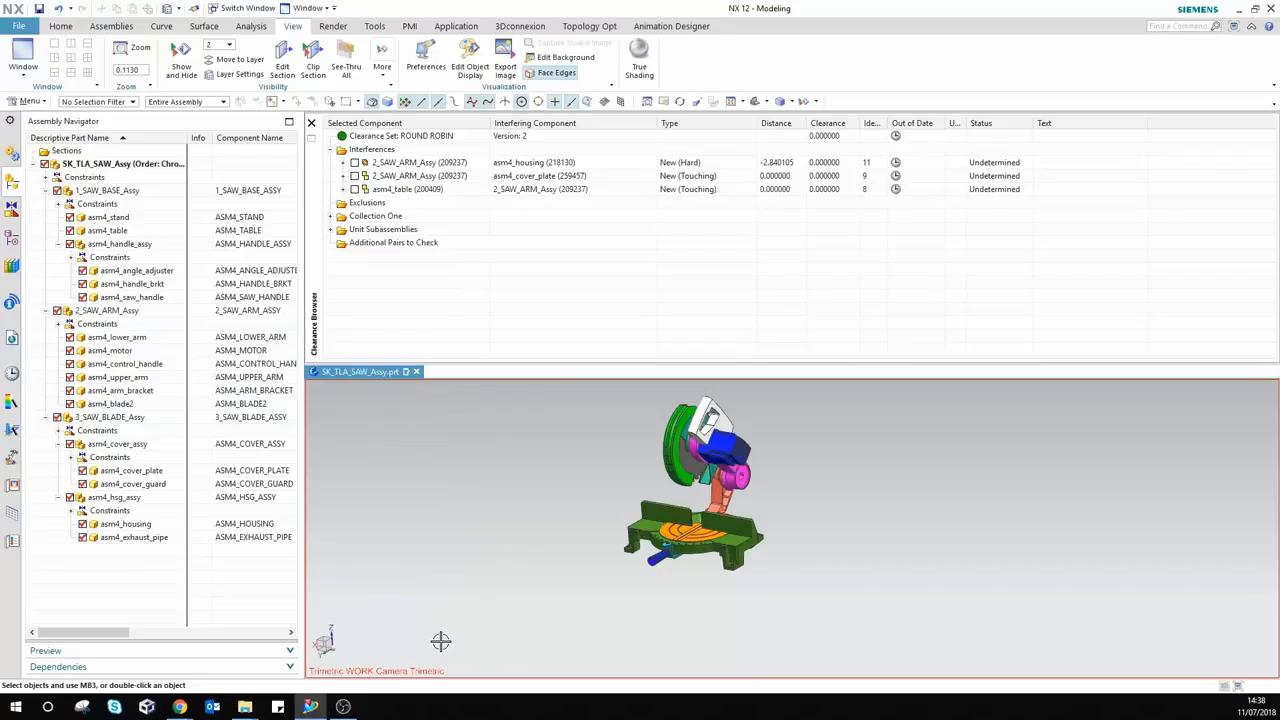
Step: Expand the 2_SAW_ARM_Assy interferences, preview the arm bracket–cover plate pair, and reopen the ROUND ROBIN set for editing
click(344, 176)
click(343, 163)
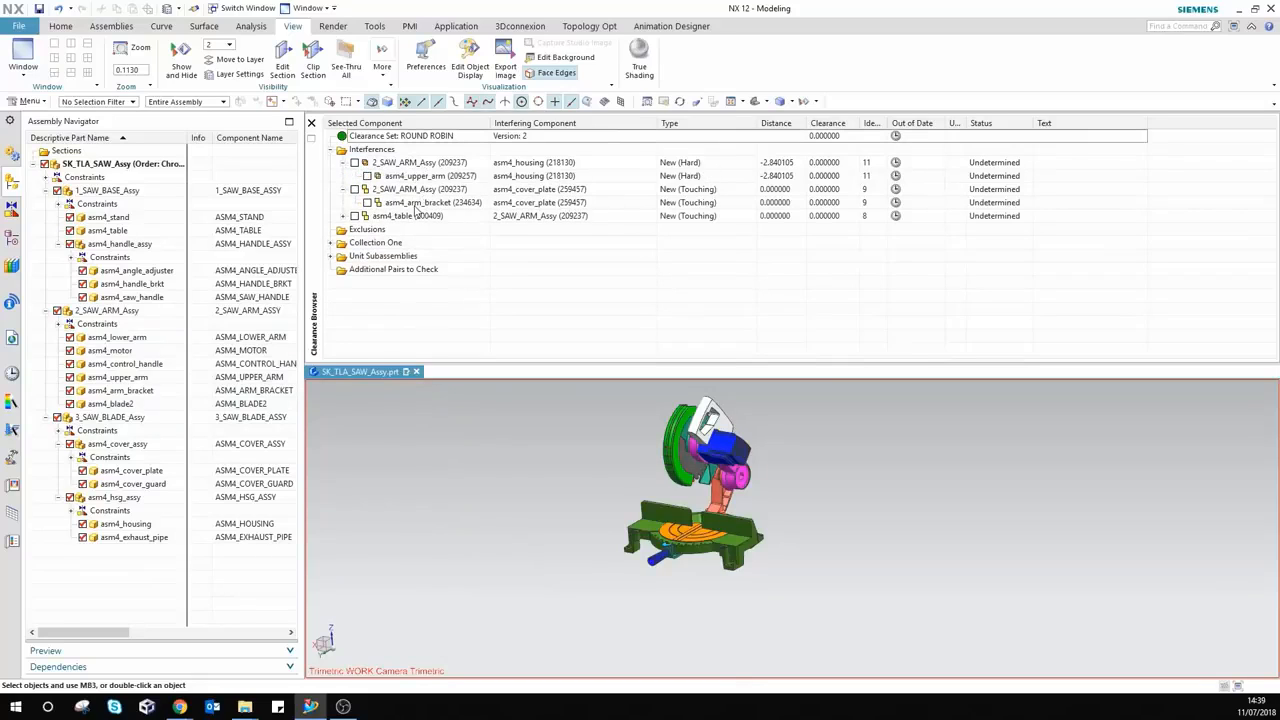
click(366, 203)
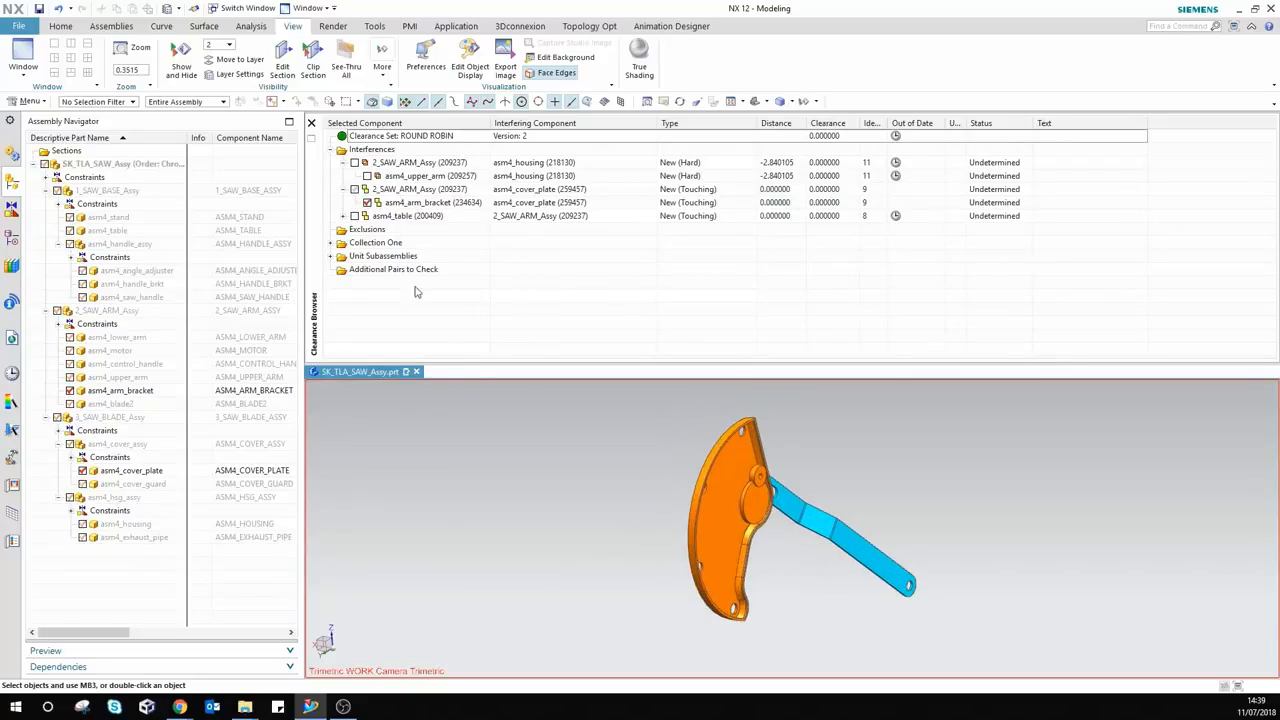
click(366, 203)
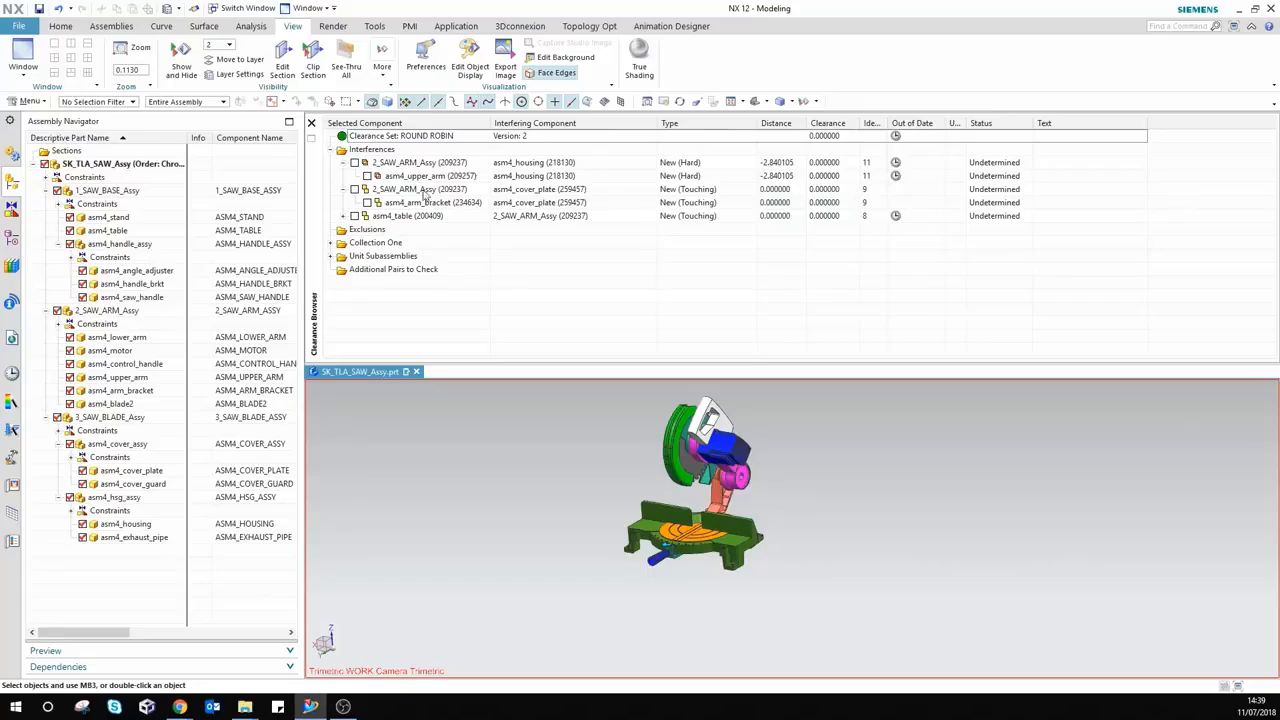
right_click(400, 140)
click(420, 159)
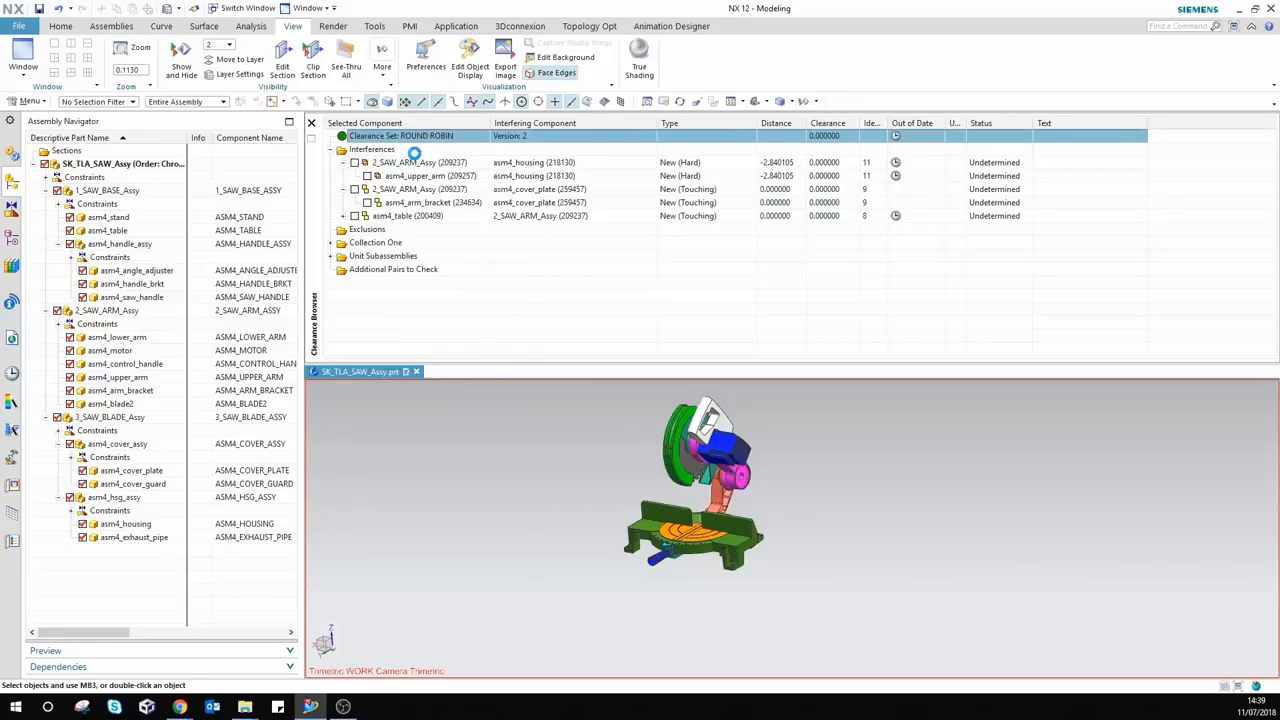
Step: Add an Exclude pair for asm4_upper_arm and asm4_lower_arm, labelled 'lower arm to upper arm'
click(336, 321)
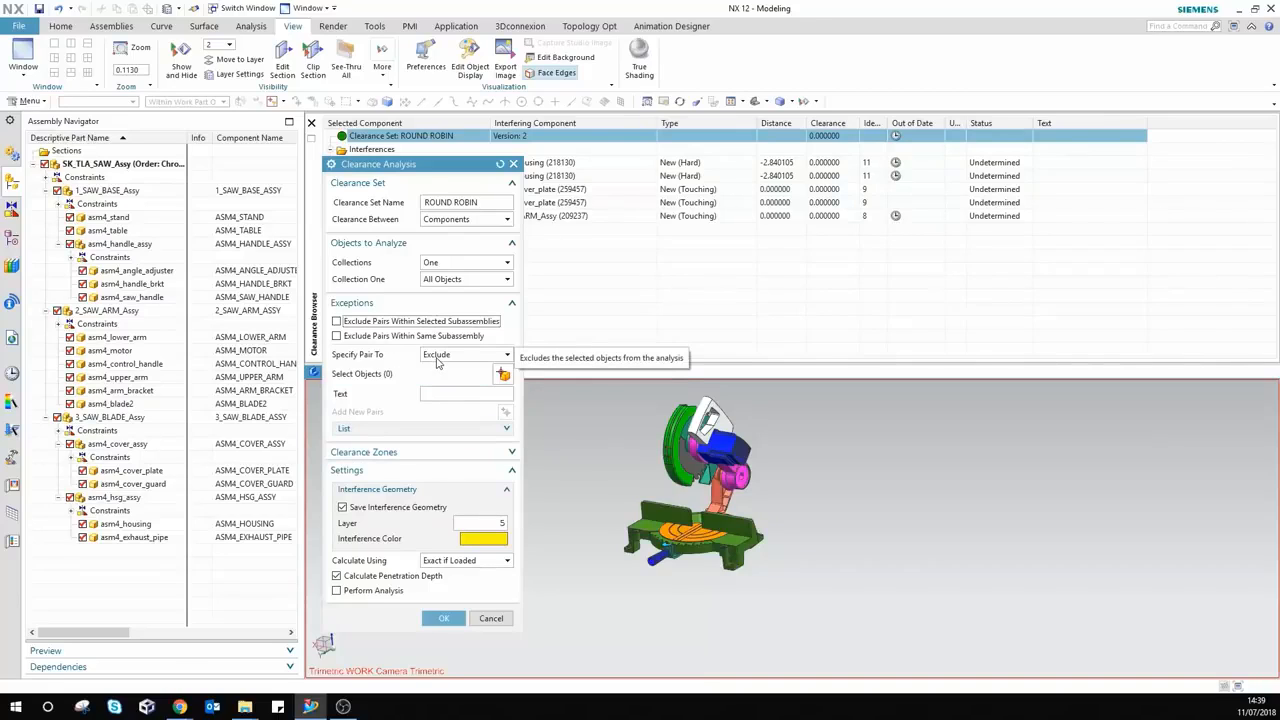
click(415, 375)
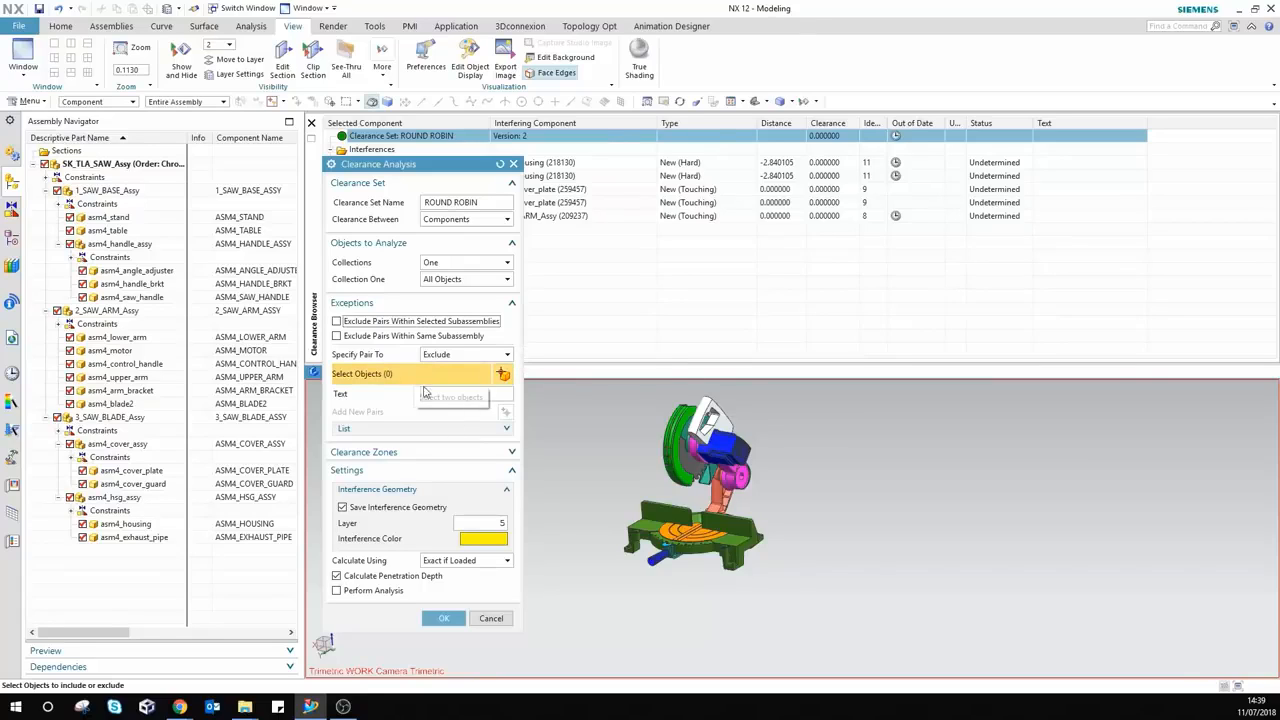
click(748, 481)
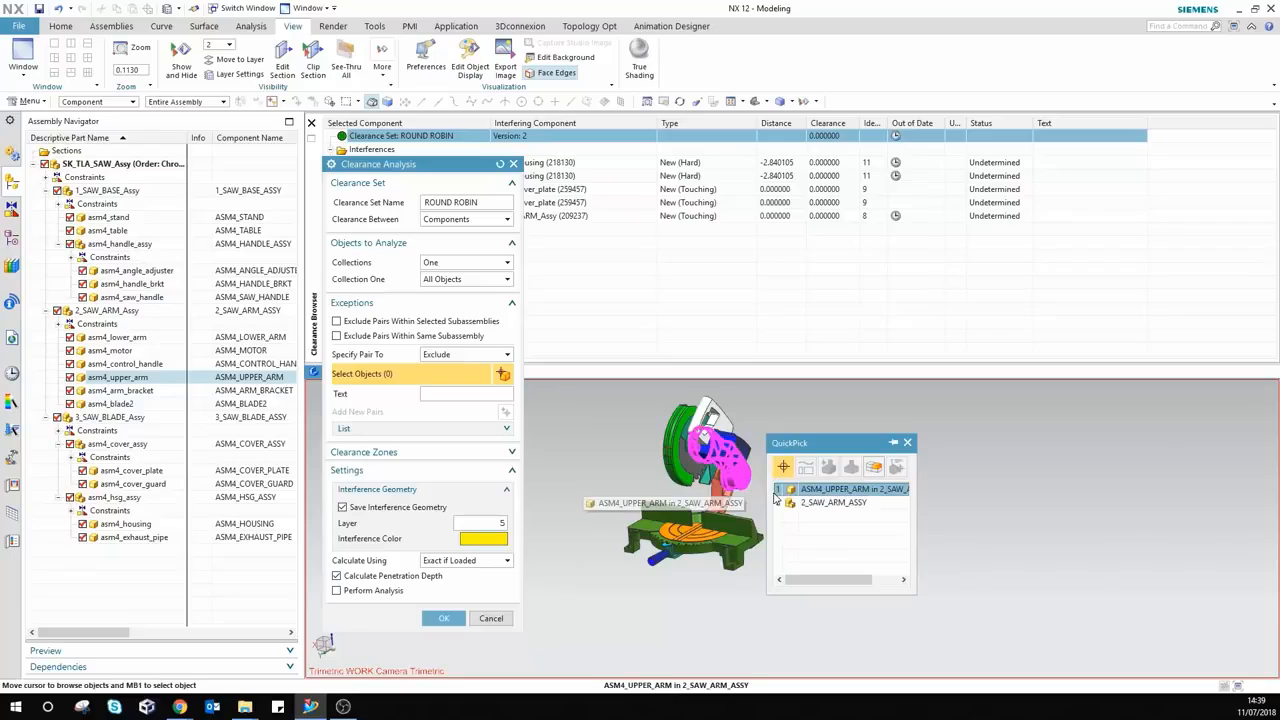
click(806, 489)
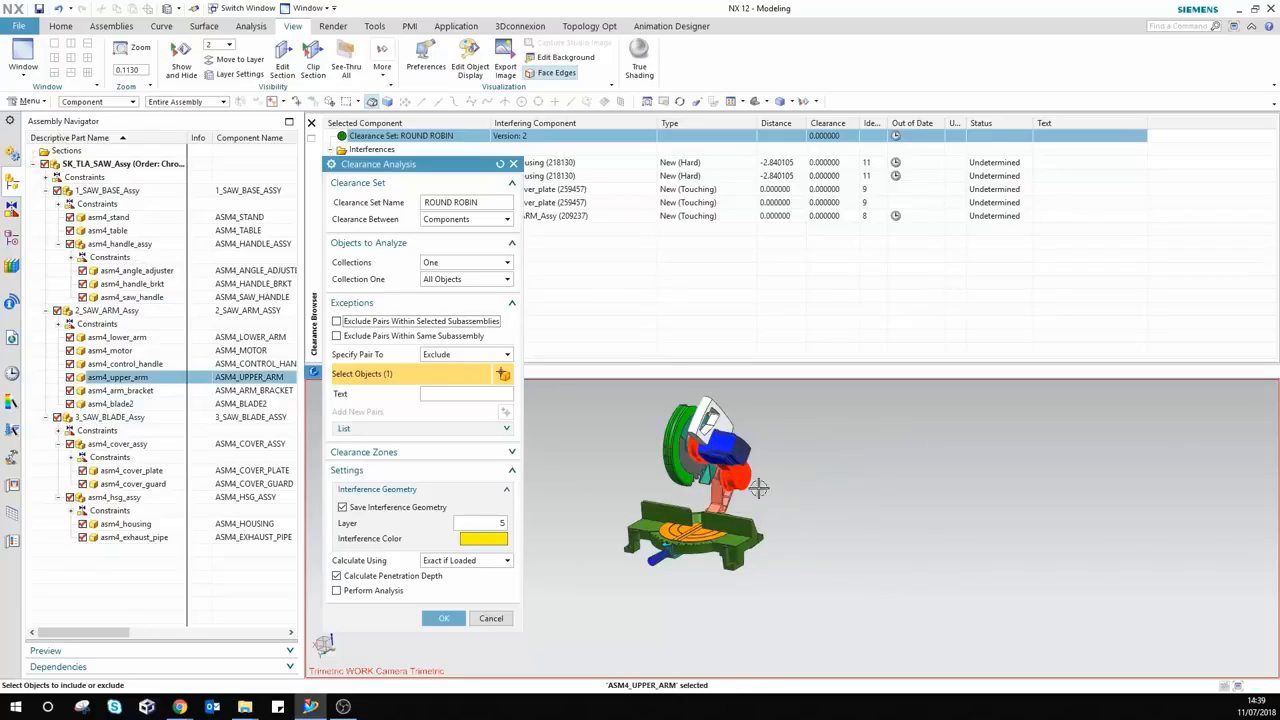
click(722, 492)
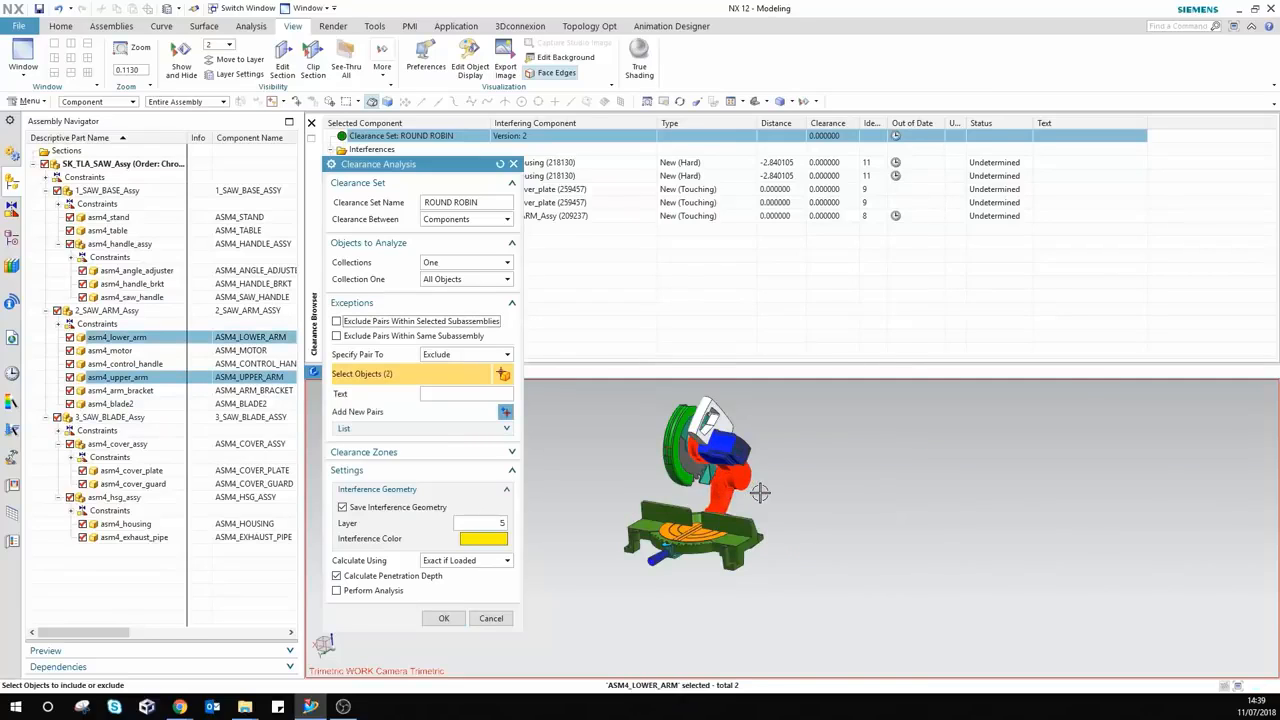
click(435, 395)
text(lower arm to upper arm)
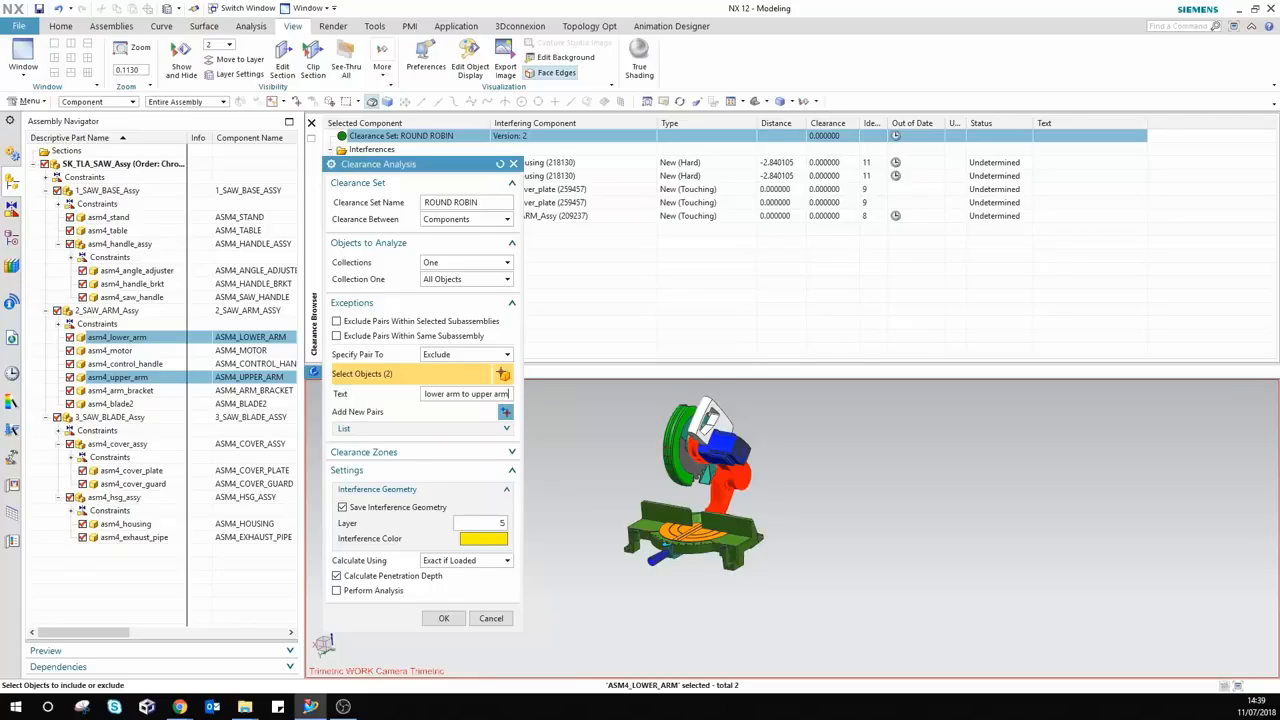
click(362, 432)
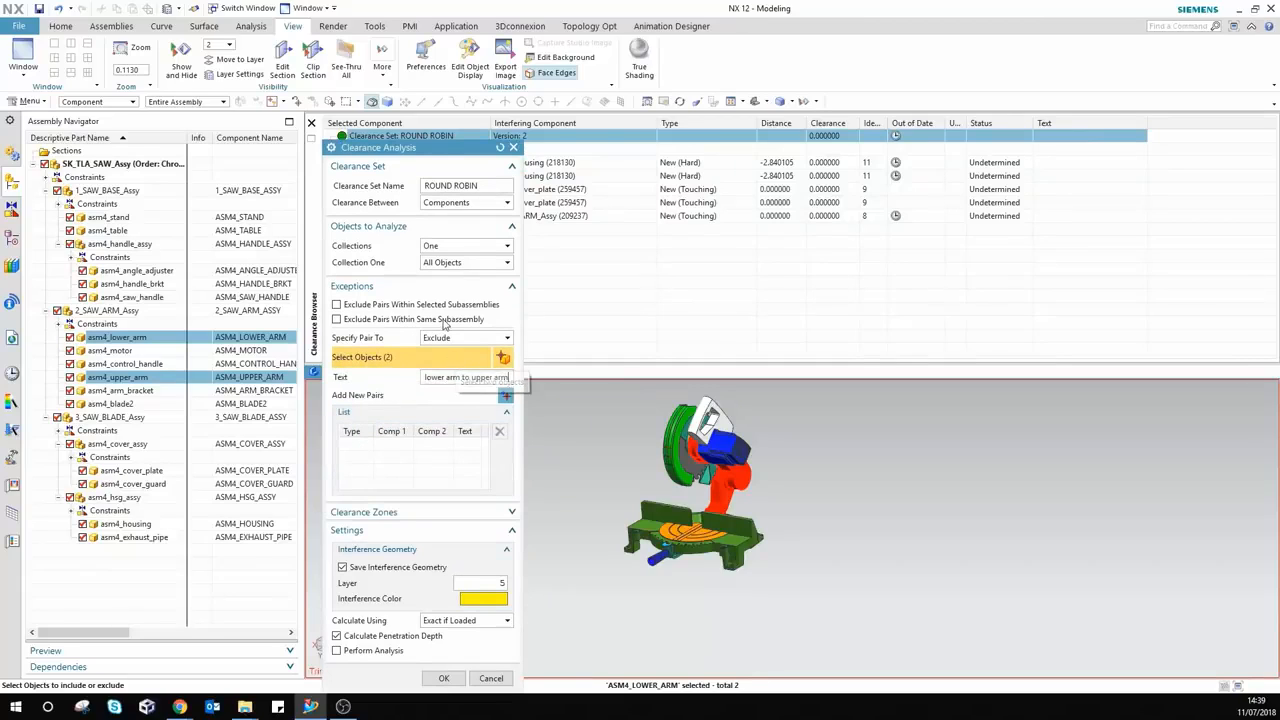
click(506, 396)
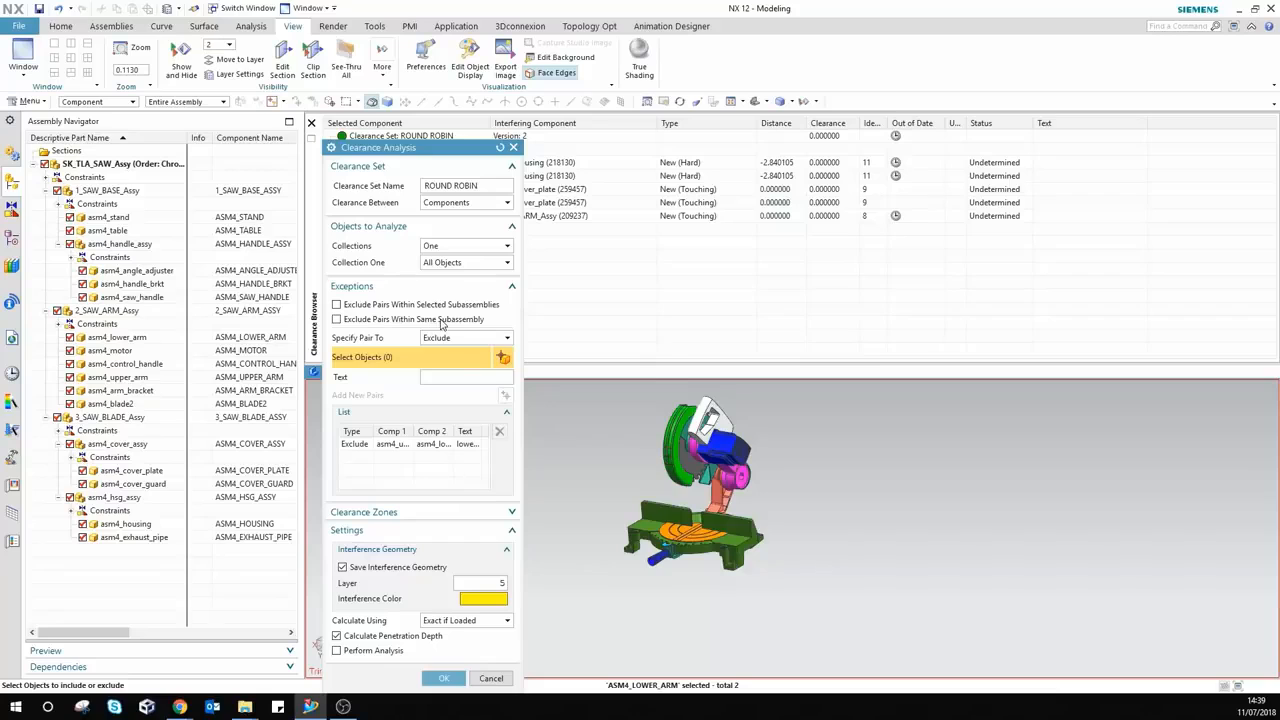
Step: Make 3_SAW_BLADE_Assy a unit subassembly and set the next exception pair type to Include
click(337, 305)
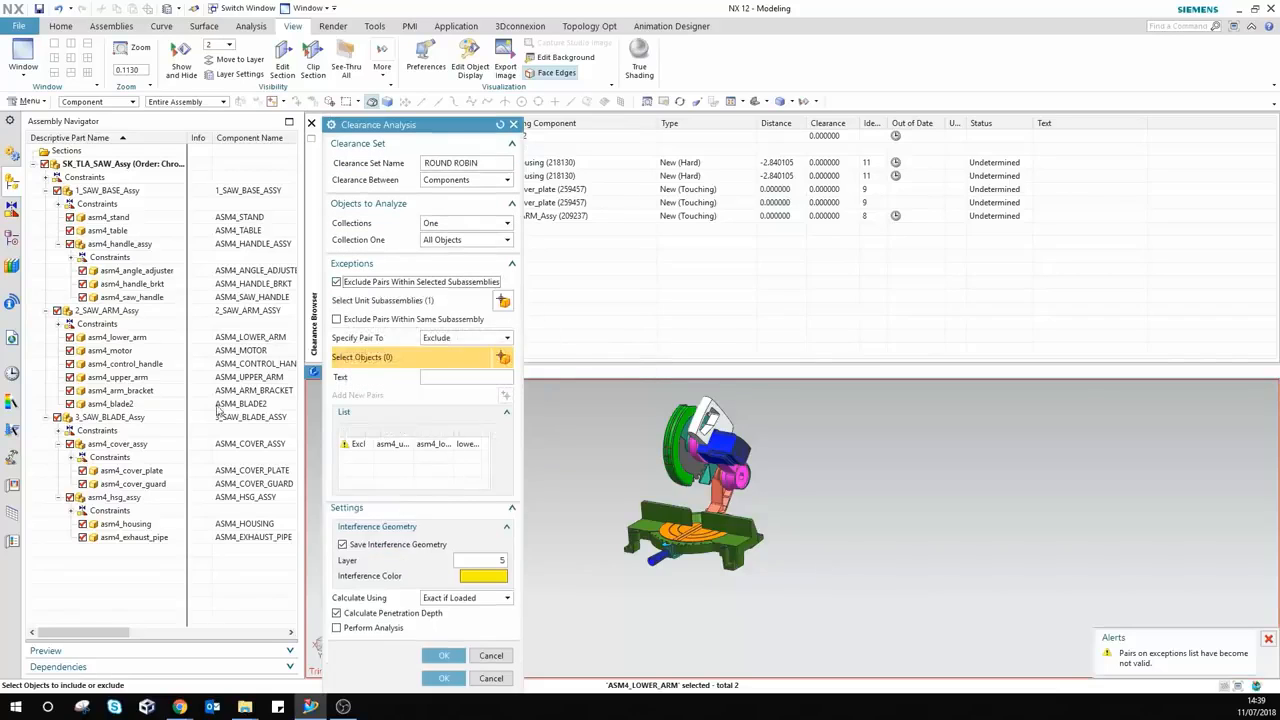
click(119, 418)
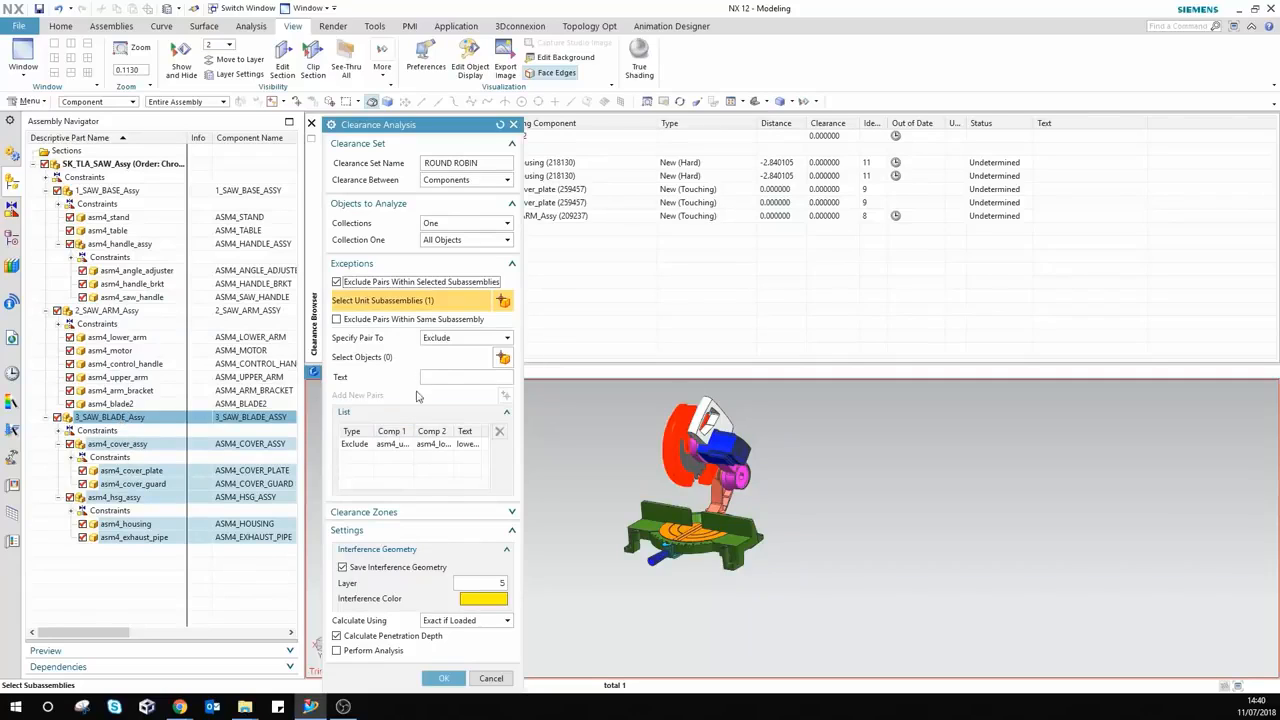
click(445, 338)
click(440, 364)
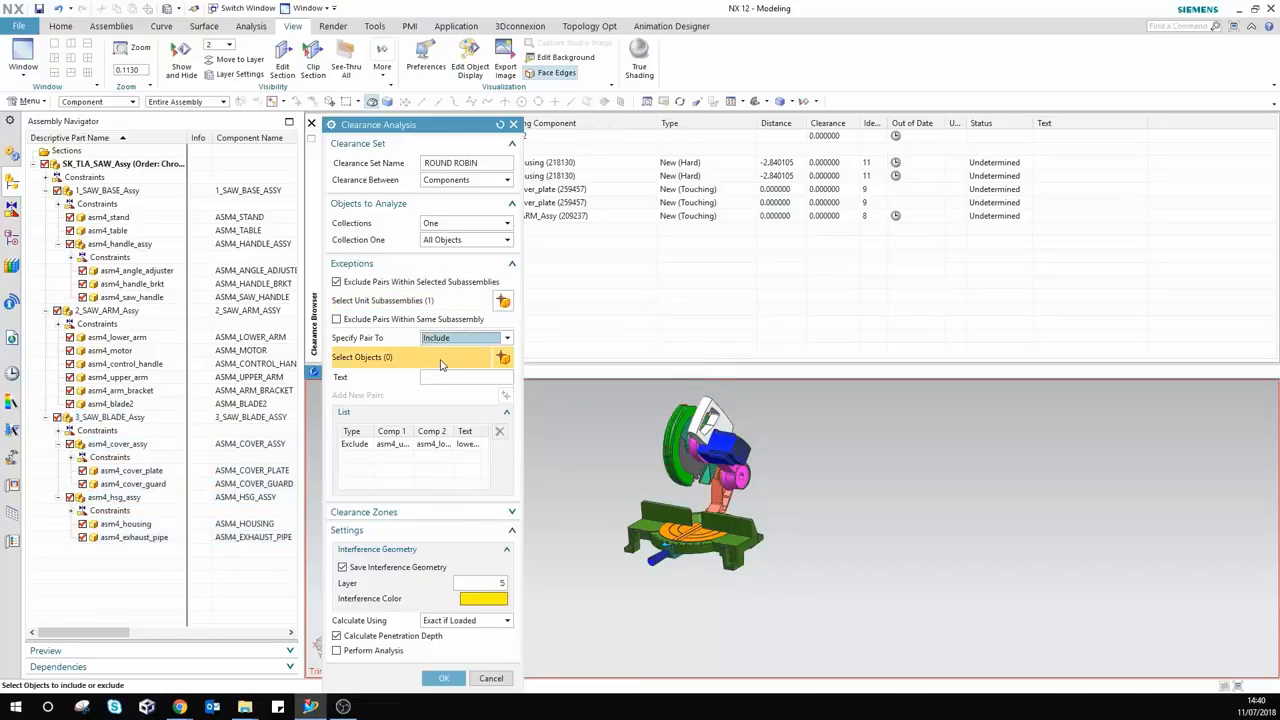
Step: Add the cover plate and cover guard as an Include pair named 'cover plate to cover guard' and apply
click(136, 472)
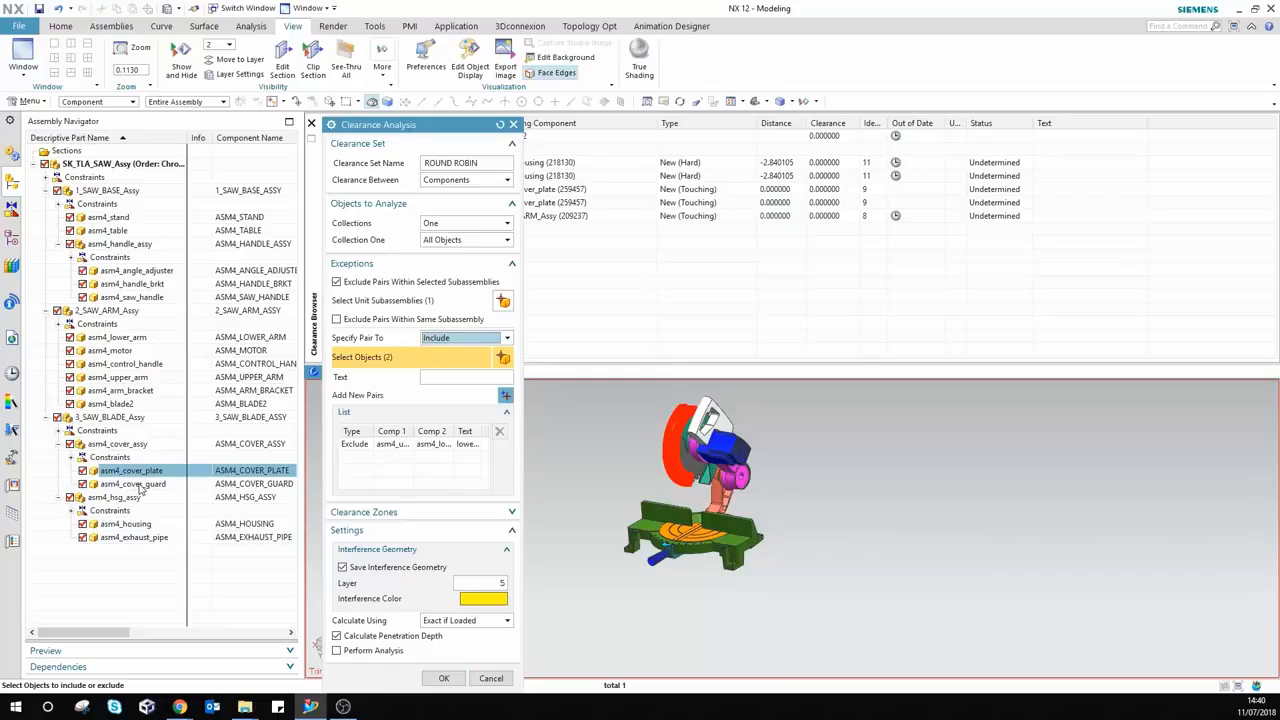
click(140, 488)
click(451, 379)
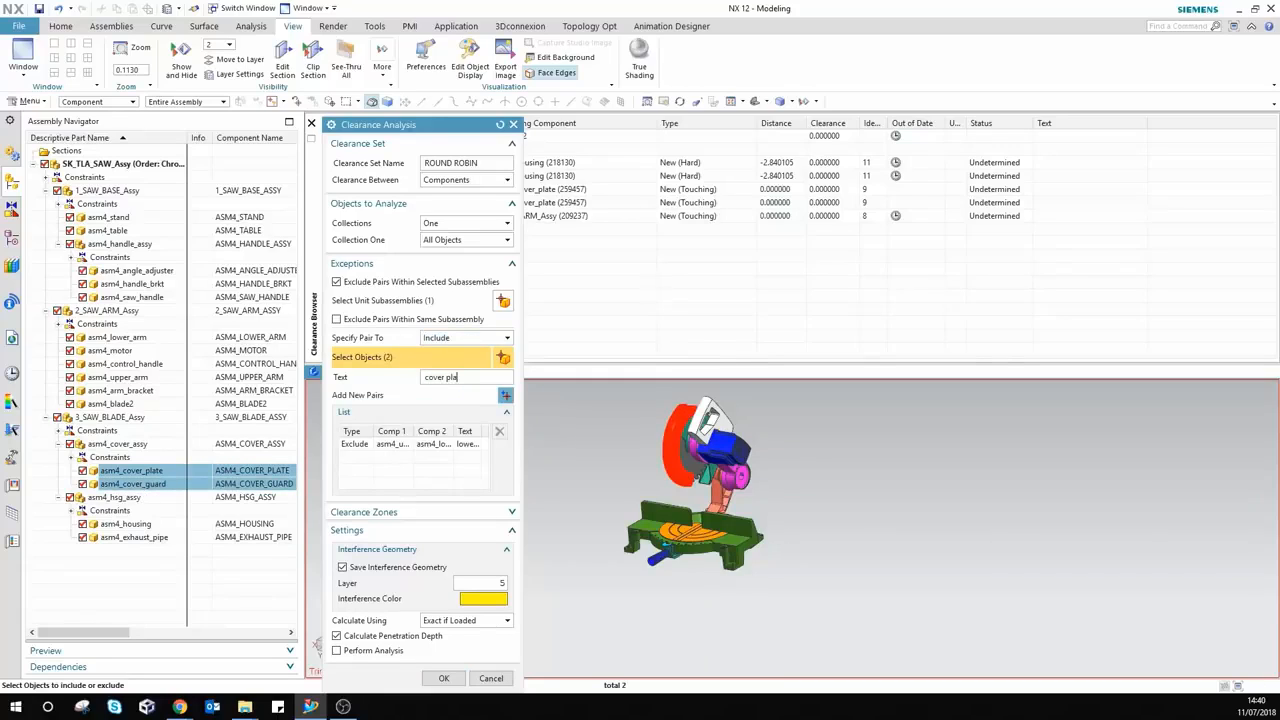
text(cover plate to cover guard)
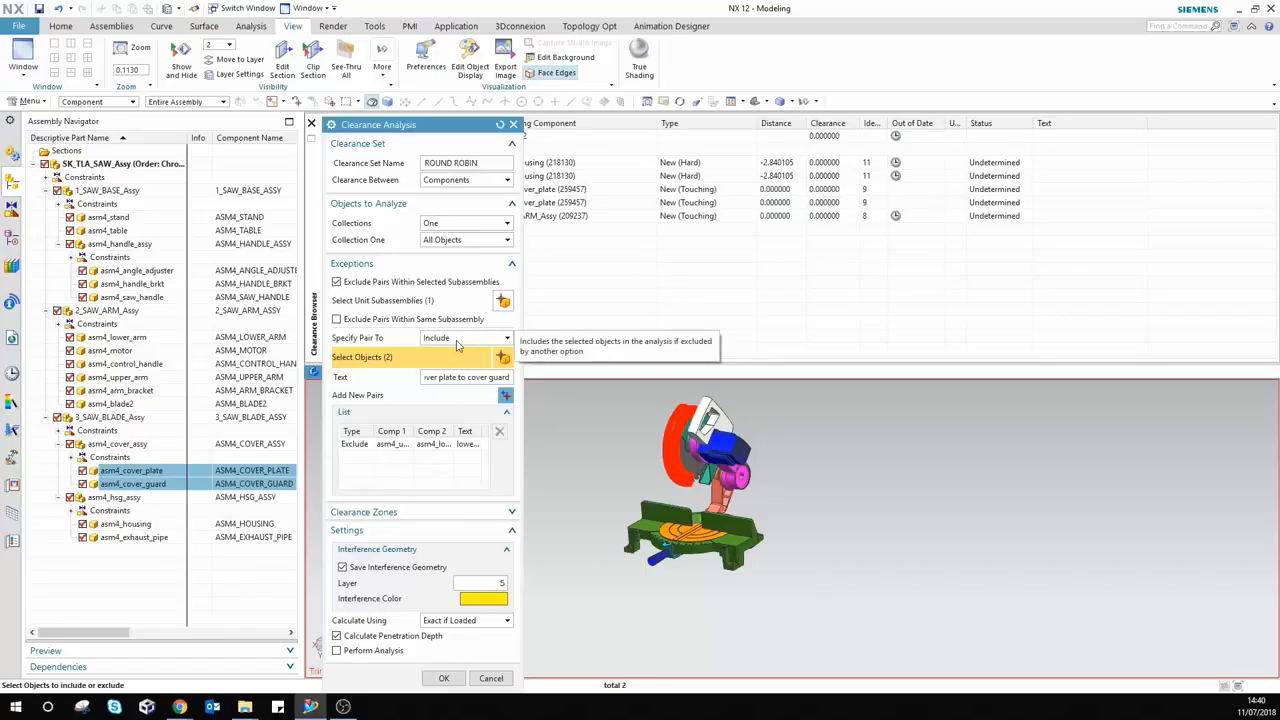
click(505, 396)
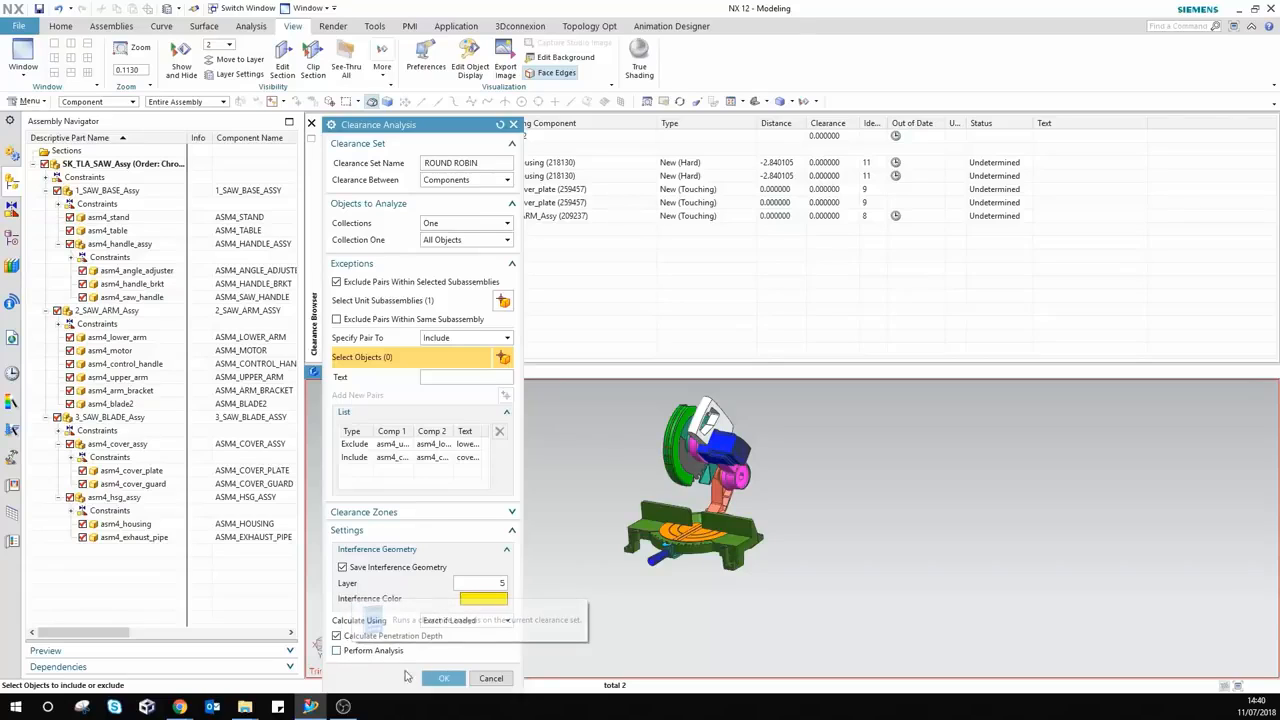
click(443, 678)
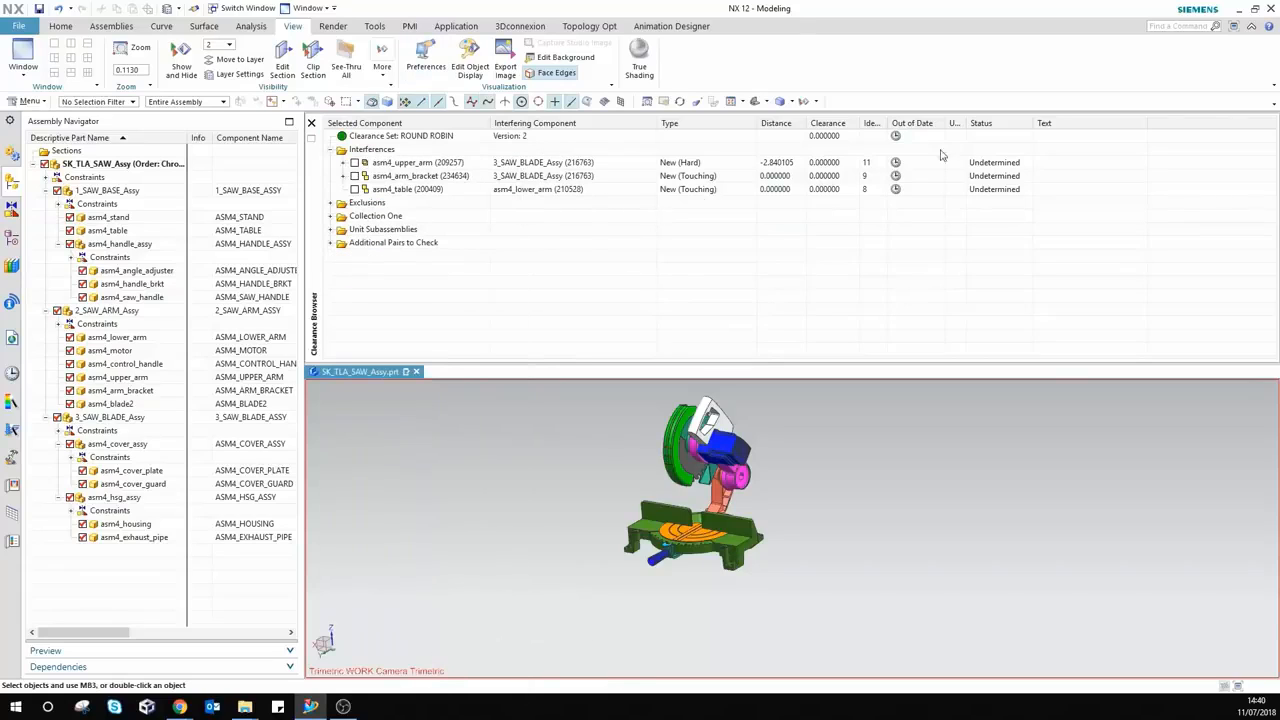
Step: Rerun ROUND ROBIN and briefly preview the cover guard–cover plate clash inside 3_SAW_BLADE_Assy
right_click(433, 138)
mouse_move(479, 177)
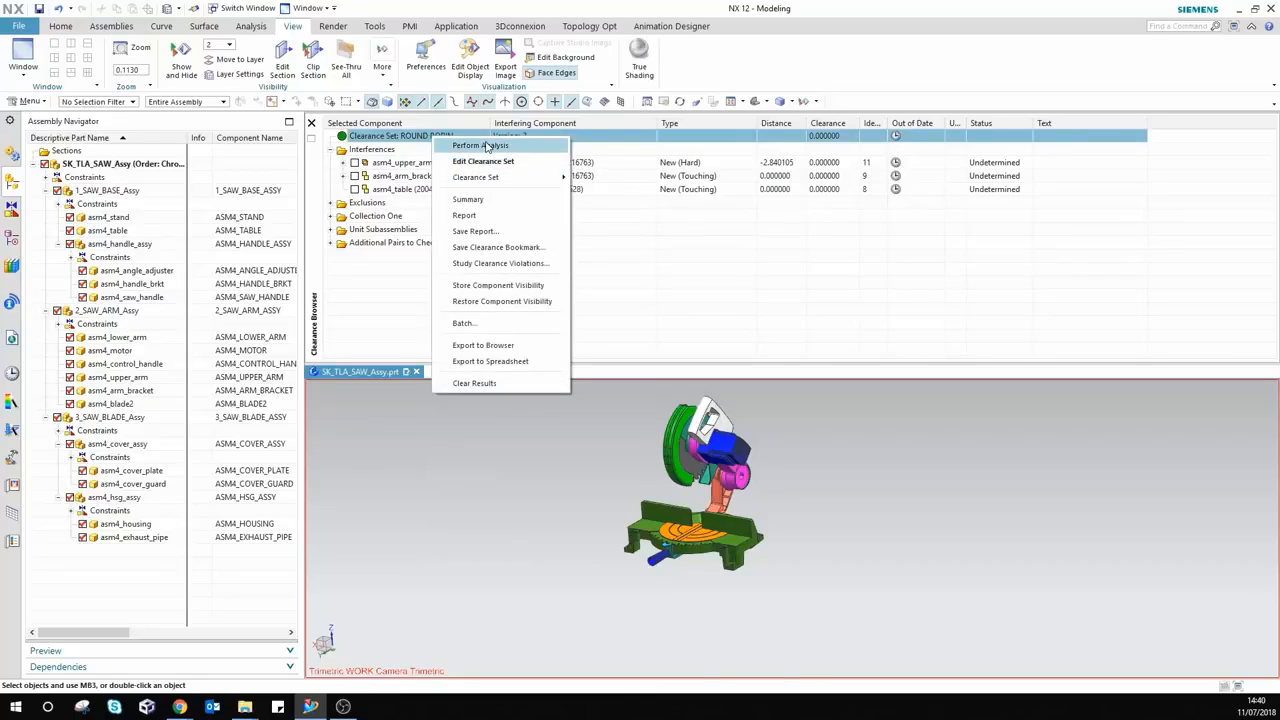
click(468, 145)
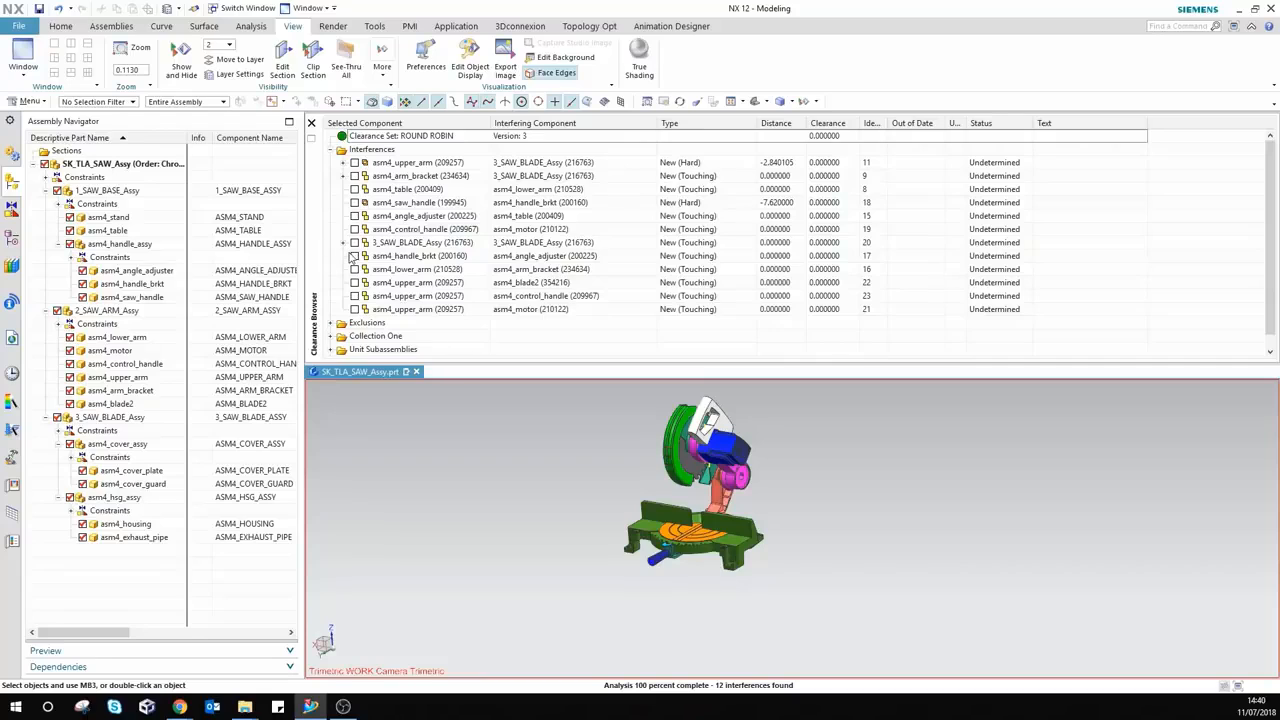
click(343, 243)
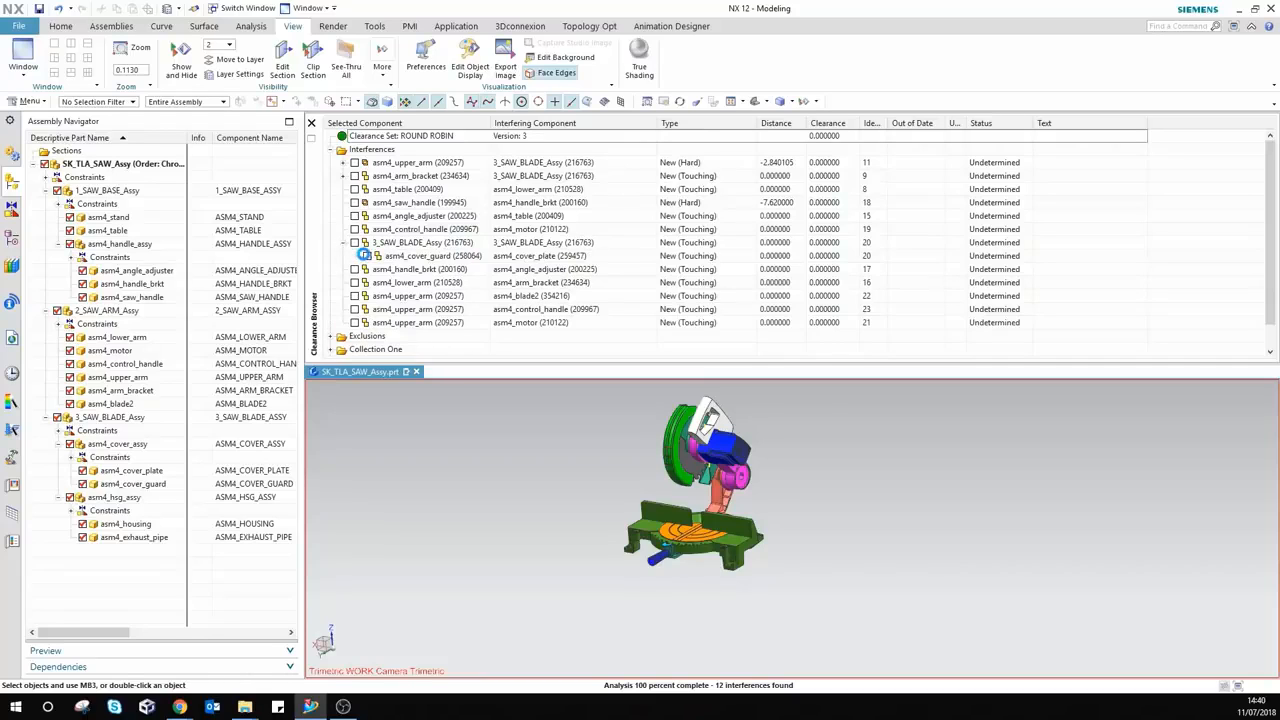
click(366, 256)
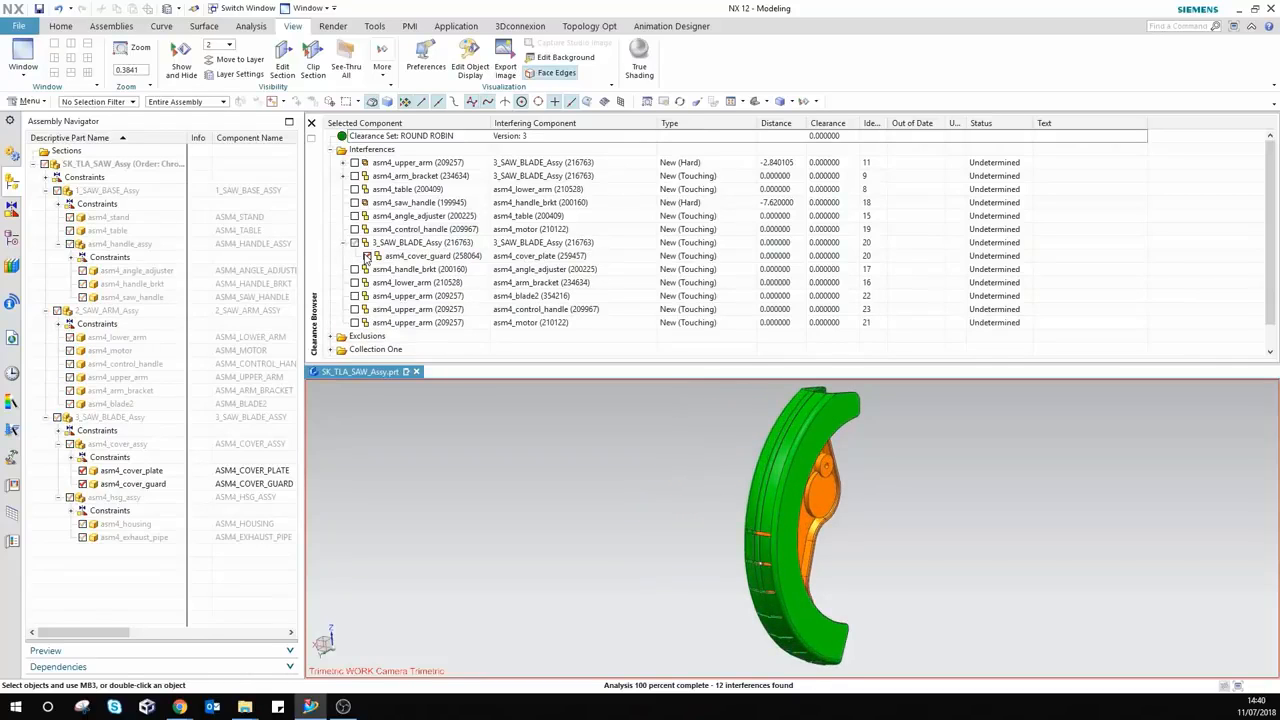
click(366, 256)
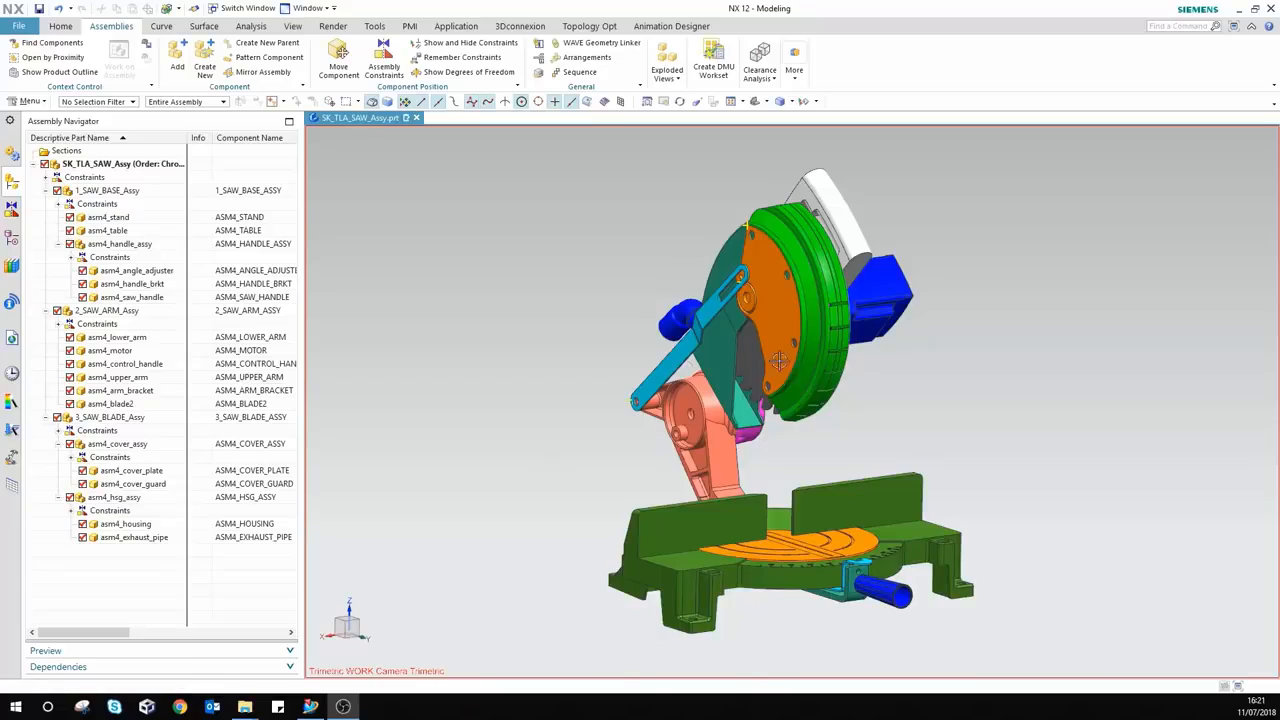
Step: Define a new clearance set 'Default Clearance 50mm' with Default Clearance Zone 50 mm and run it
click(770, 84)
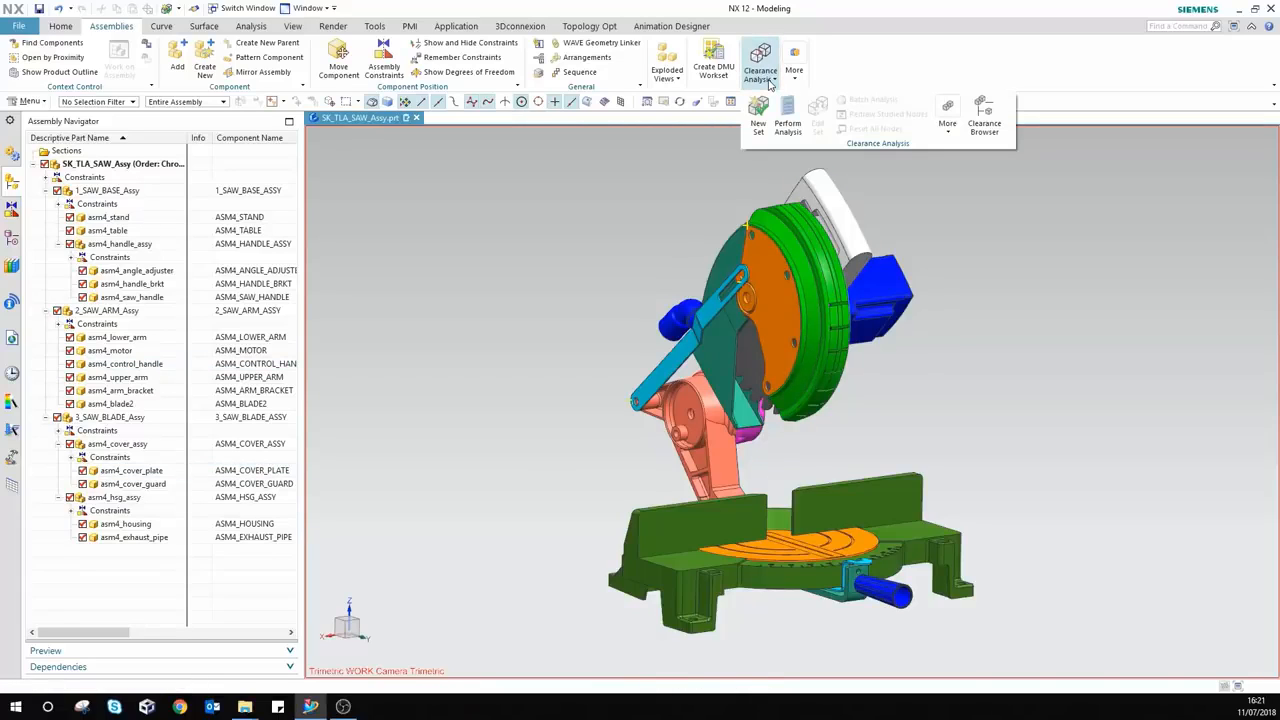
click(758, 115)
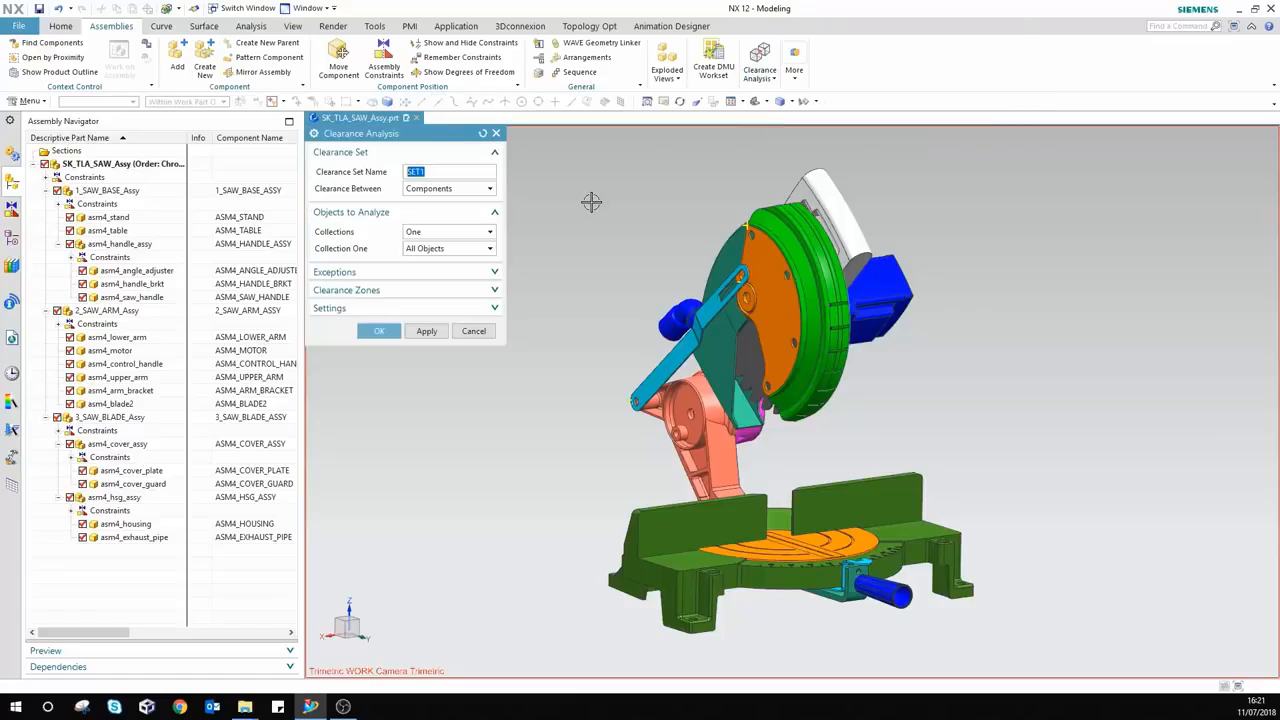
click(470, 301)
click(425, 487)
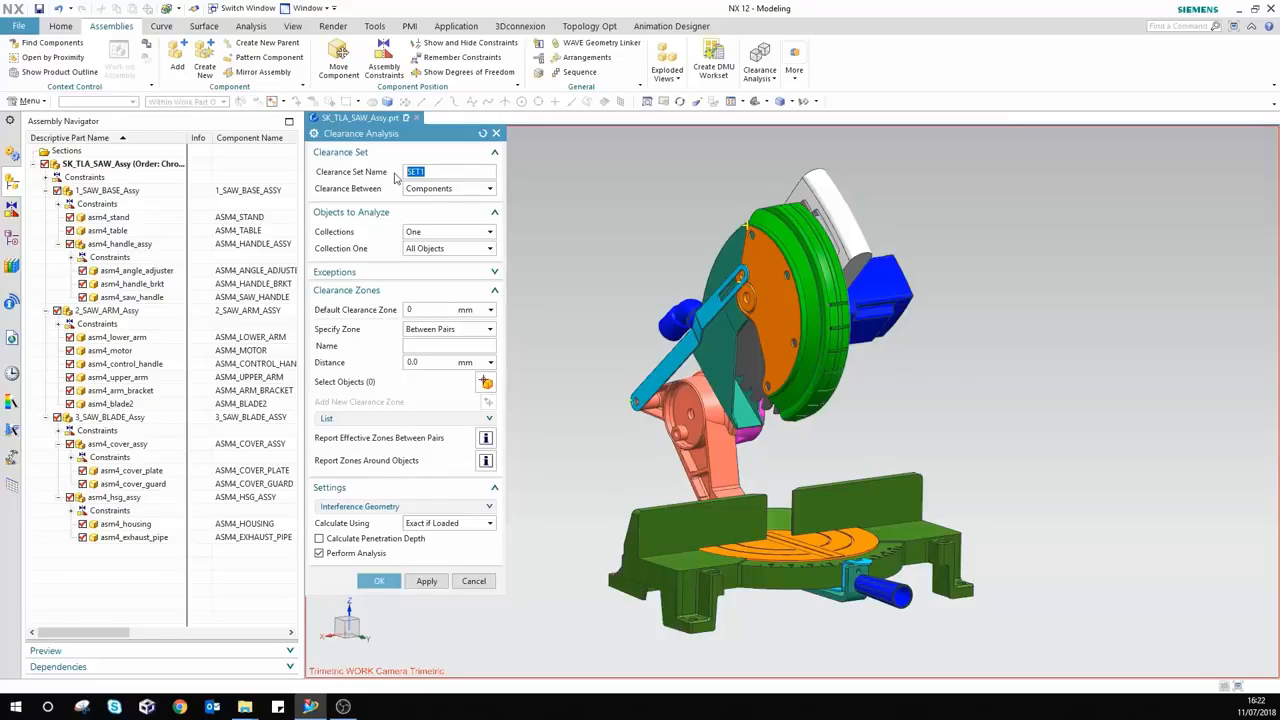
text(D)
text(efault Clearance 50mm)
click(437, 313)
text(50)
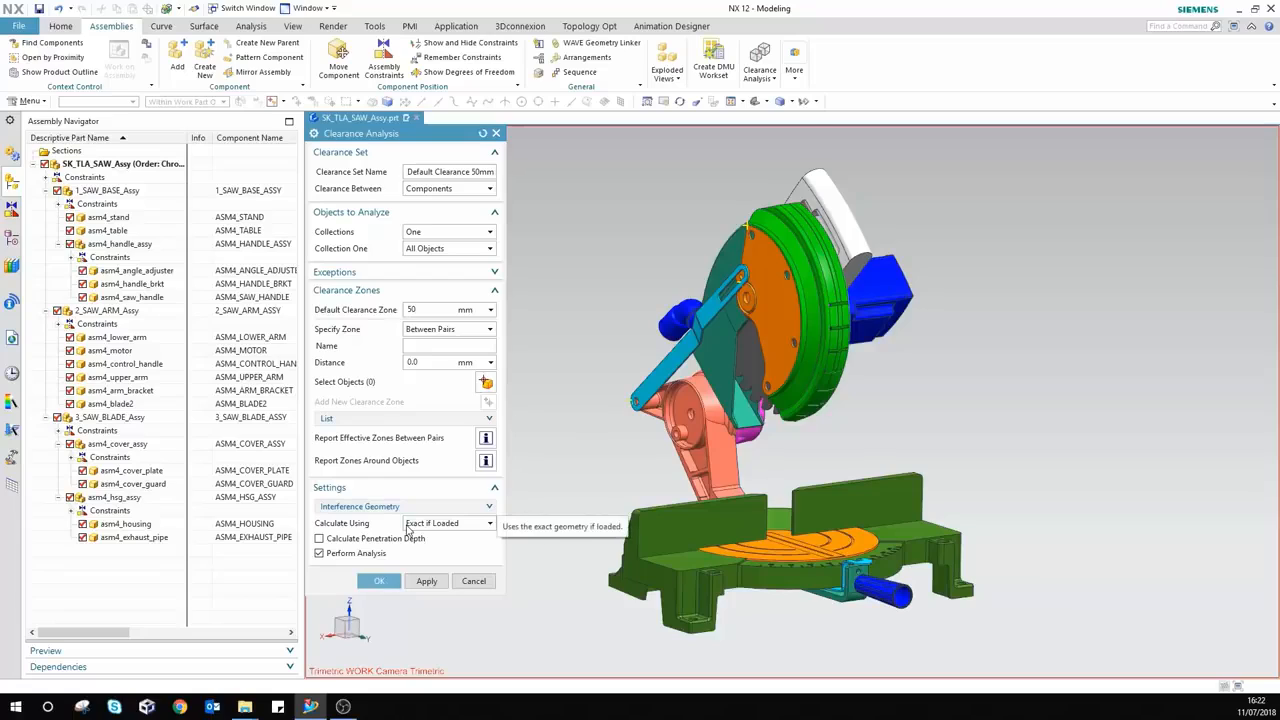
double_click(428, 310)
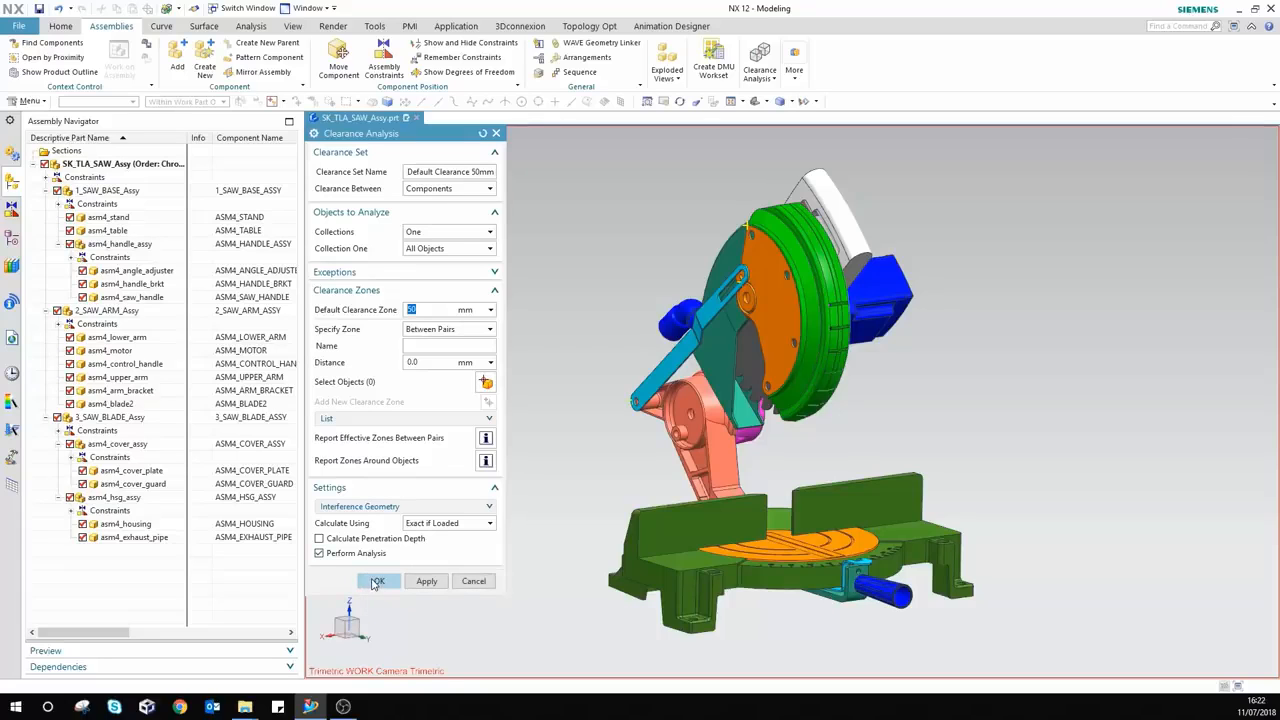
click(376, 581)
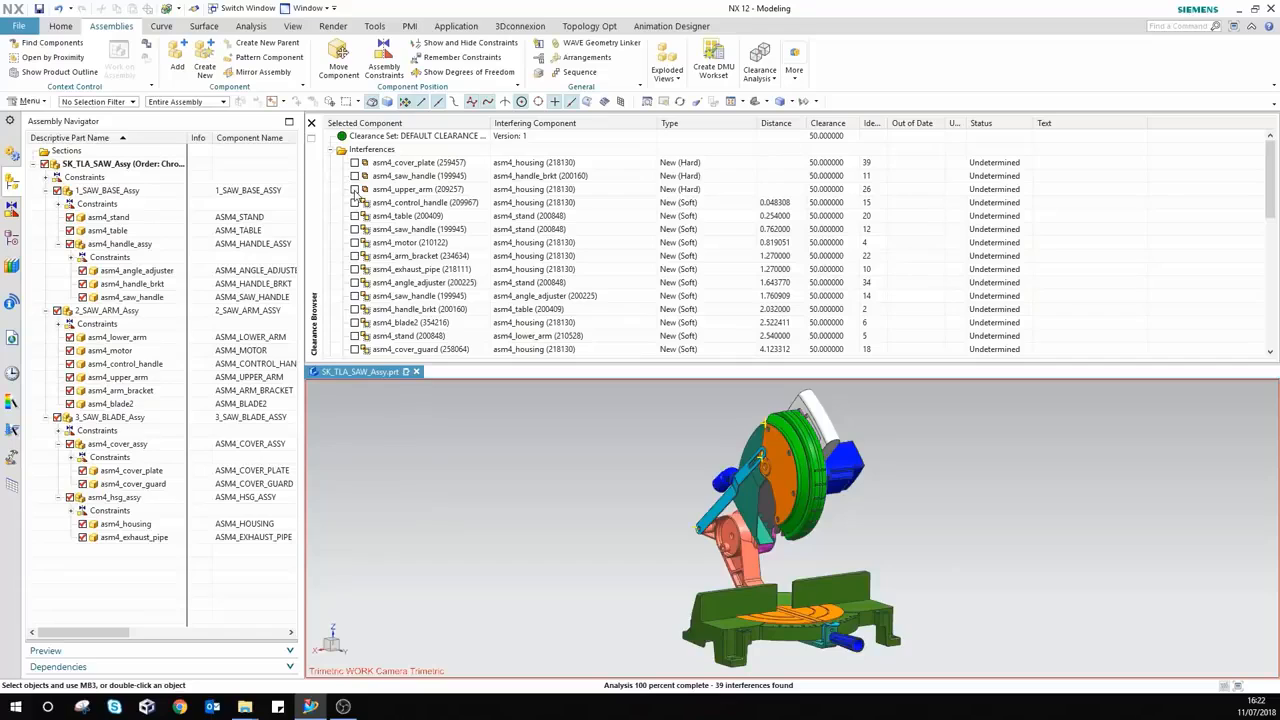
Step: Briefly preview the upper arm–housing clash, then scroll through the 39 clearance results
double_click(355, 189)
click(355, 190)
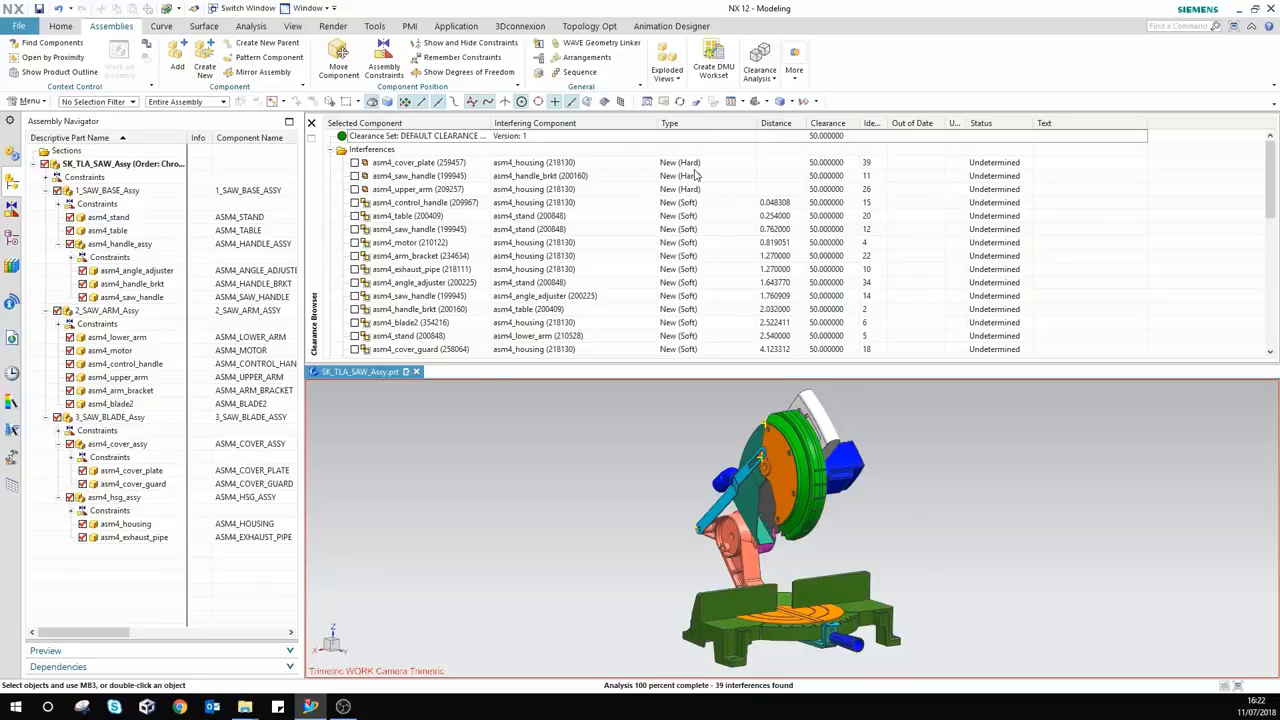
scroll(731, 206, down, 2)
scroll(731, 206, down, 6)
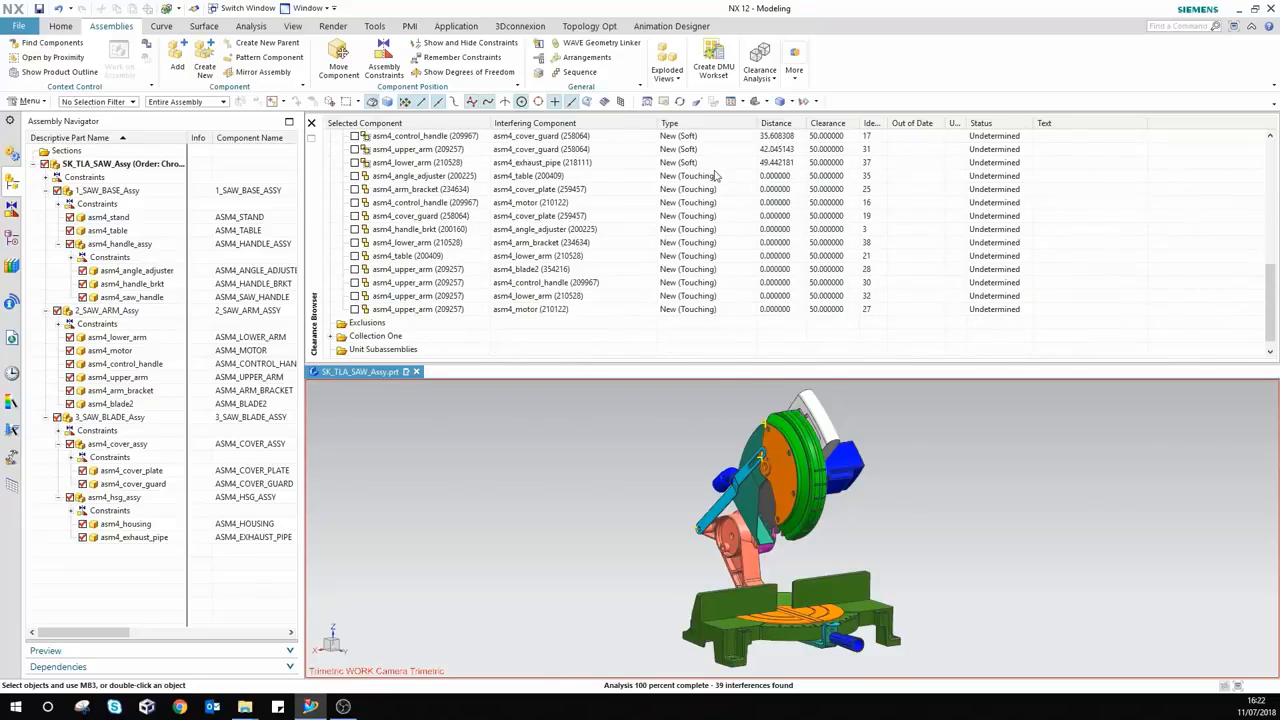
scroll(717, 255, up, 8)
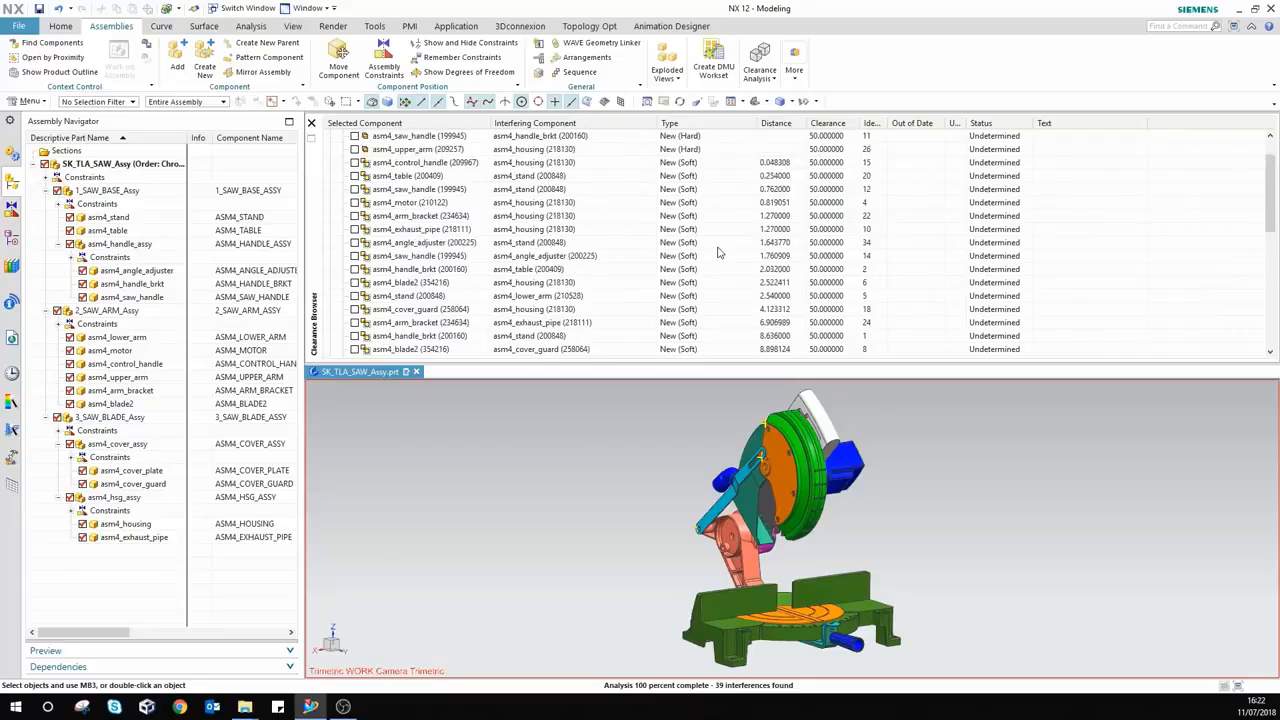
scroll(643, 225, down, 7)
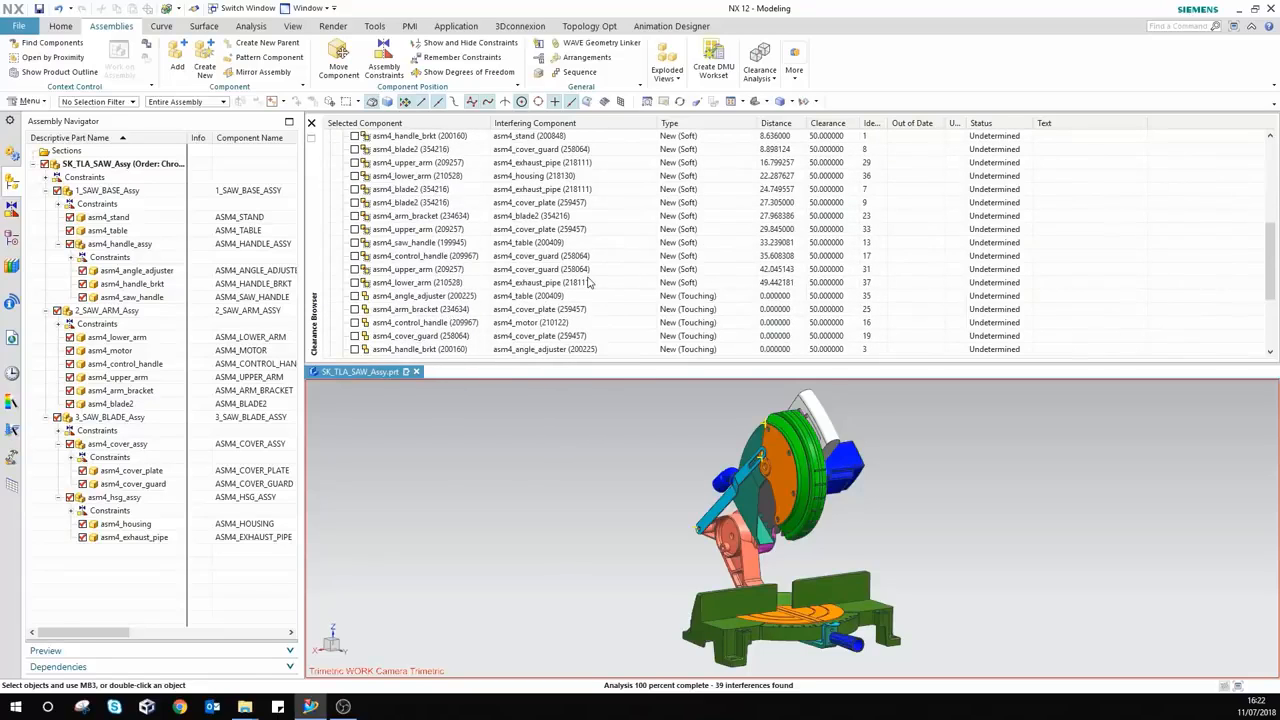
scroll(615, 281, up, 1)
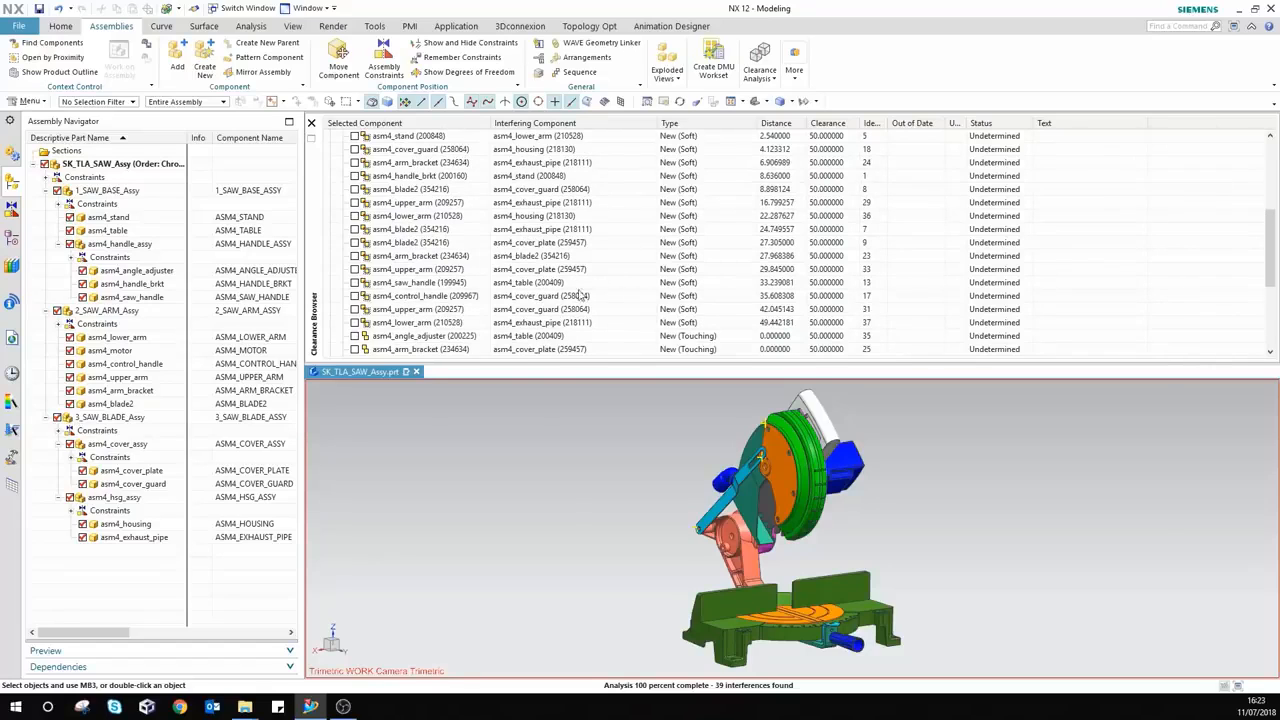
Step: Isolate the arm bracket and blade2 pair, then orbit and zoom to examine their gap
click(354, 257)
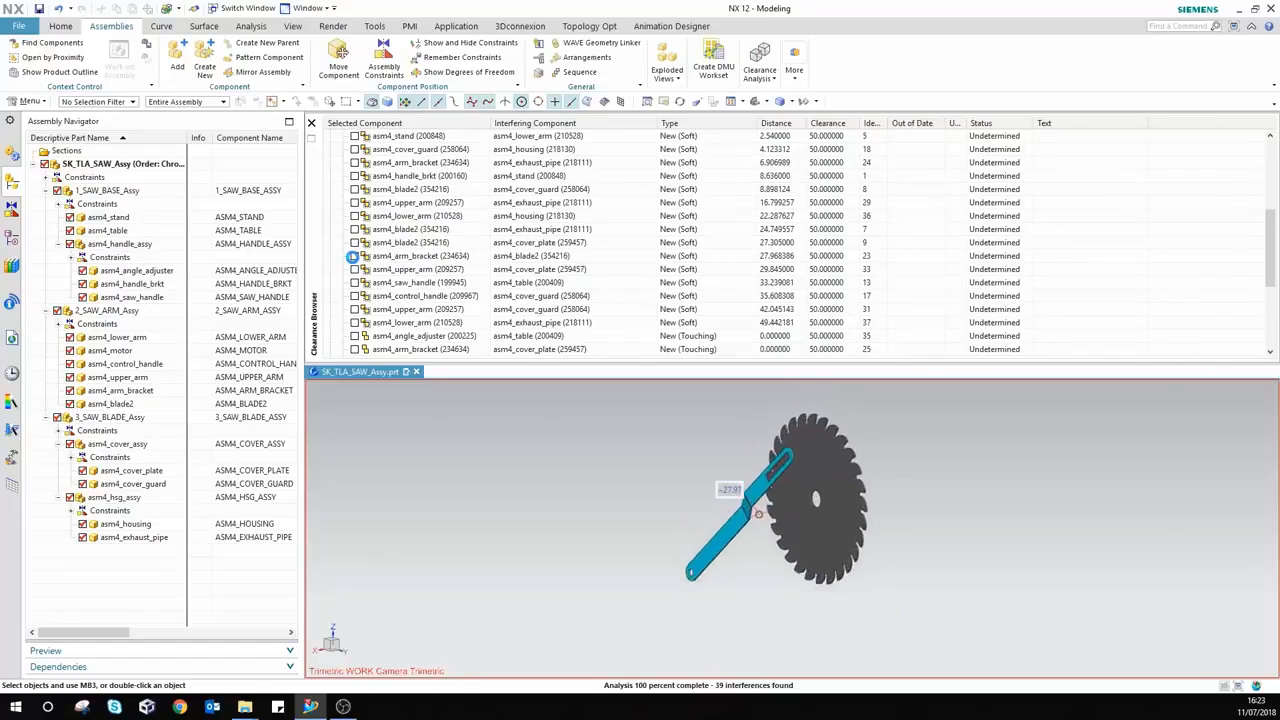
middle_drag(675, 524, 814, 581)
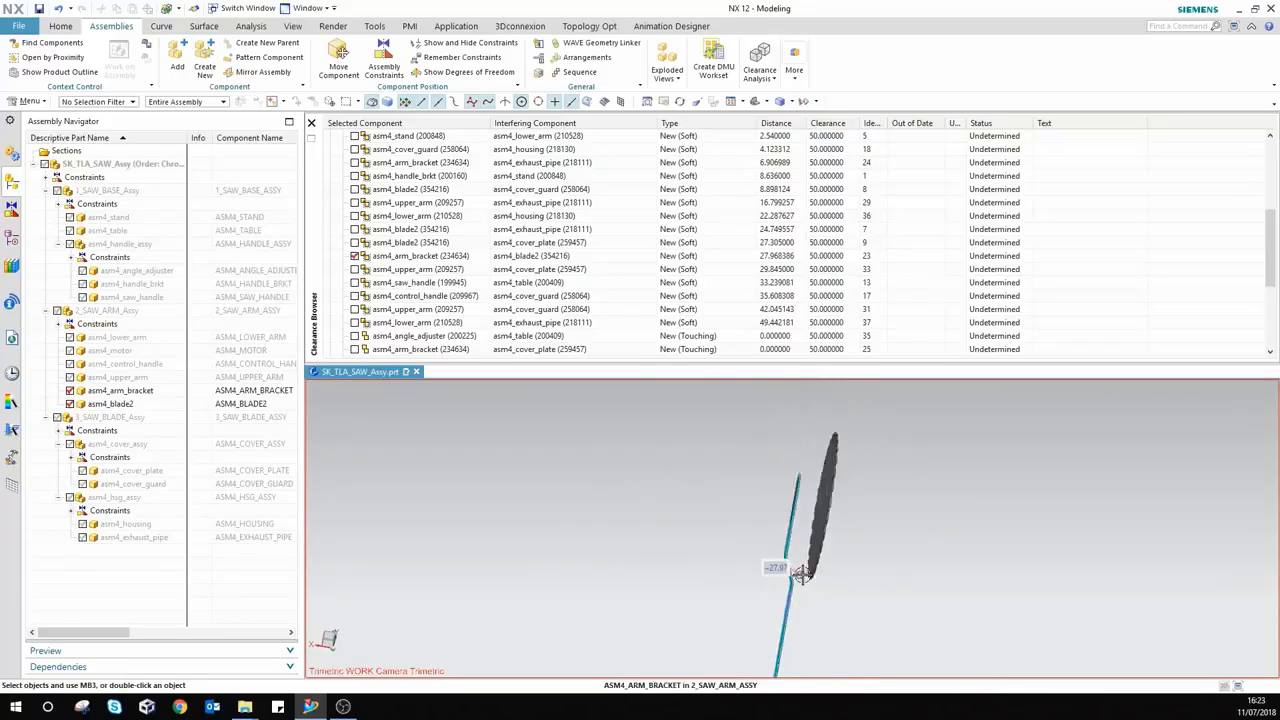
scroll(810, 578, up, 3)
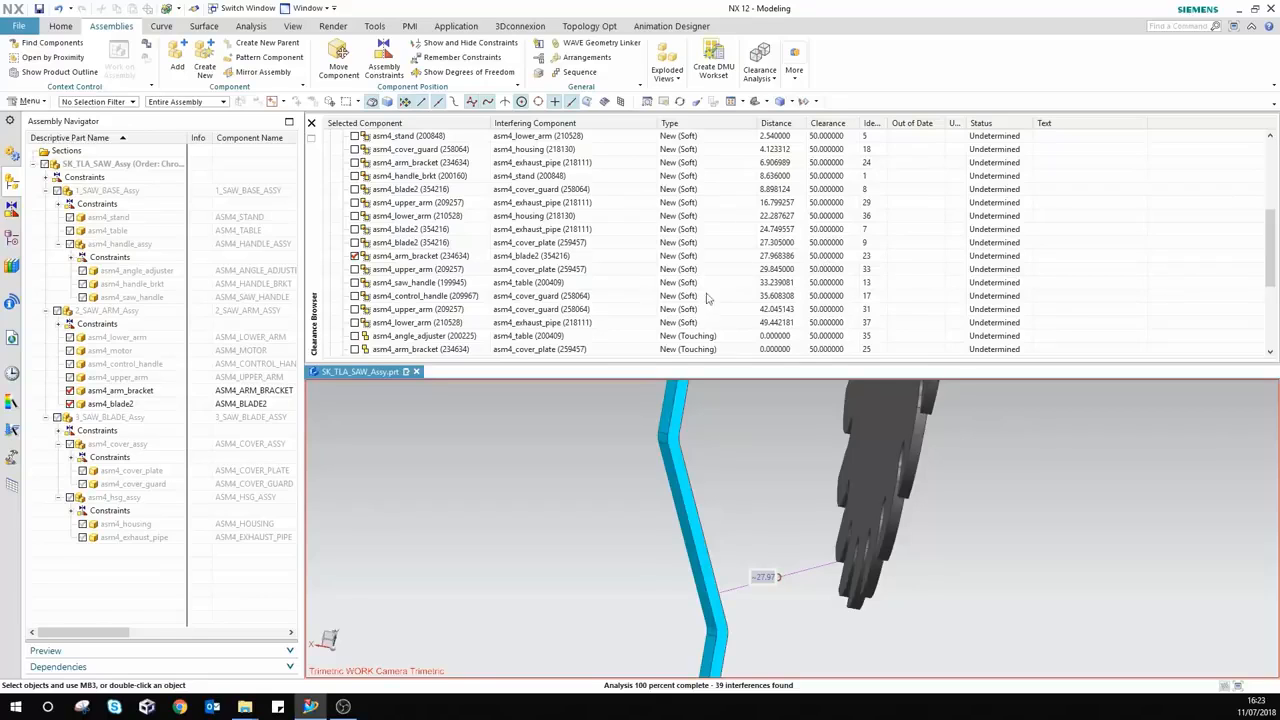
scroll(746, 298, up, 3)
scroll(743, 298, up, 2)
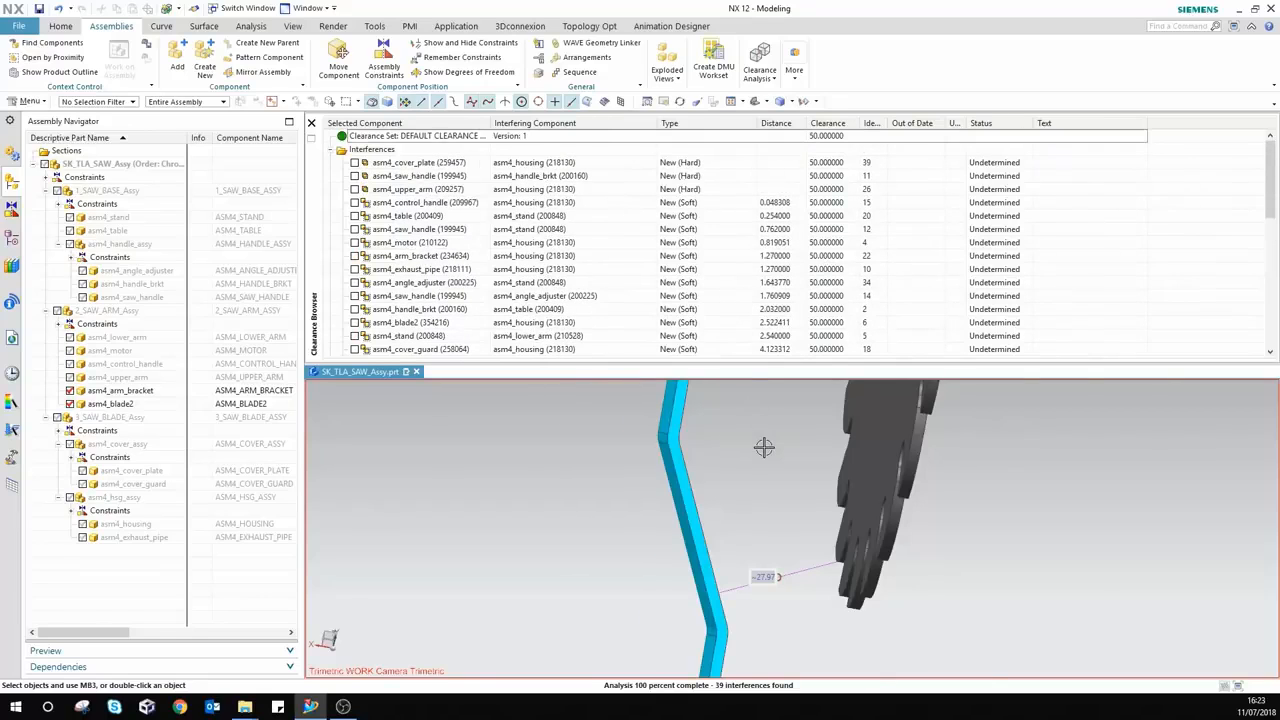
scroll(762, 446, up, 3)
scroll(762, 446, up, 4)
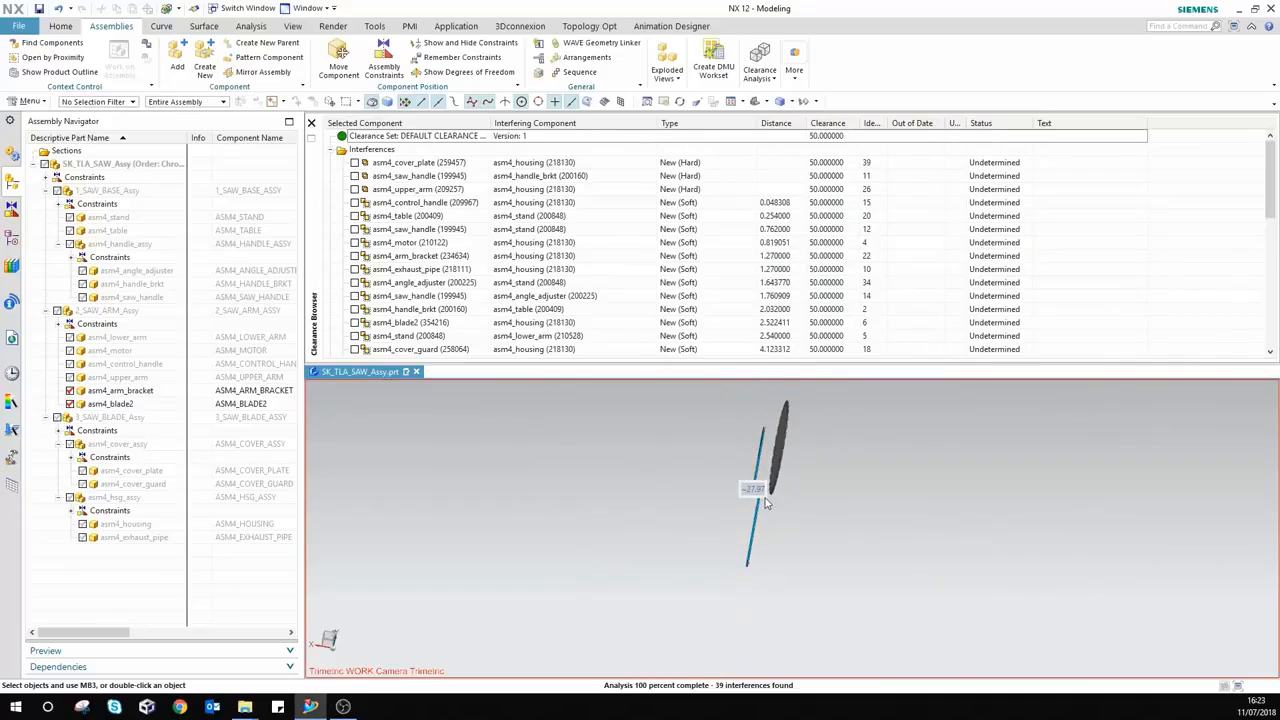
right_click(401, 137)
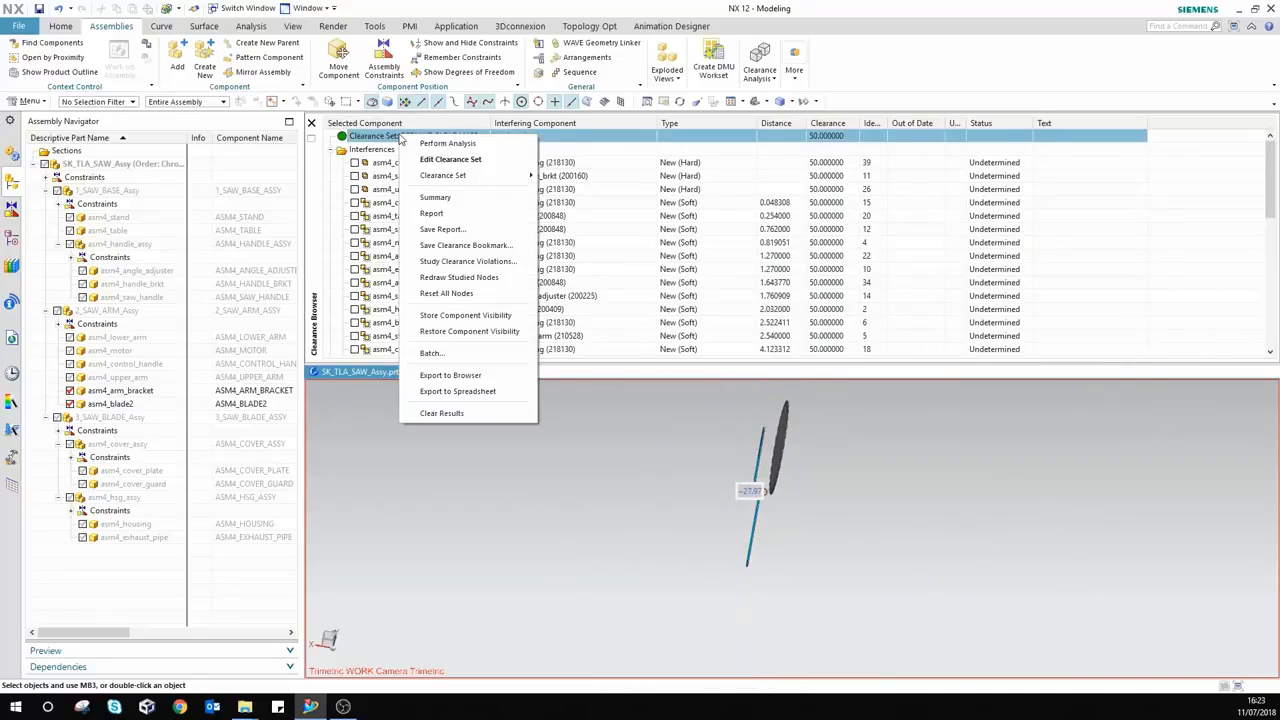
click(473, 263)
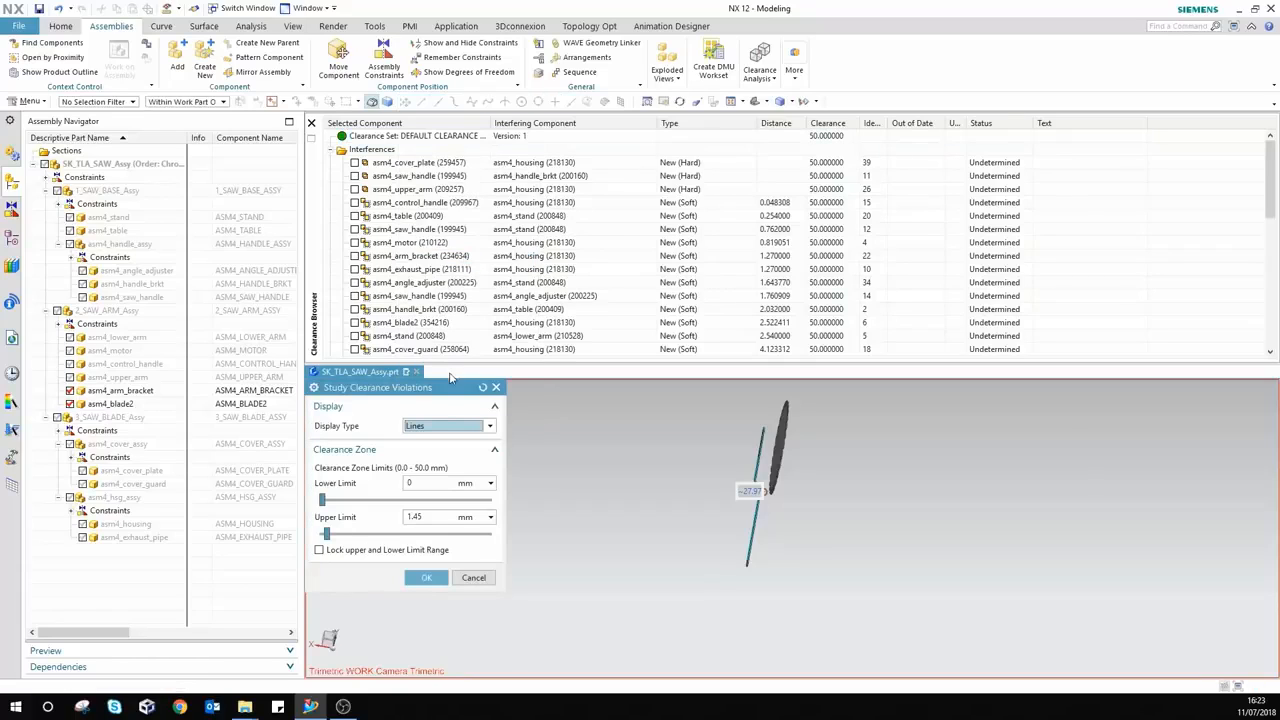
click(445, 427)
click(446, 451)
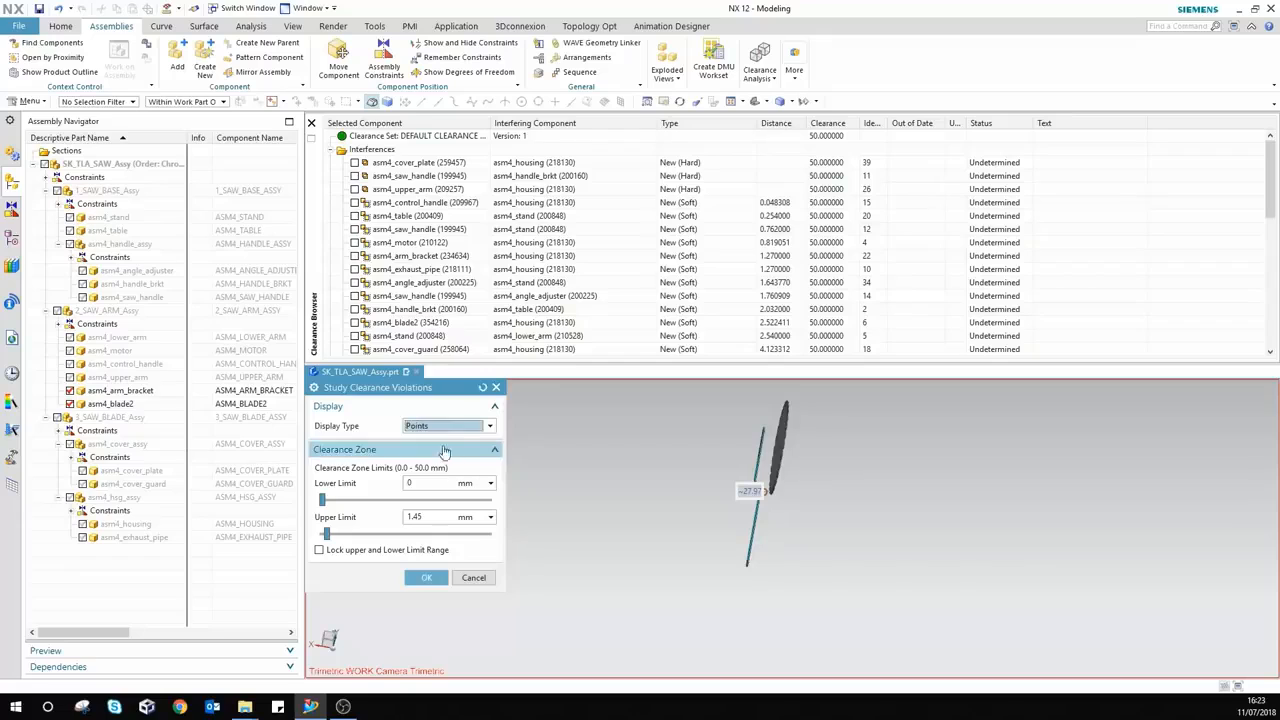
click(439, 429)
click(437, 441)
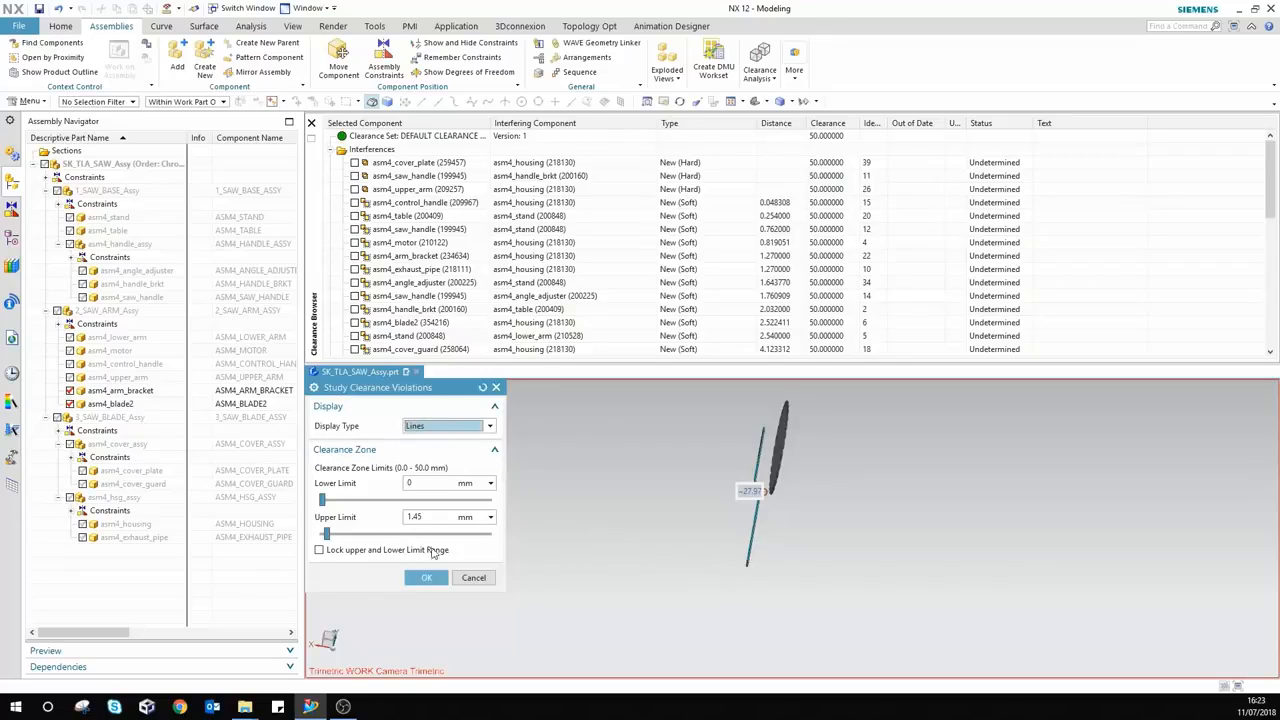
middle_drag(687, 614, 790, 606)
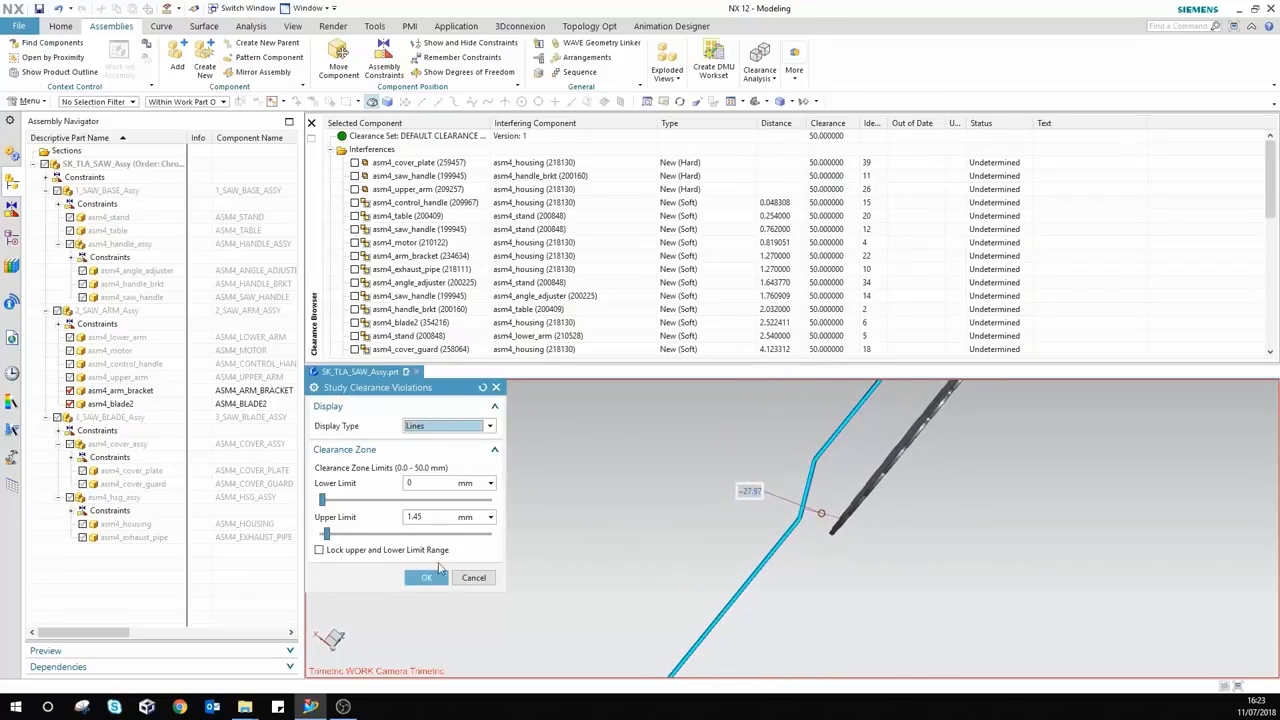
click(331, 537)
drag(335, 538, 430, 534)
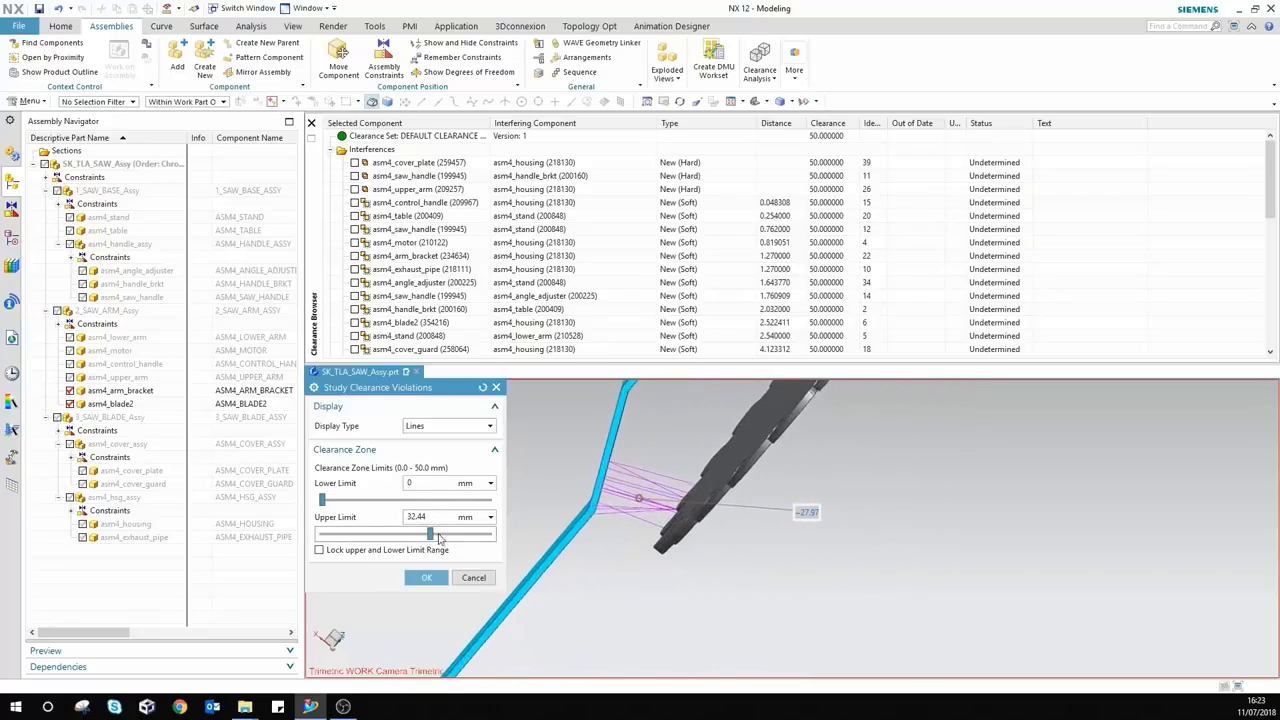
drag(430, 538, 465, 539)
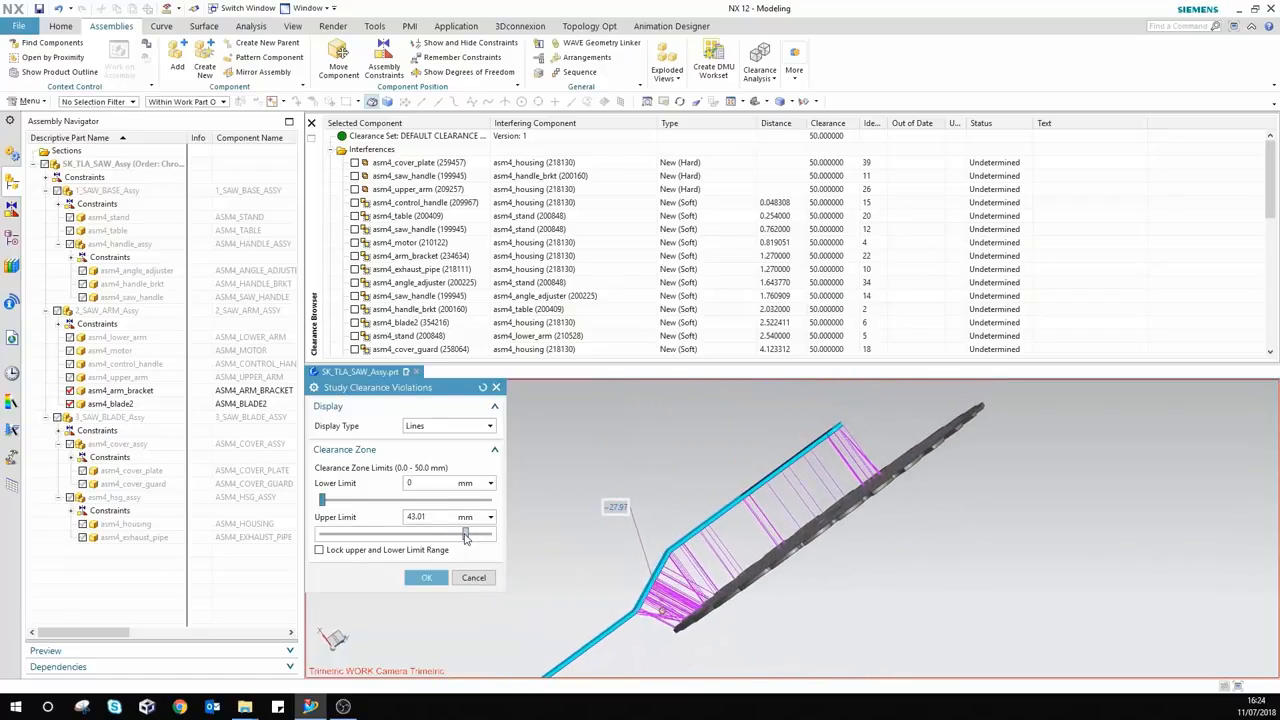
click(427, 579)
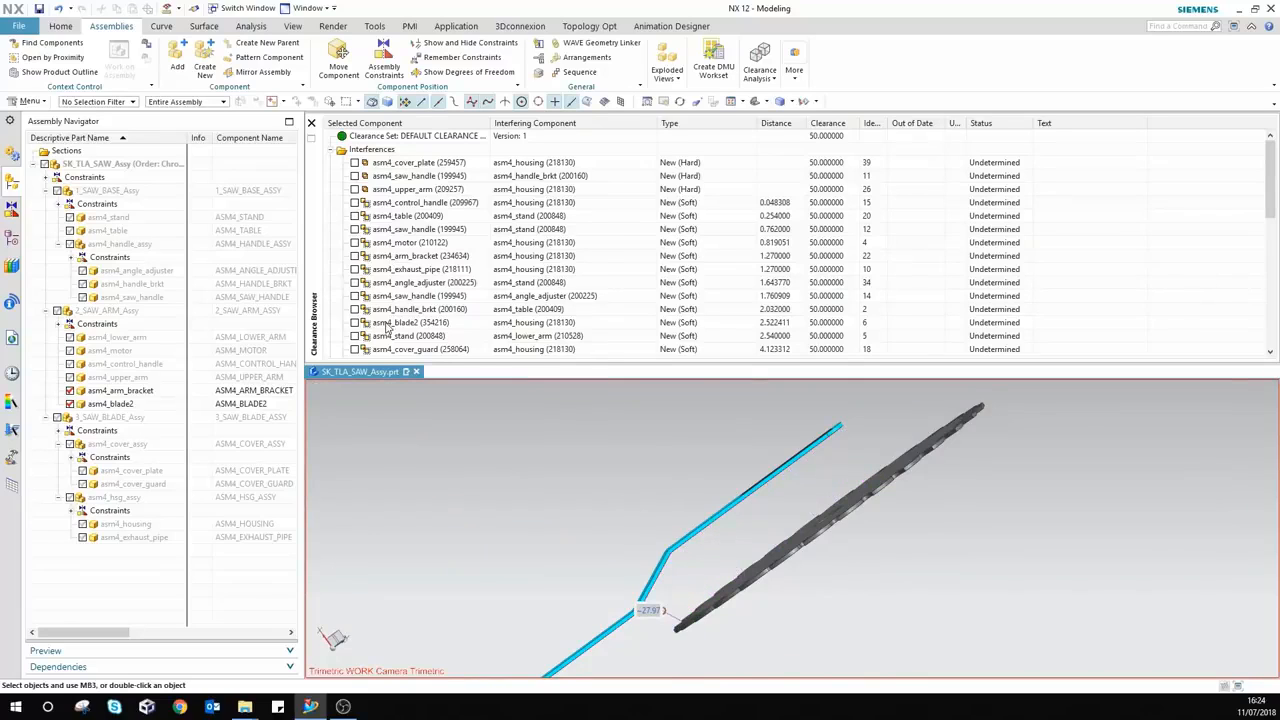
scroll(342, 315, down, 4)
Step: Study the blade2–cover plate clearance violations as Points at a lower upper limit, then cancel the study
click(356, 296)
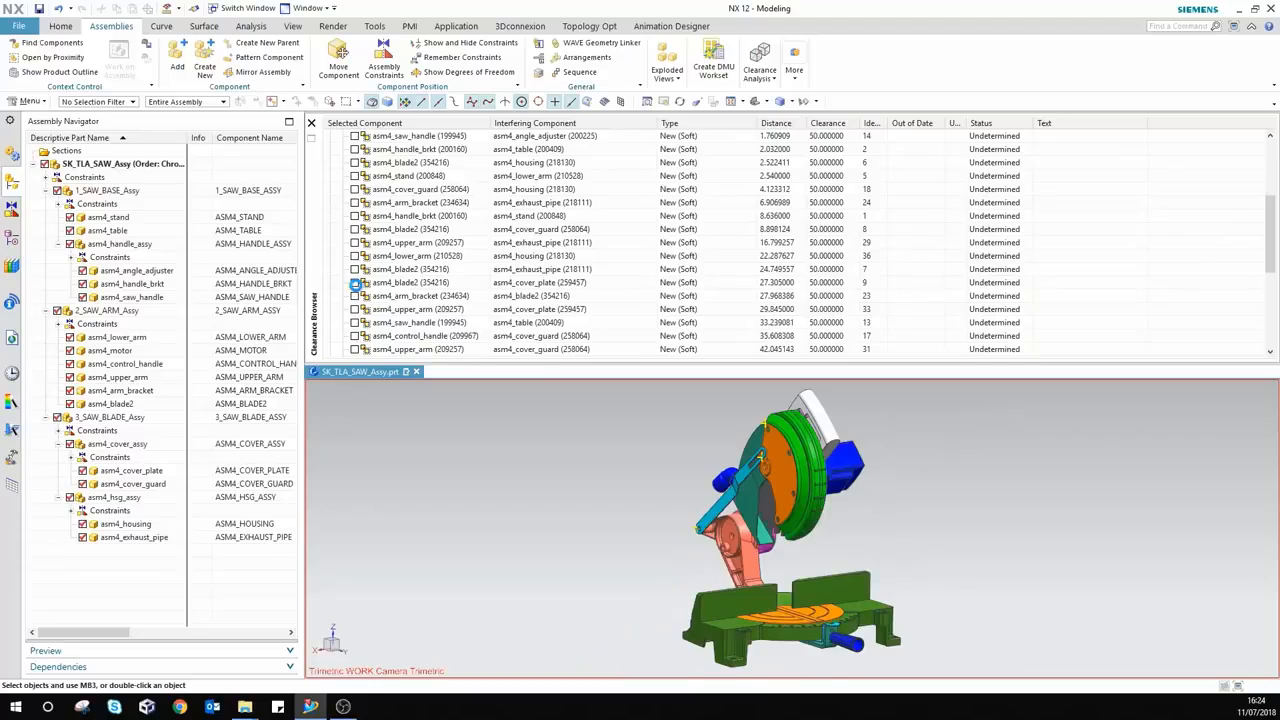
click(355, 283)
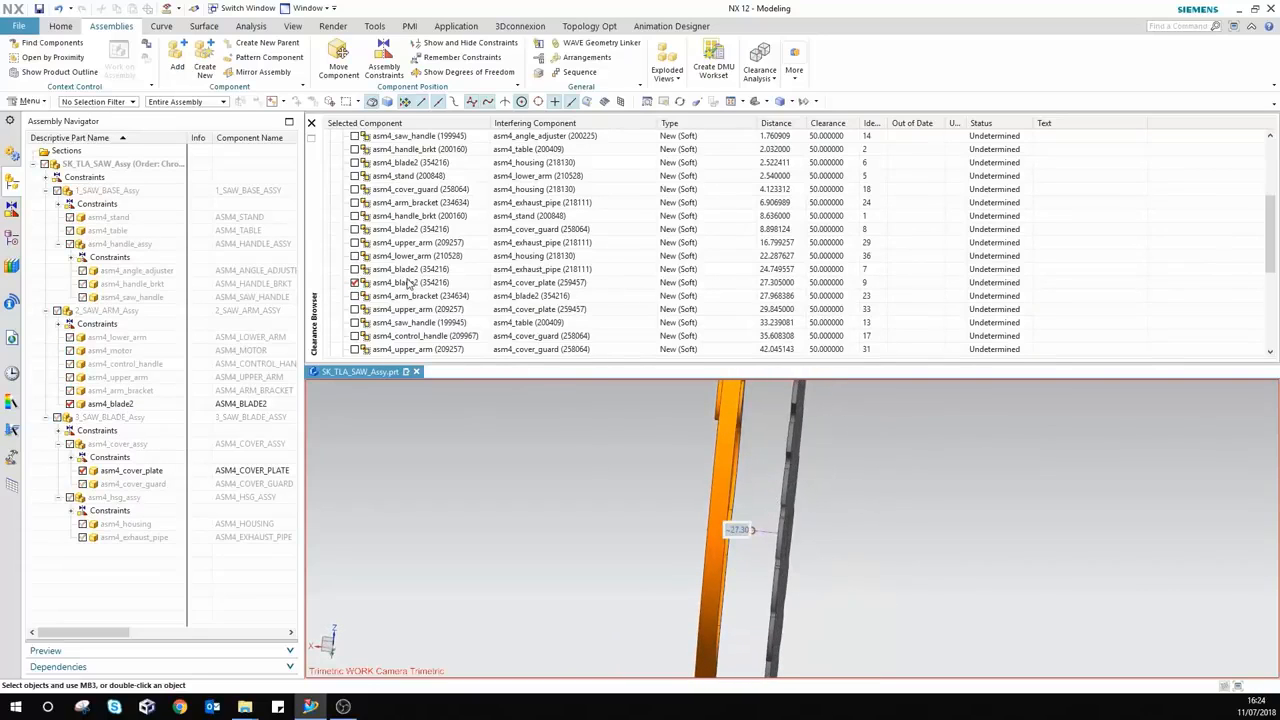
scroll(416, 165, up, 4)
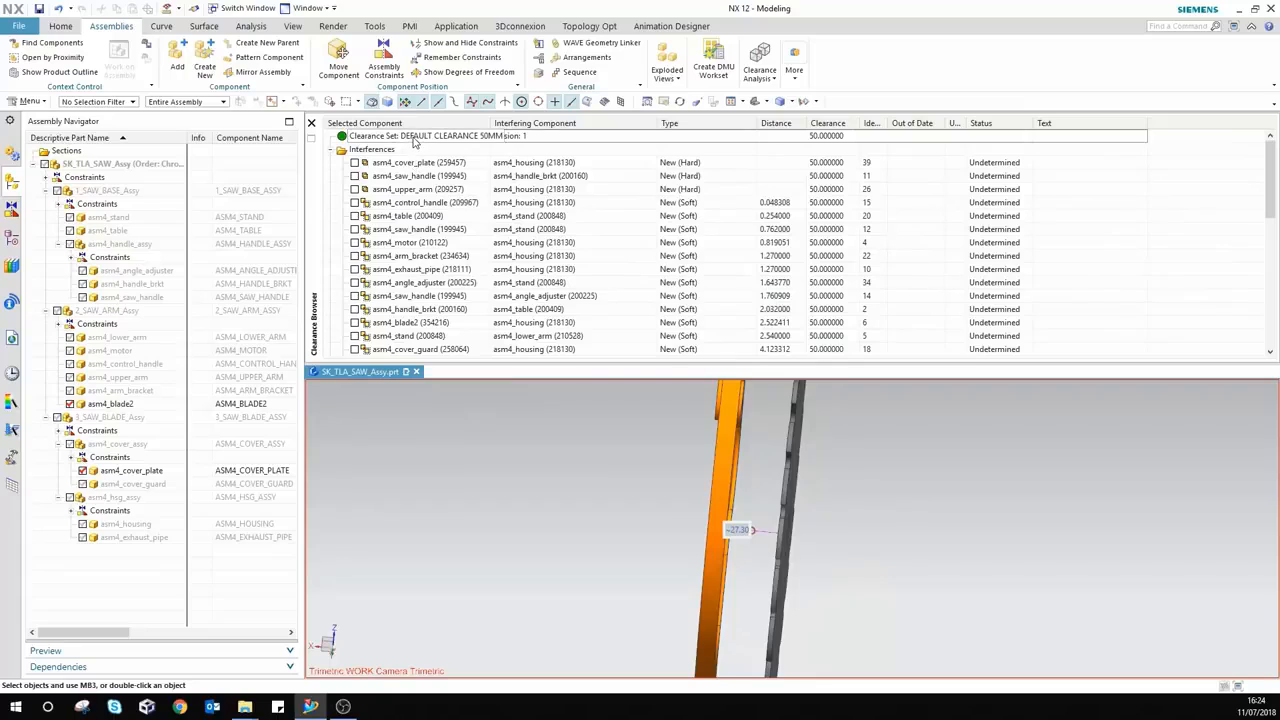
right_click(414, 140)
click(455, 268)
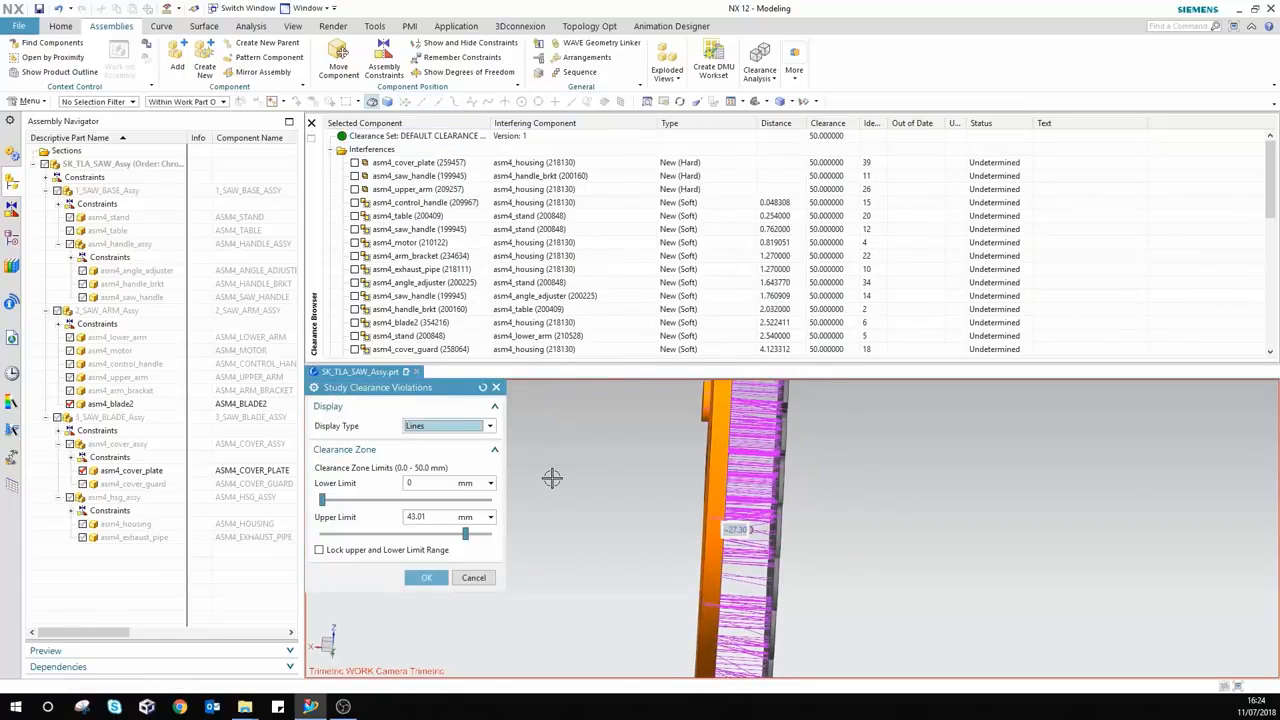
drag(465, 533, 415, 538)
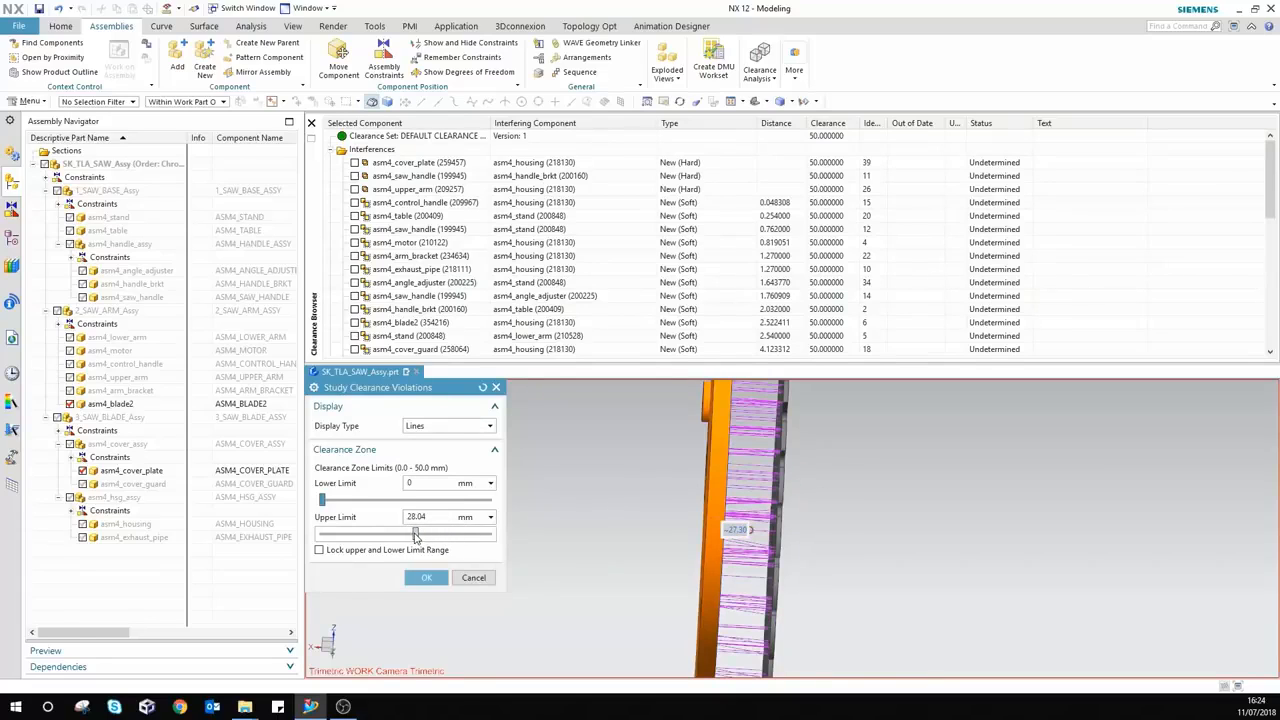
click(436, 427)
click(432, 450)
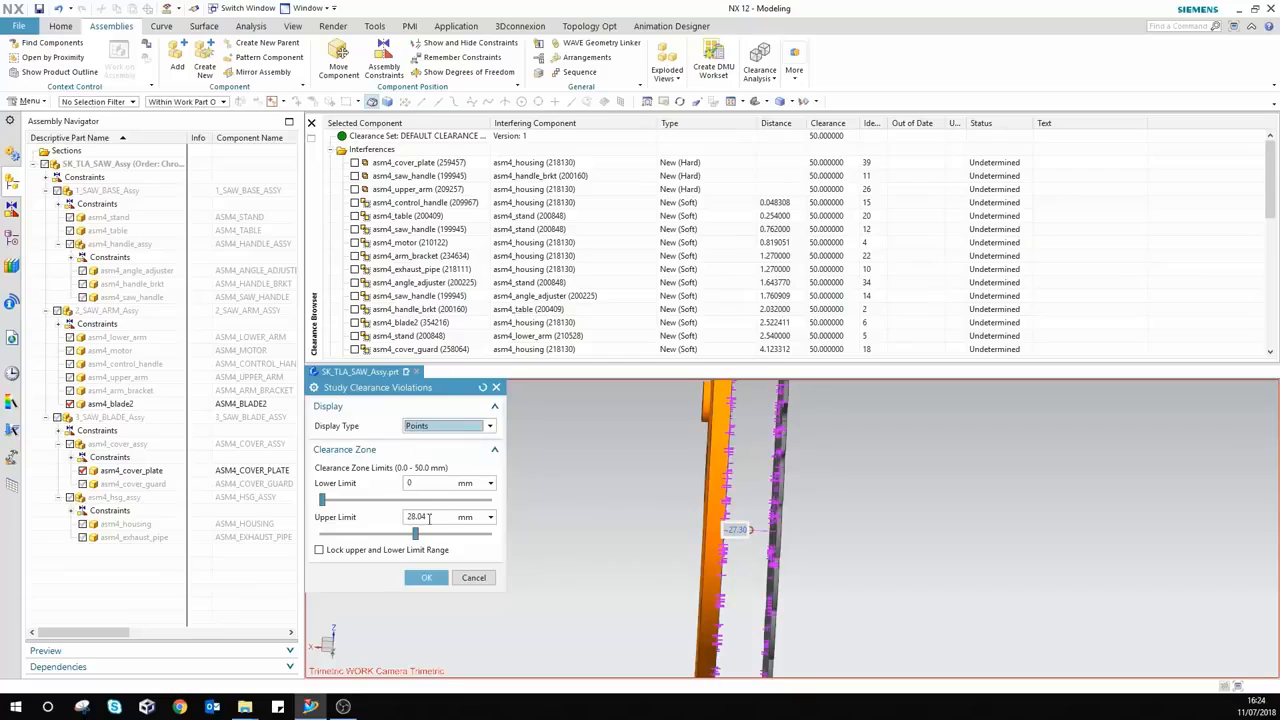
drag(415, 536, 428, 538)
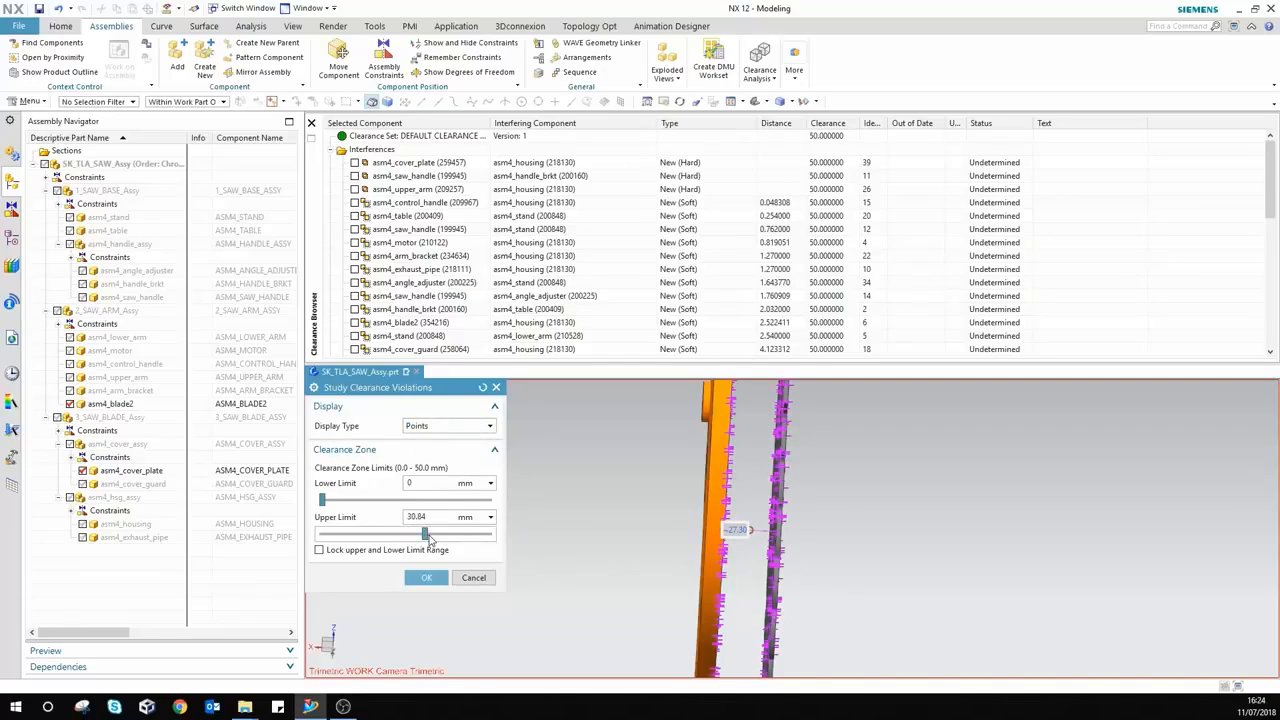
click(478, 580)
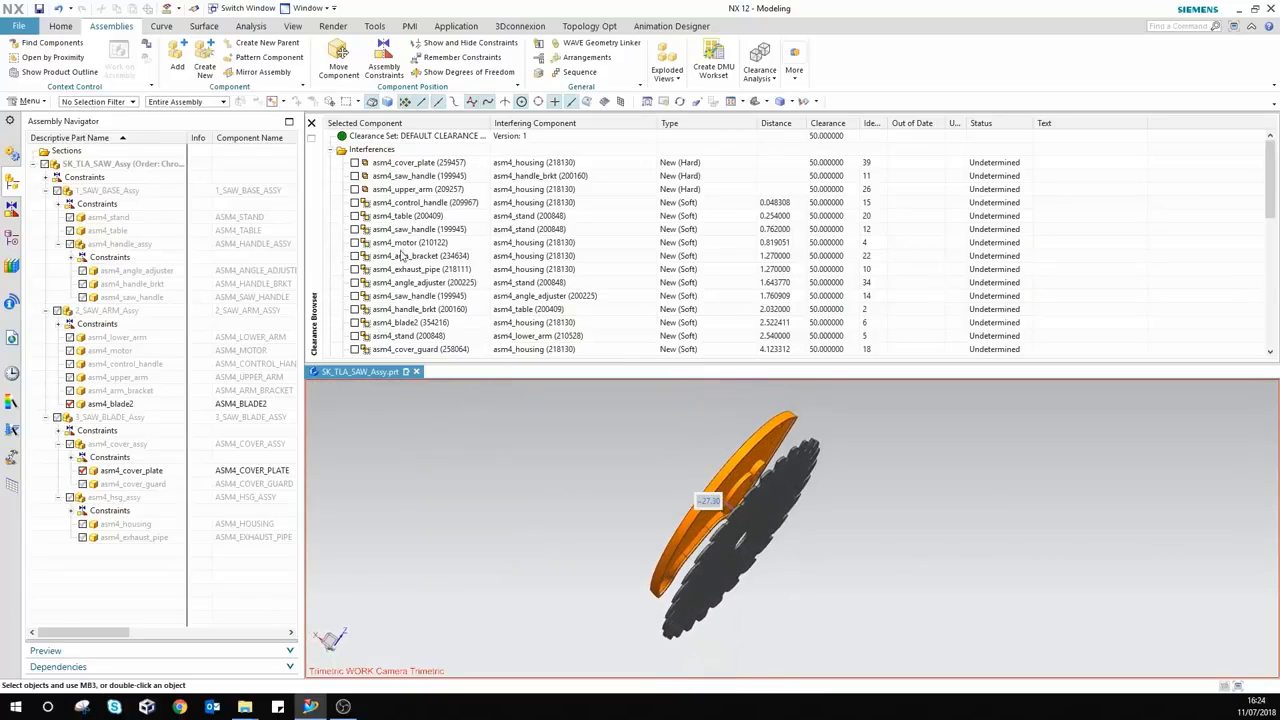
Step: Toggle the blade2/cover_plate row to restore the full saw assembly and refresh the results
scroll(405, 233, down, 4)
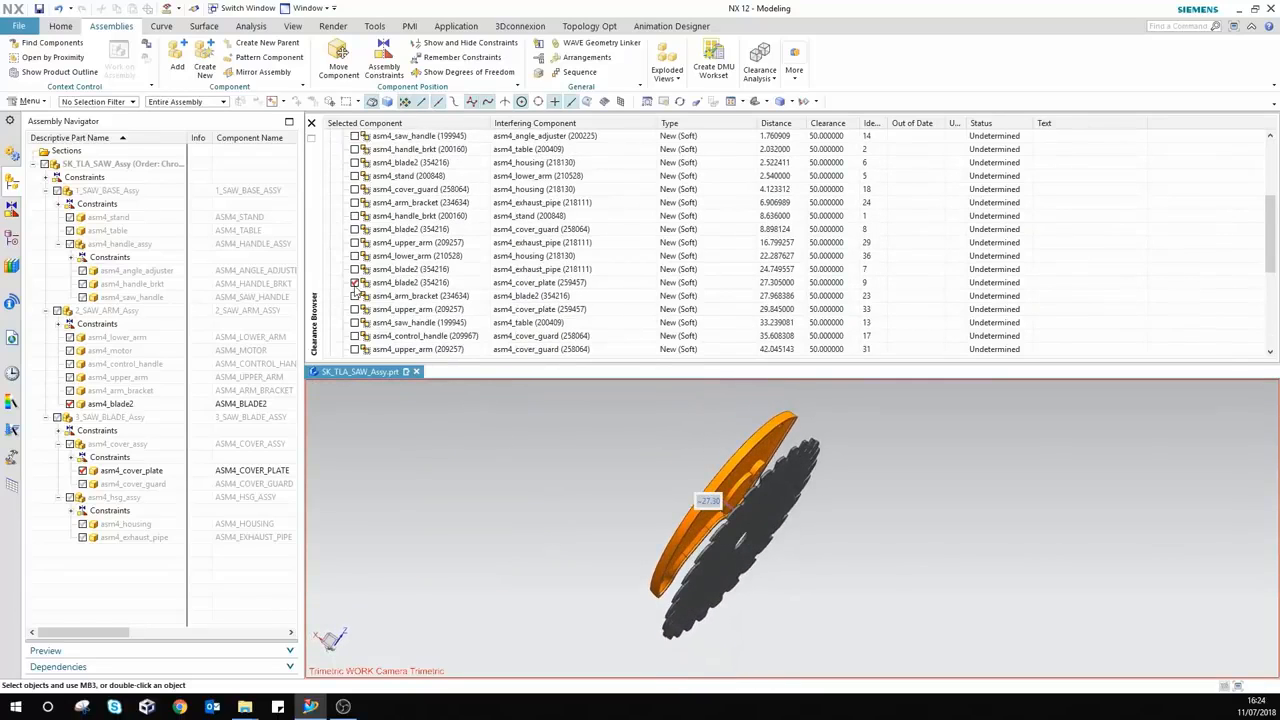
click(355, 283)
click(355, 283)
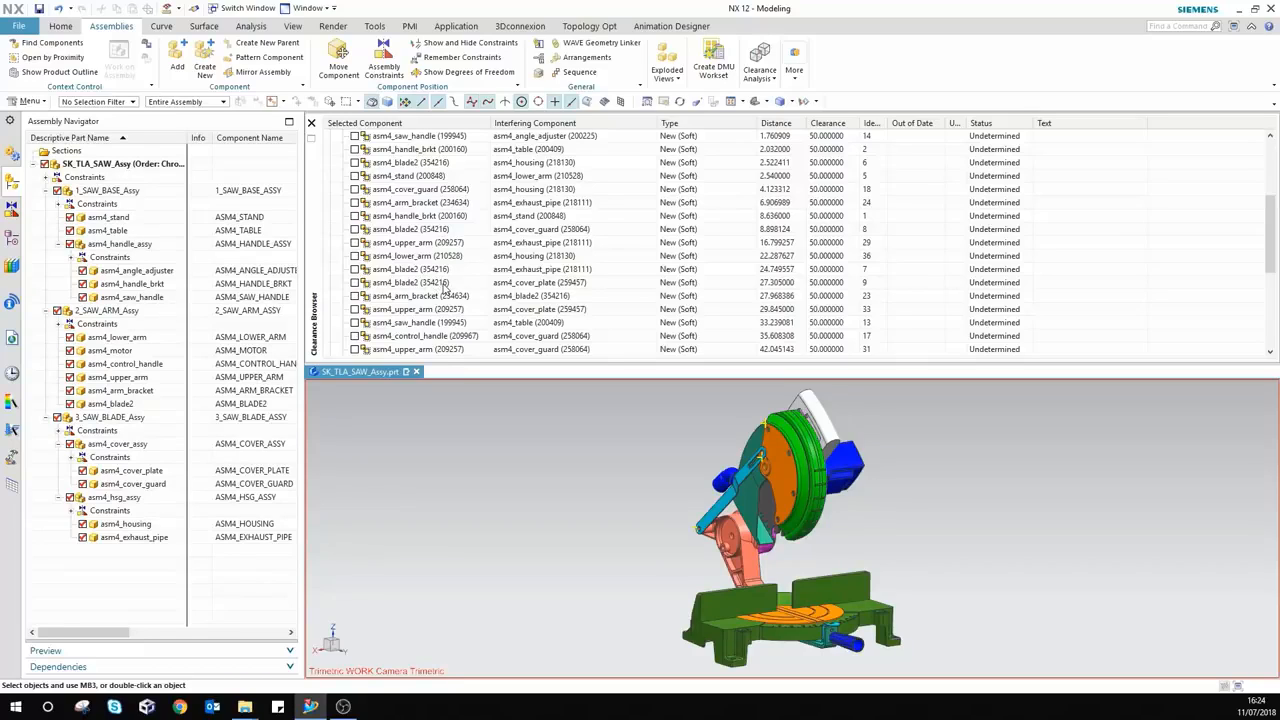
click(760, 78)
right_click(436, 138)
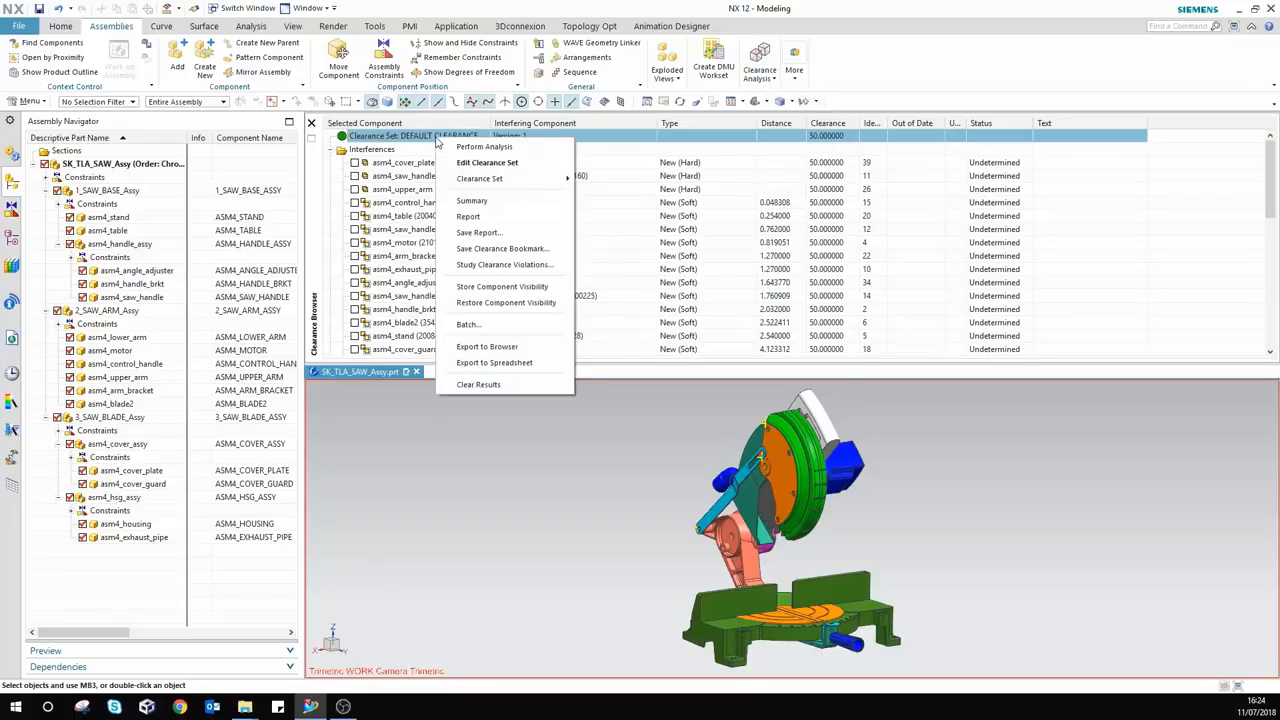
click(472, 201)
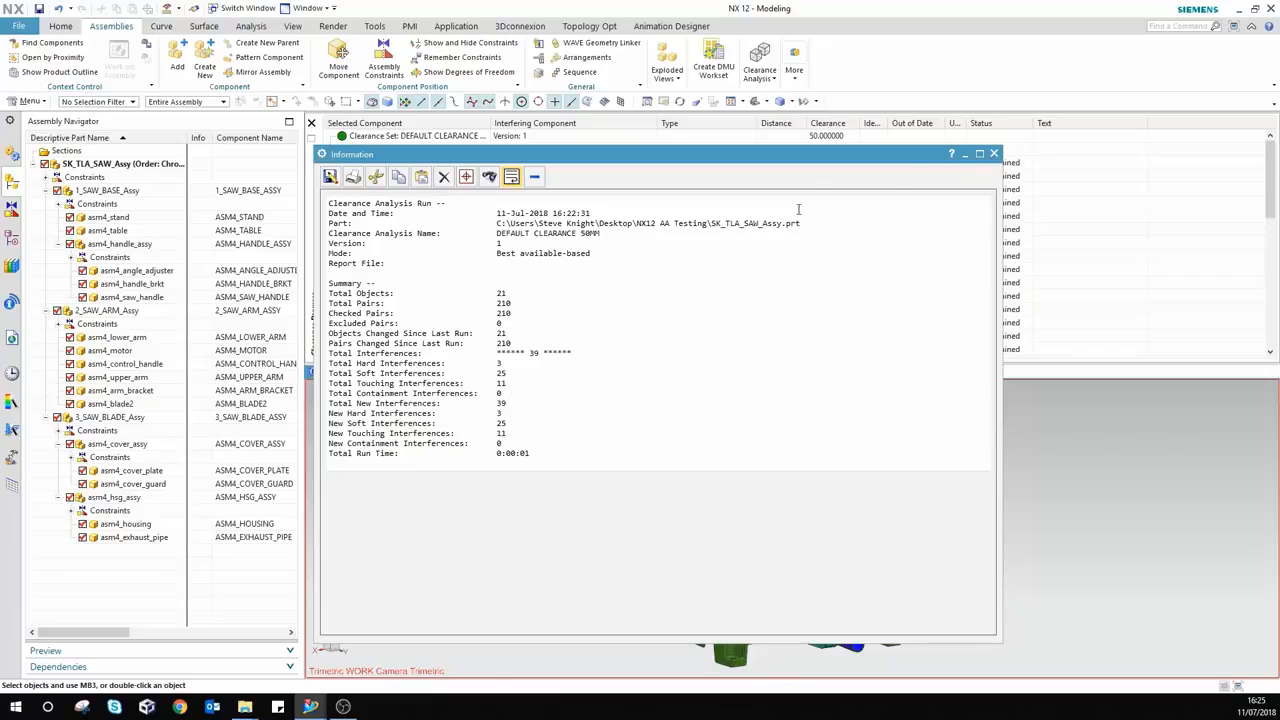
click(994, 154)
right_click(427, 137)
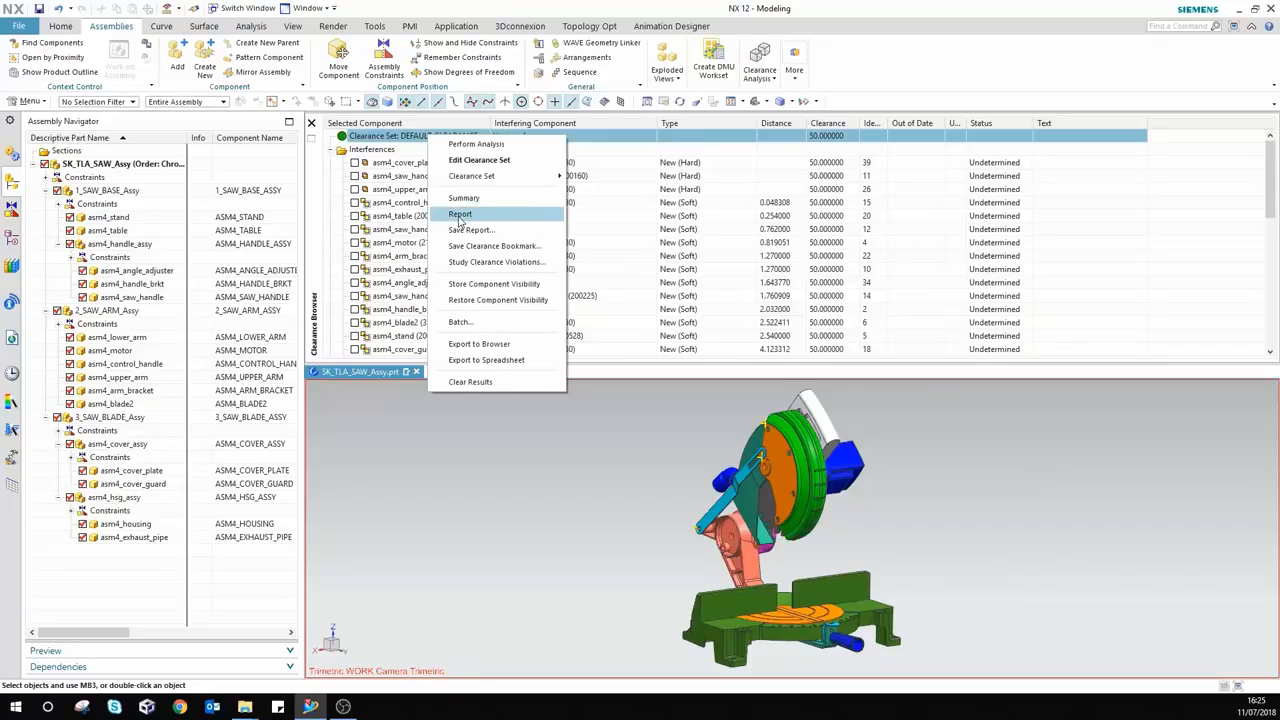
click(460, 216)
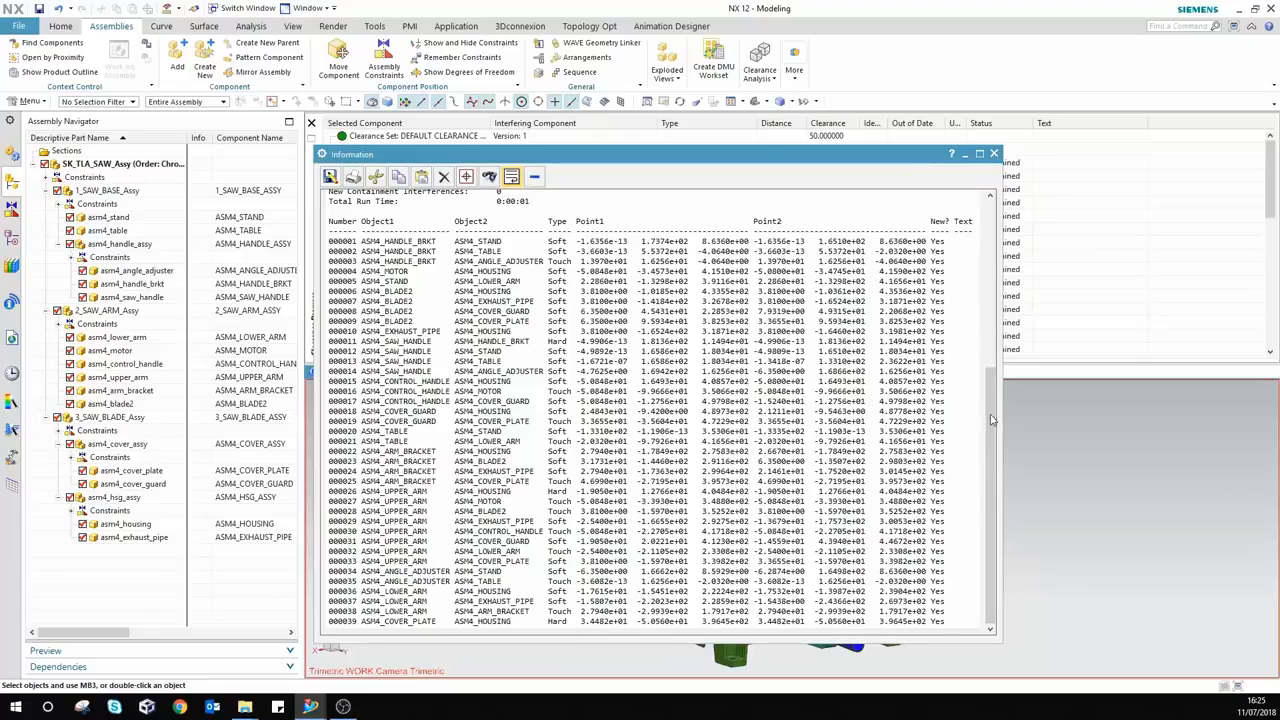
mouse_move(987, 429)
mouse_down()
mouse_move(997, 240)
mouse_move(980, 304)
mouse_move(979, 451)
mouse_up()
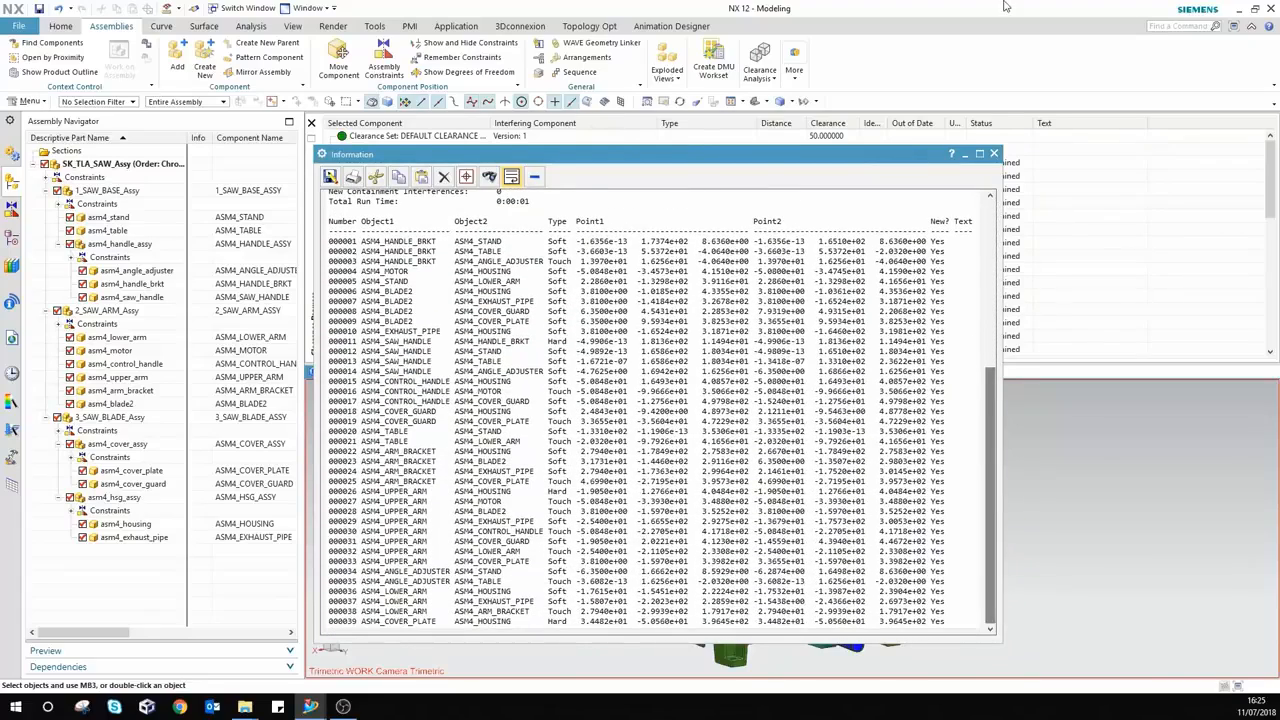
click(993, 153)
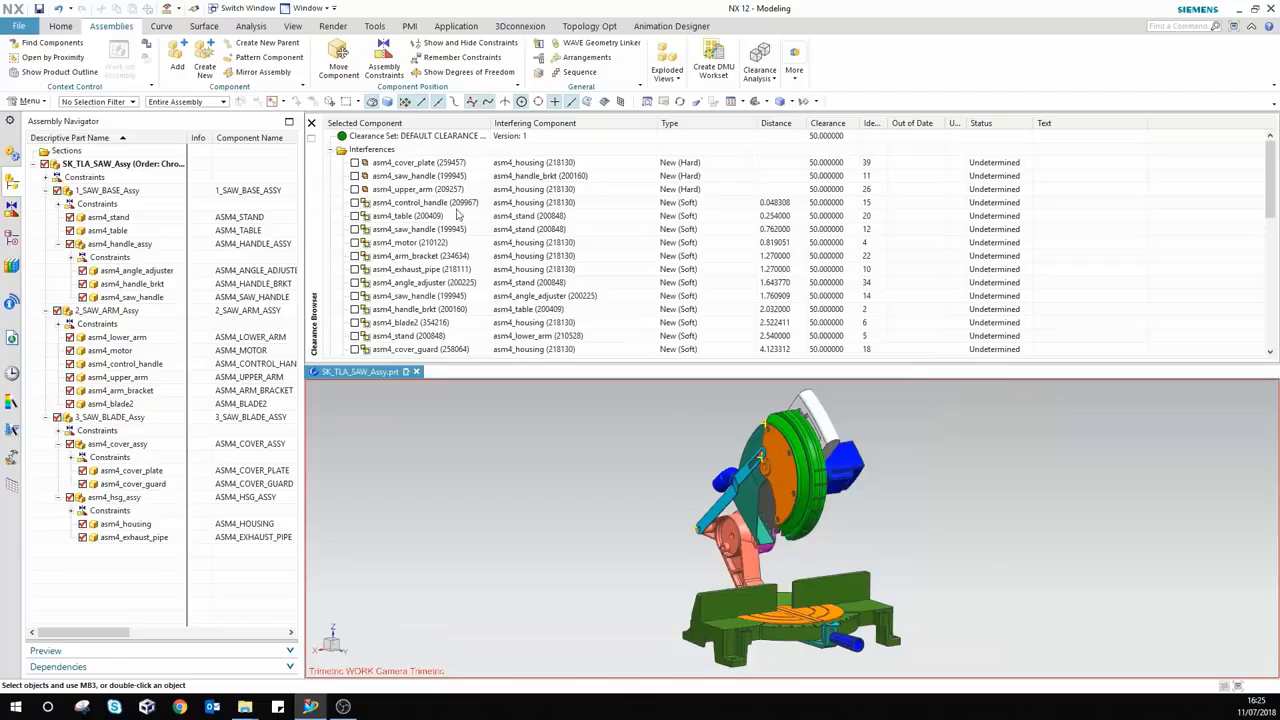
Step: Export the Default Clearance 50mm interference list to a Chrome web page, review it, then minimize Chrome
right_click(423, 137)
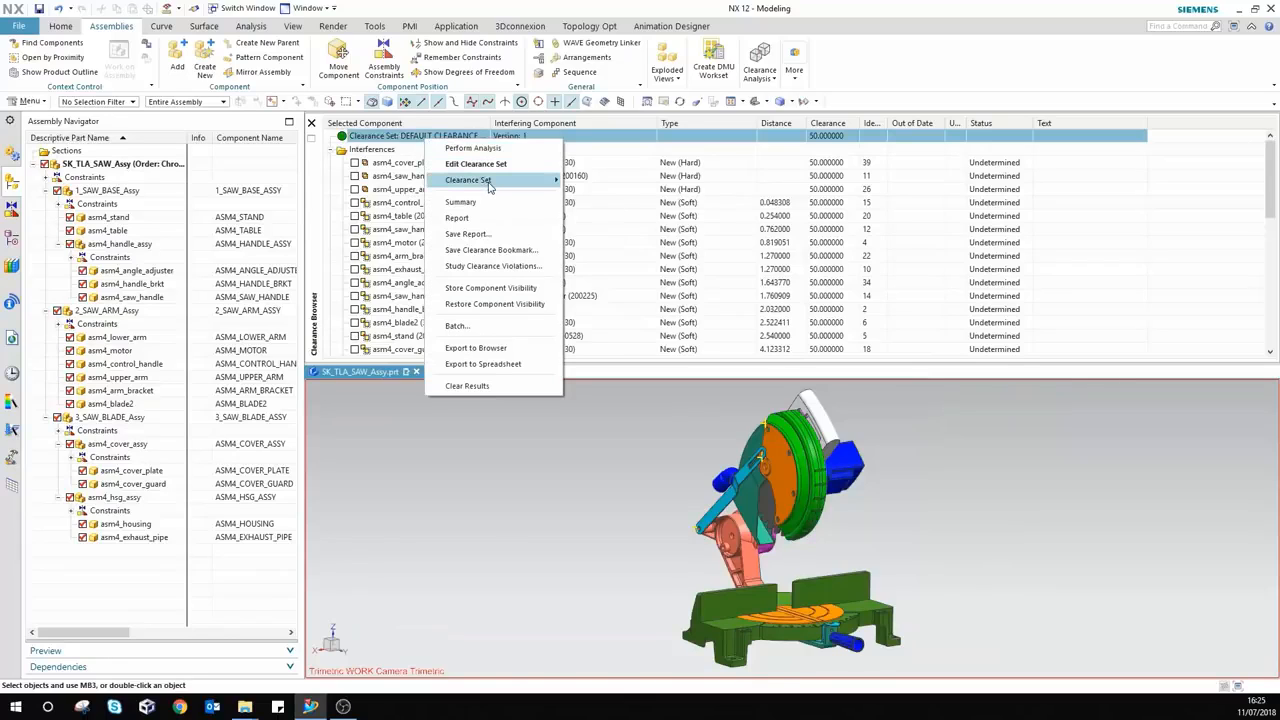
click(466, 349)
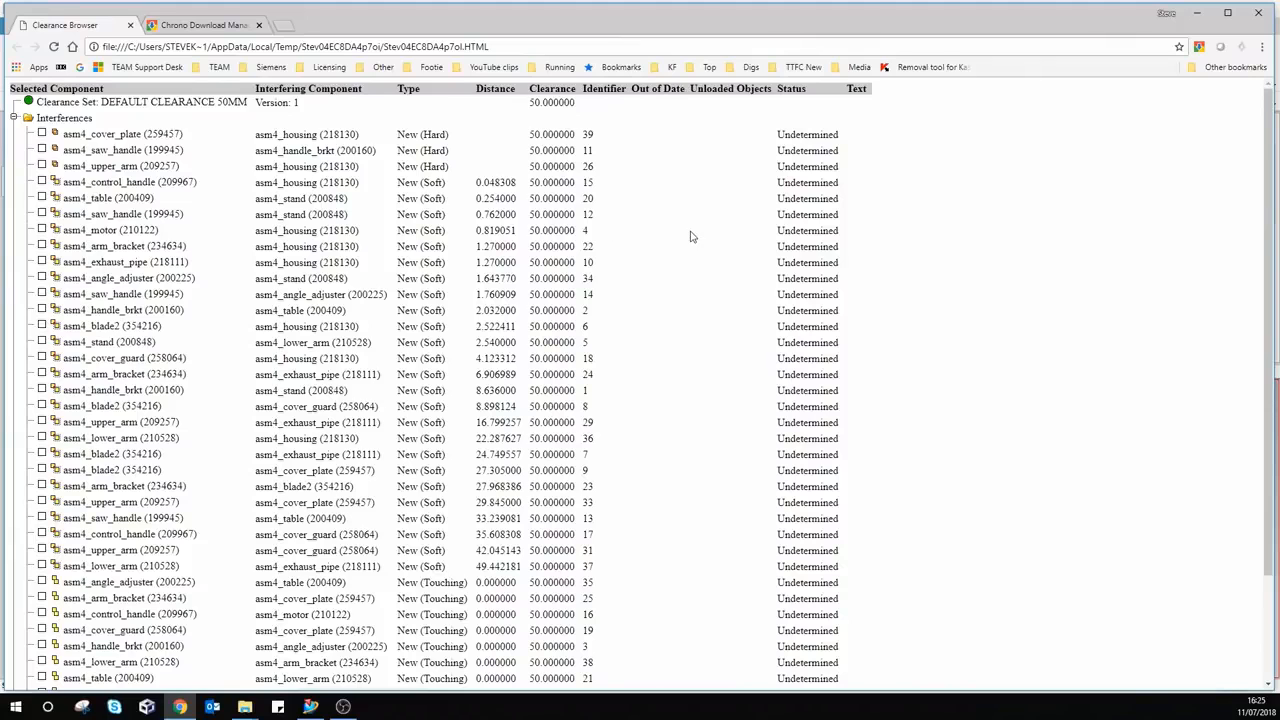
scroll(690, 237, down, 3)
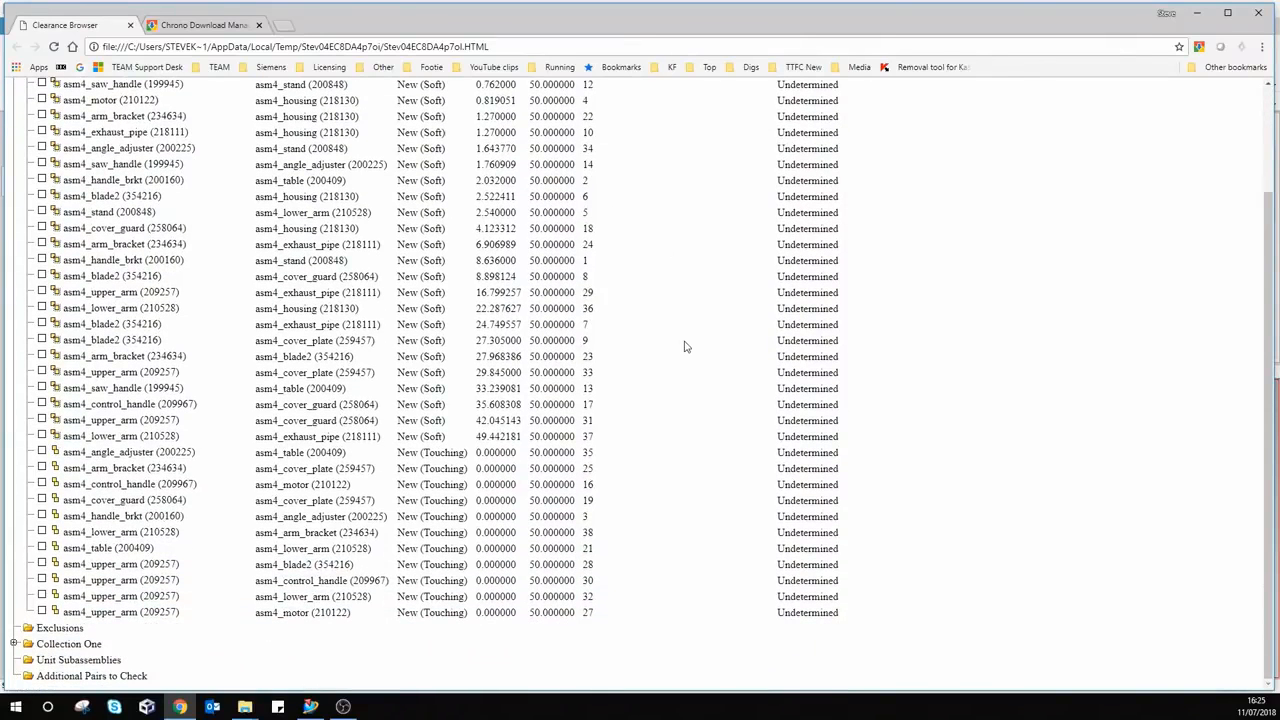
scroll(685, 347, up, 3)
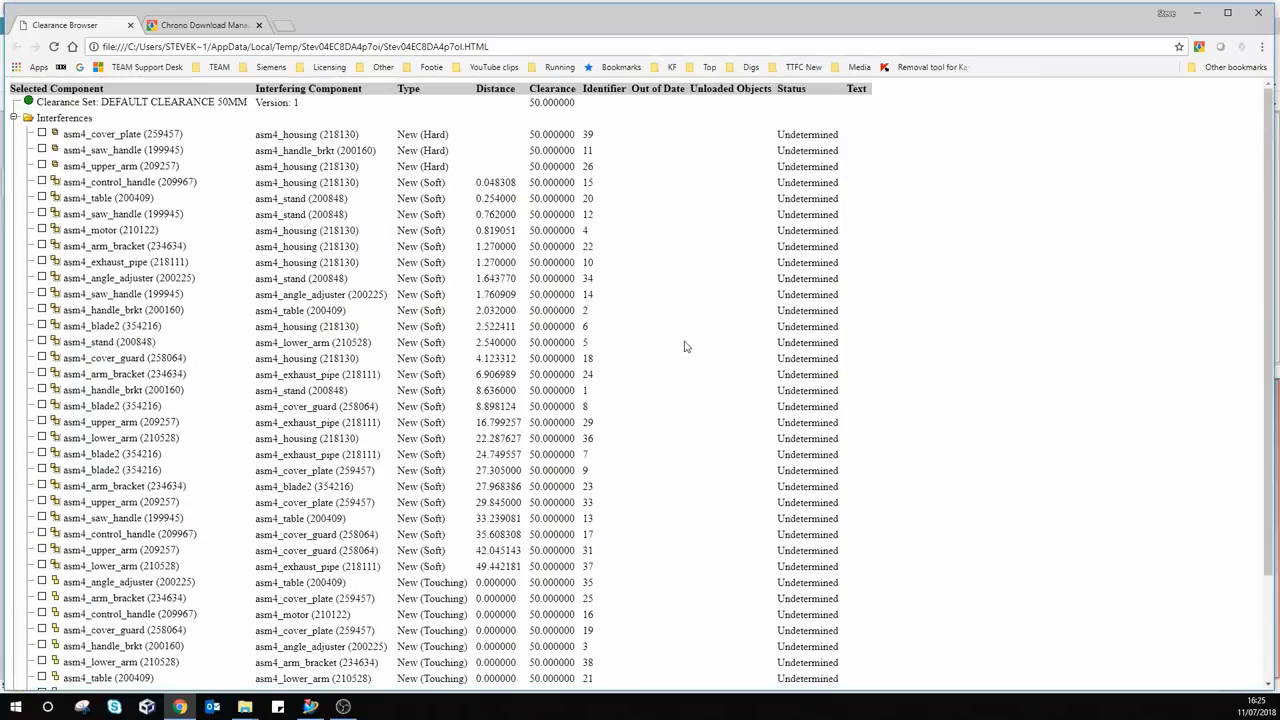
click(1198, 13)
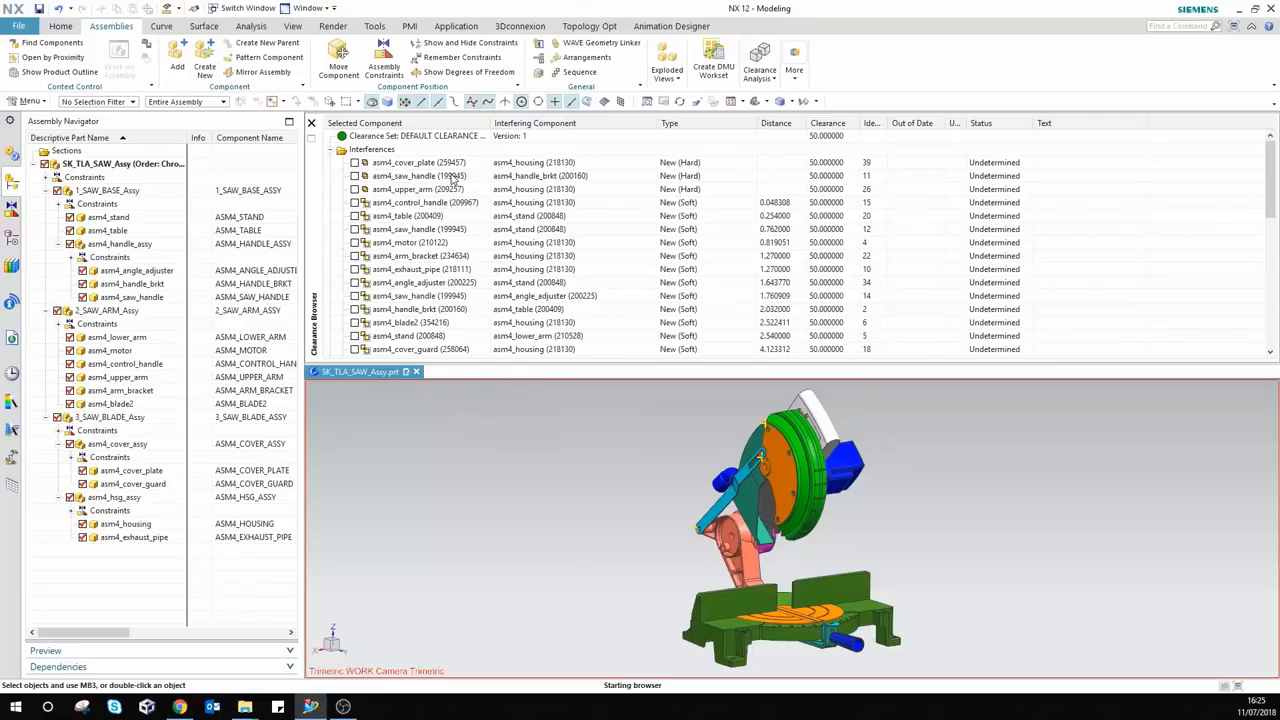
Step: Export the Default Clearance 50mm results to Excel, auto-fit all columns, then close the worksheet
right_click(440, 140)
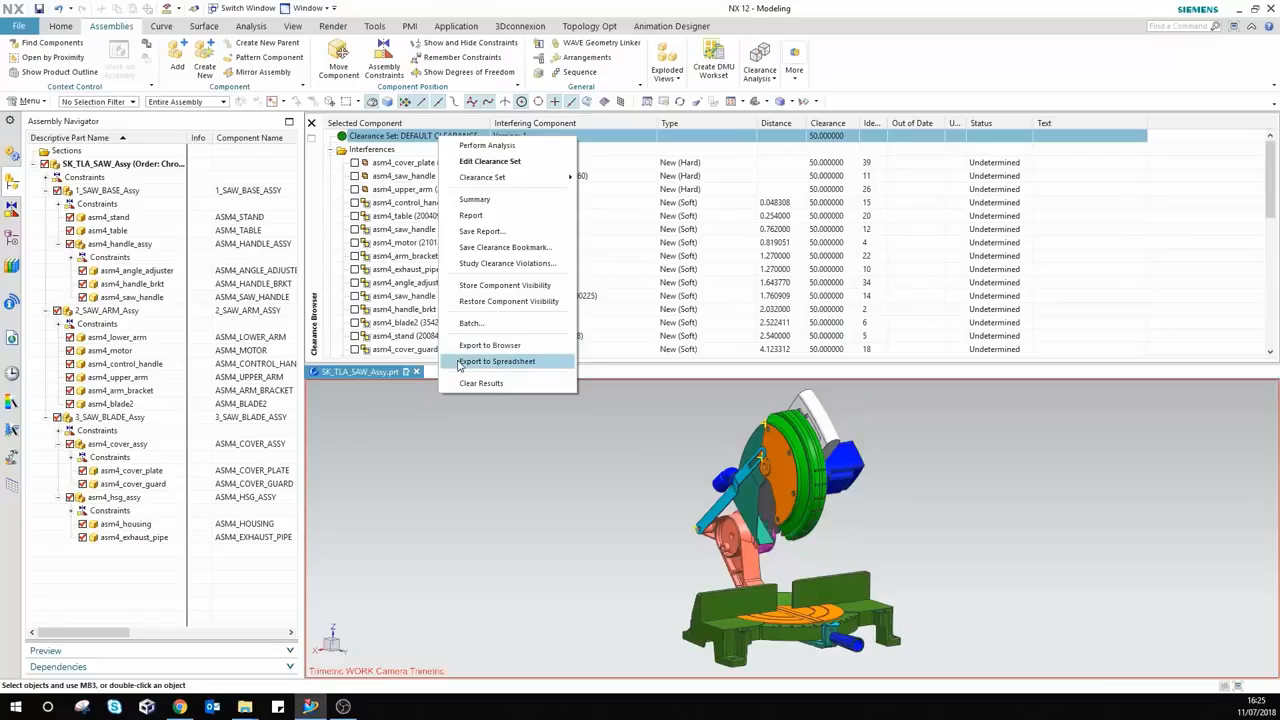
click(497, 361)
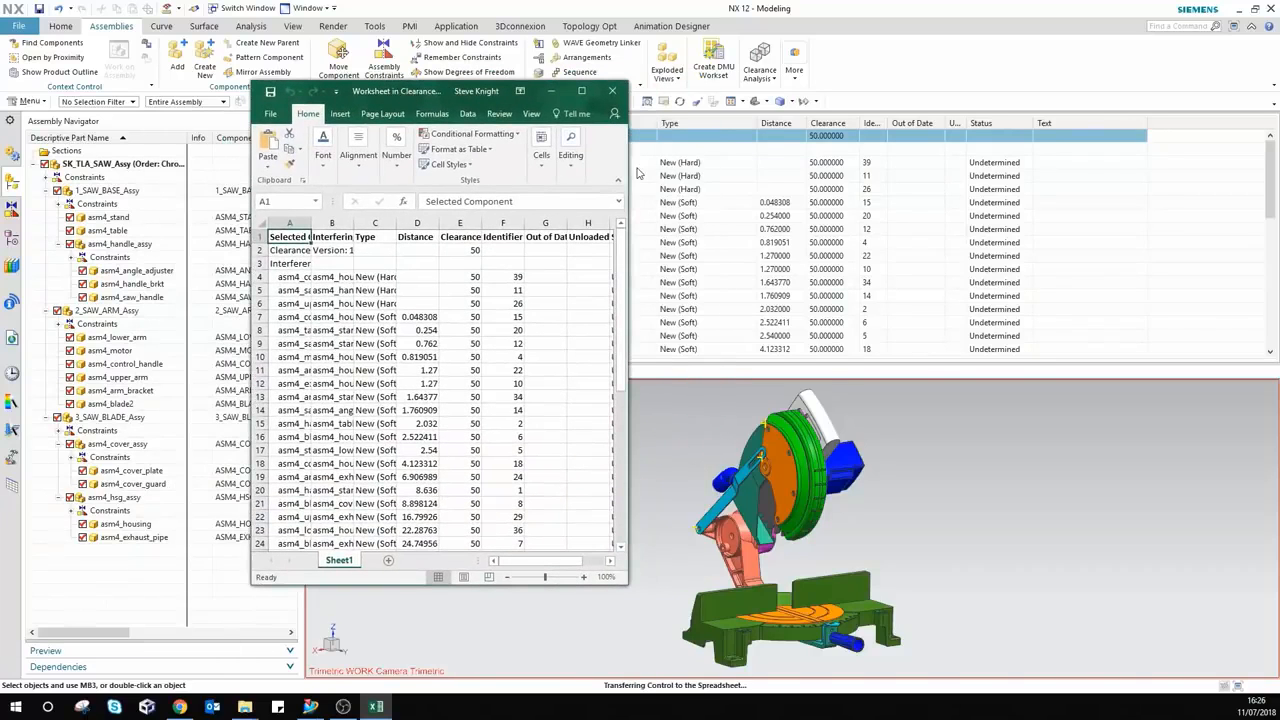
drag(630, 172, 1048, 105)
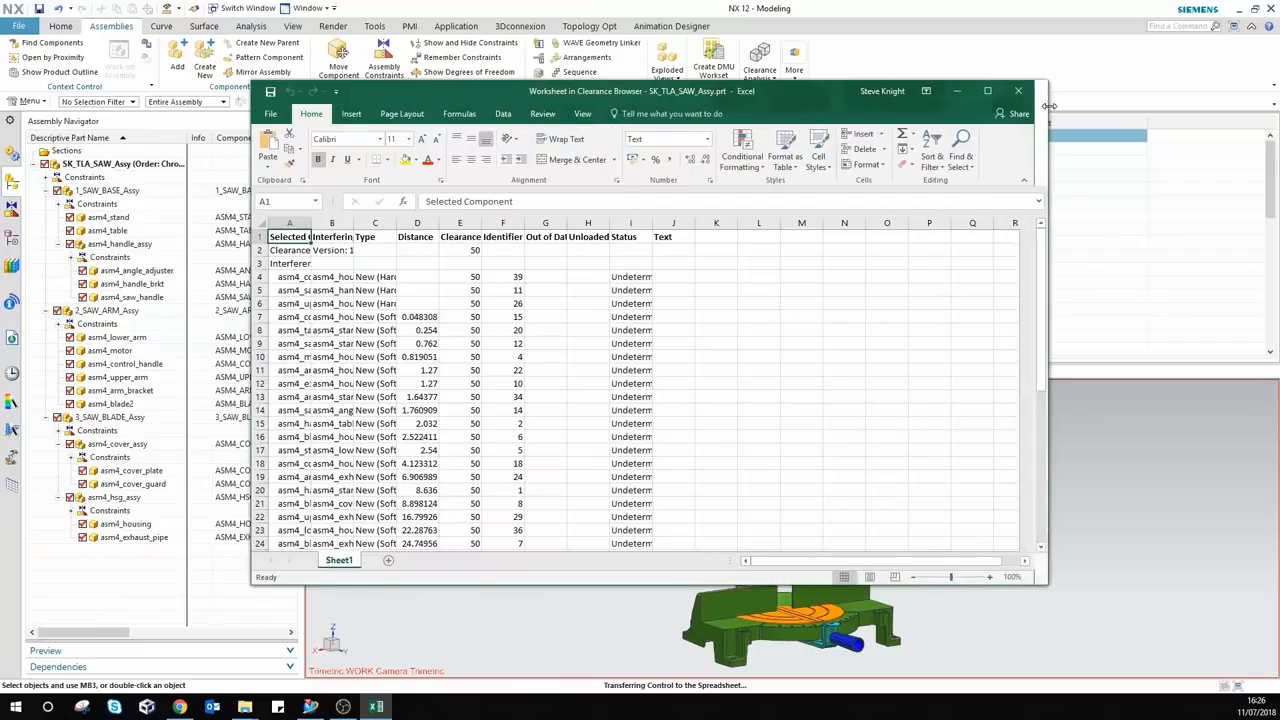
click(260, 222)
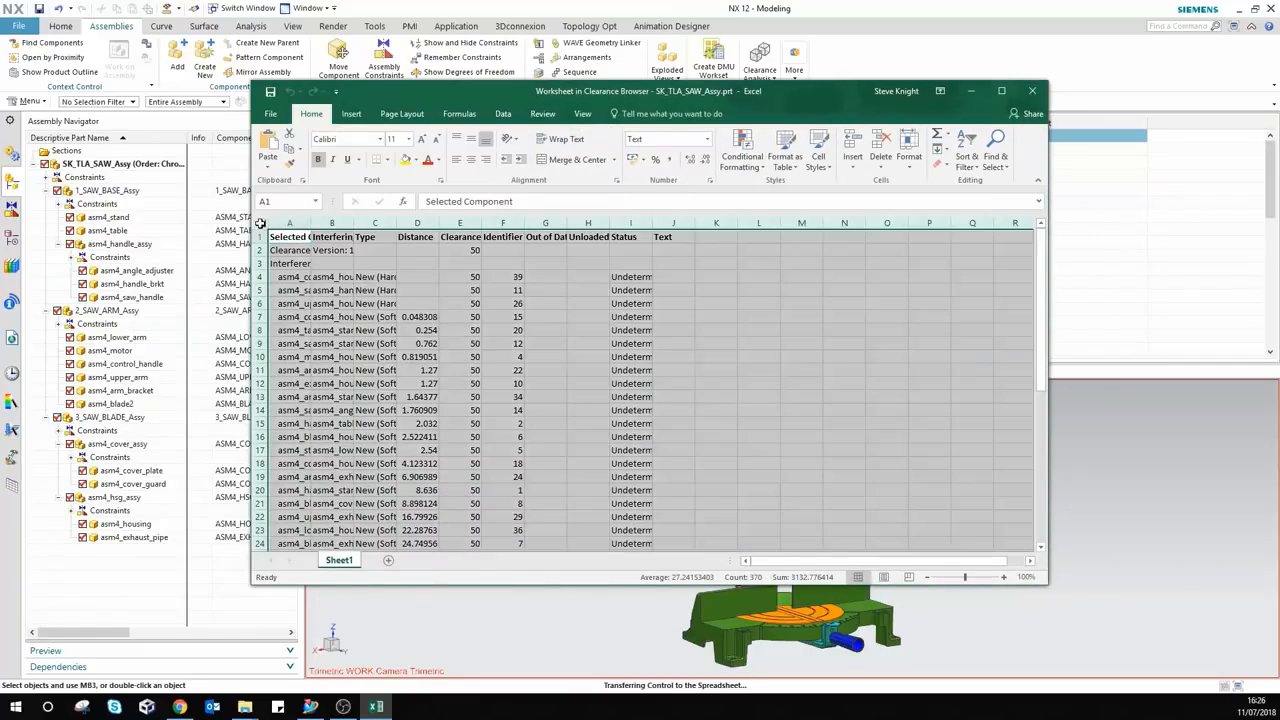
double_click(310, 222)
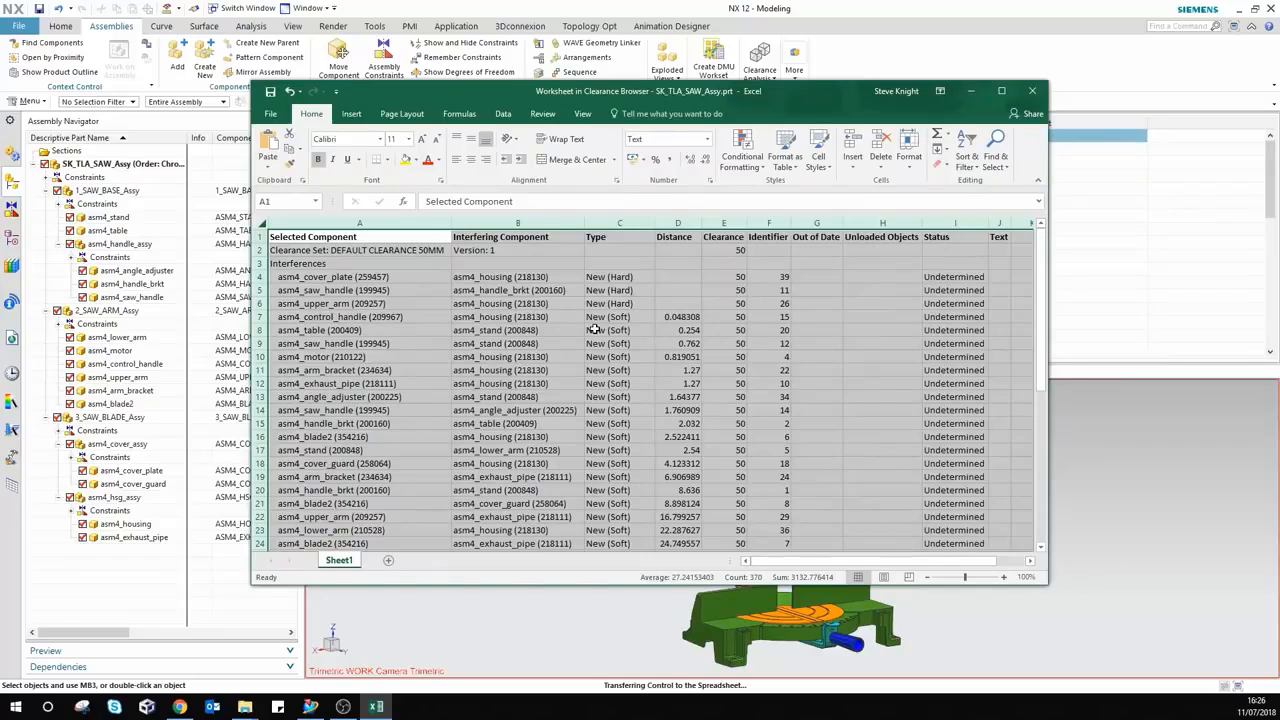
click(1034, 92)
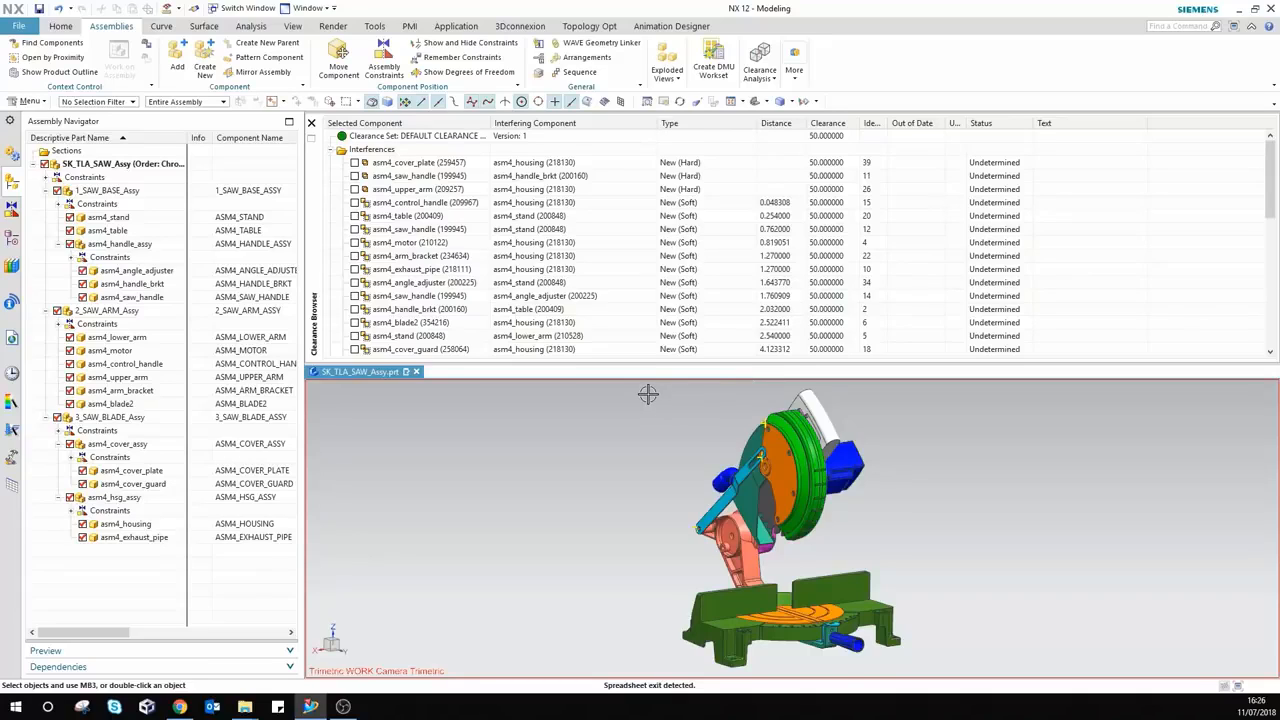
Step: Switch the displayed clearance set to ROUND ROBIN
right_click(437, 137)
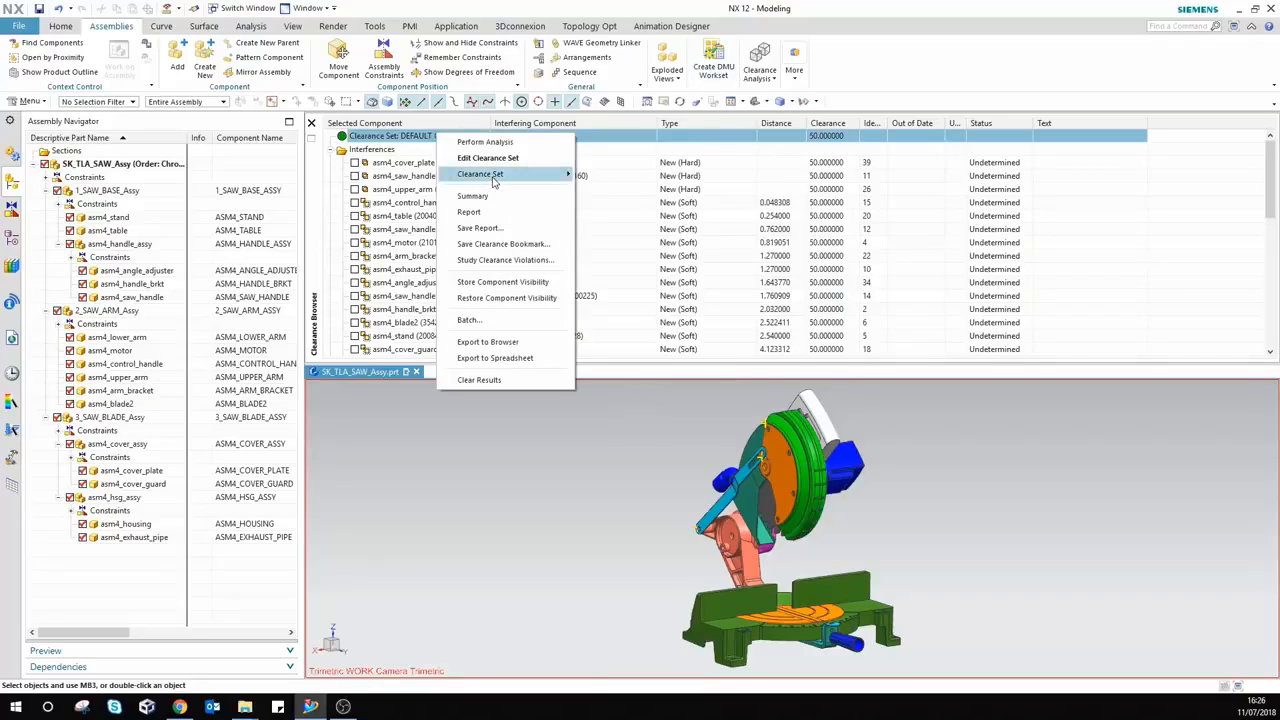
mouse_move(492, 176)
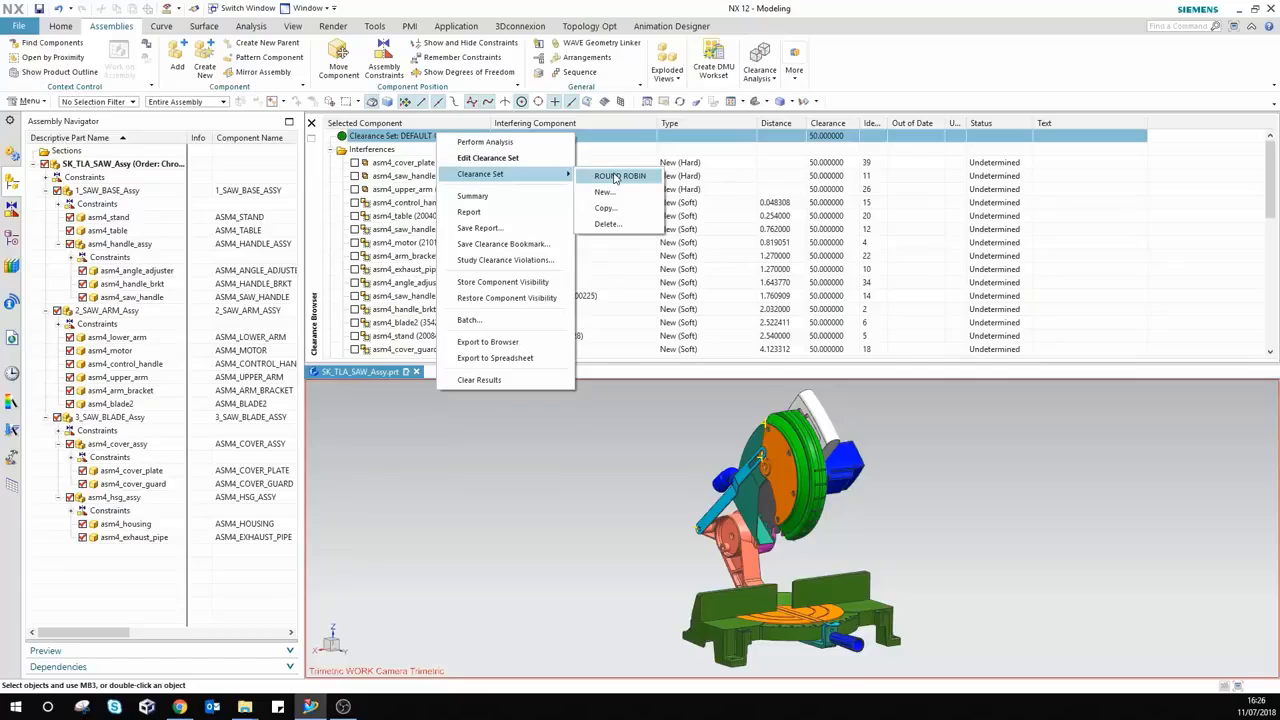
click(615, 177)
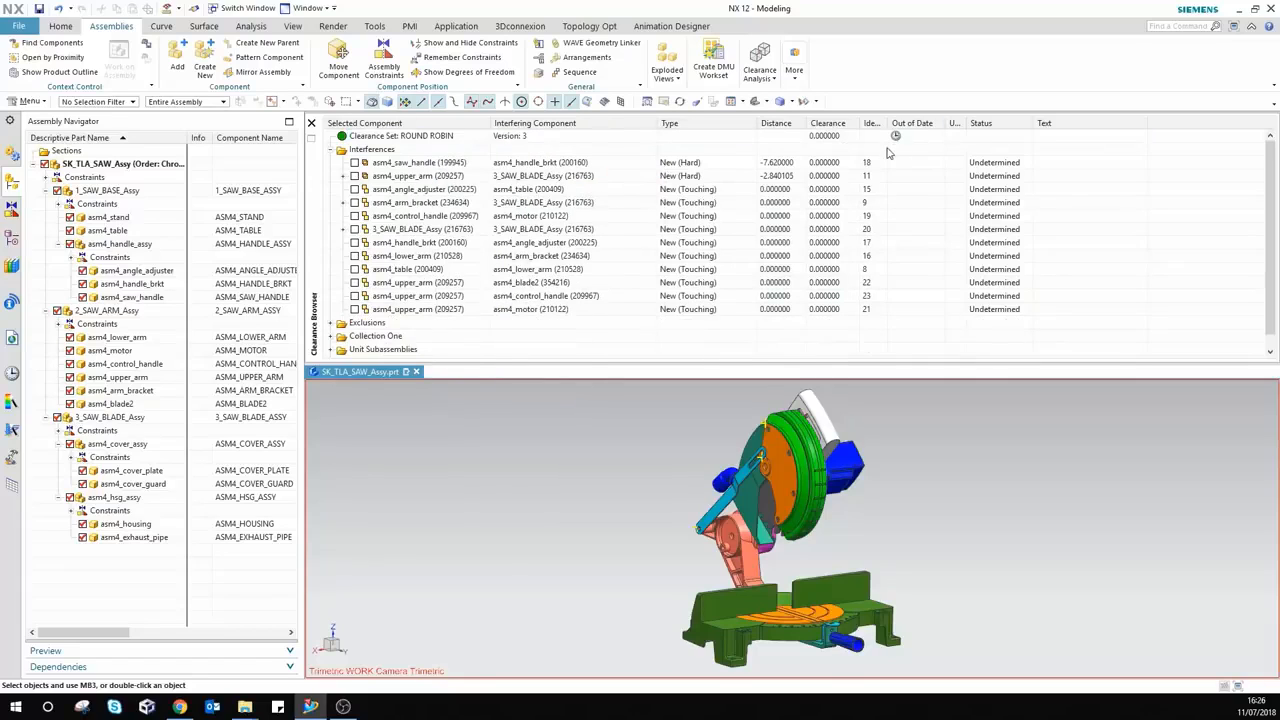
Step: Mark both clearance sets in the Delete list, then cancel so neither is deleted
right_click(458, 138)
mouse_move(497, 178)
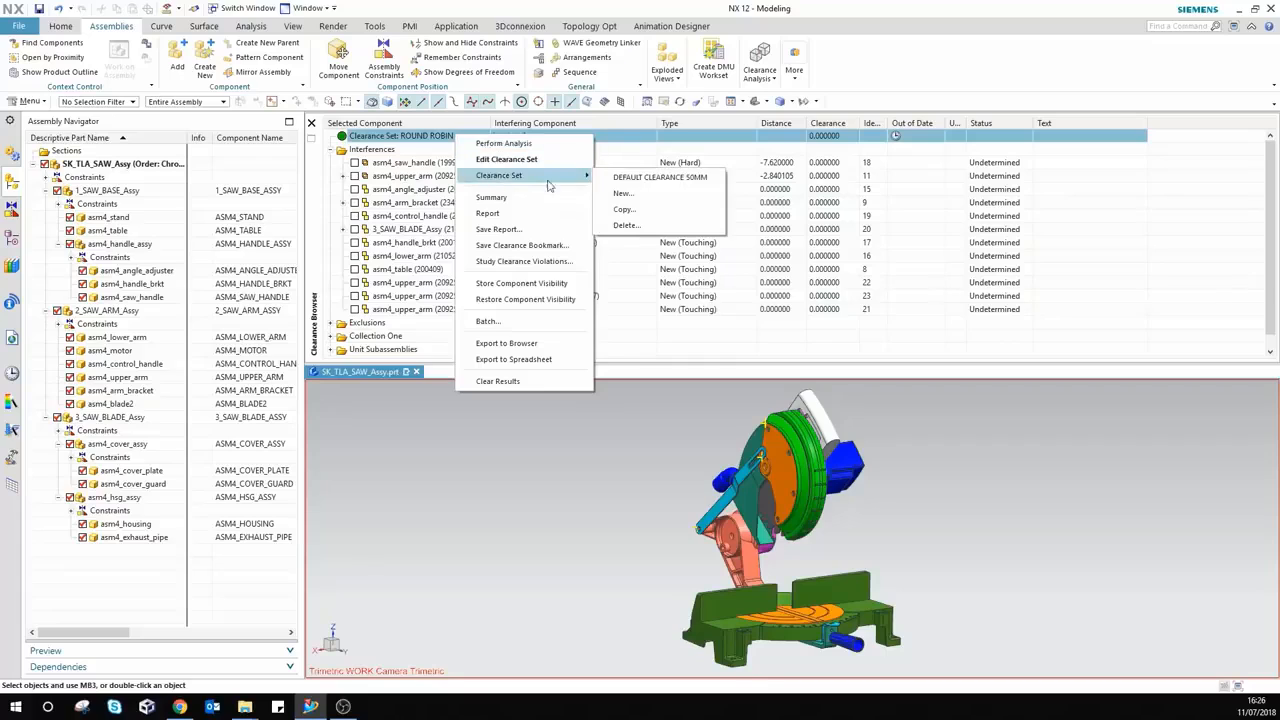
click(618, 225)
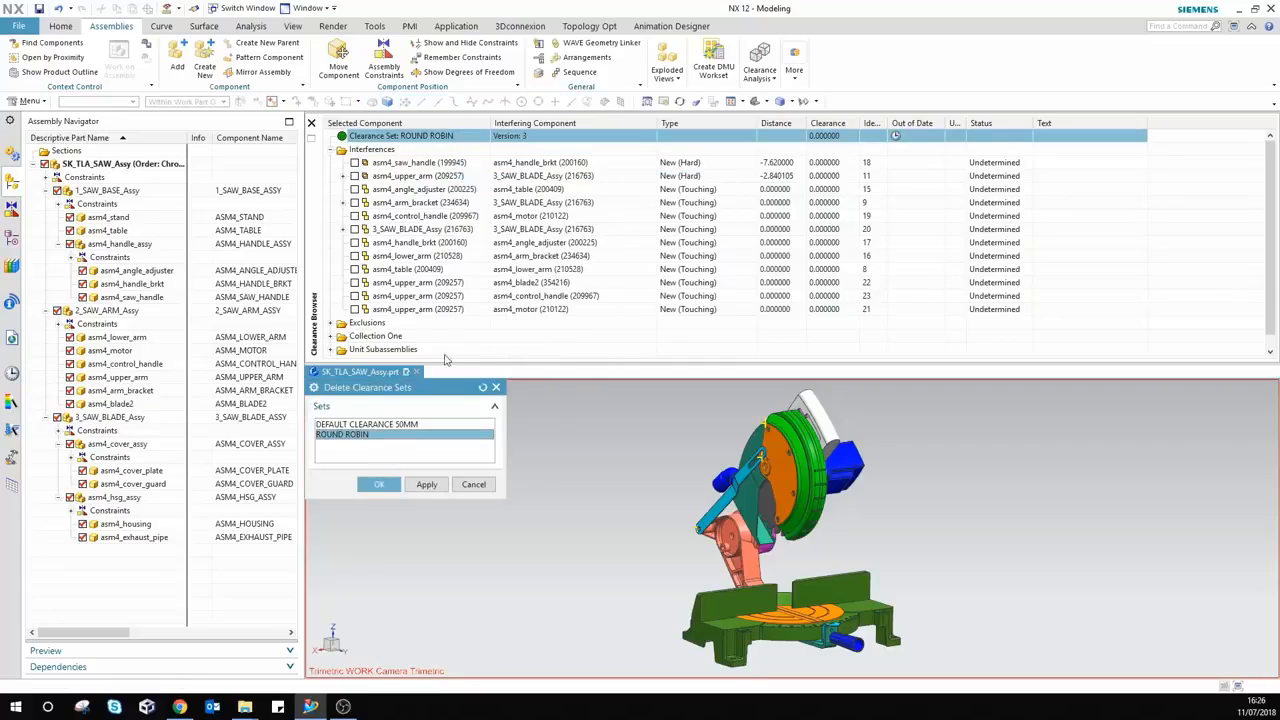
click(346, 425)
click(346, 435)
click(347, 426)
click(348, 436)
click(470, 484)
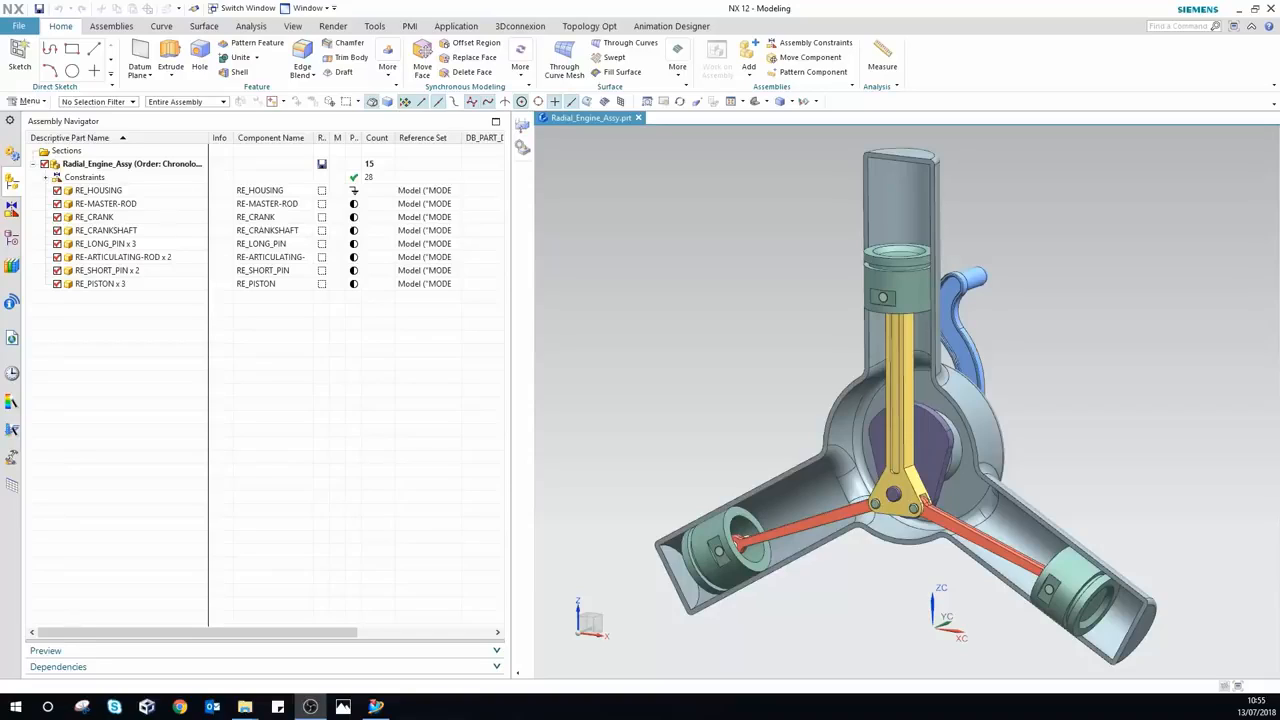
Step: Highlight RE_HOUSING, RE-MASTER-ROD, RE_CRANK and RE_CRANKSHAFT, then reselect the whole assembly
click(106, 166)
click(114, 190)
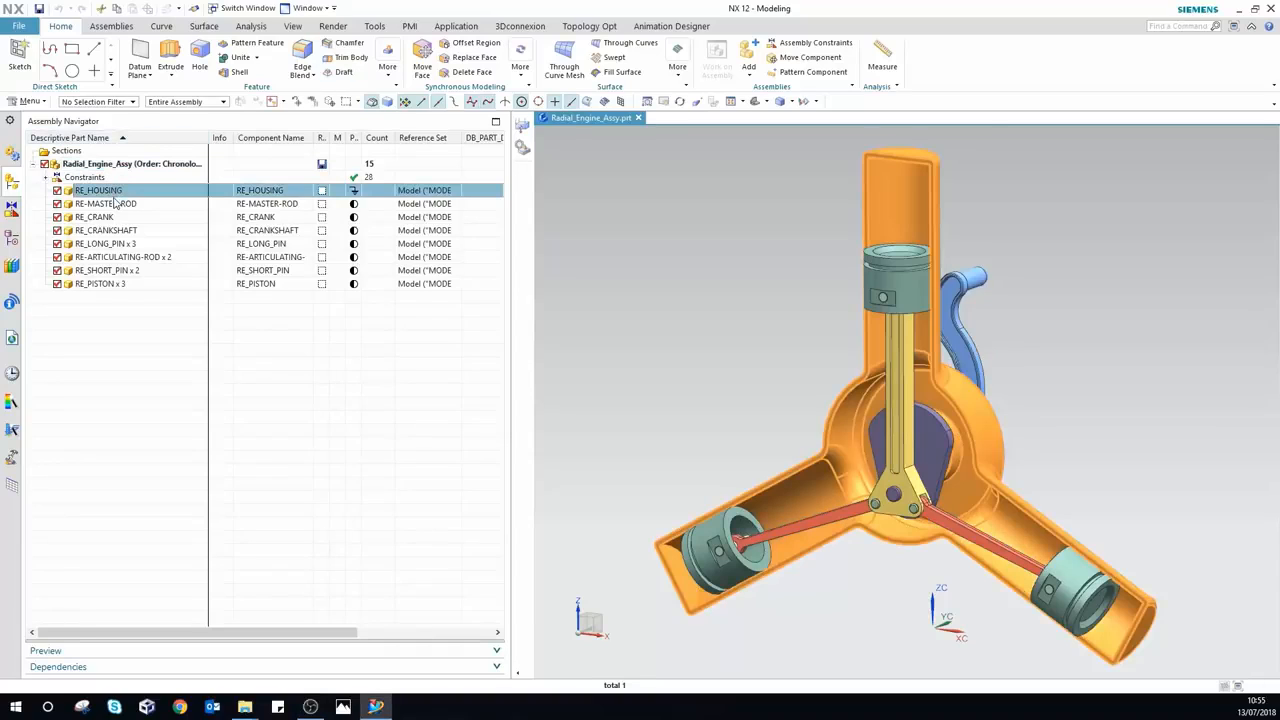
click(116, 203)
click(108, 217)
click(105, 230)
click(113, 165)
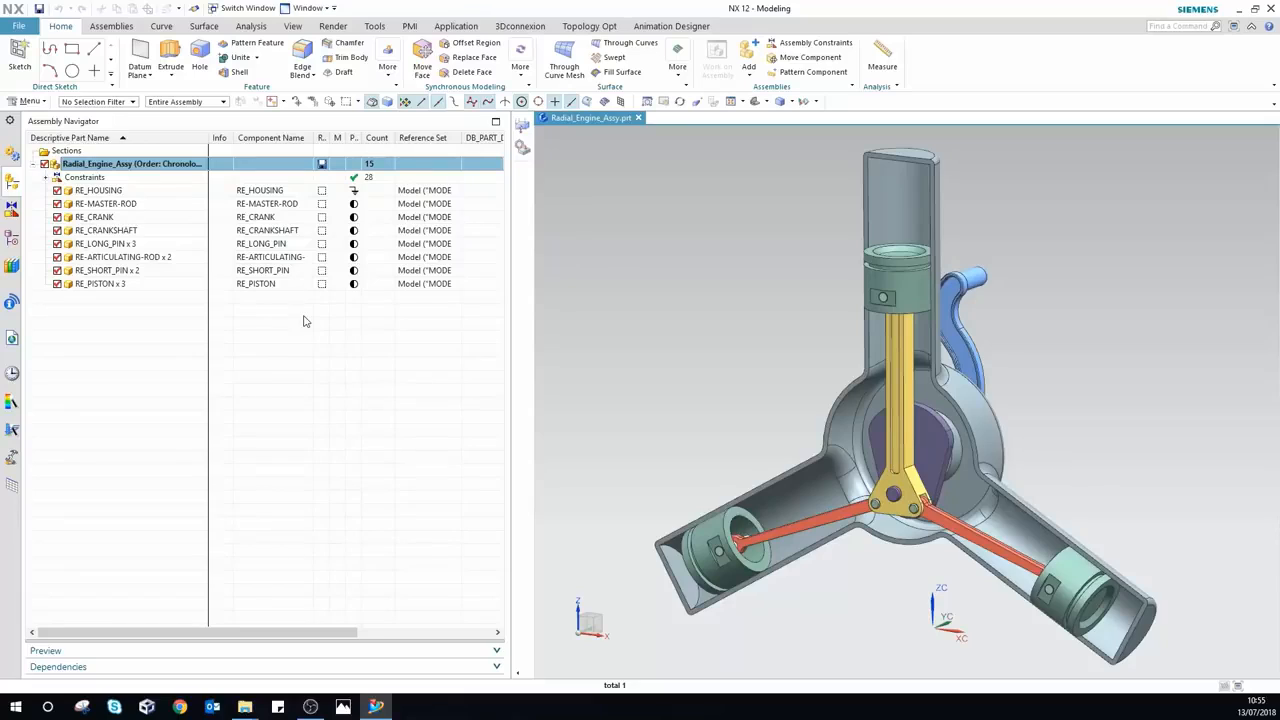
Step: Add Weight Status and Weight (kg) columns to the assembly navigator
right_click(276, 140)
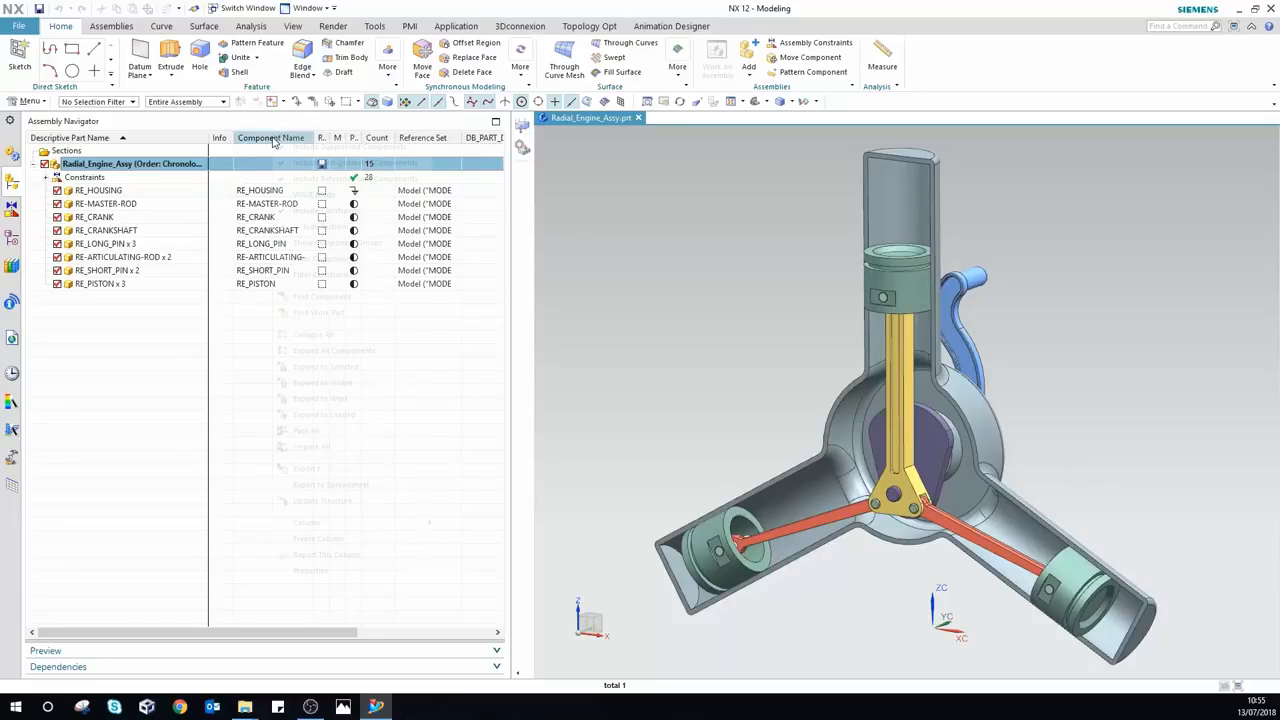
right_click(188, 139)
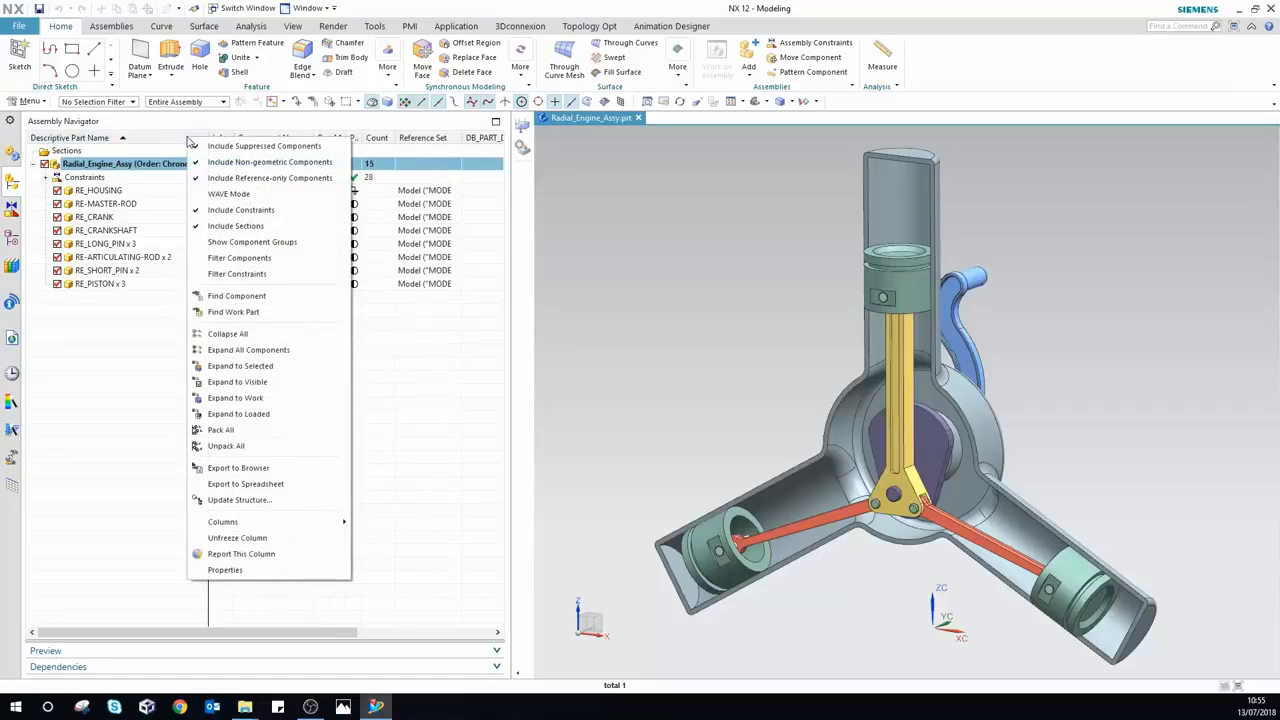
mouse_move(288, 529)
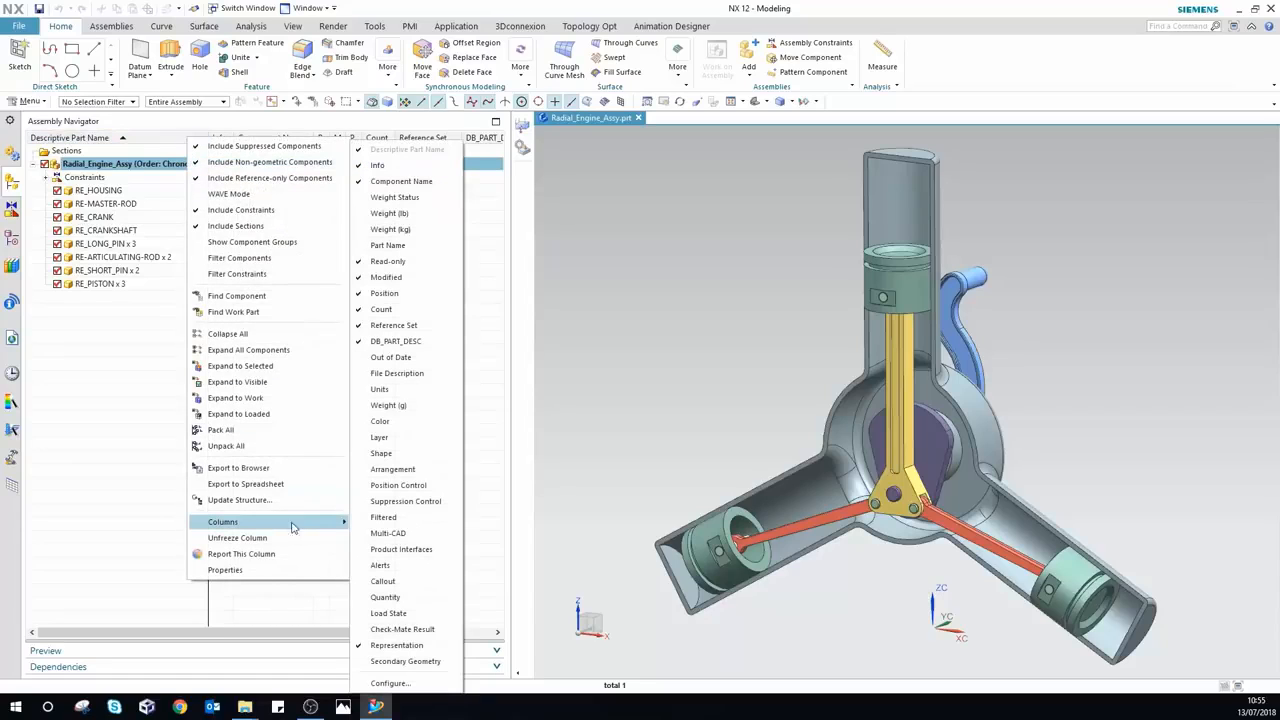
click(368, 198)
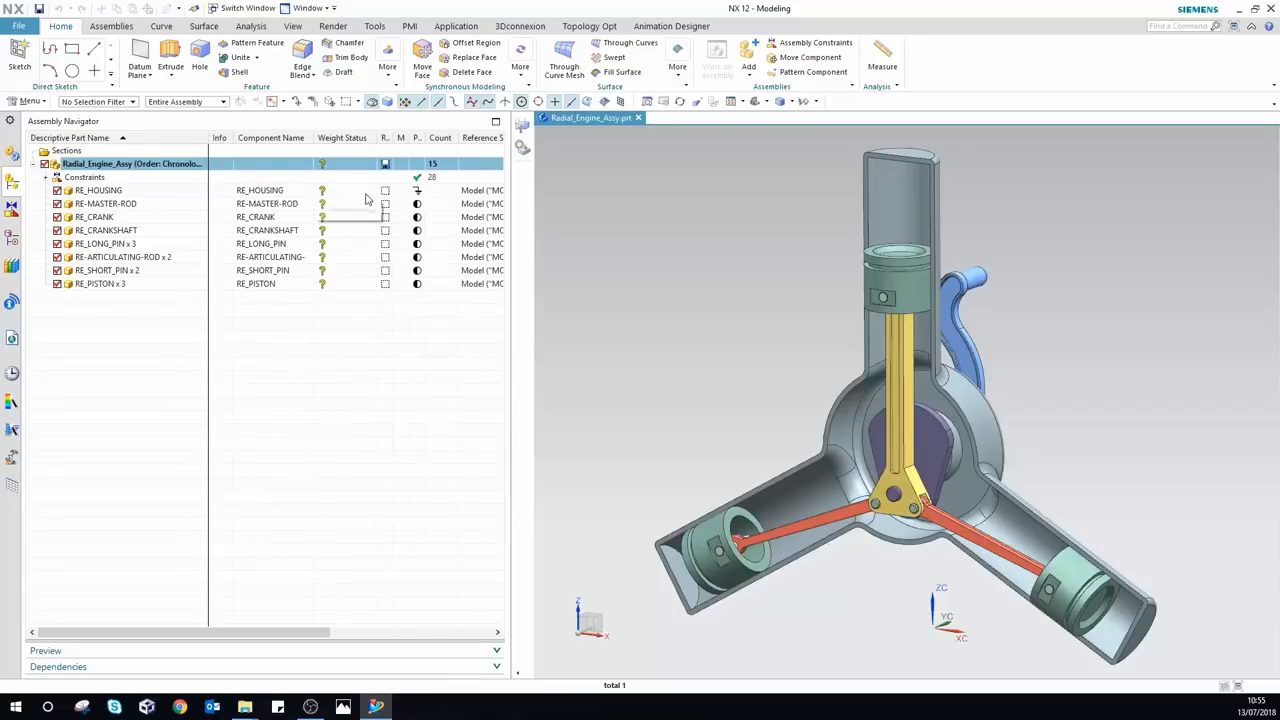
right_click(346, 147)
mouse_move(470, 527)
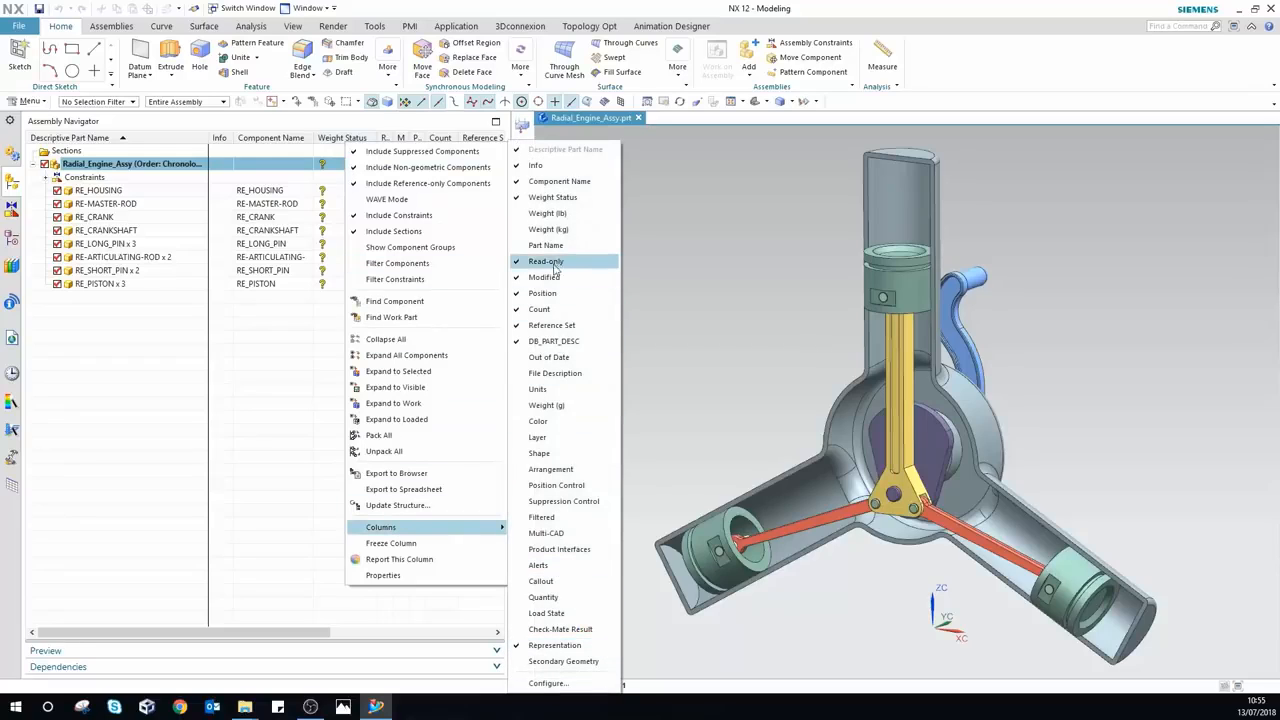
click(522, 235)
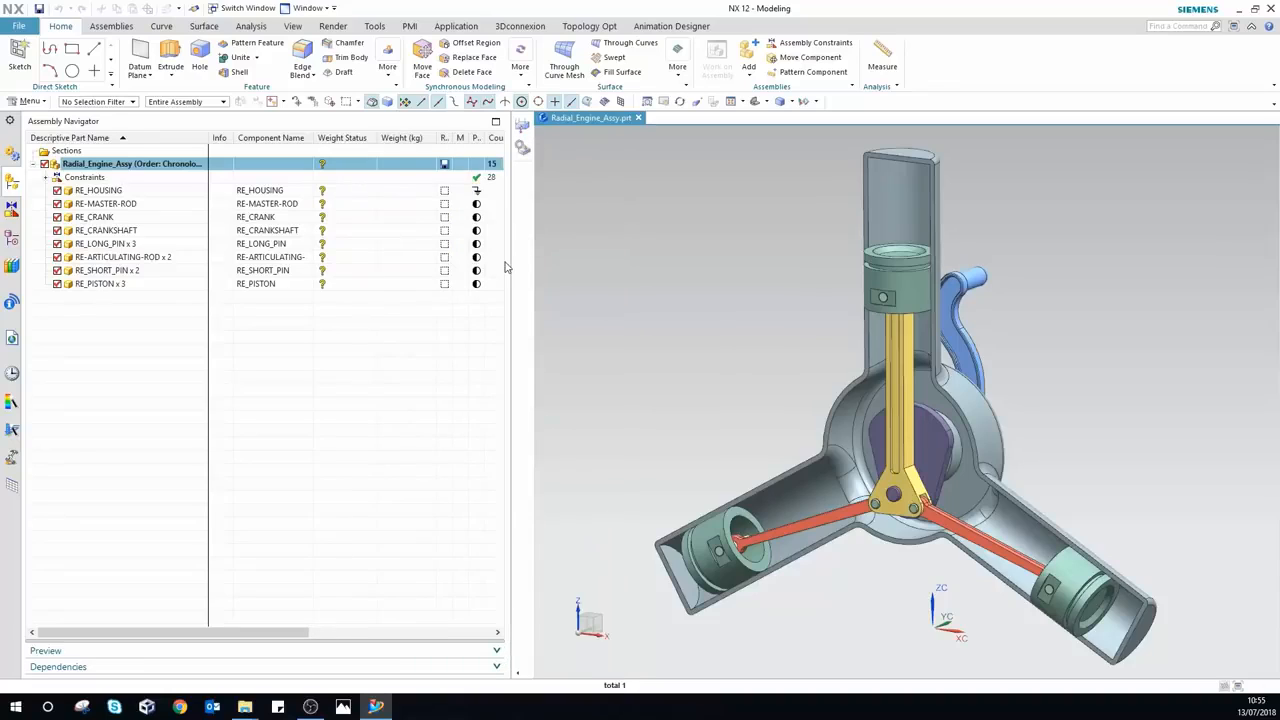
Step: Bring up the navigator's Columns > Configure settings
right_click(348, 139)
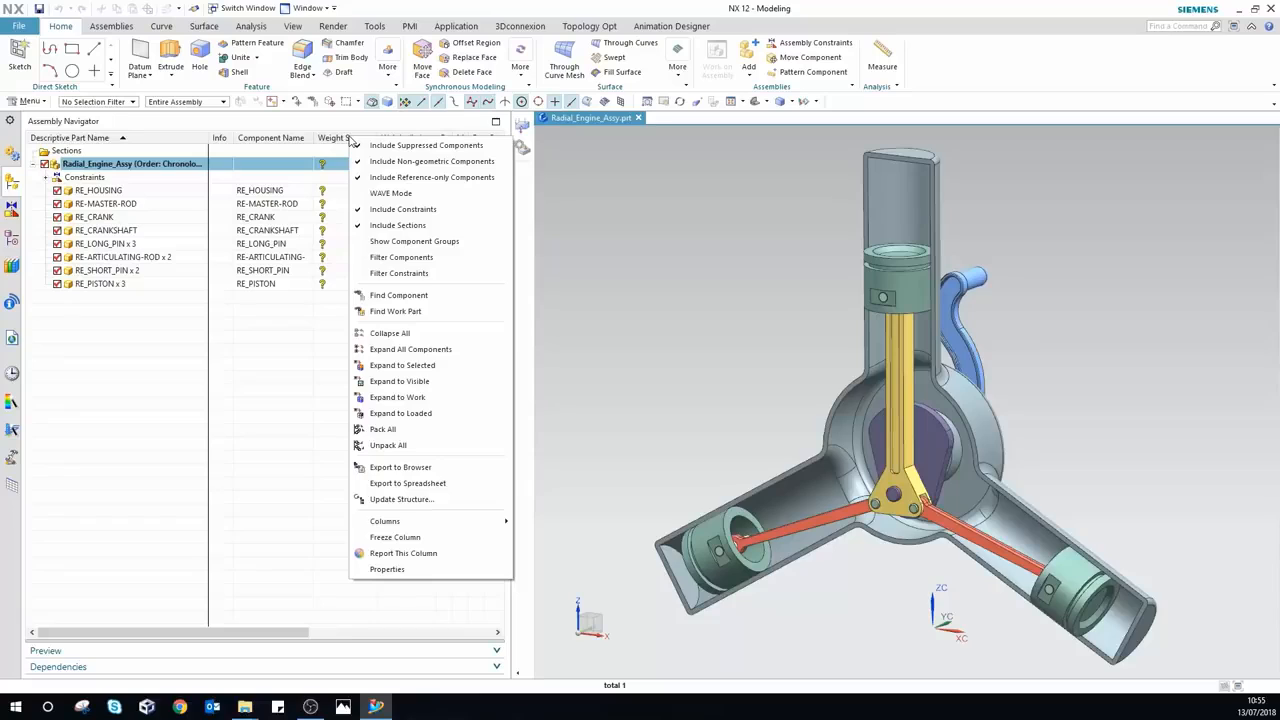
mouse_move(458, 526)
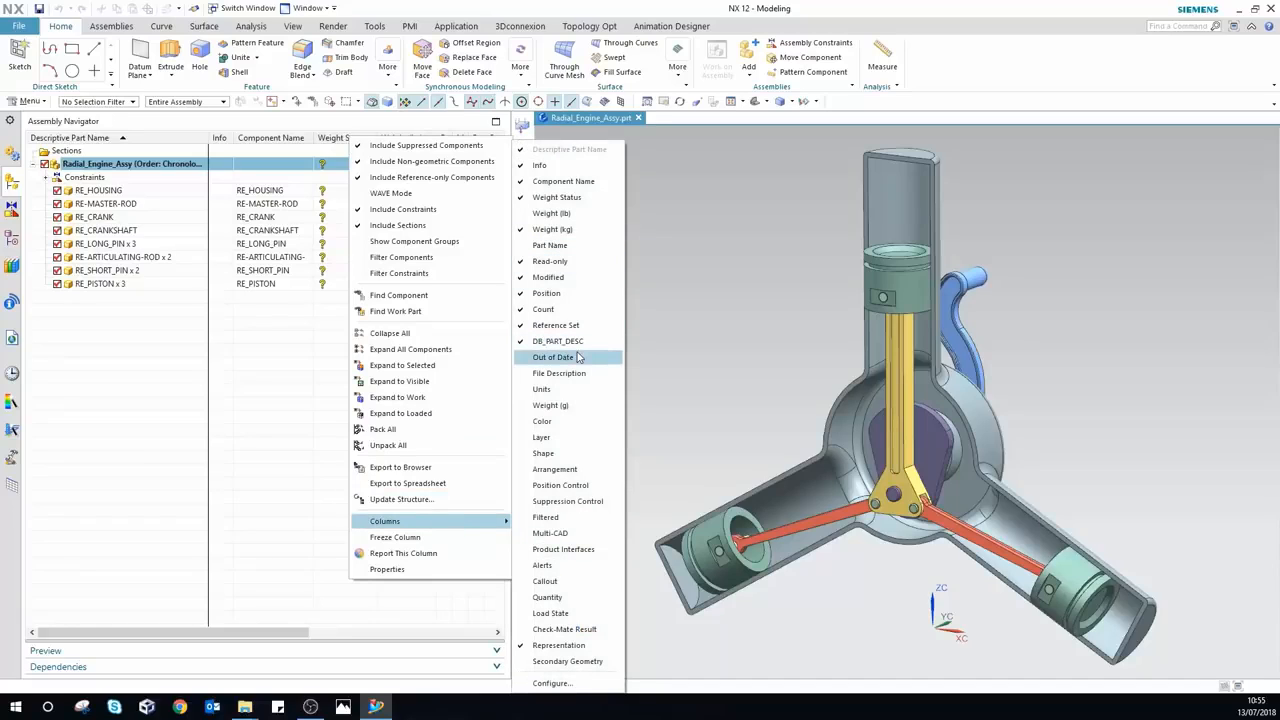
click(553, 682)
Step: Add Material as a new attribute column in Assembly Navigator Properties
click(572, 328)
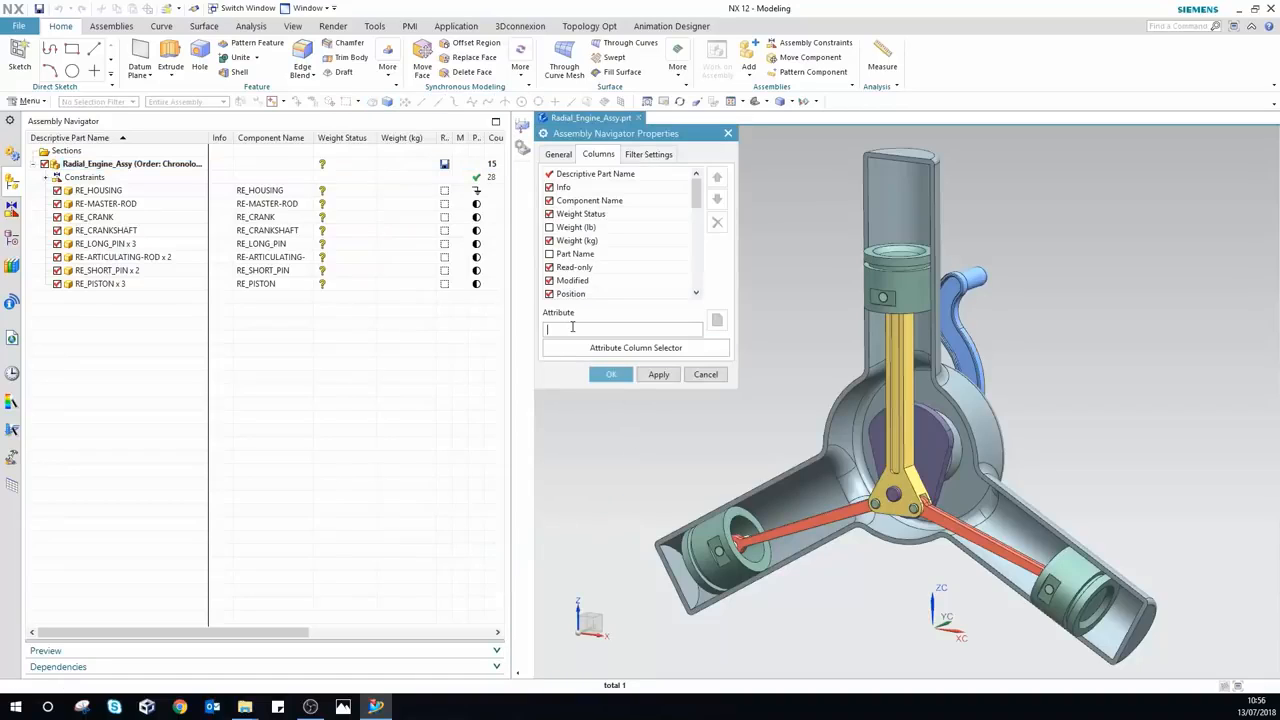
text(Material)
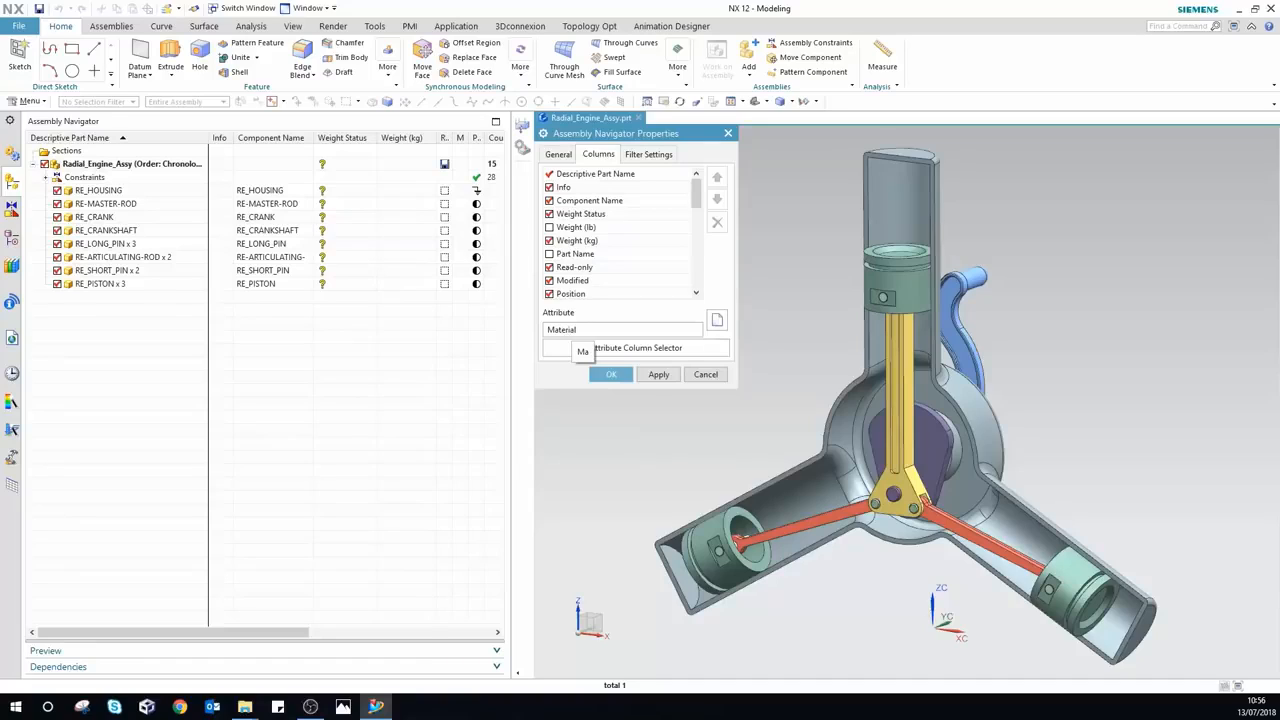
key(Return)
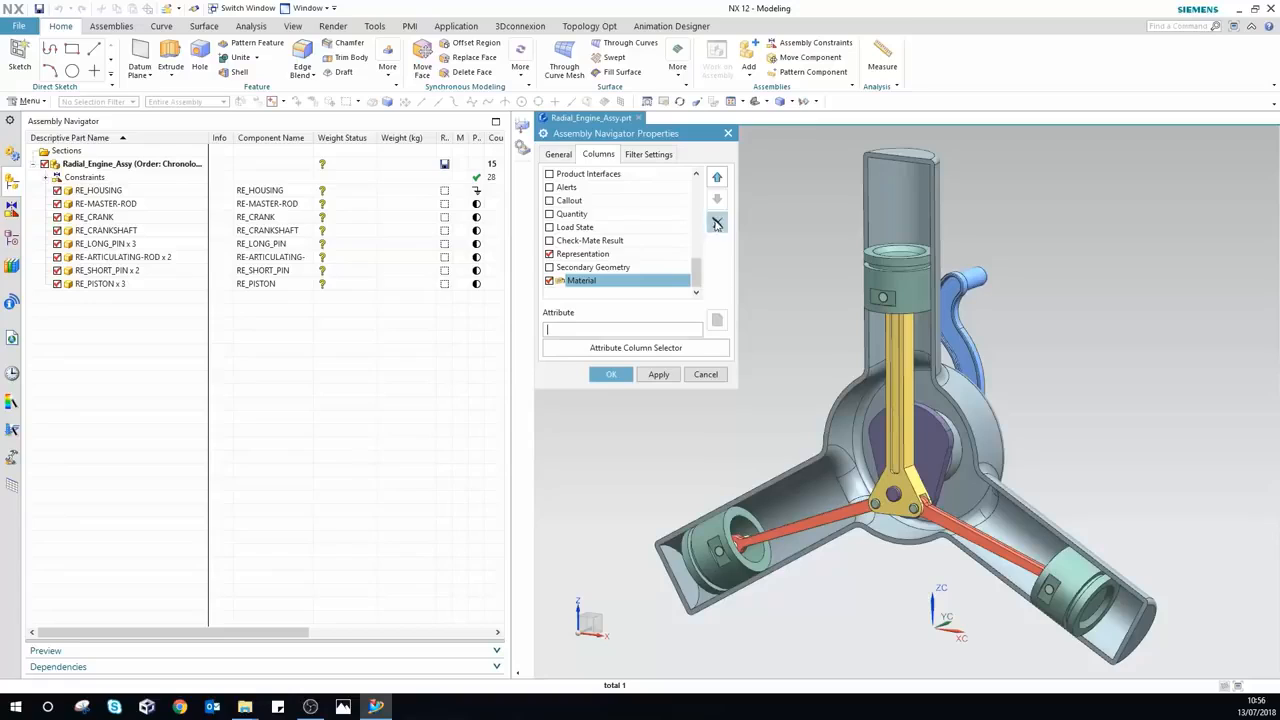
Step: Move the Material column up to sit just below Component Name and apply
click(718, 177)
click(718, 177)
click(718, 177)
click(718, 177)
click(718, 177)
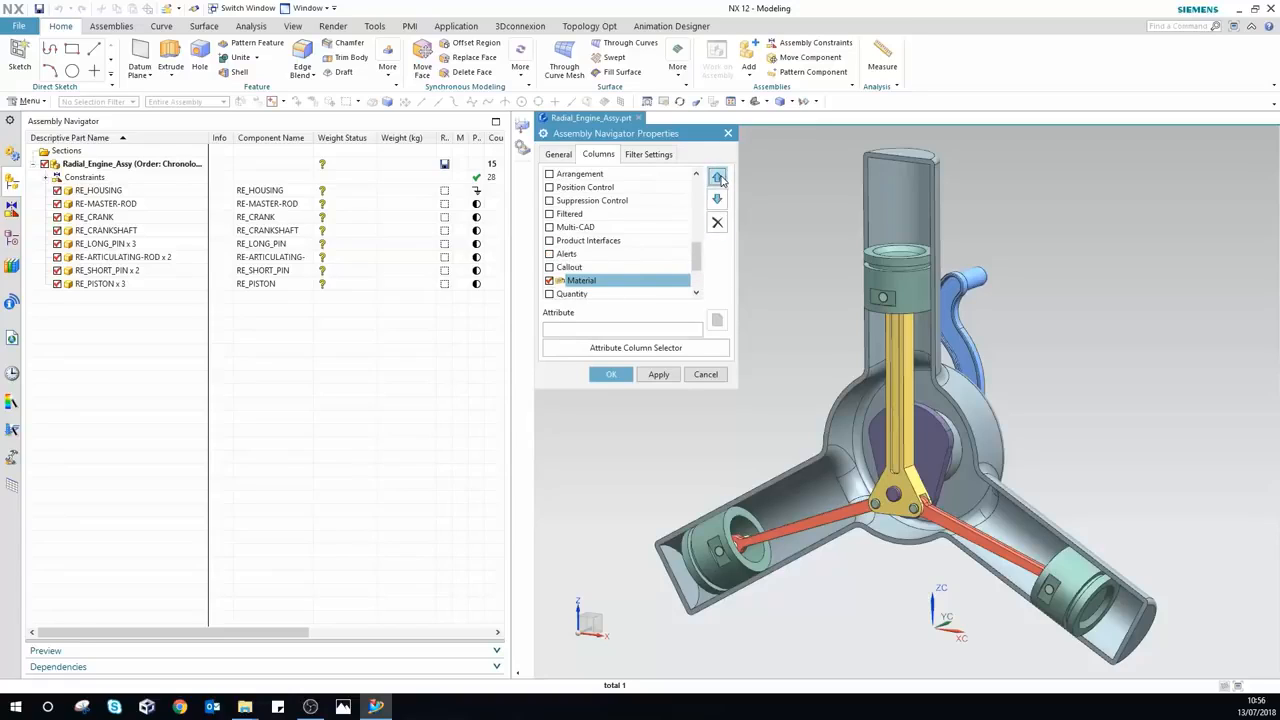
click(718, 177)
click(718, 177)
click(718, 177)
click(718, 177)
click(718, 177)
click(718, 177)
click(718, 177)
click(718, 177)
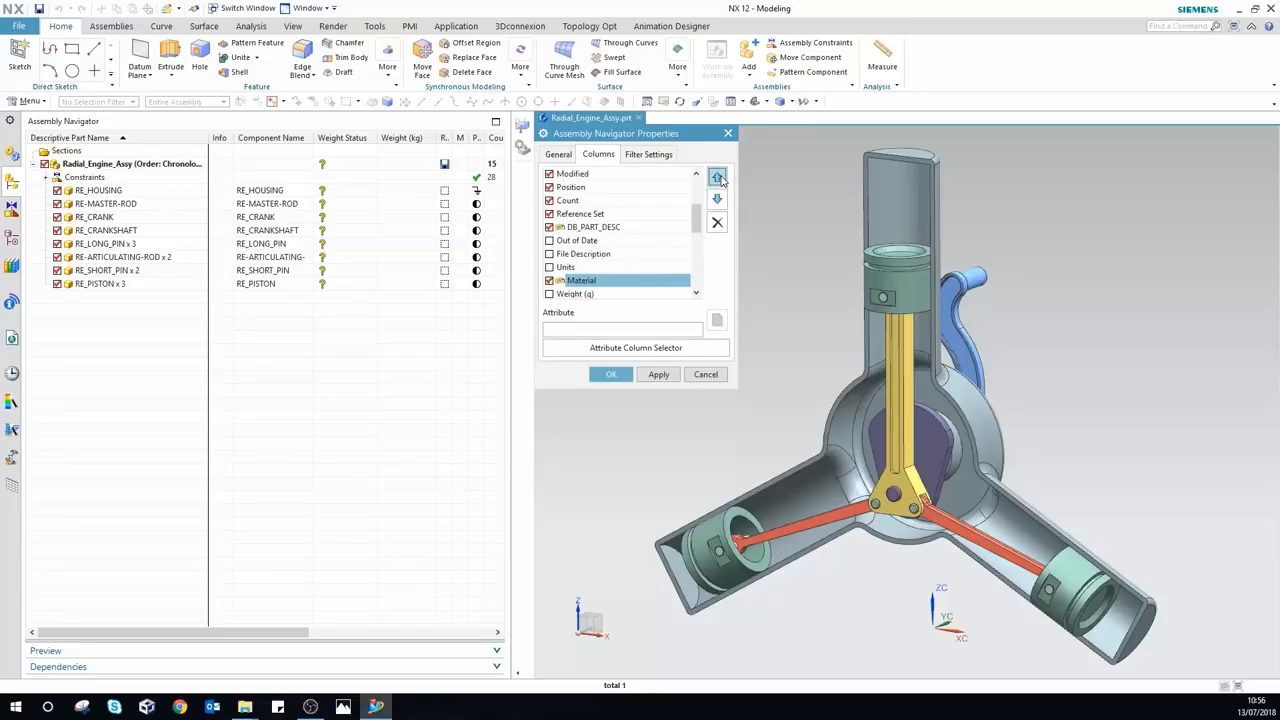
click(718, 177)
click(718, 177)
click(718, 177)
click(718, 177)
click(718, 177)
click(718, 177)
click(718, 177)
click(718, 177)
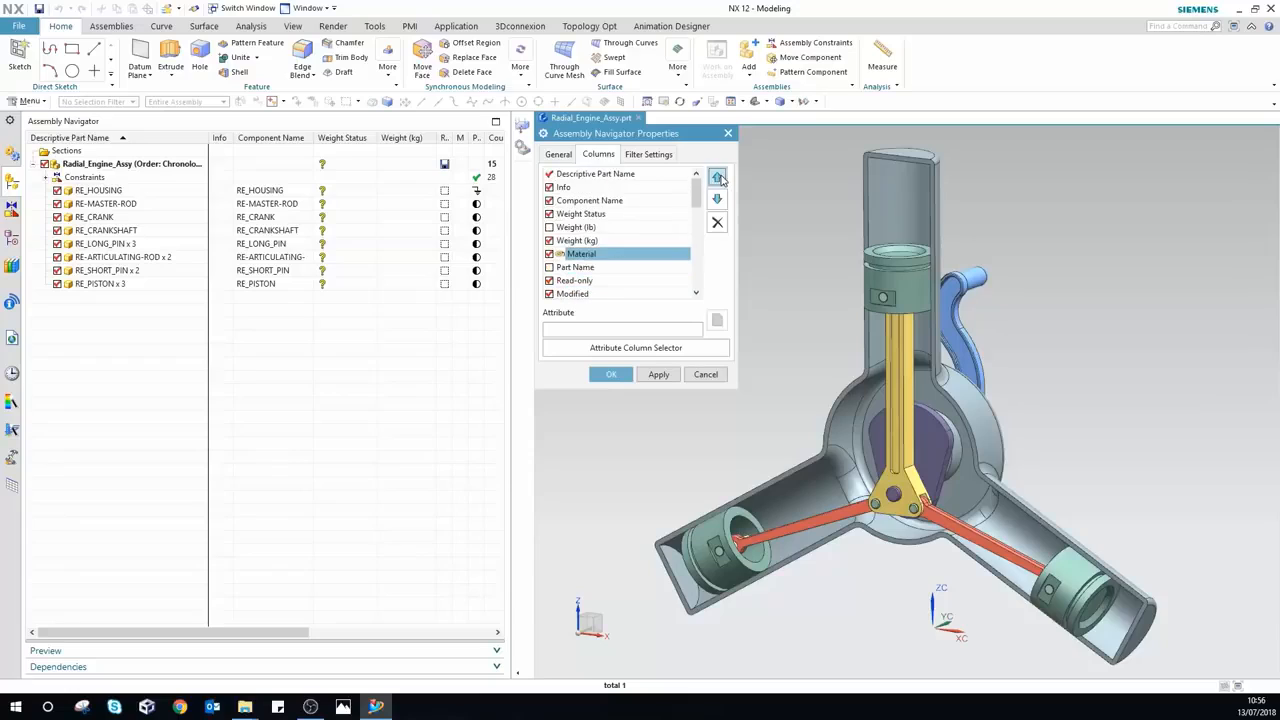
click(718, 177)
click(718, 177)
click(718, 177)
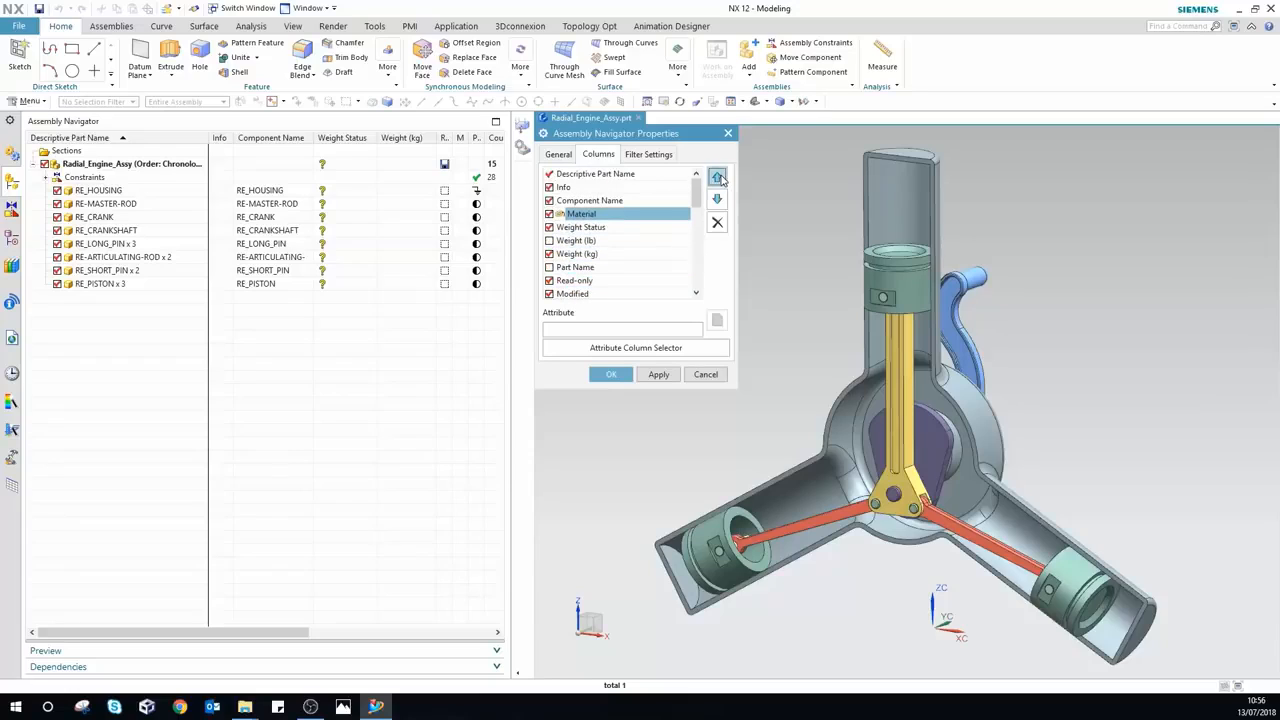
click(611, 375)
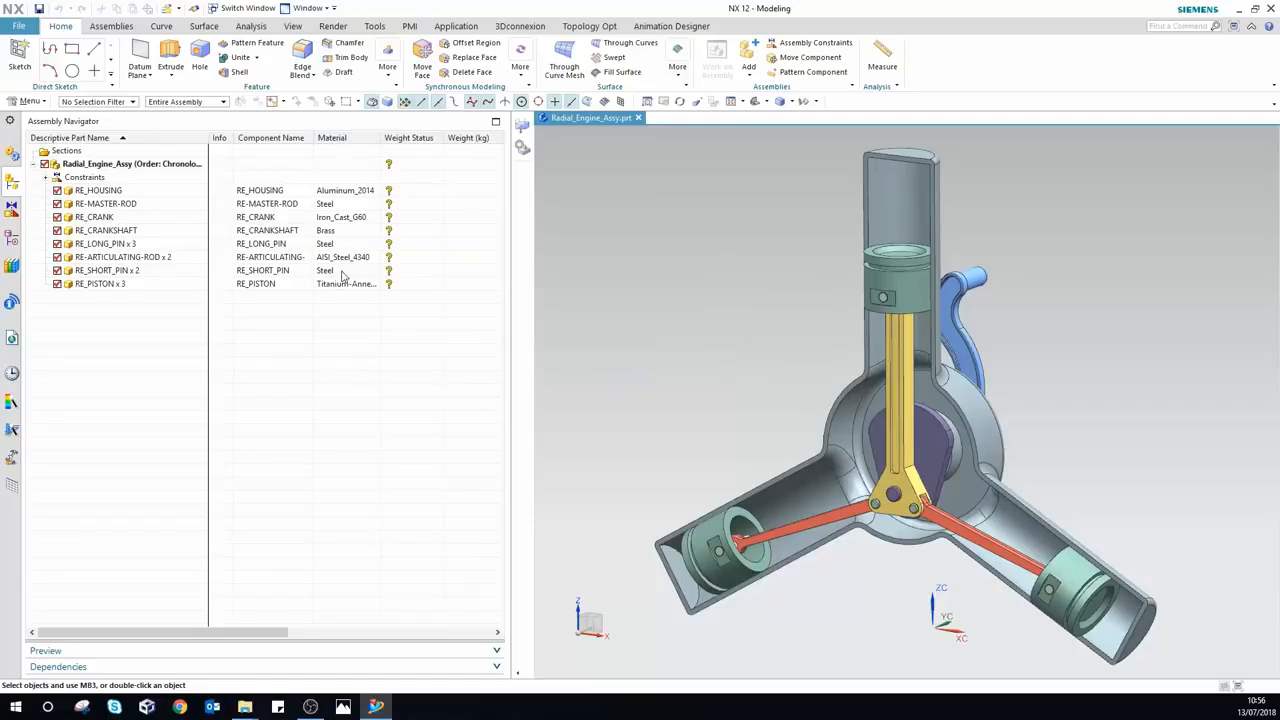
mouse_move(390, 167)
right_click(118, 207)
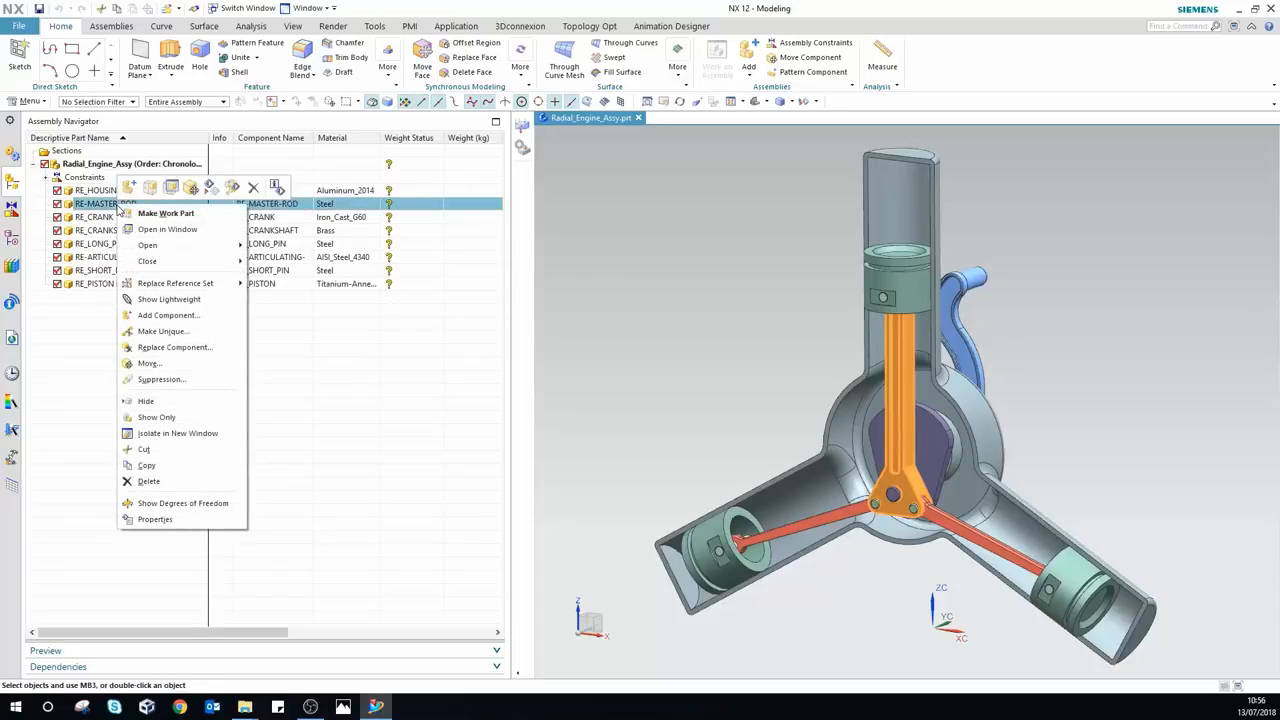
click(155, 519)
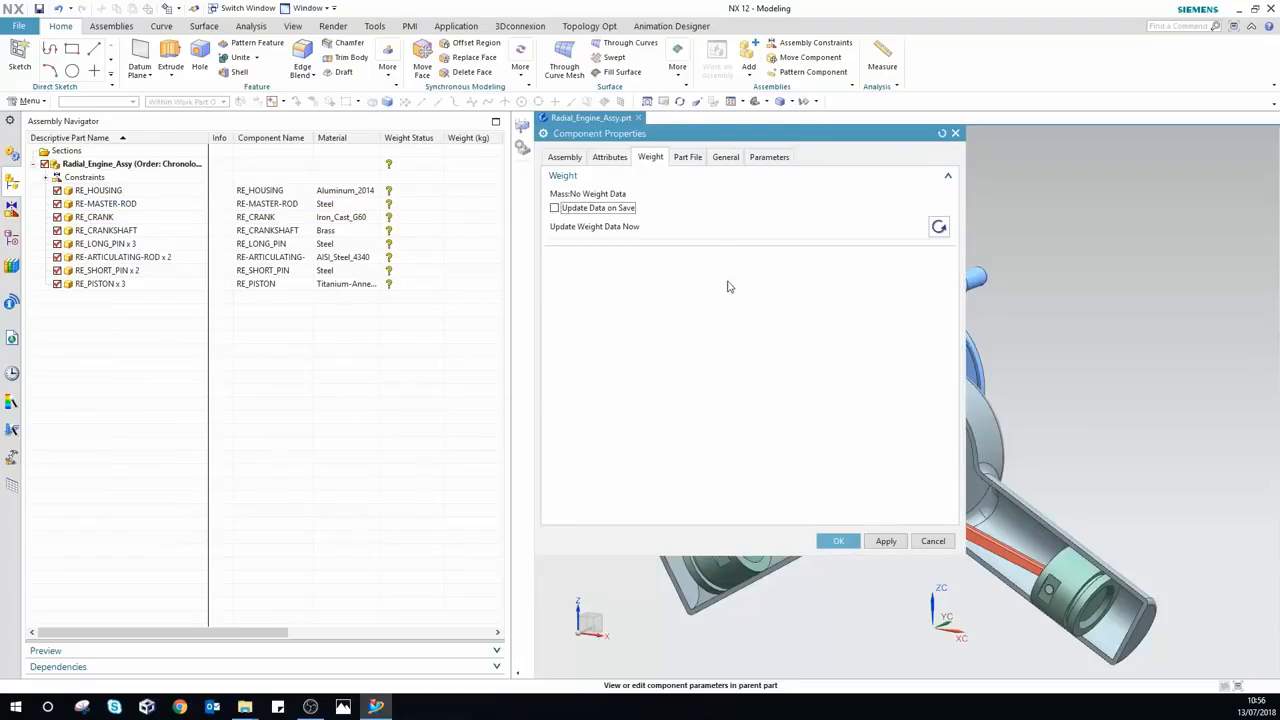
click(652, 160)
click(930, 542)
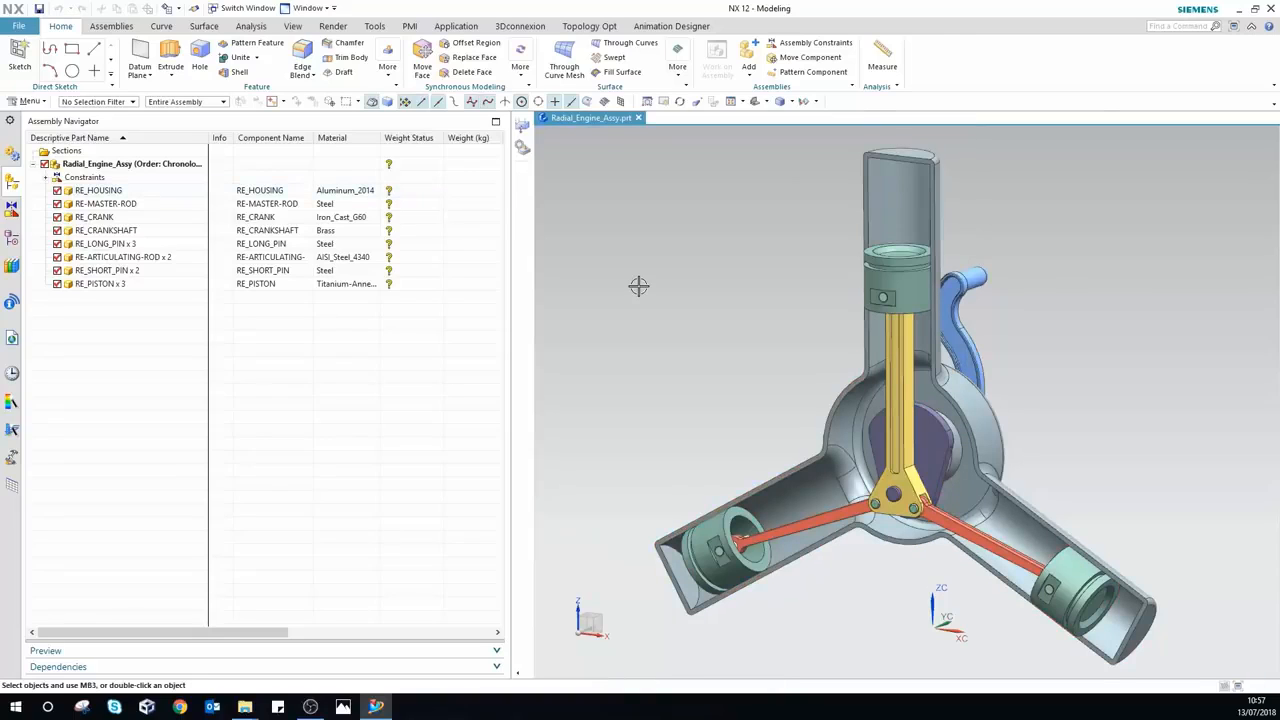
Step: In Customer Defaults > Weight Management, enable Generate Weight Data with Override set to Always Generate
click(20, 26)
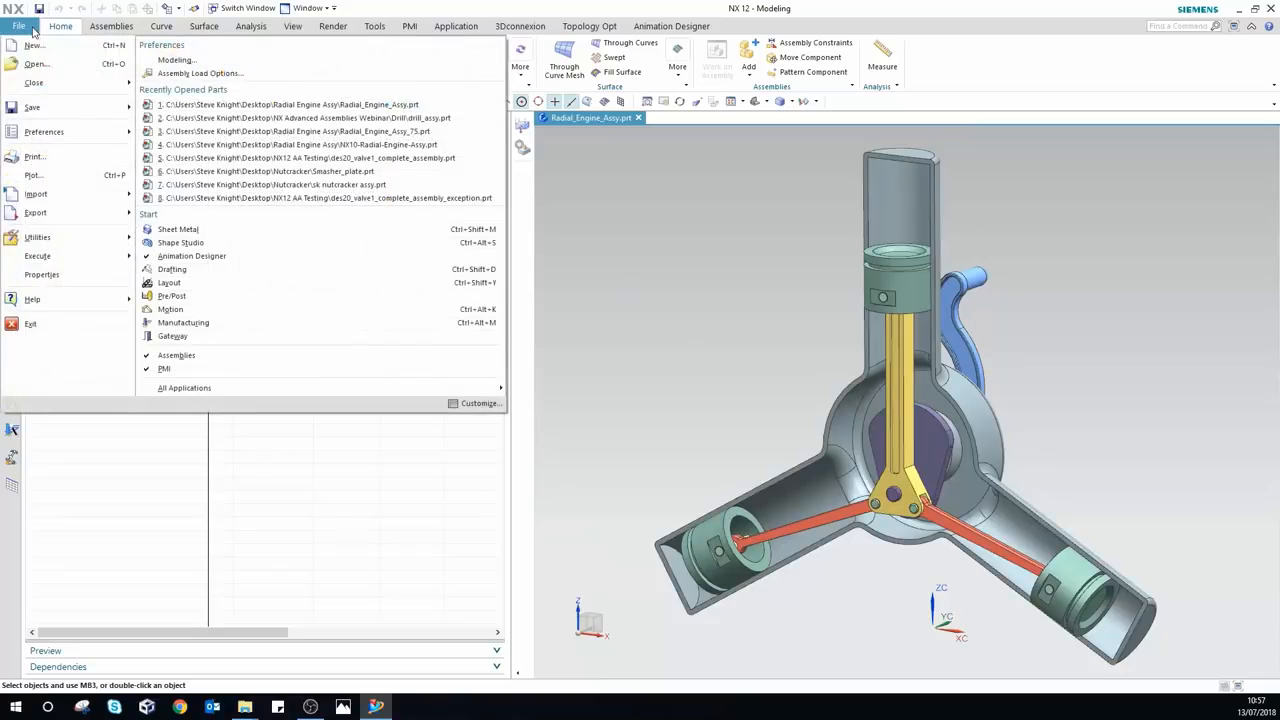
mouse_move(72, 243)
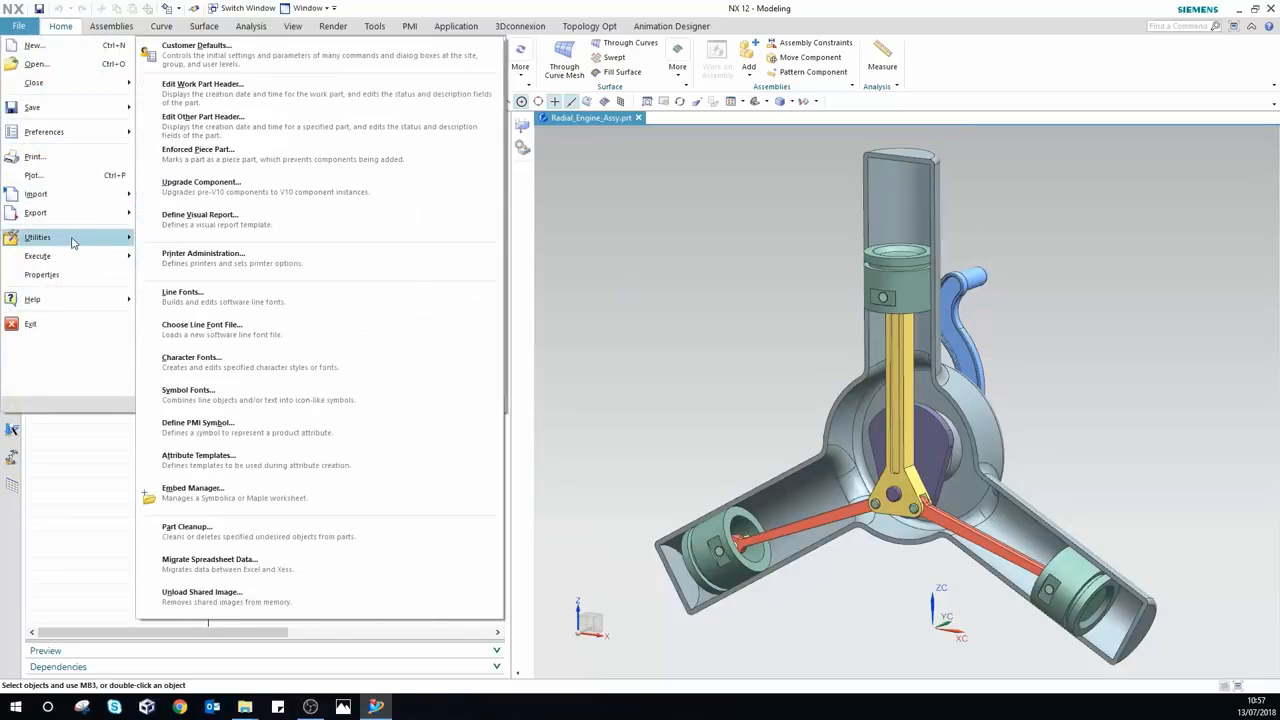
click(190, 46)
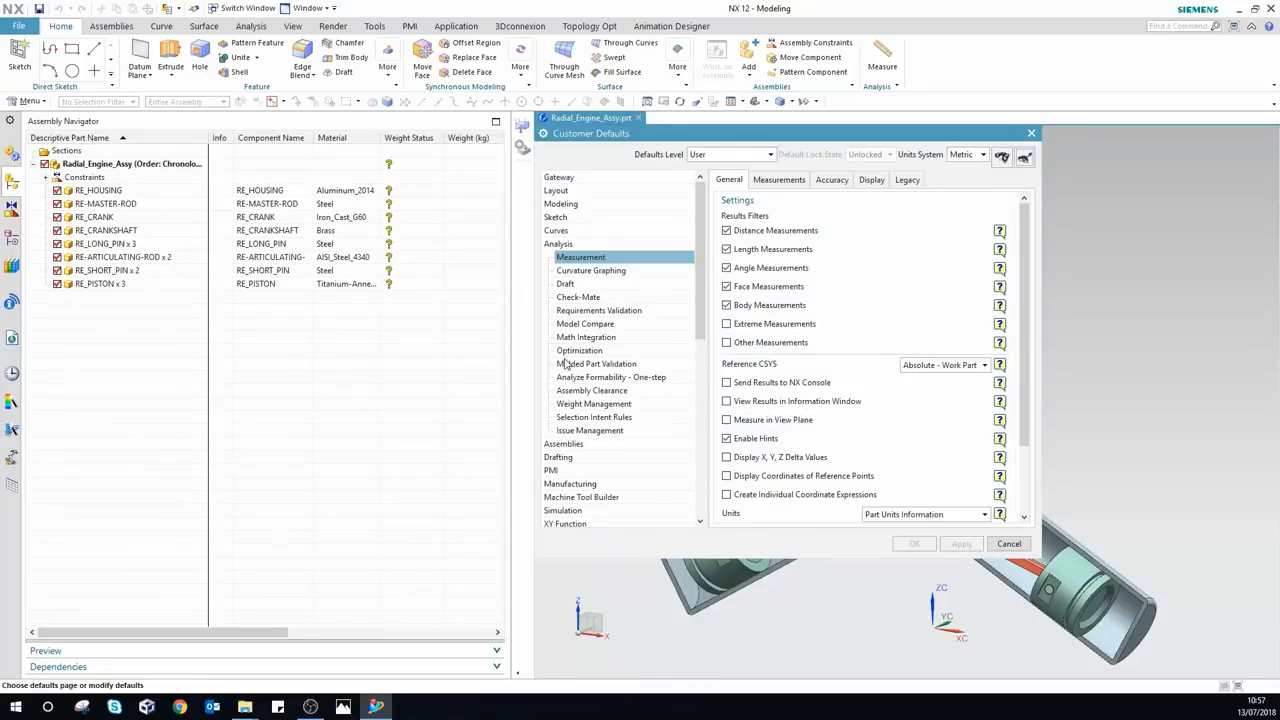
click(575, 405)
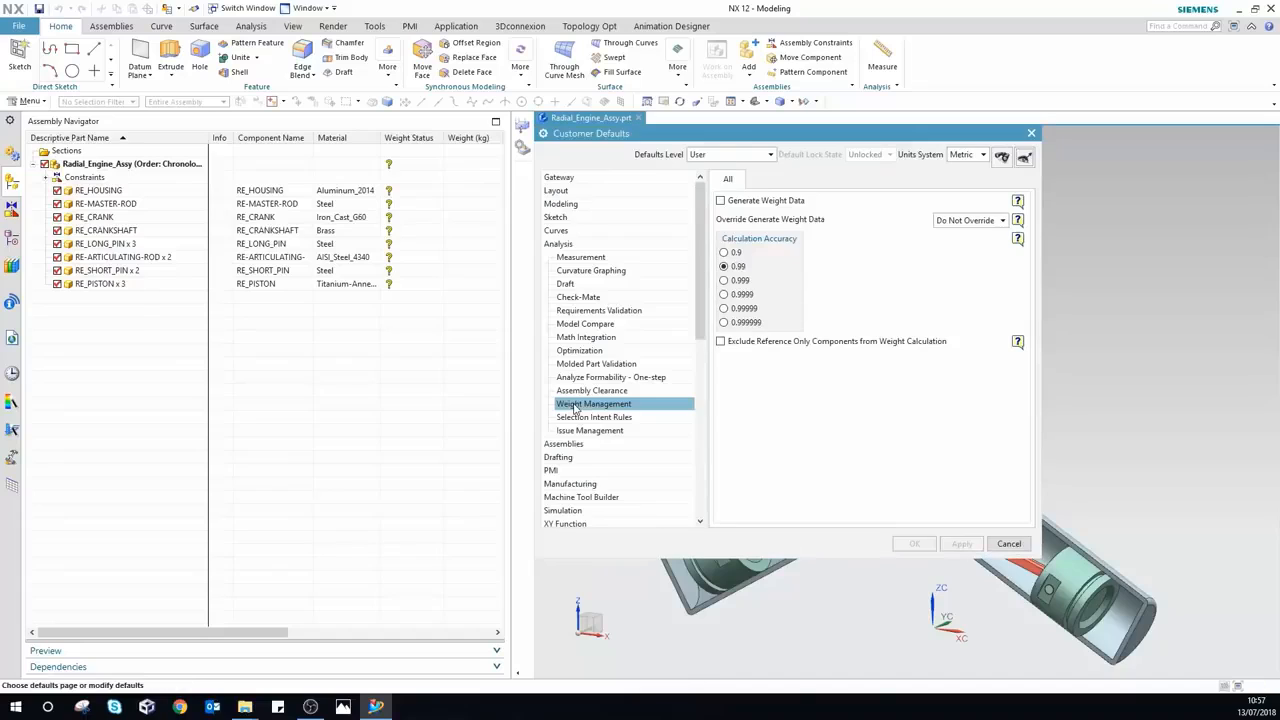
click(721, 201)
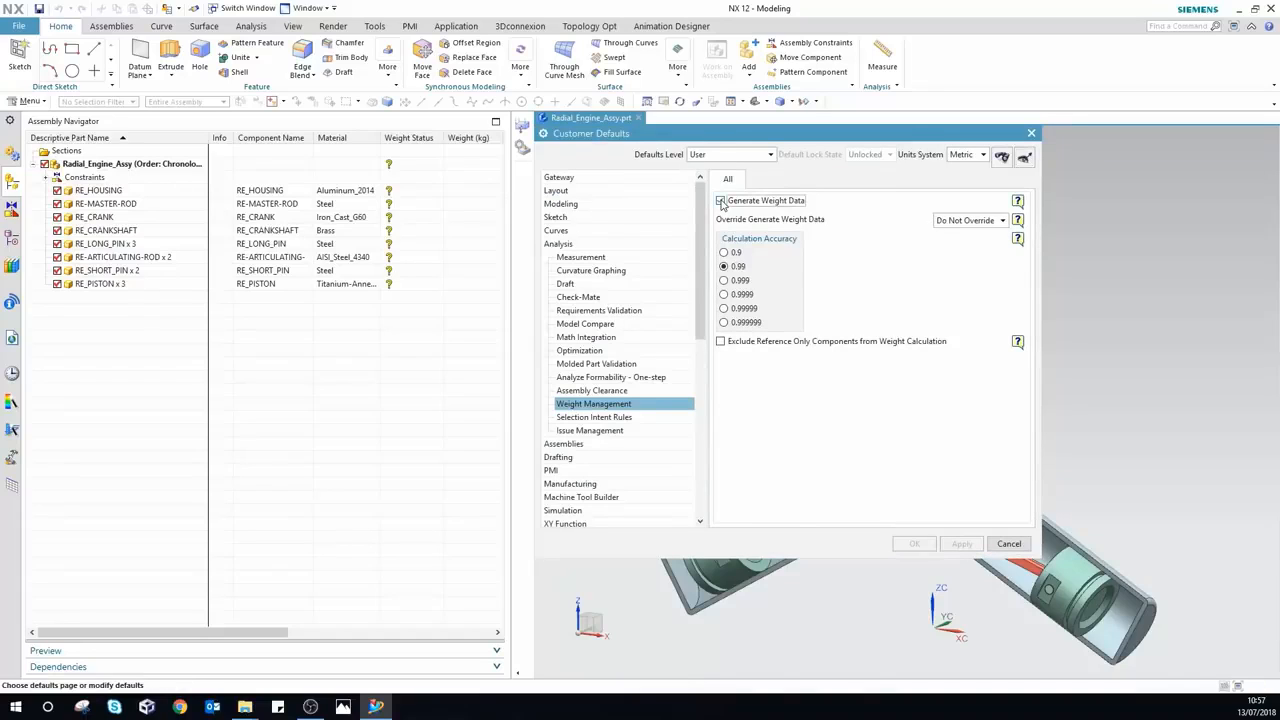
click(963, 224)
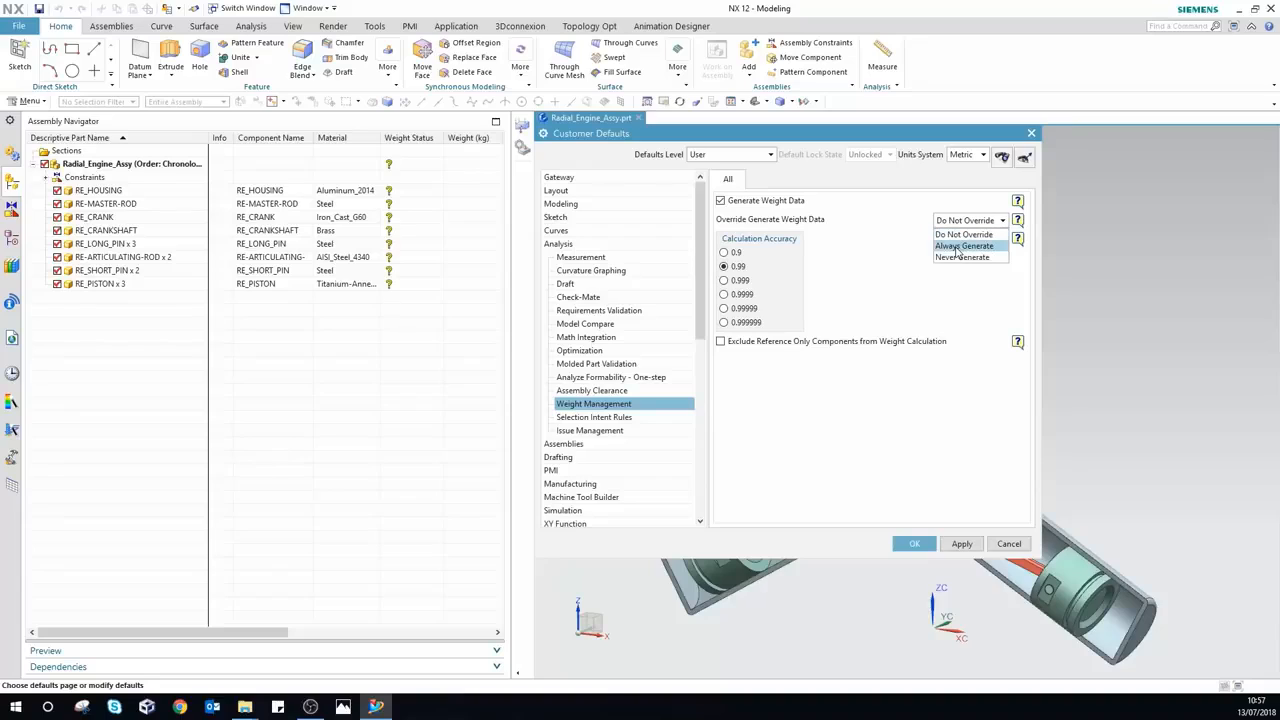
click(958, 246)
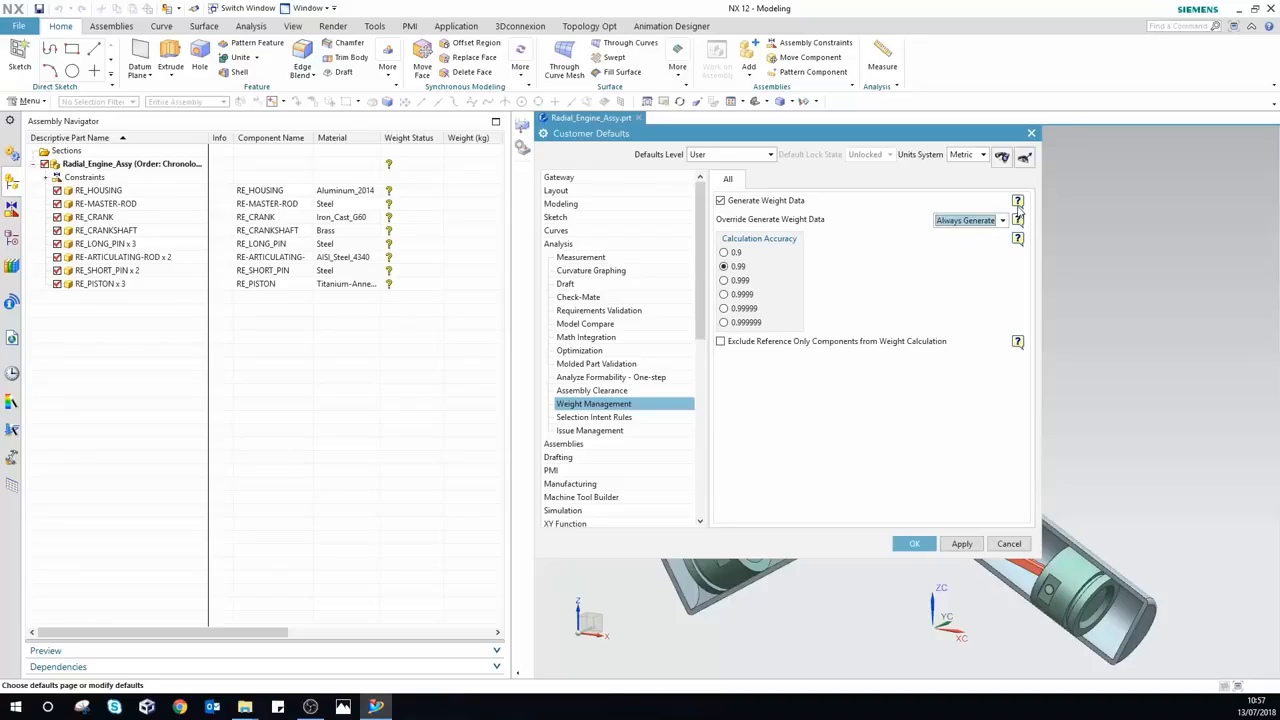
mouse_move(1019, 208)
click(914, 545)
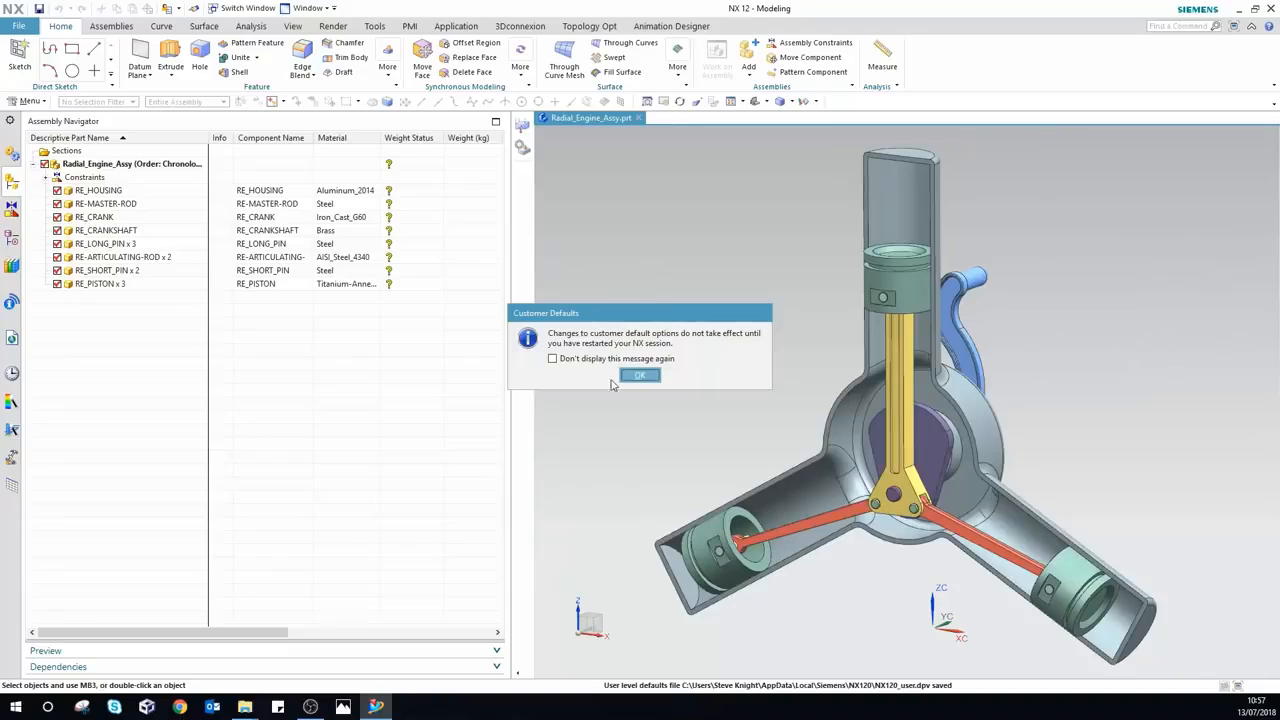
Step: Dismiss the restart notice, relaunch NX, and reopen Radial_Engine_Assy from history
click(640, 377)
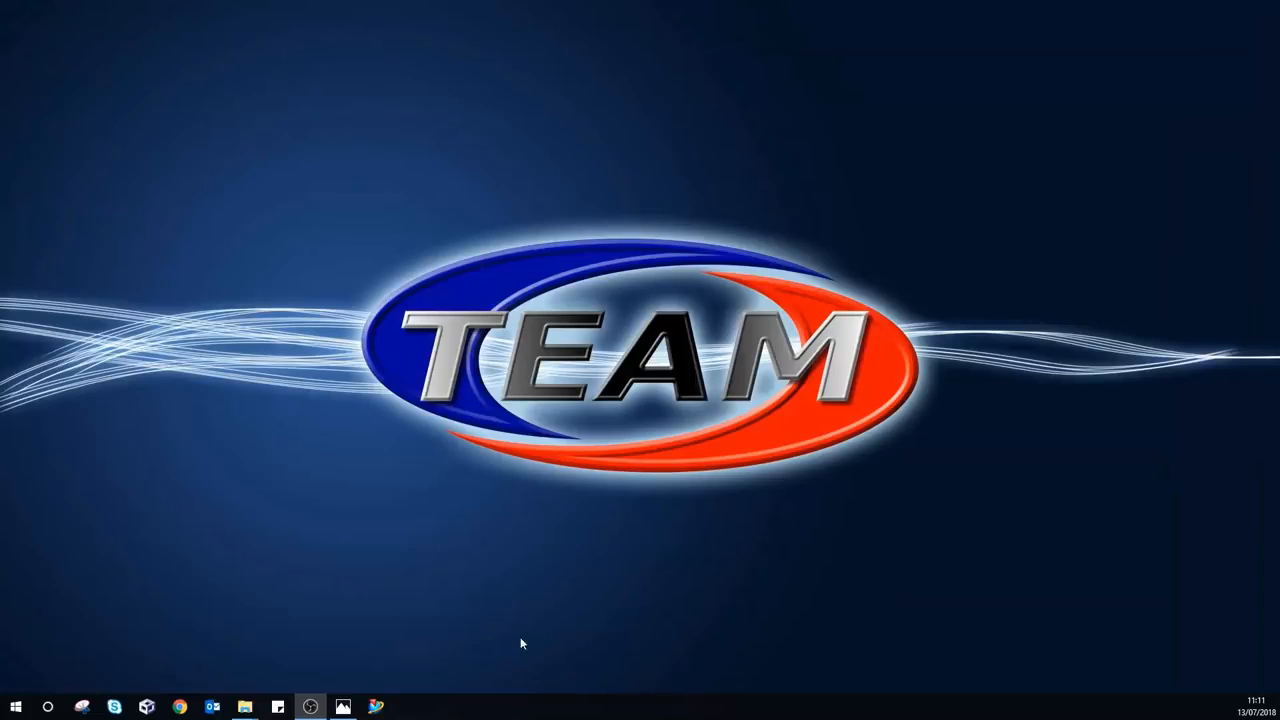
click(375, 706)
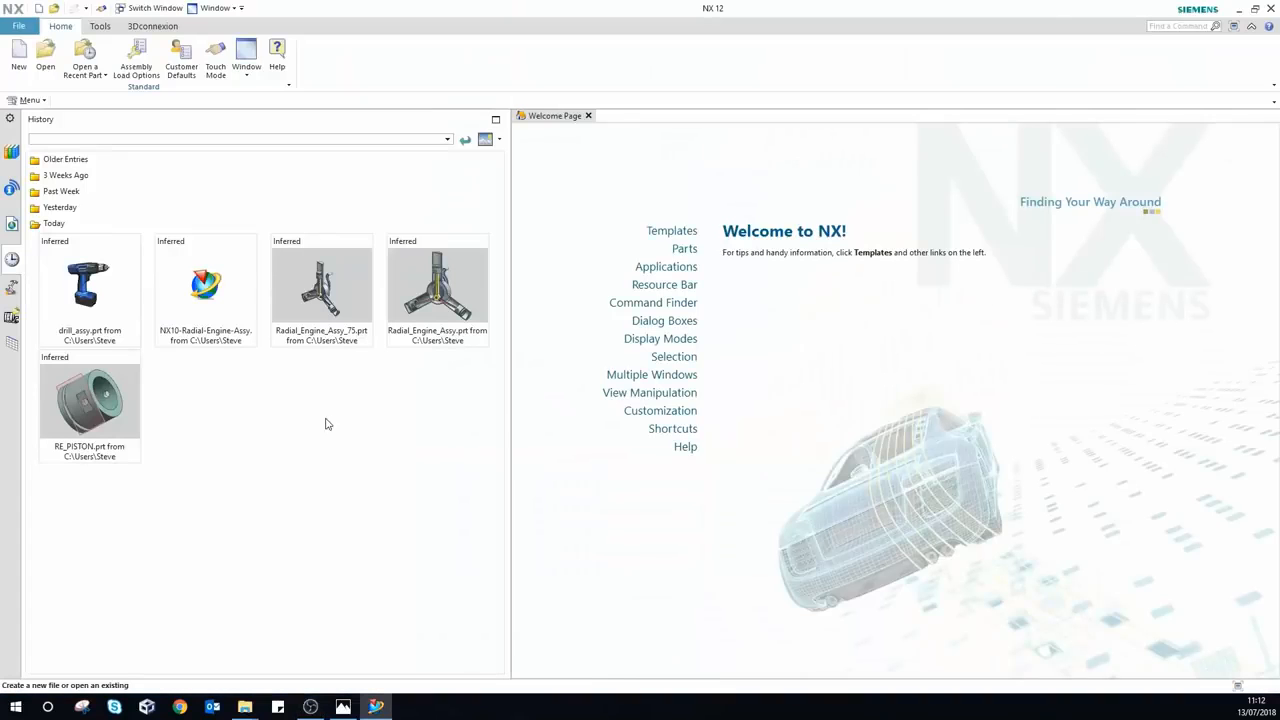
click(427, 282)
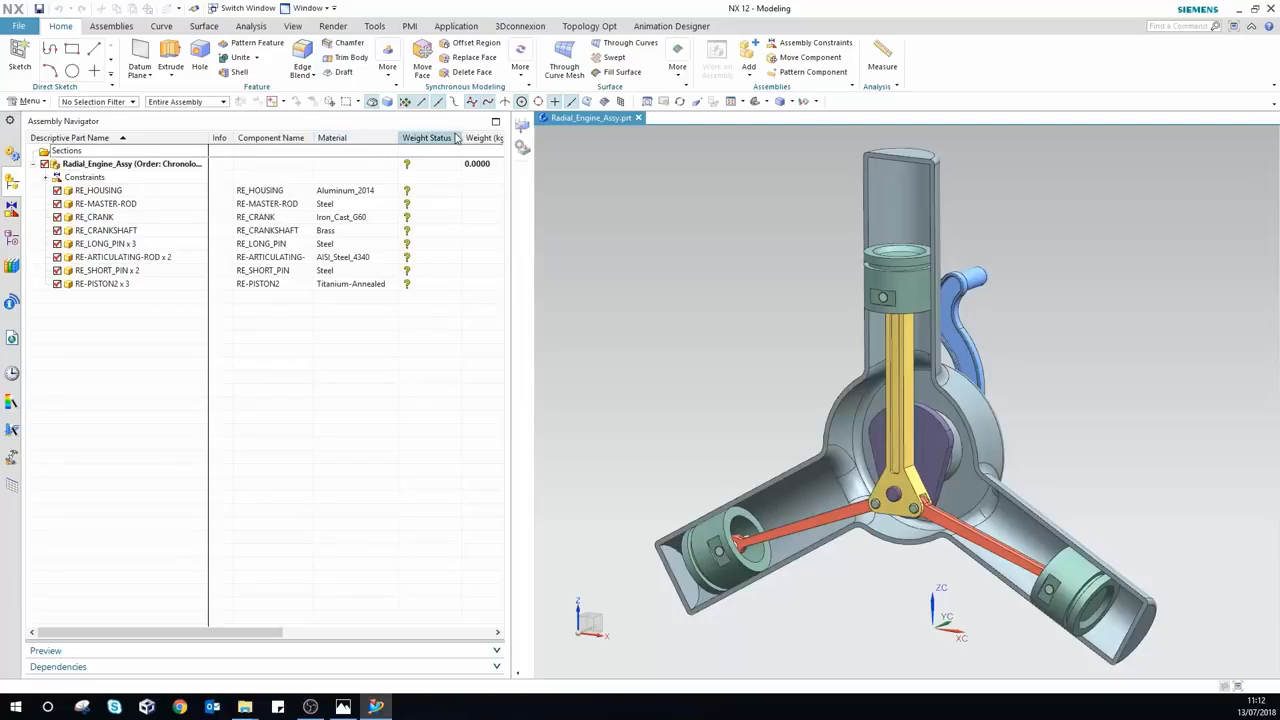
Step: Save the assembly, then save housing, master rod and crankshaft as work parts to record weights
drag(512, 173, 522, 173)
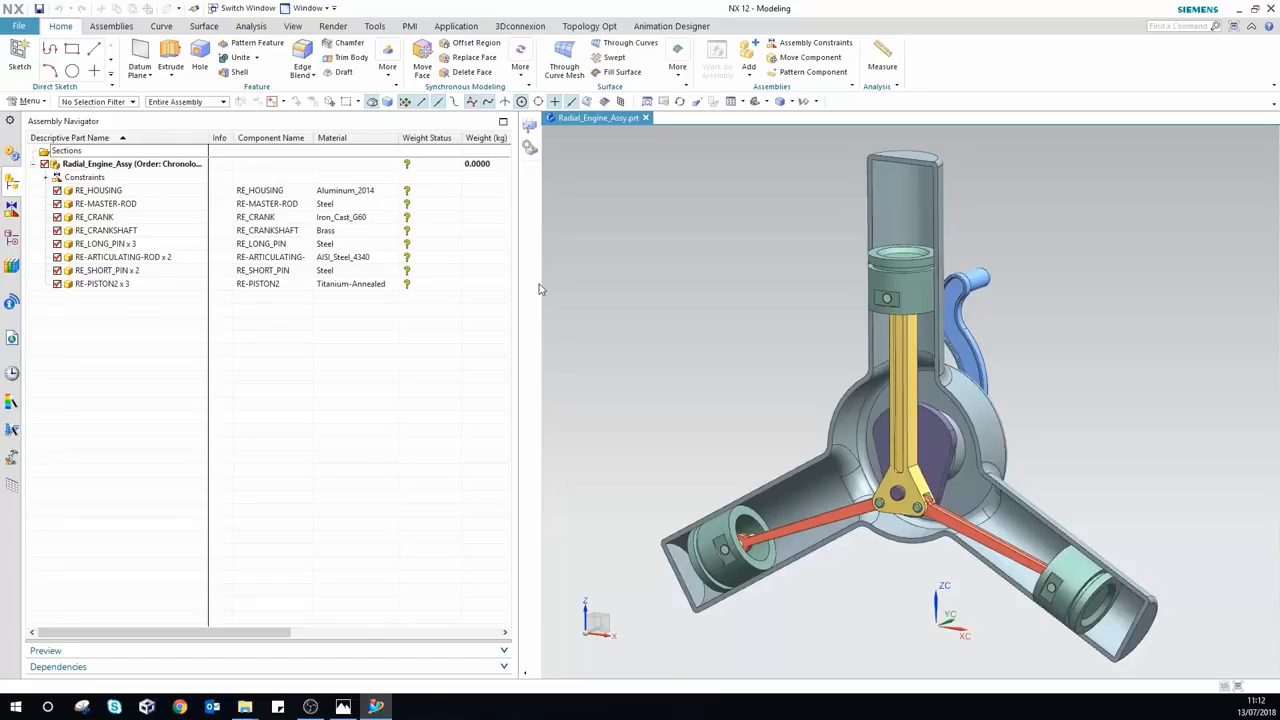
click(39, 9)
double_click(128, 196)
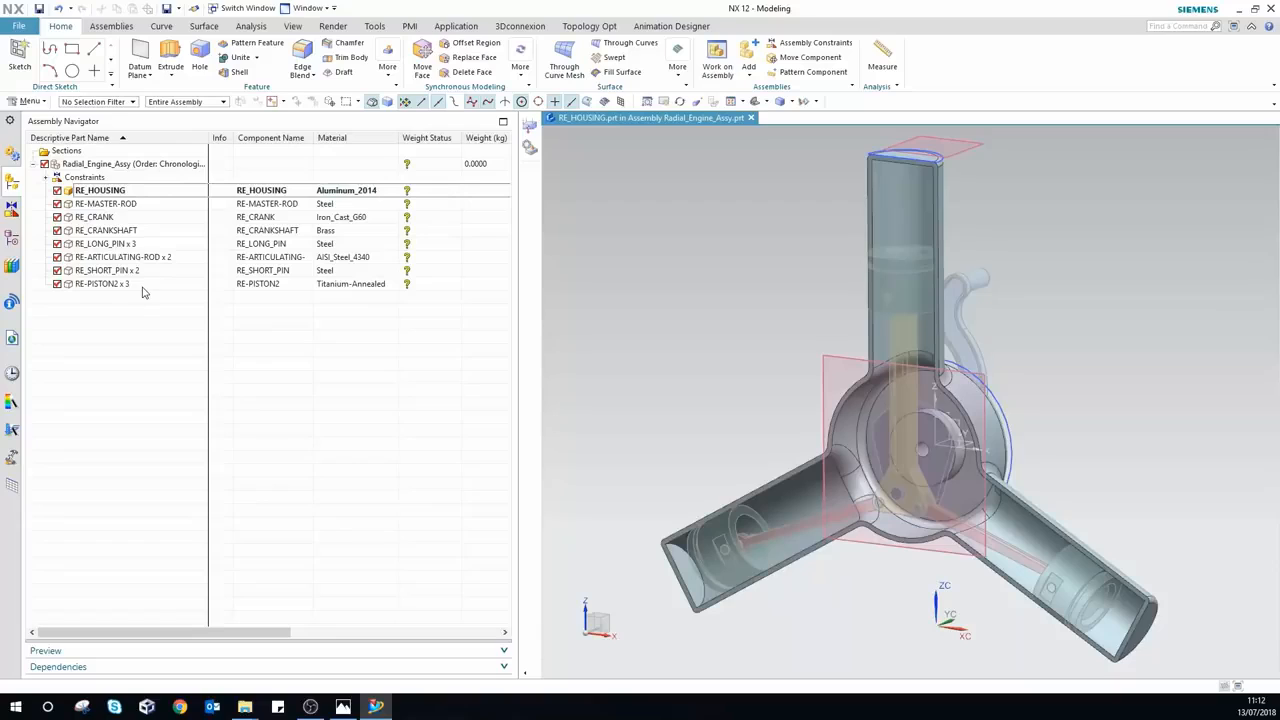
click(39, 9)
double_click(108, 206)
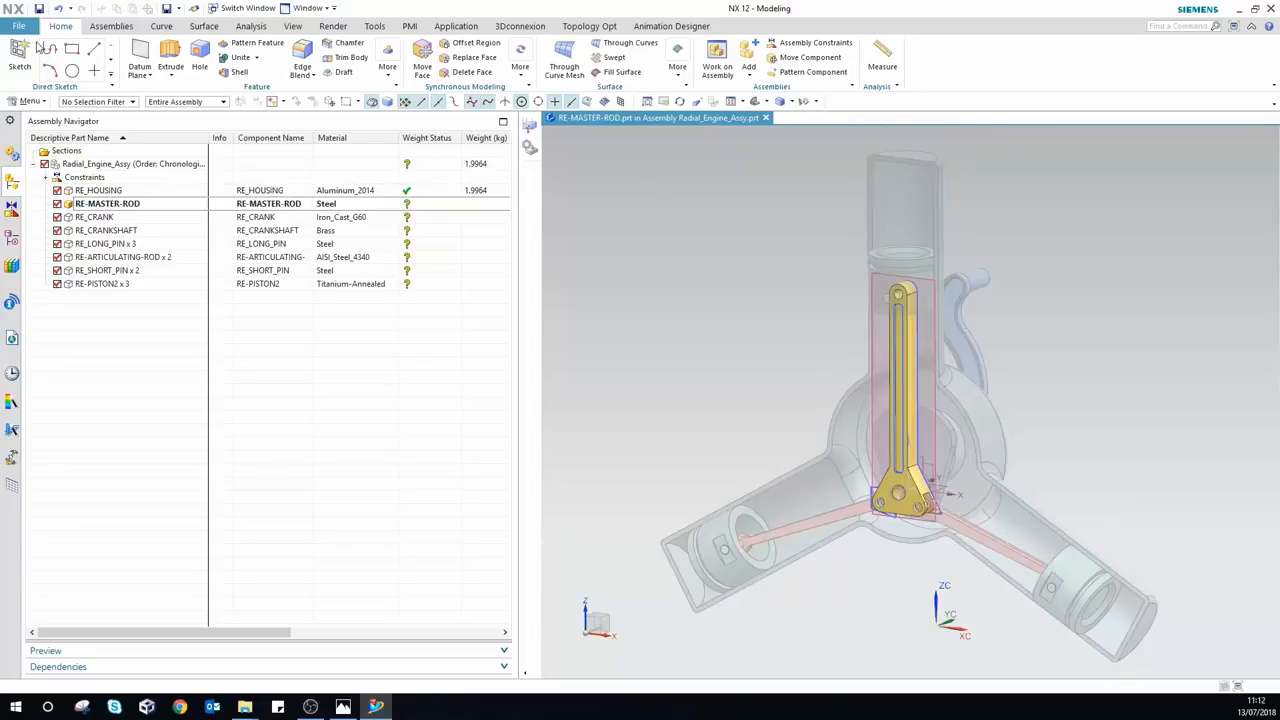
click(39, 9)
double_click(110, 218)
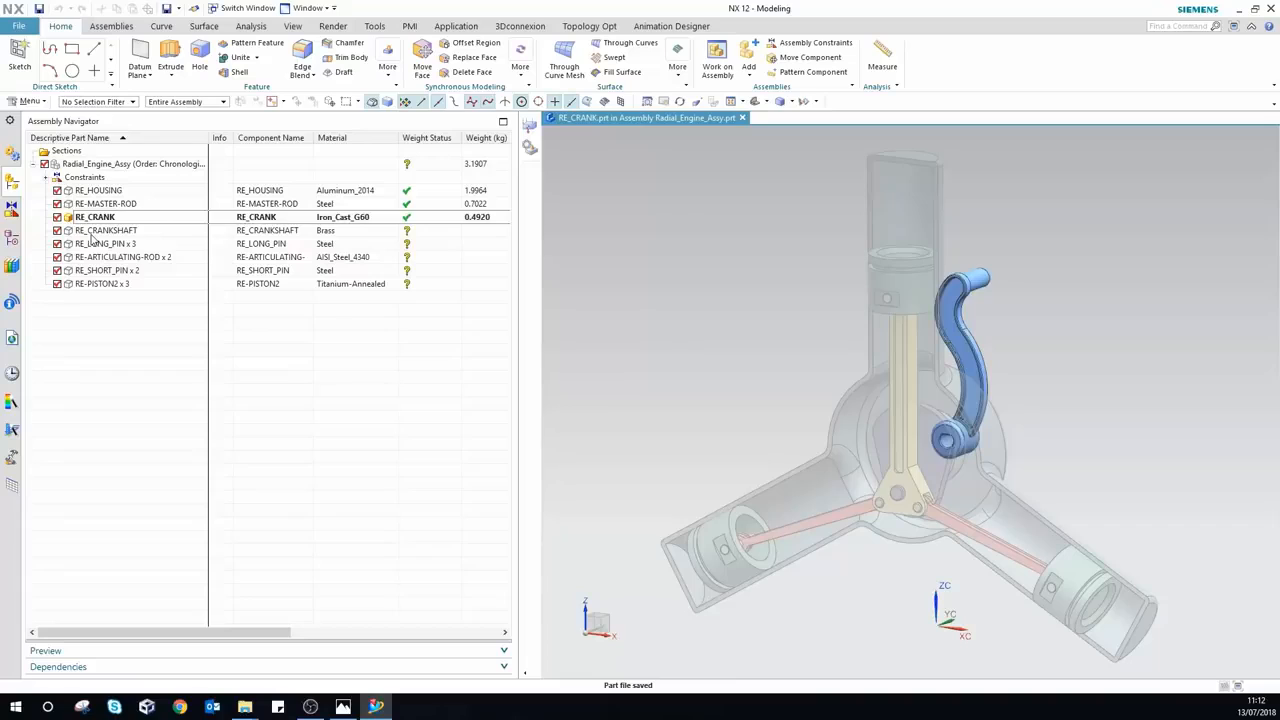
double_click(105, 231)
click(39, 9)
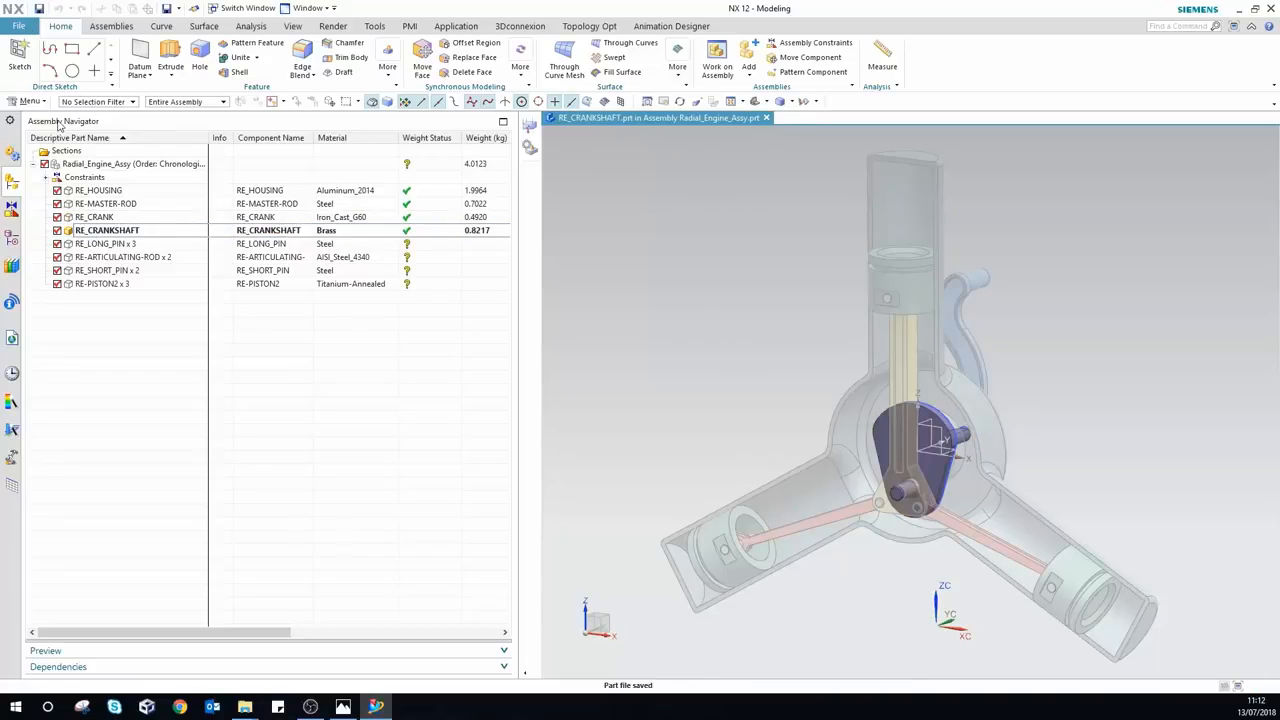
Step: Record weights for the long pin, articulating rod, short pin and RE-PISTON2, then open drill_assy from History
double_click(100, 244)
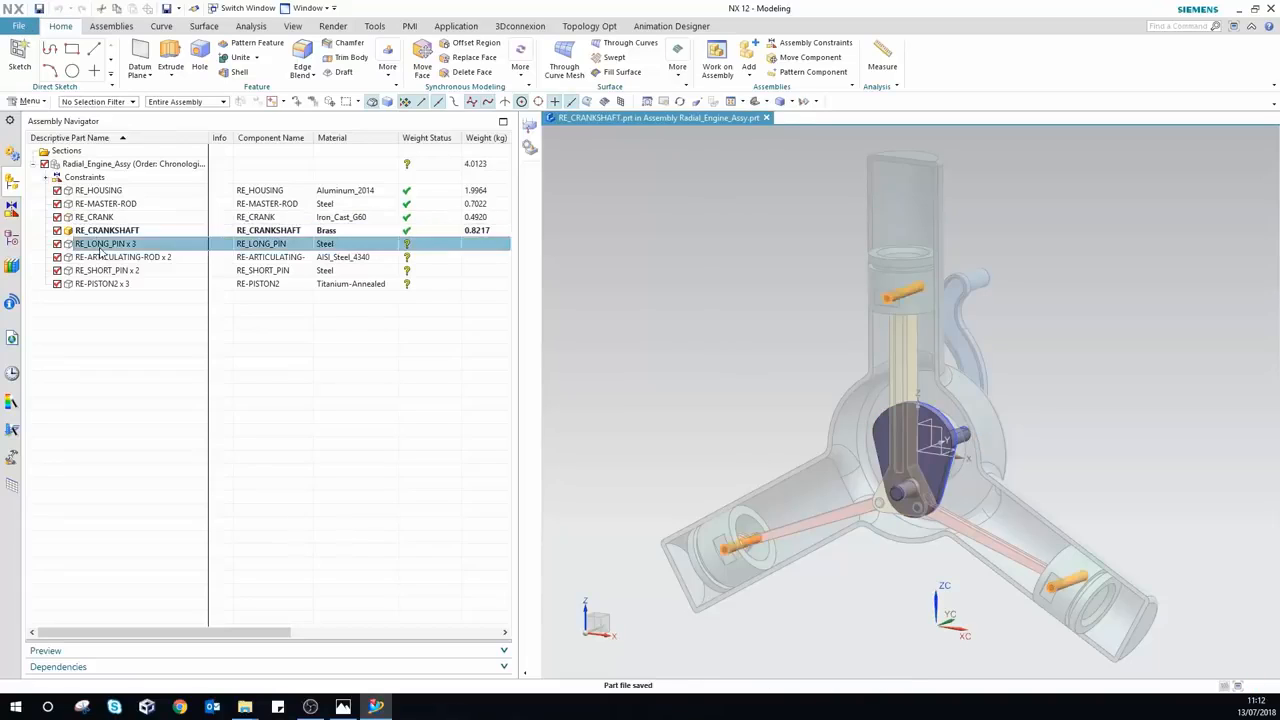
click(39, 9)
double_click(115, 257)
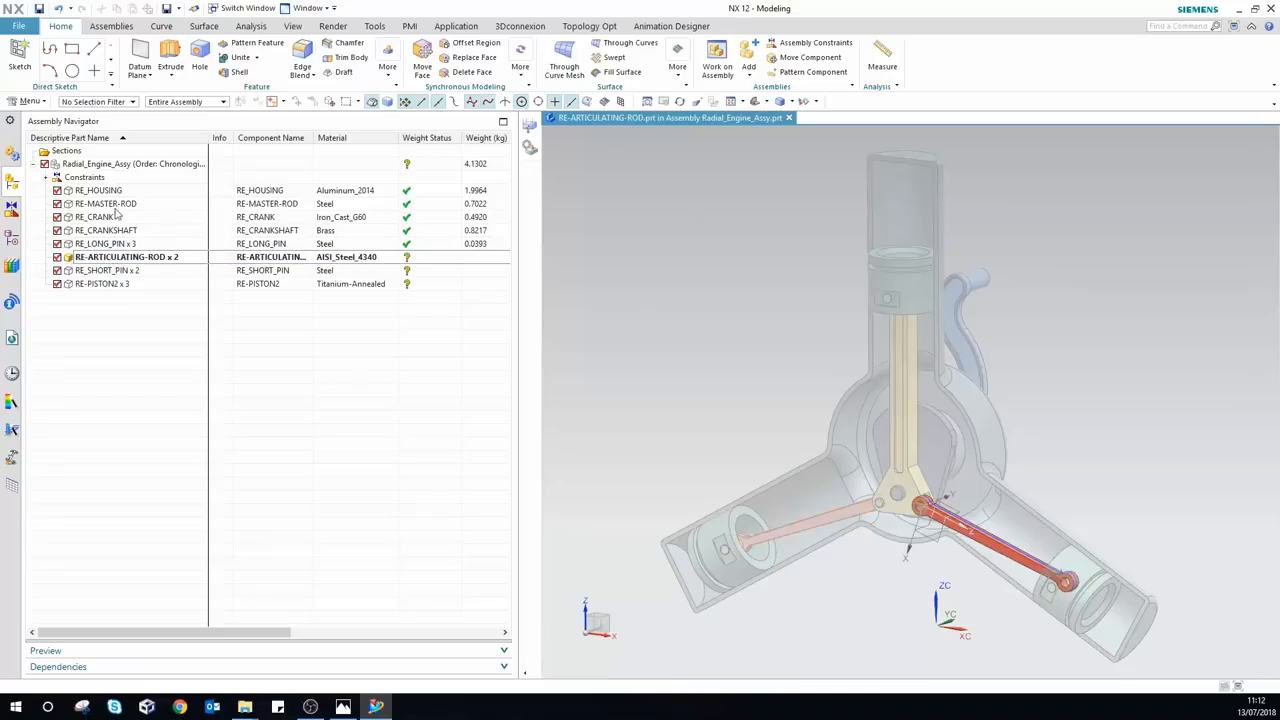
click(39, 9)
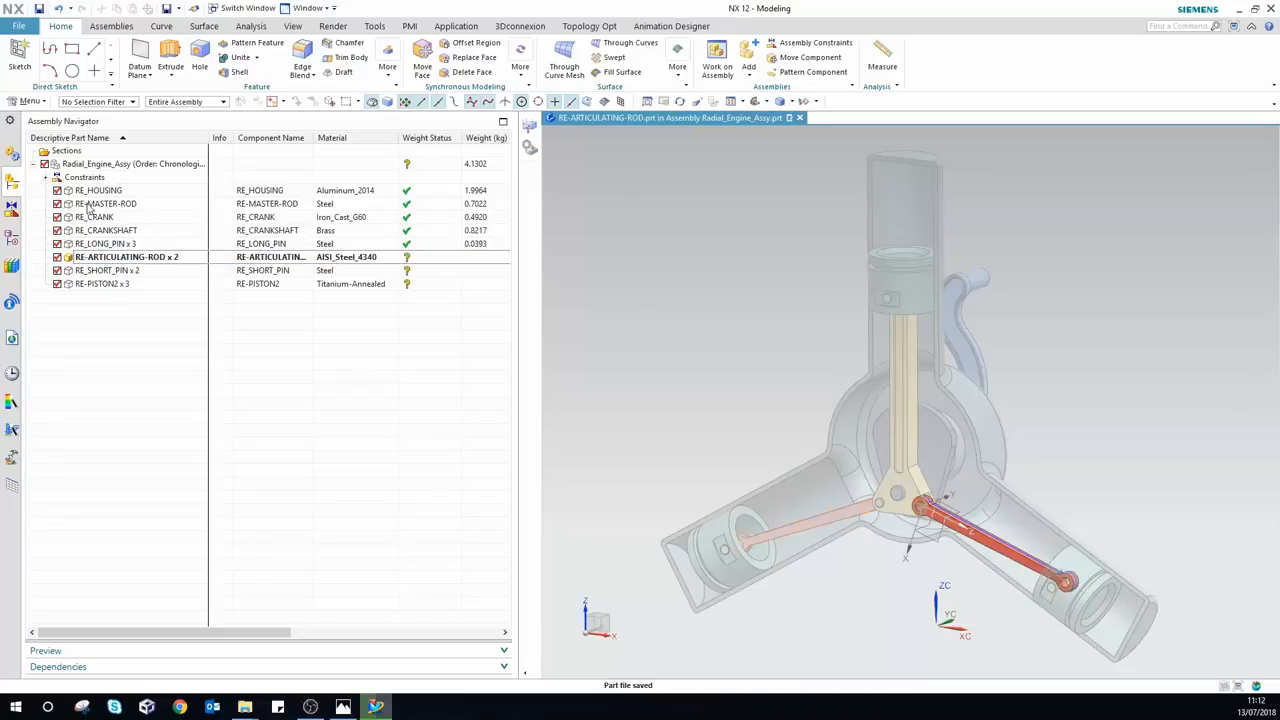
double_click(110, 271)
click(39, 9)
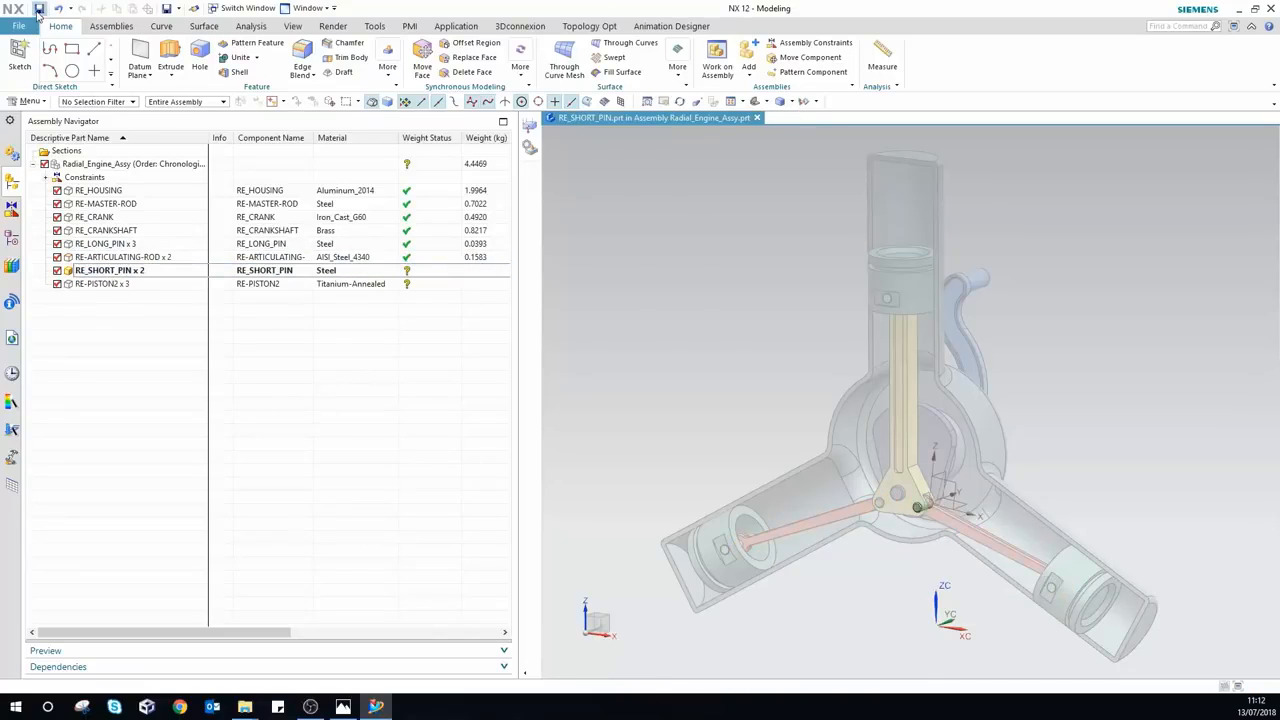
double_click(104, 284)
click(39, 9)
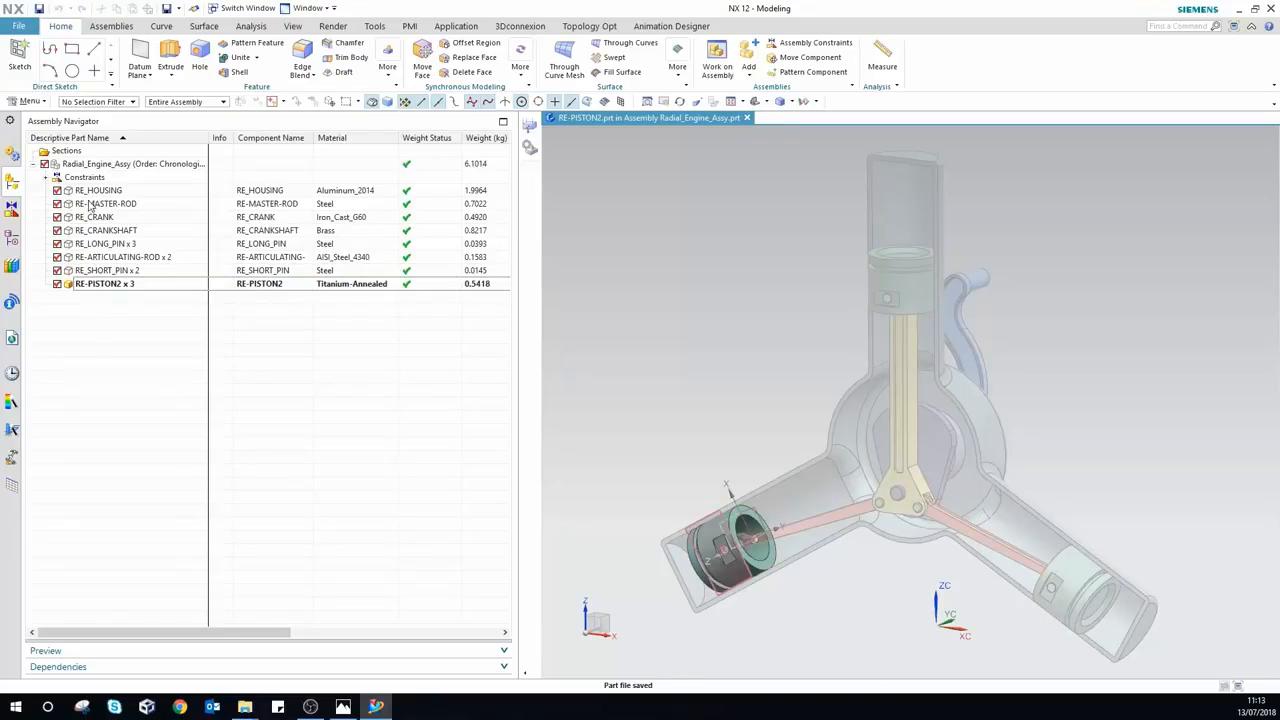
double_click(115, 164)
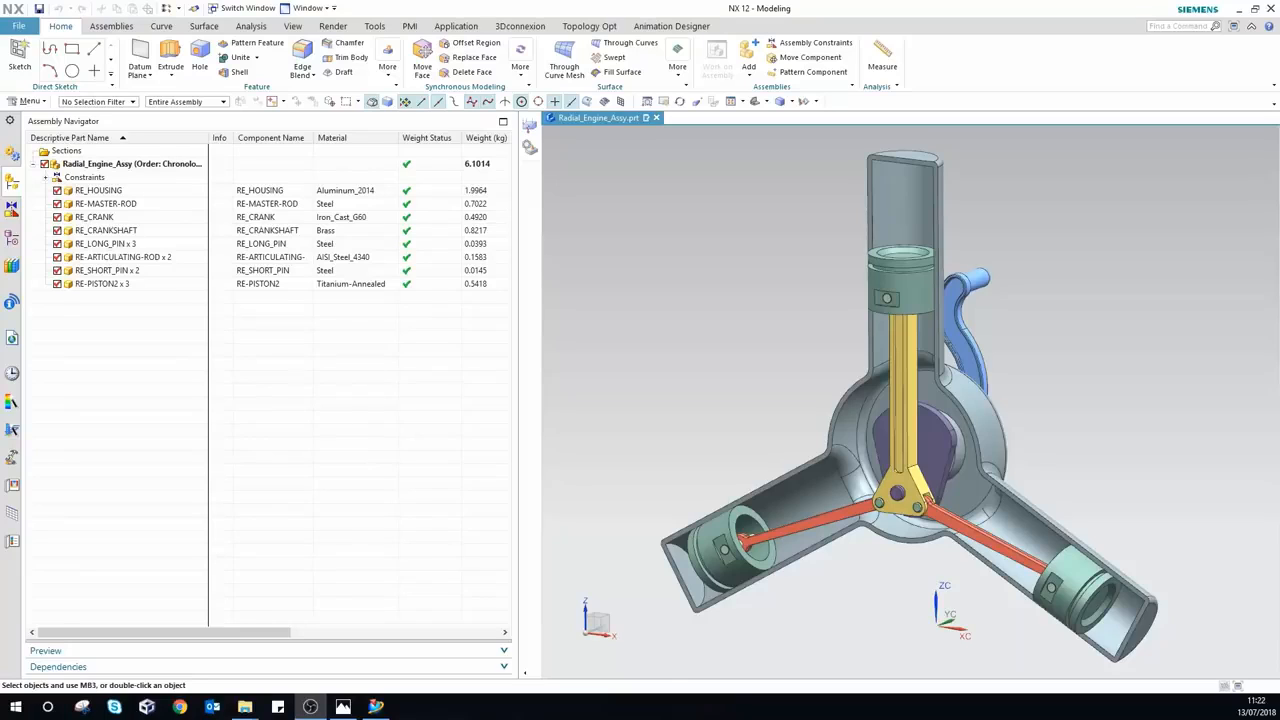
click(12, 375)
double_click(57, 312)
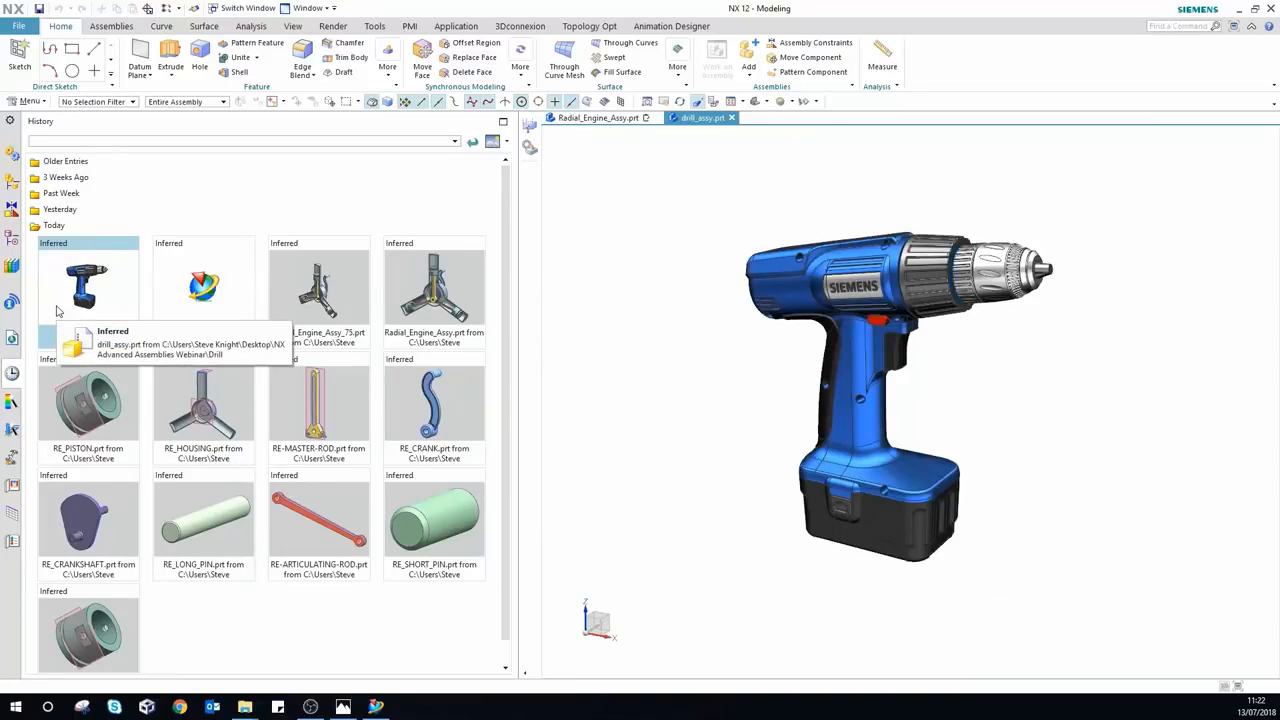
Step: Expand the full drill_assy component tree in the Assembly Navigator
click(13, 183)
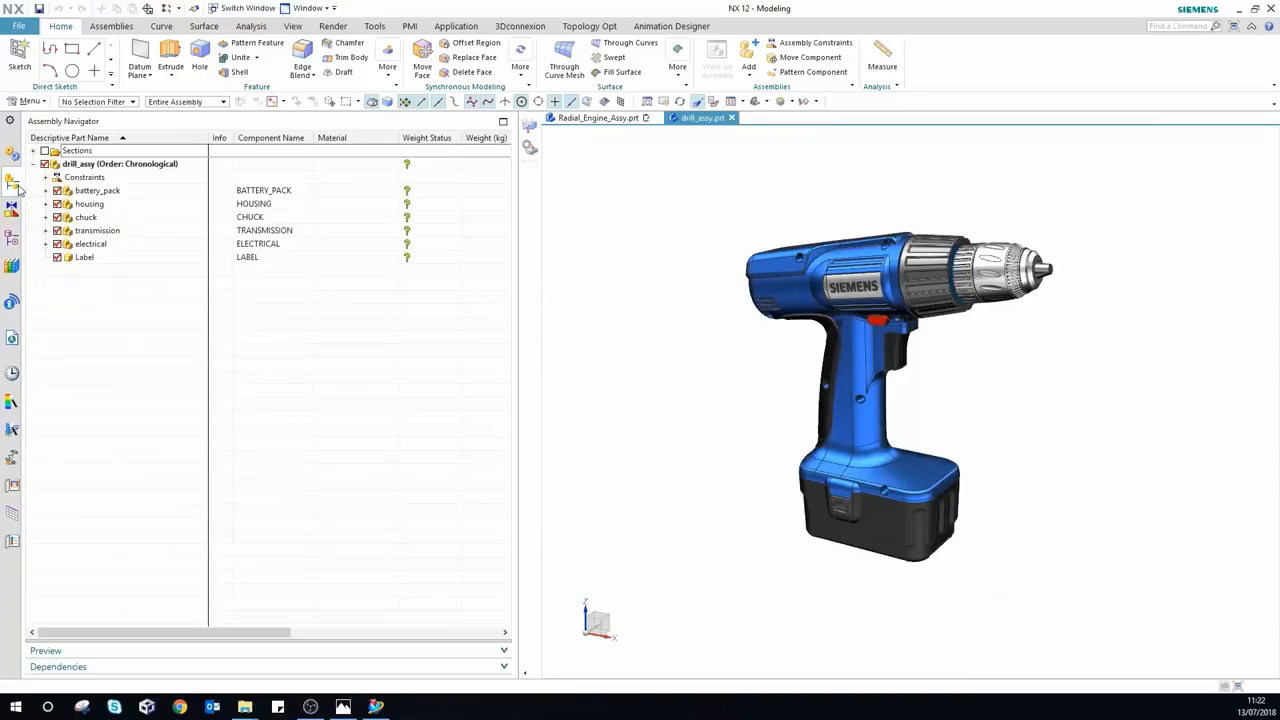
right_click(81, 338)
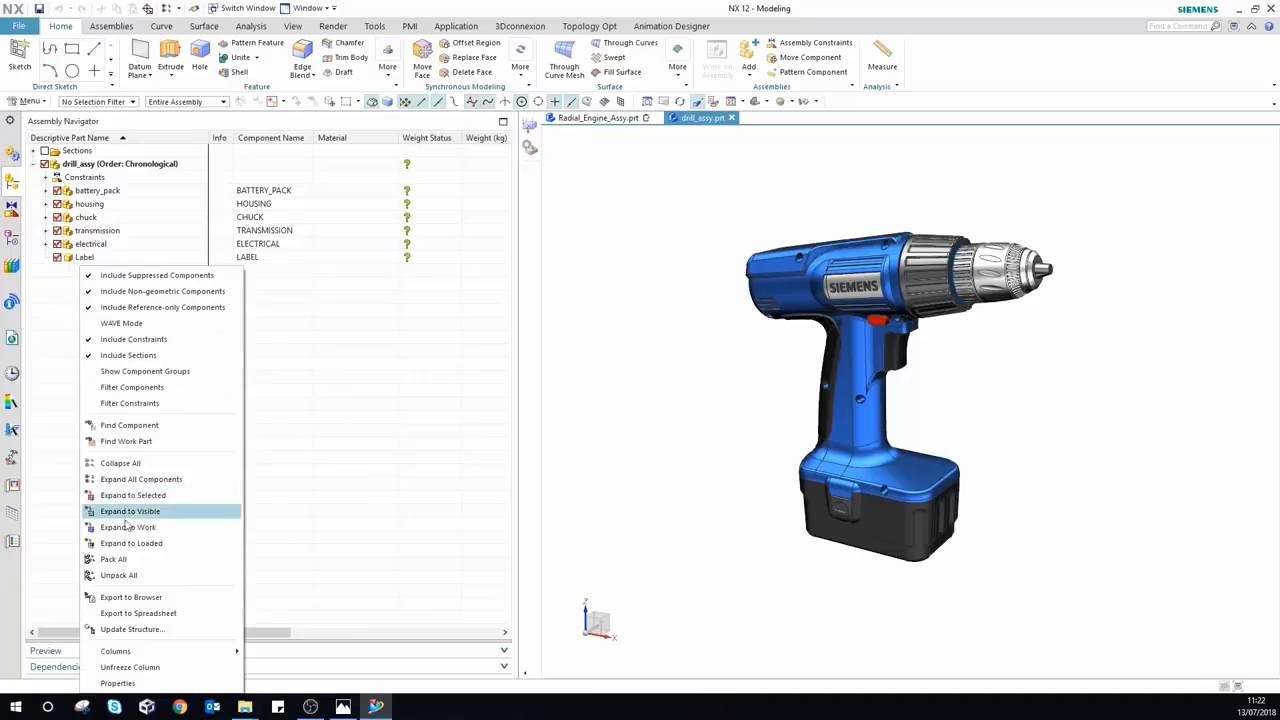
click(214, 476)
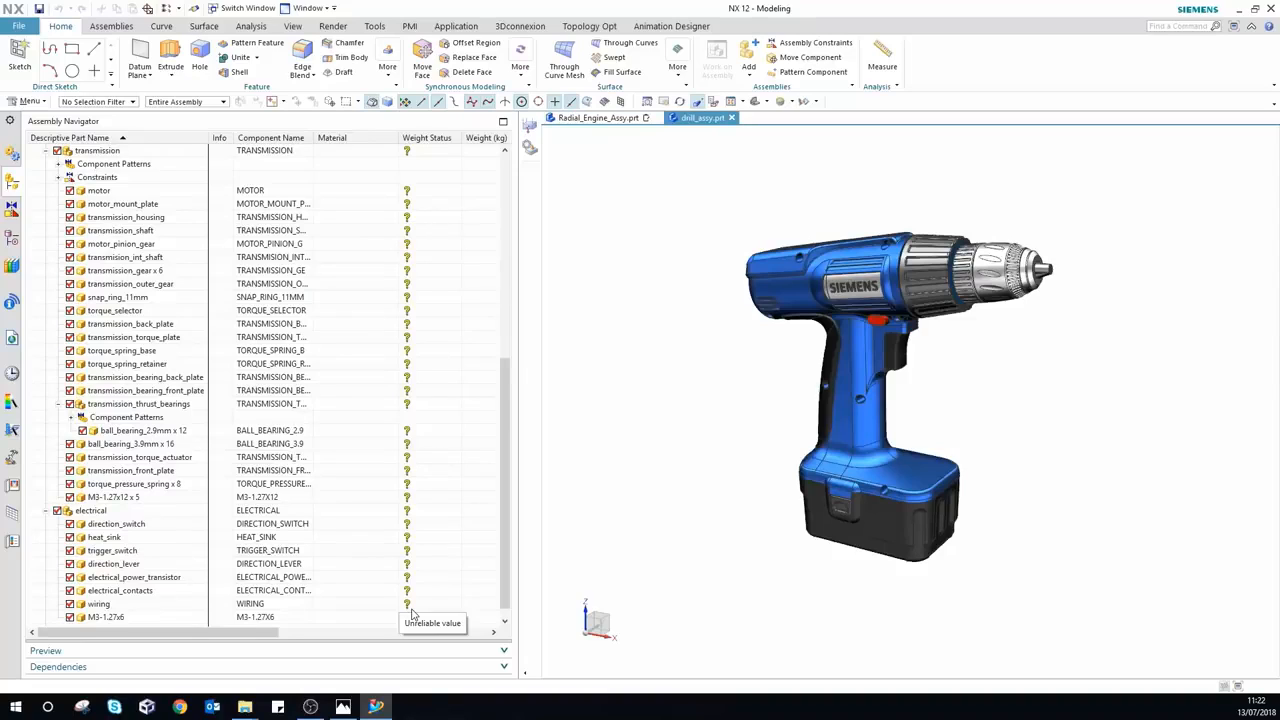
Step: Make the motor component the work part
right_click(103, 191)
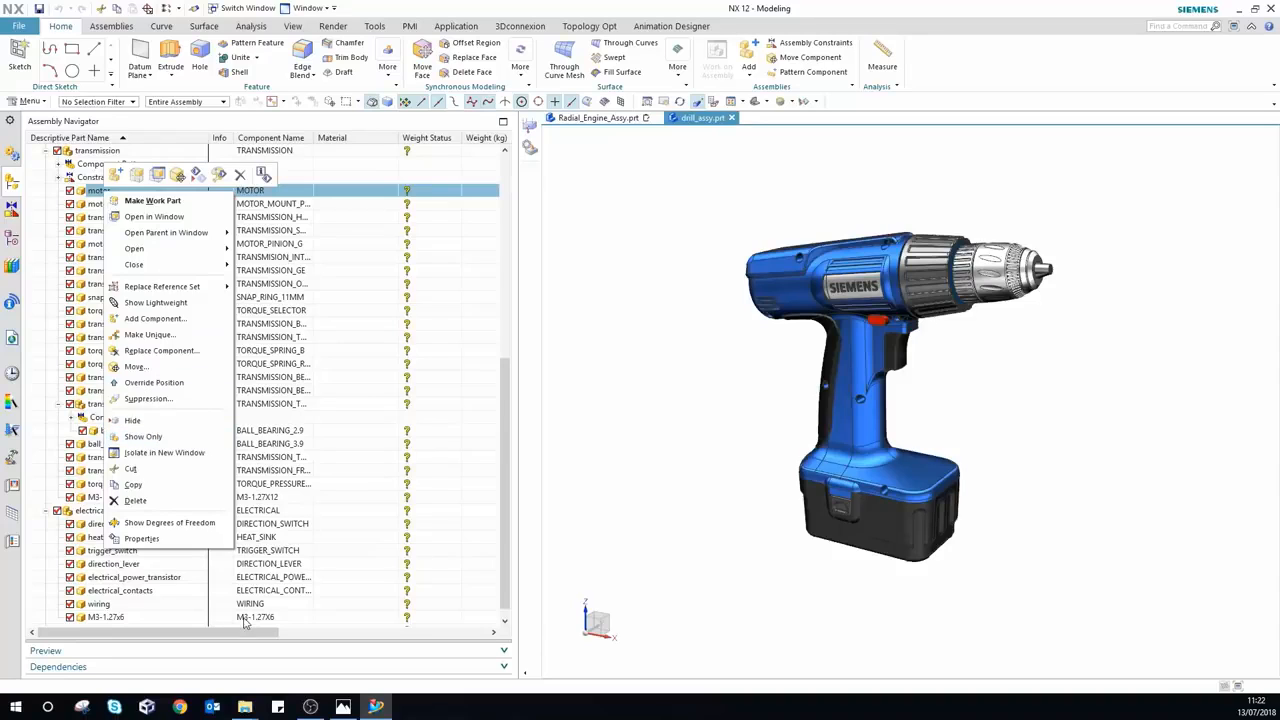
click(140, 200)
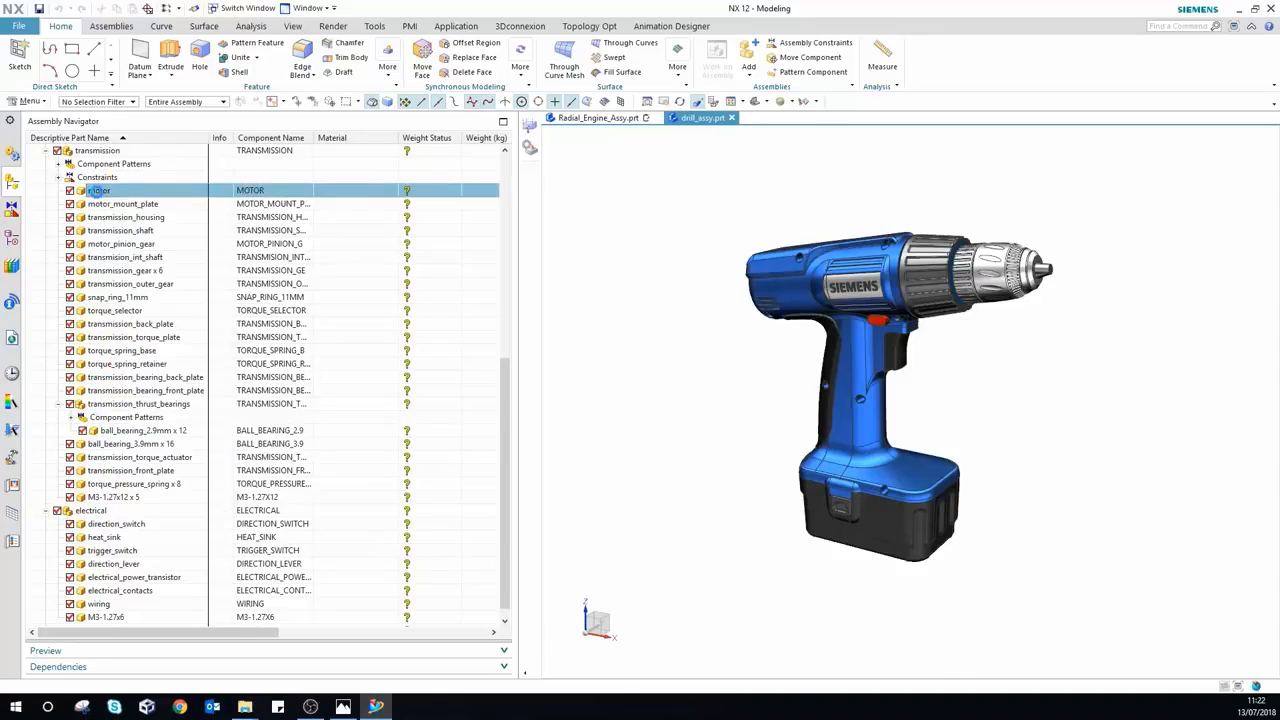
click(31, 101)
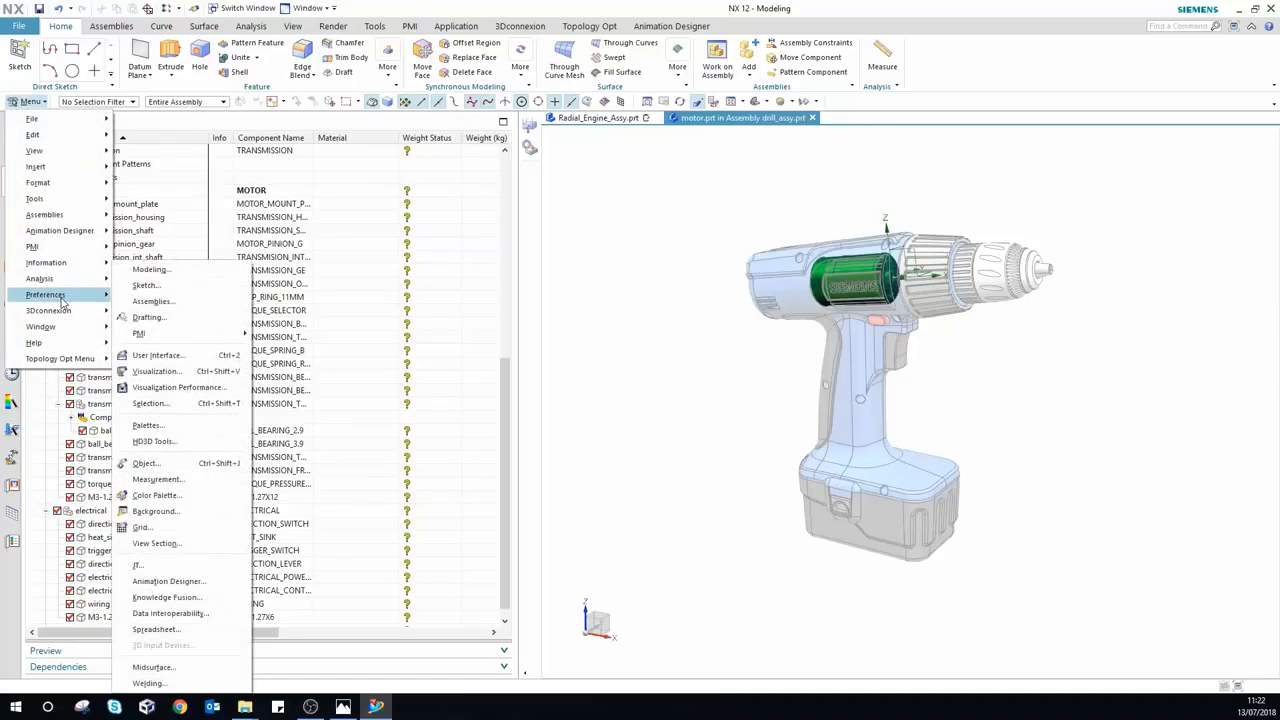
mouse_move(90, 136)
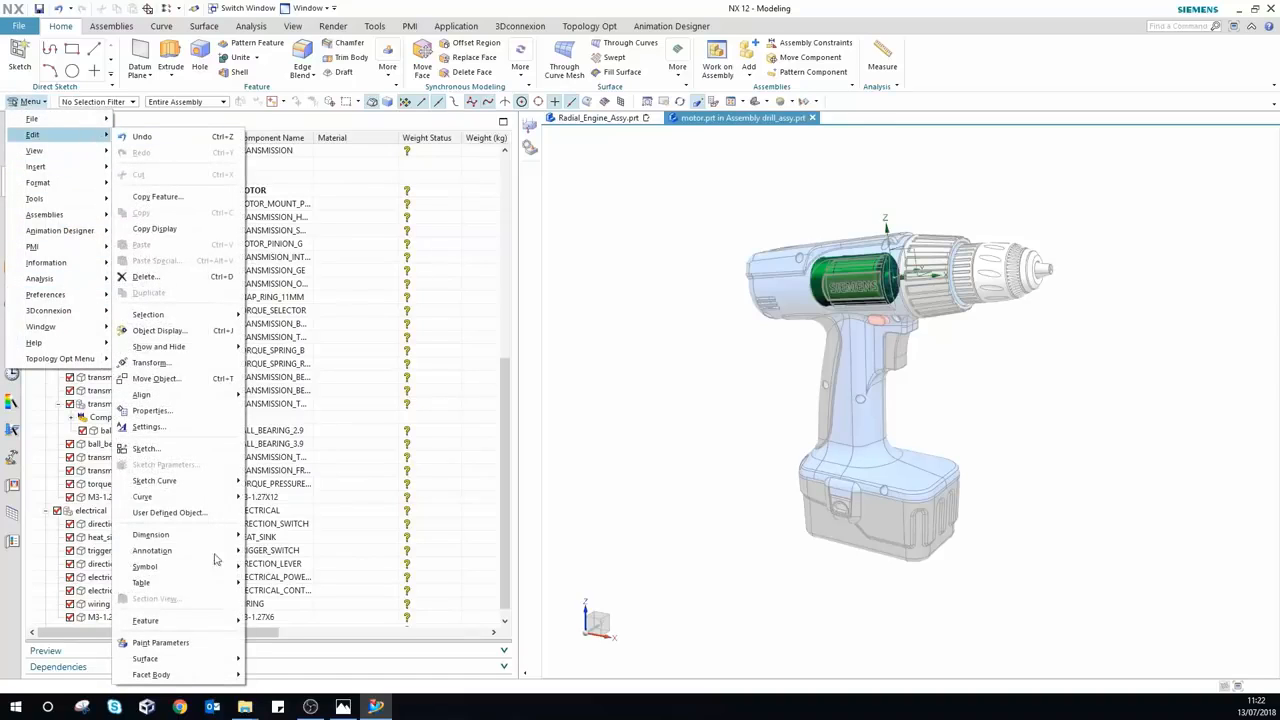
Step: Cancel the motor's Assign Solid Density dialog unchanged and switch to the Analysis commands
mouse_move(205, 626)
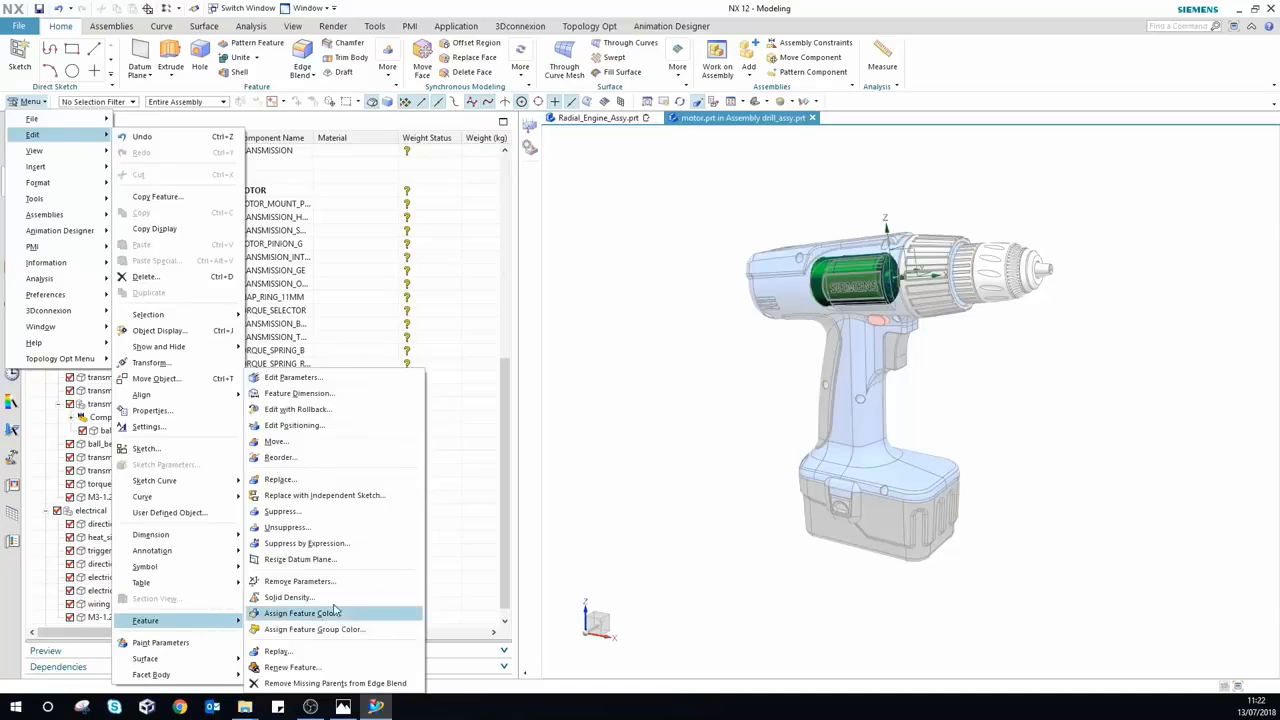
click(300, 597)
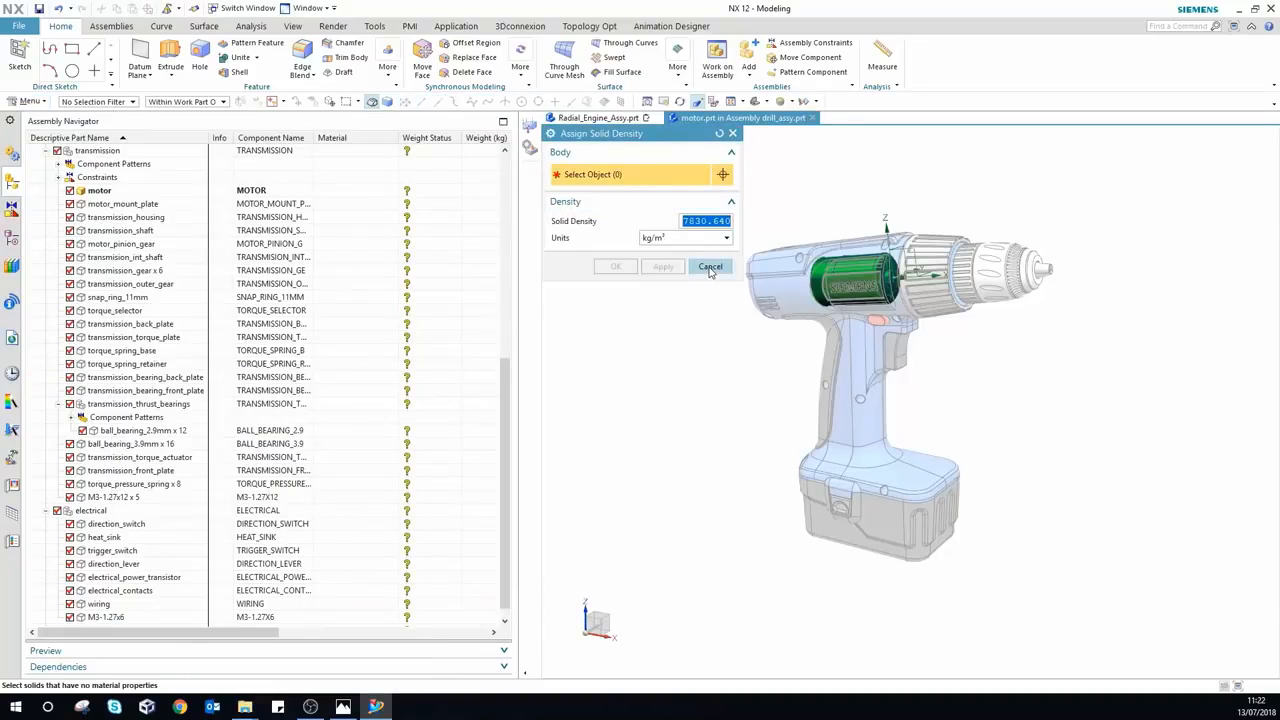
click(709, 268)
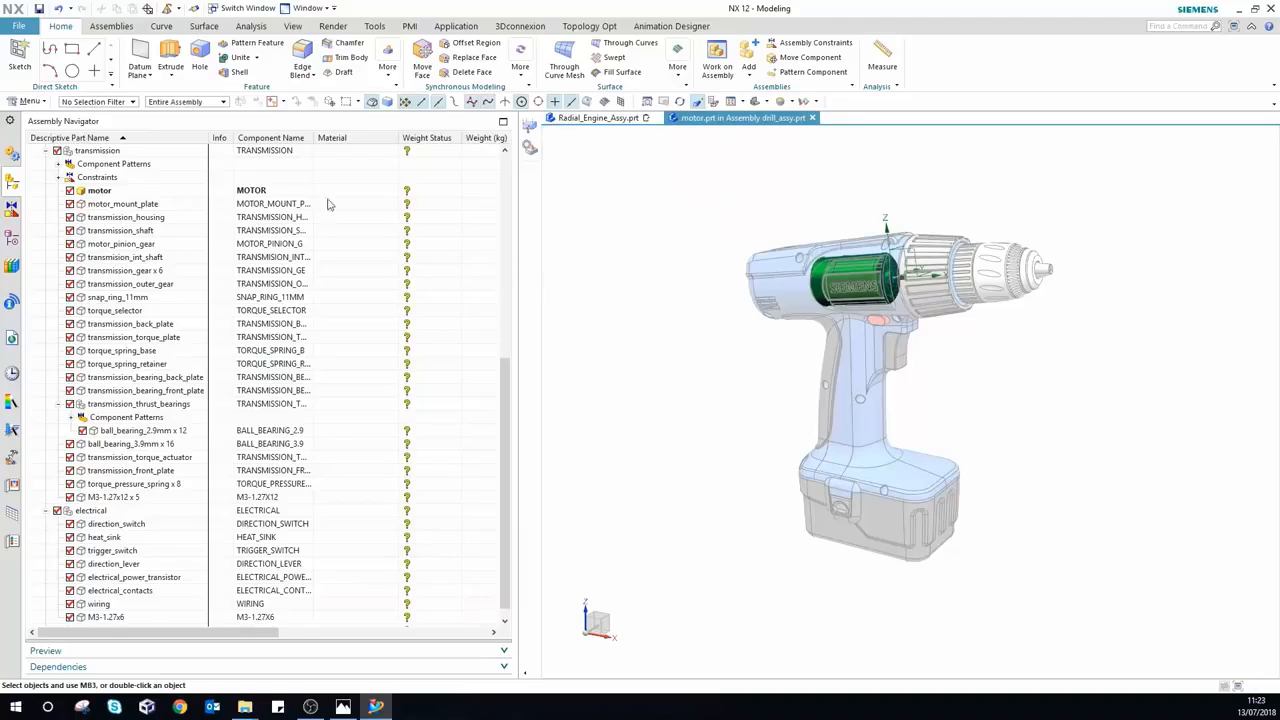
click(251, 26)
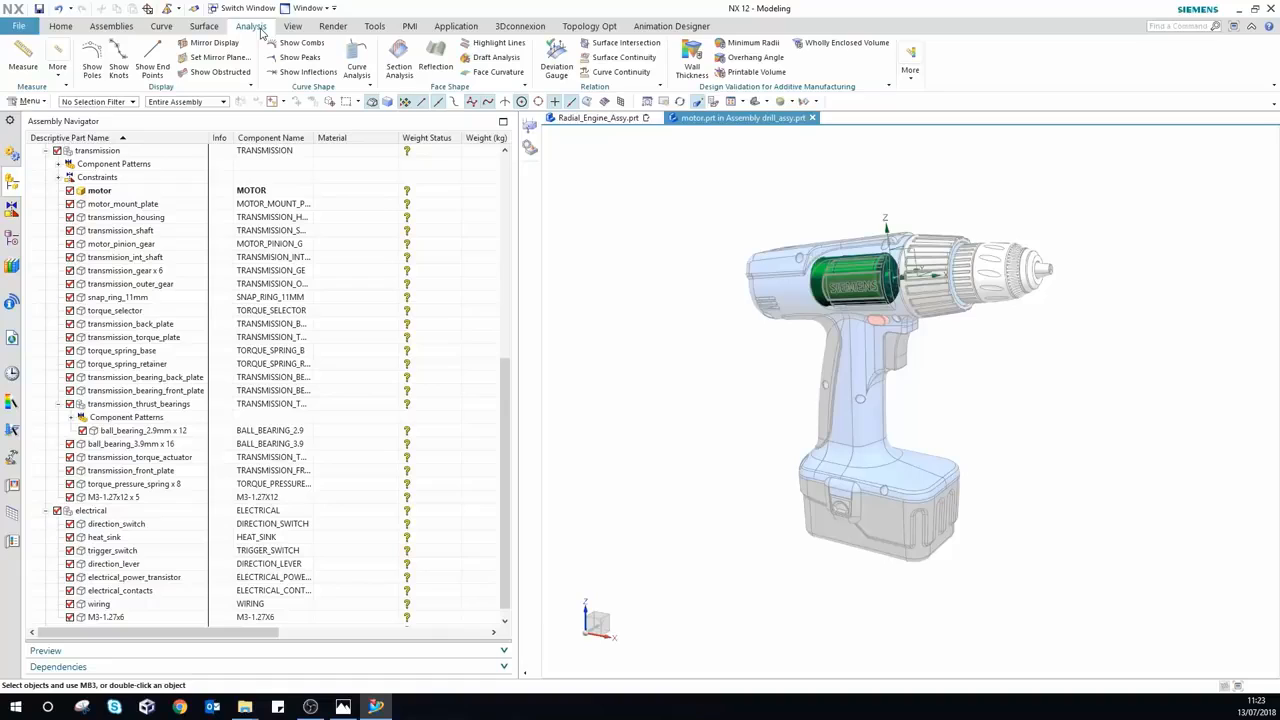
Step: Calculate the motor work part's weight in Advanced Weight Management, giving 0.4655 kg
click(914, 76)
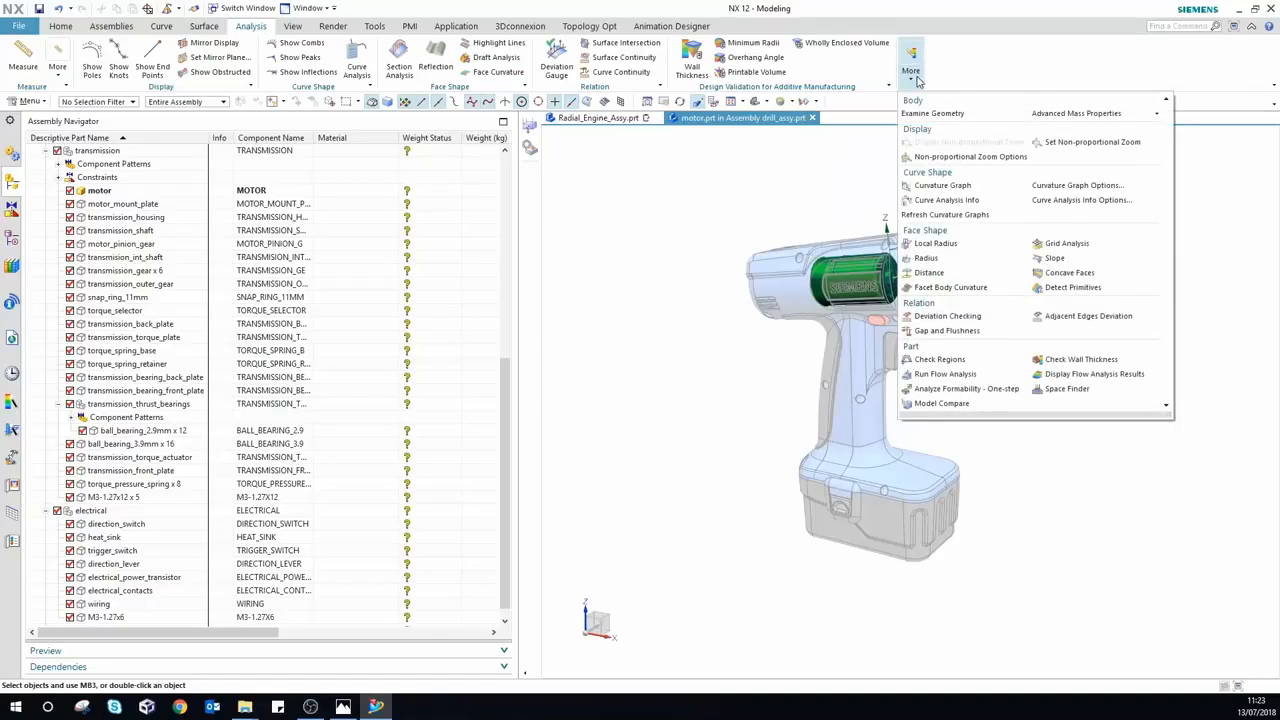
mouse_move(1082, 117)
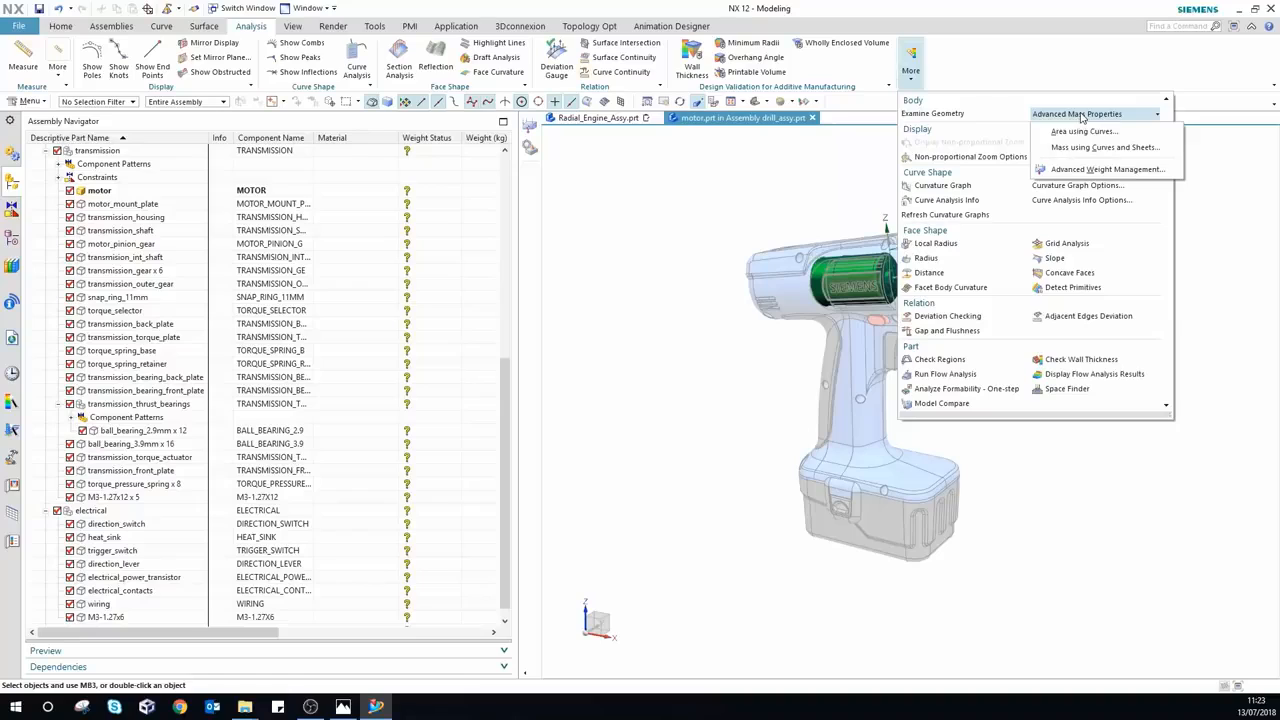
click(1074, 172)
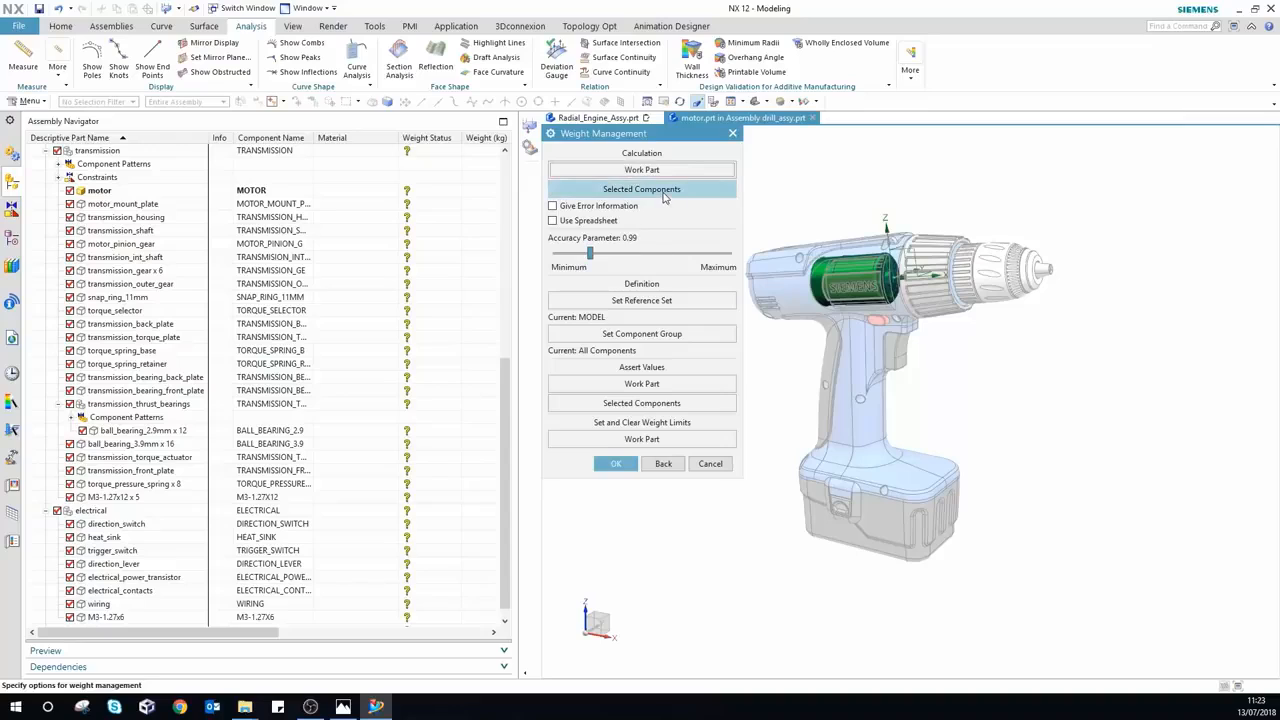
click(640, 172)
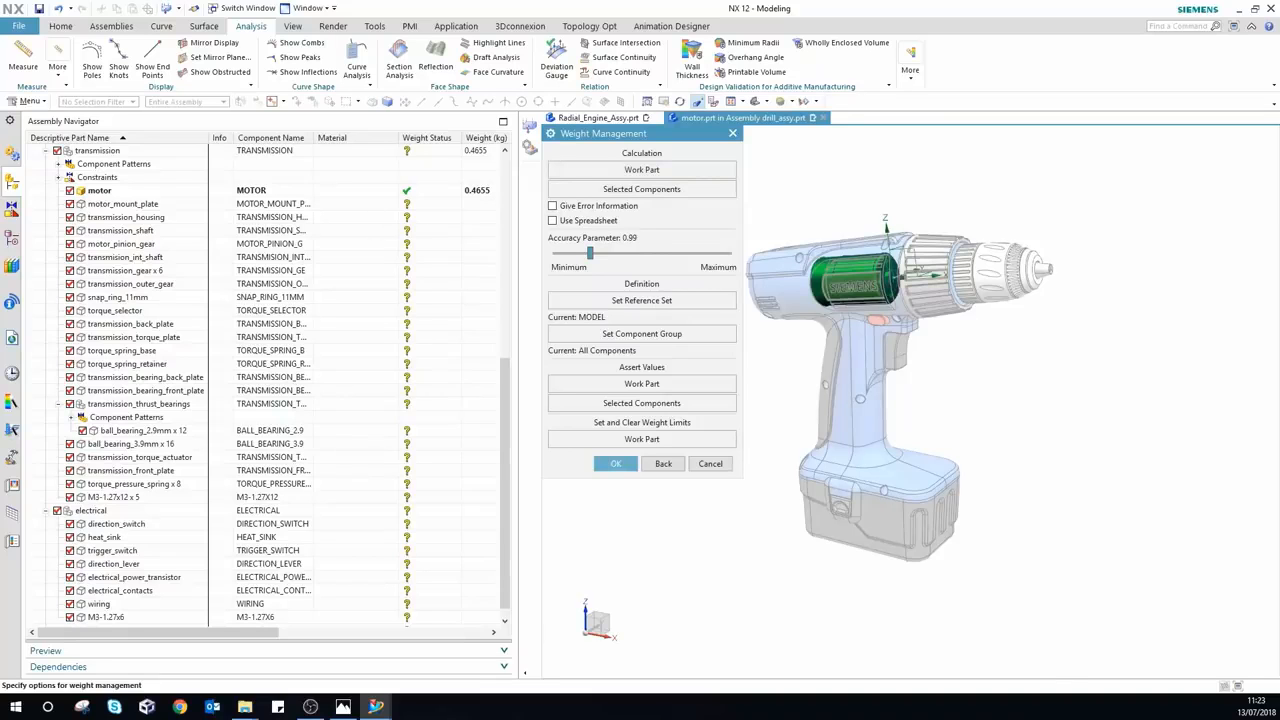
Step: Review the motor's mass-properties report, then close it
click(615, 463)
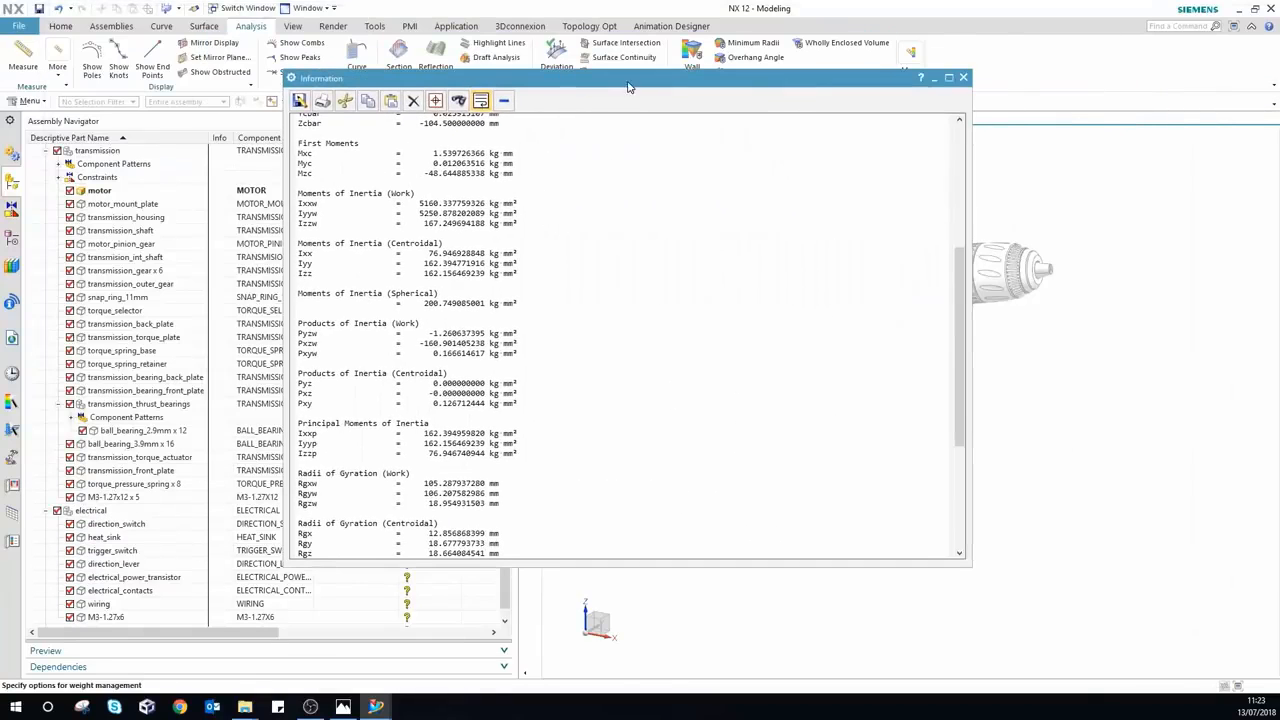
scroll(677, 303, up, 8)
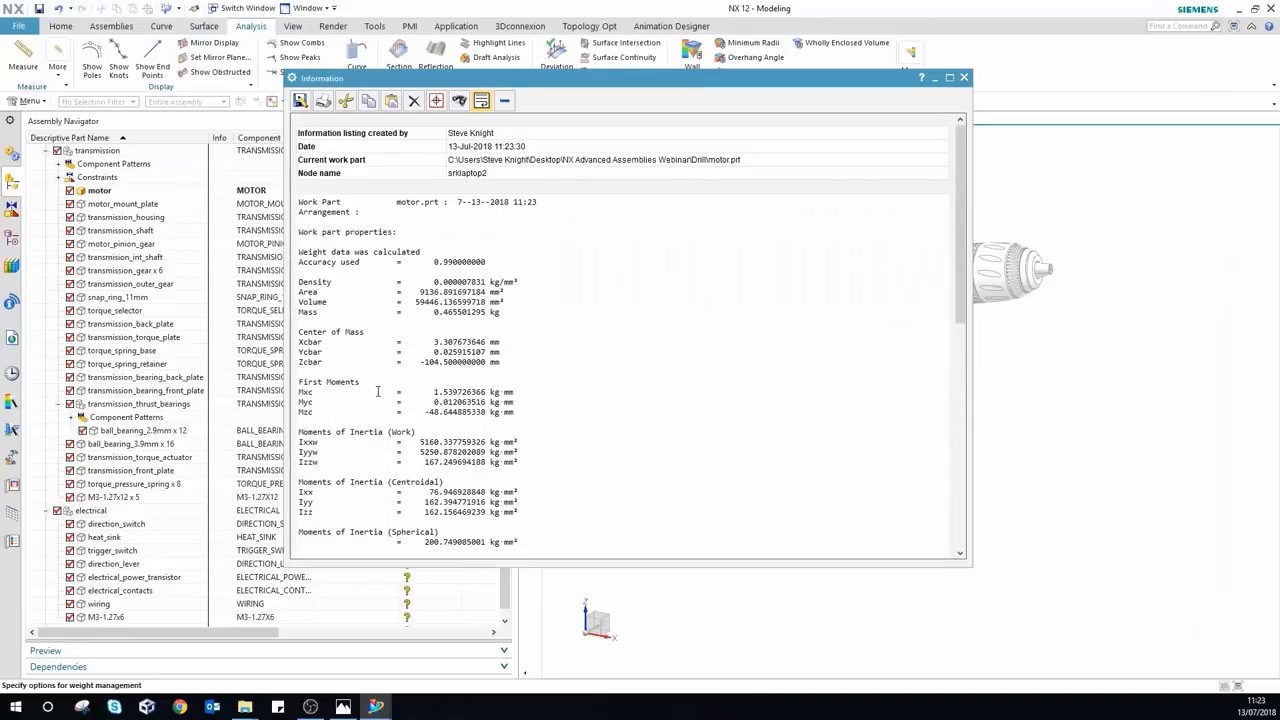
scroll(594, 257, down, 8)
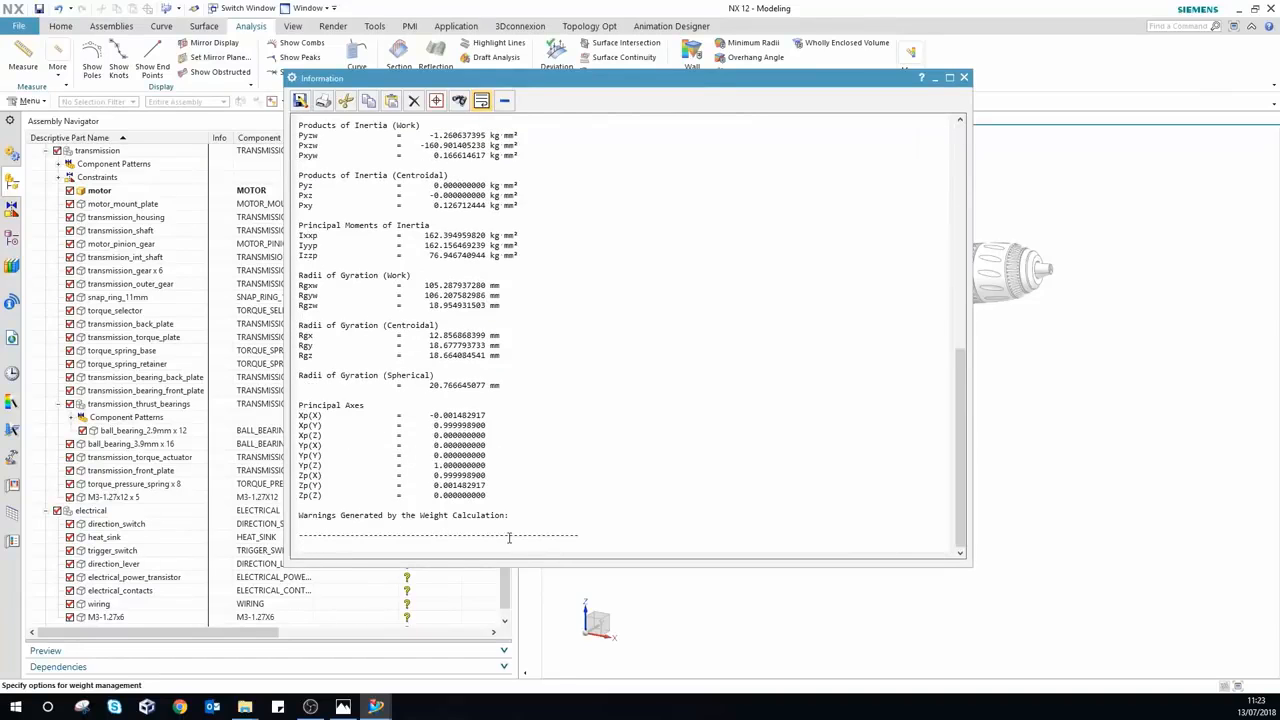
click(964, 78)
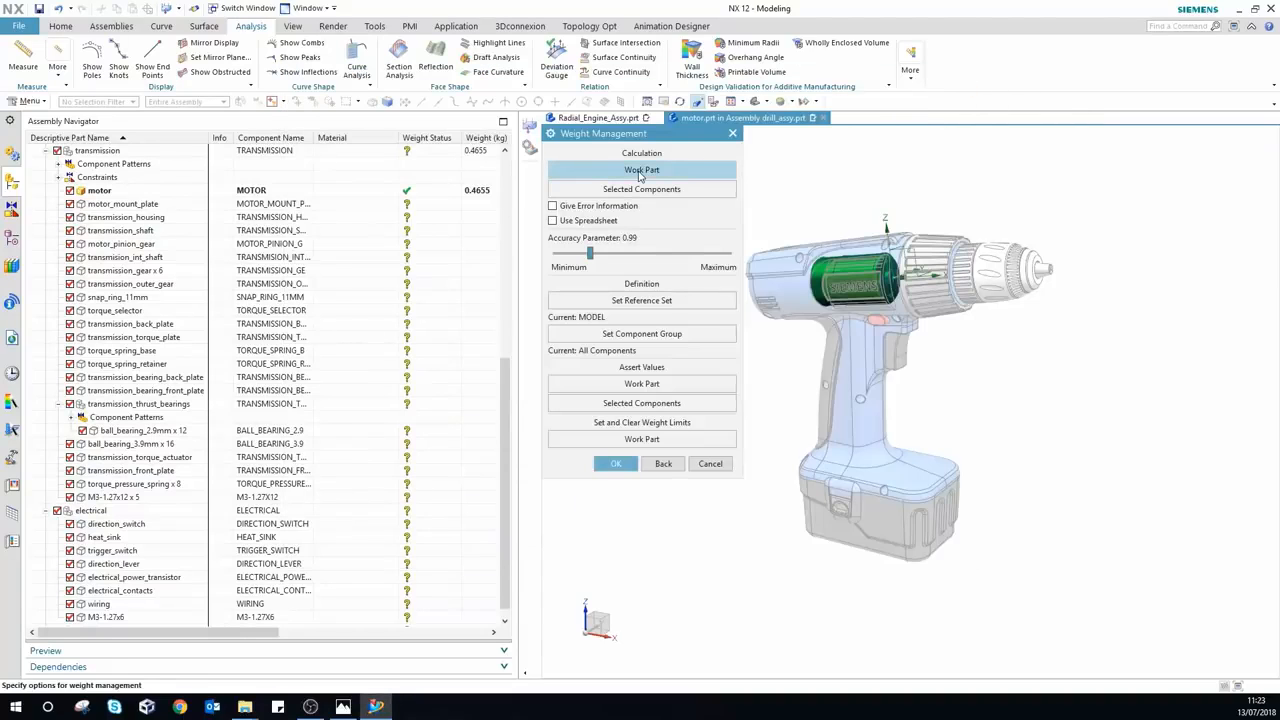
Step: Close the transmission_outer_gear and snap_ring_11mm part files from the Assembly Navigator
right_click(128, 291)
mouse_move(230, 360)
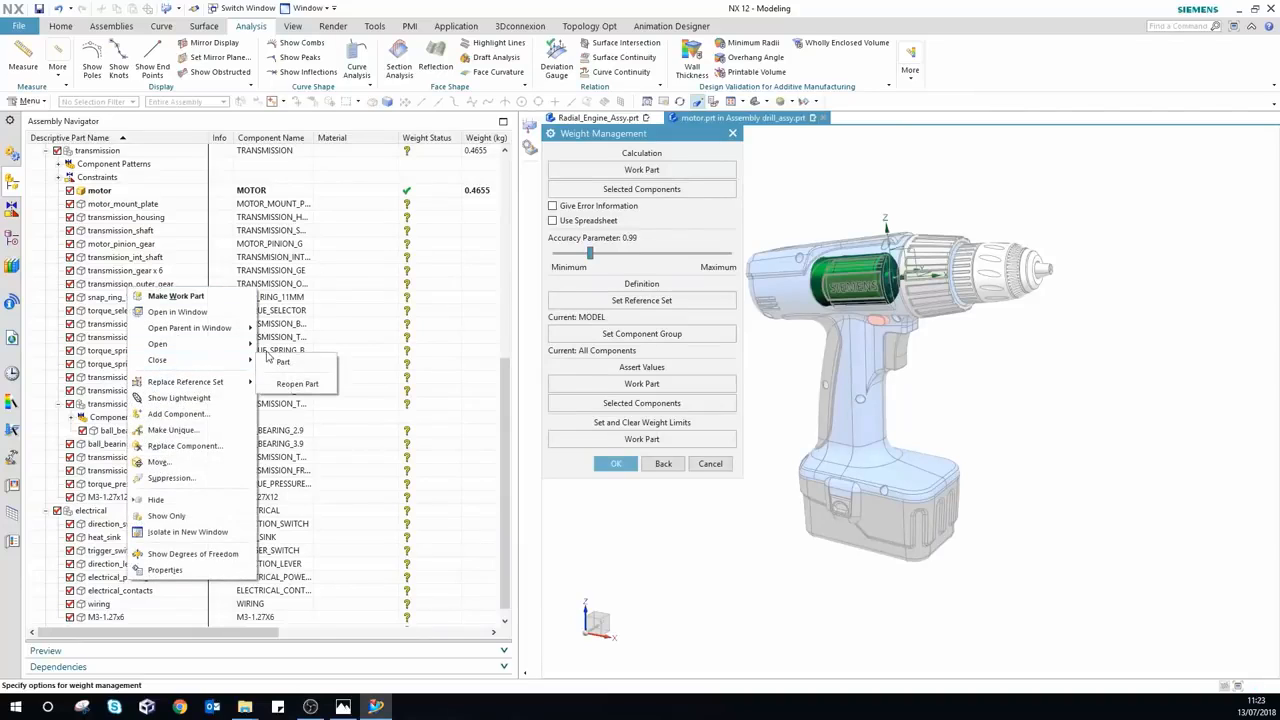
click(281, 362)
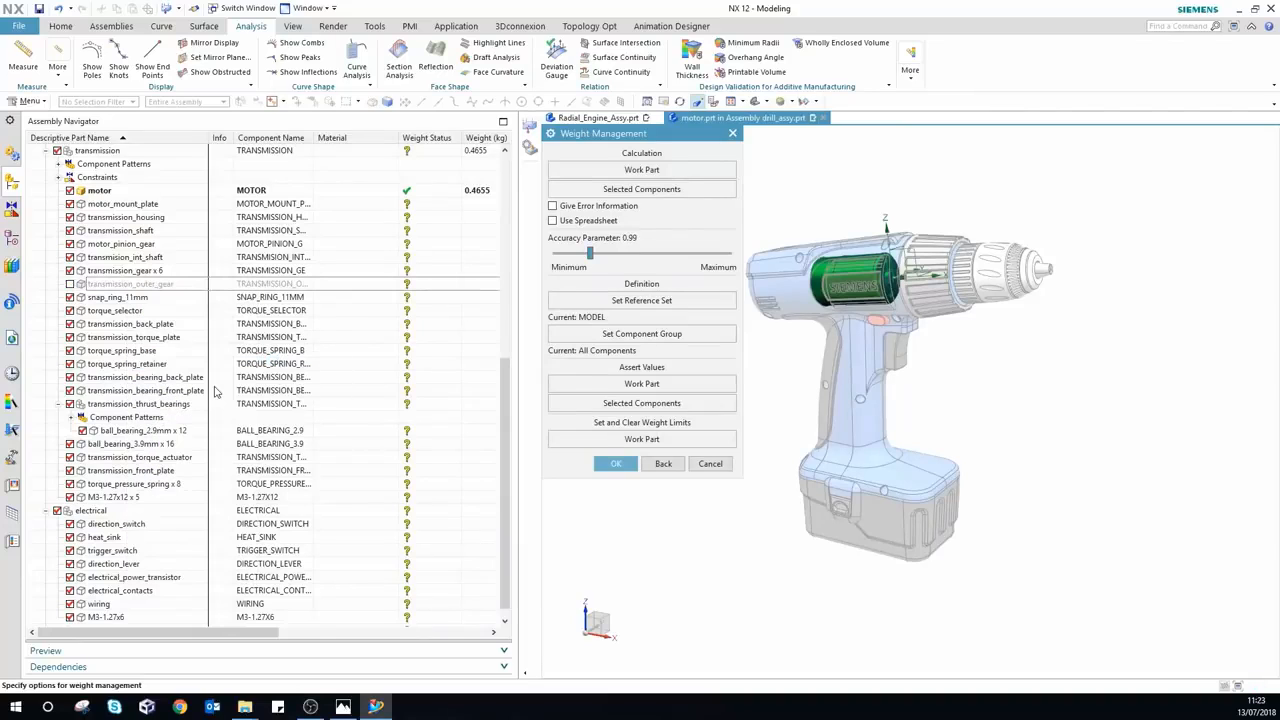
right_click(130, 308)
mouse_move(240, 375)
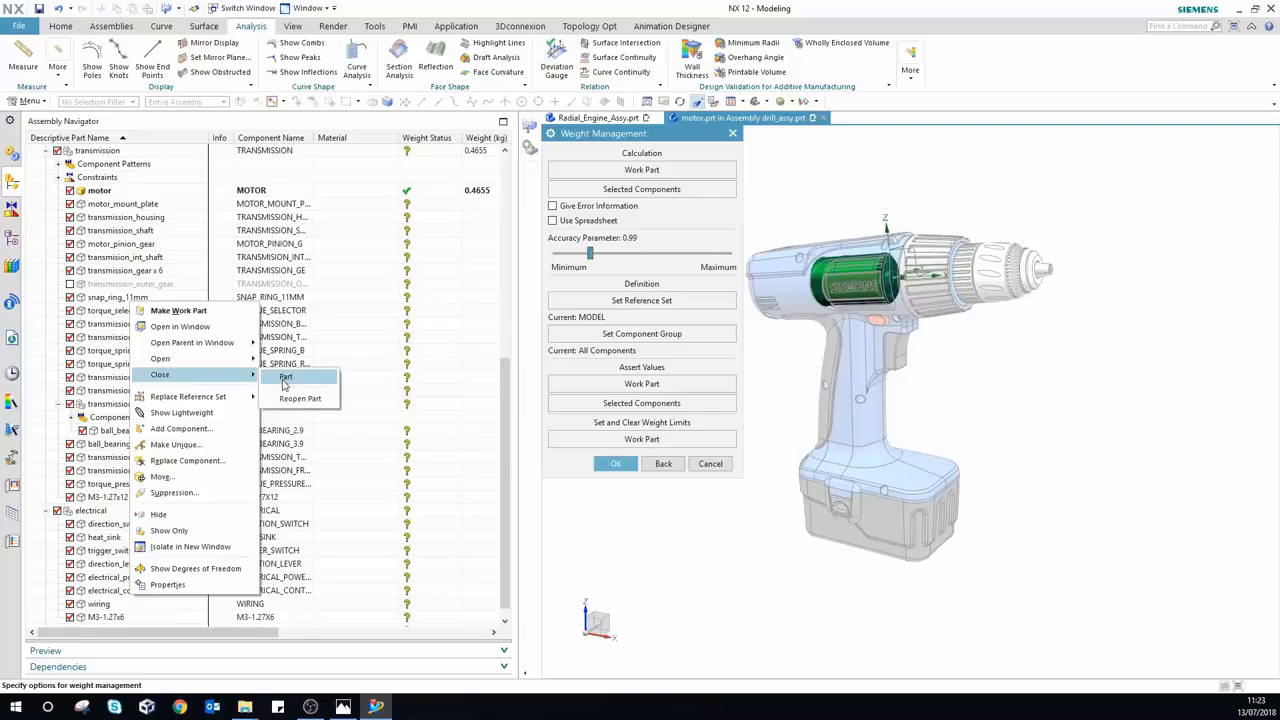
click(288, 378)
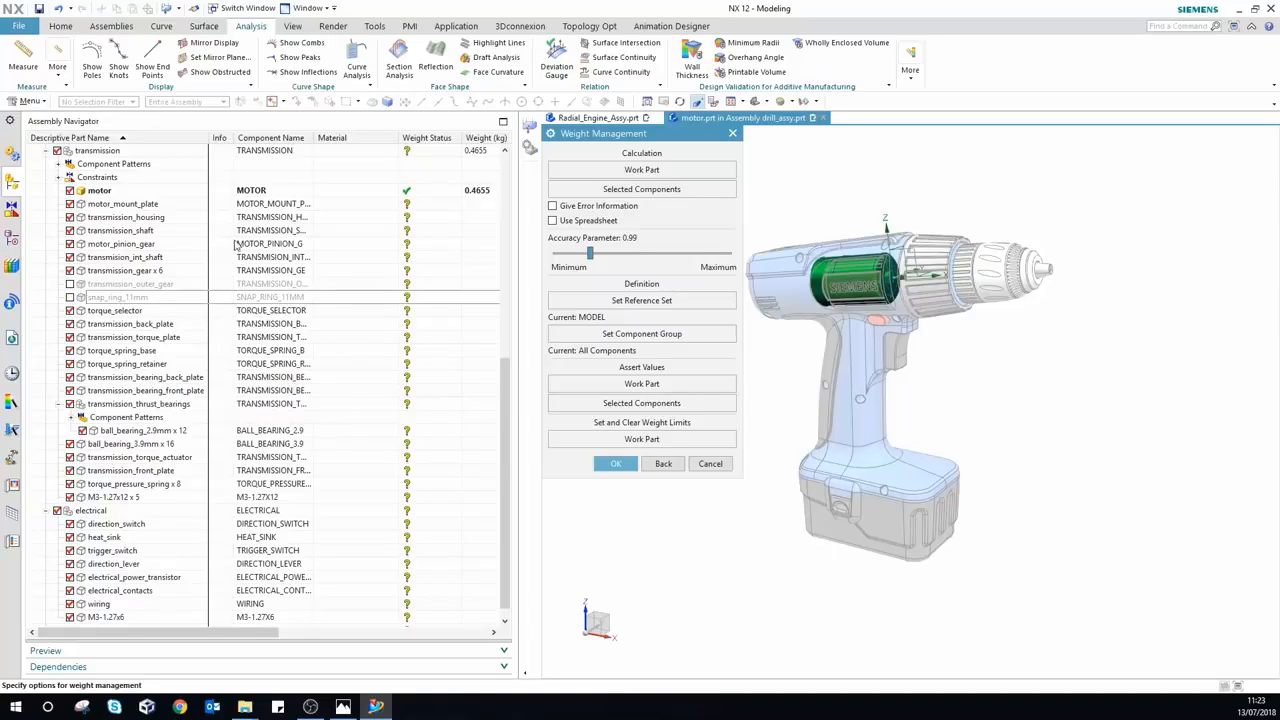
Step: Make drill_assy the work part again, stepping up through transmission
double_click(104, 152)
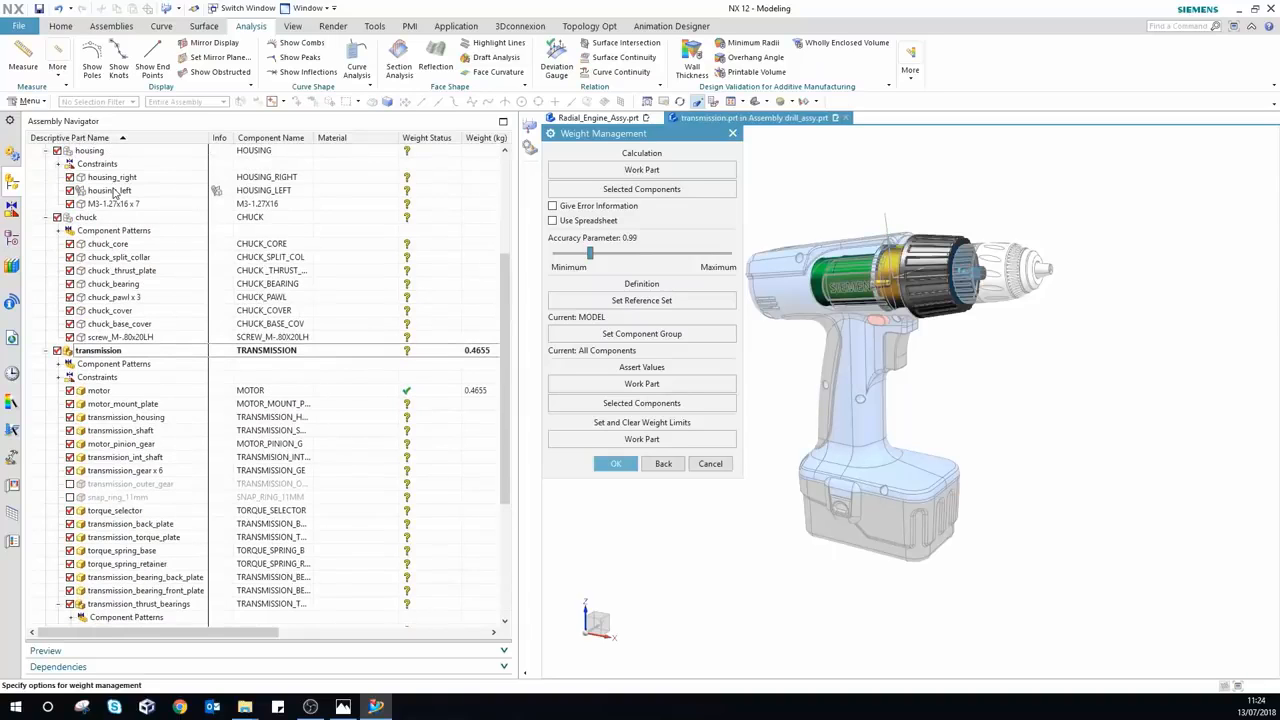
scroll(113, 194, up, 5)
double_click(108, 164)
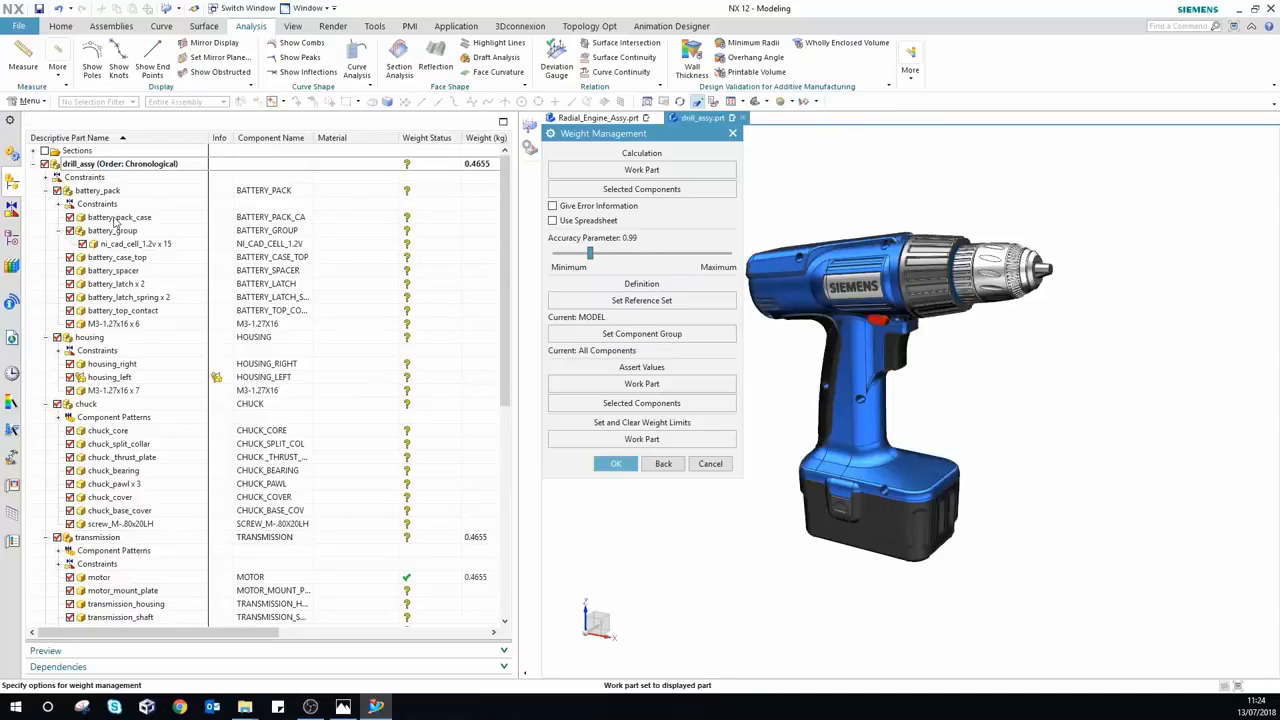
Step: Calculate the drill_assy work part weight as 5.3652 kg and dismiss the report
scroll(232, 378, down, 8)
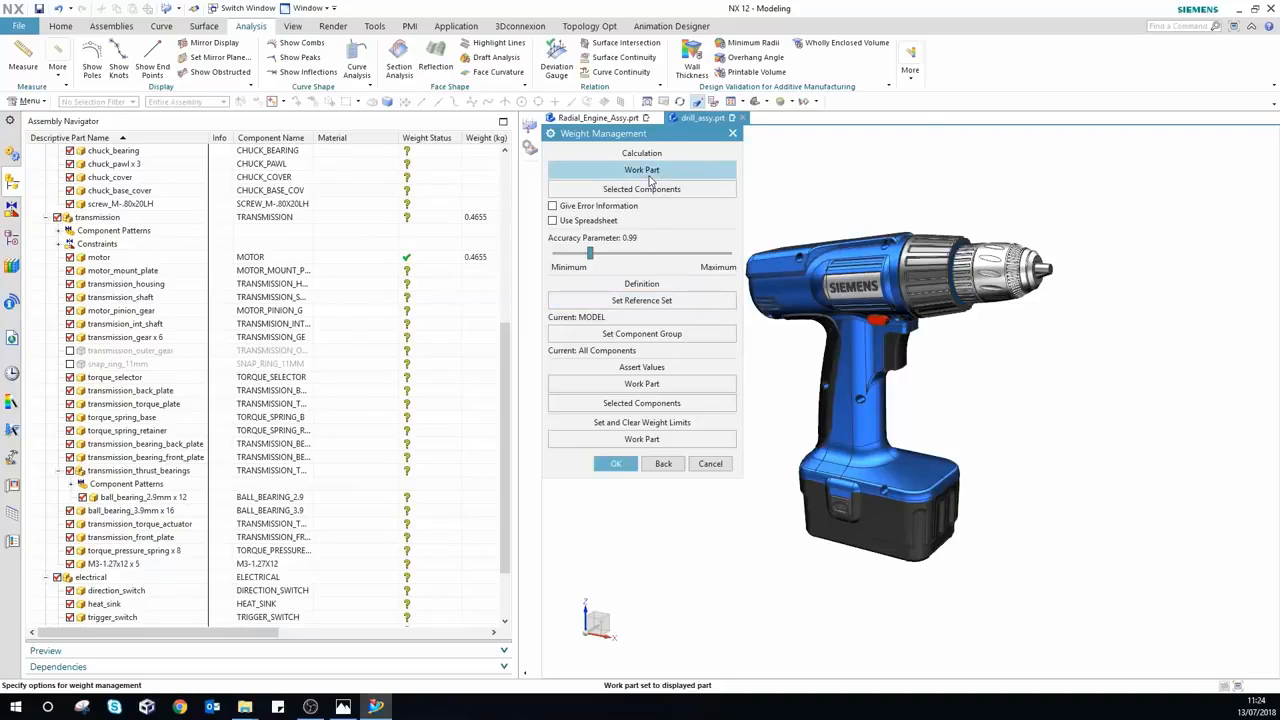
scroll(357, 249, up, 8)
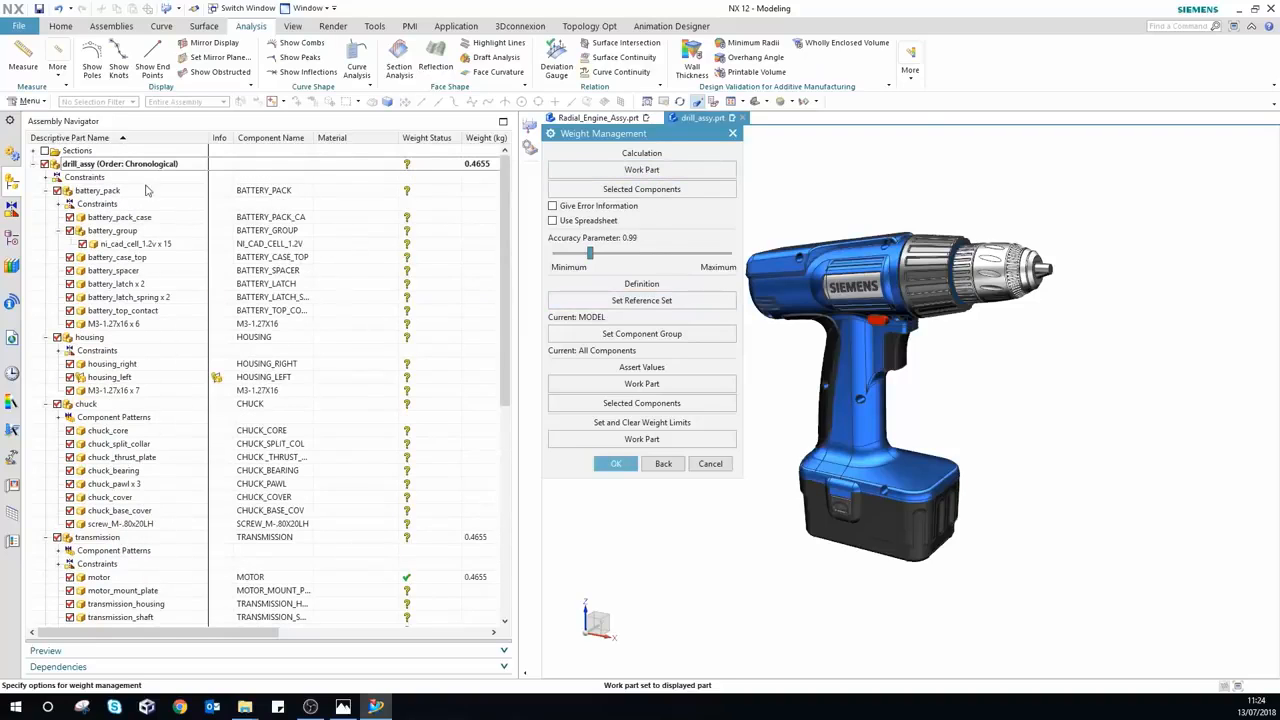
click(652, 170)
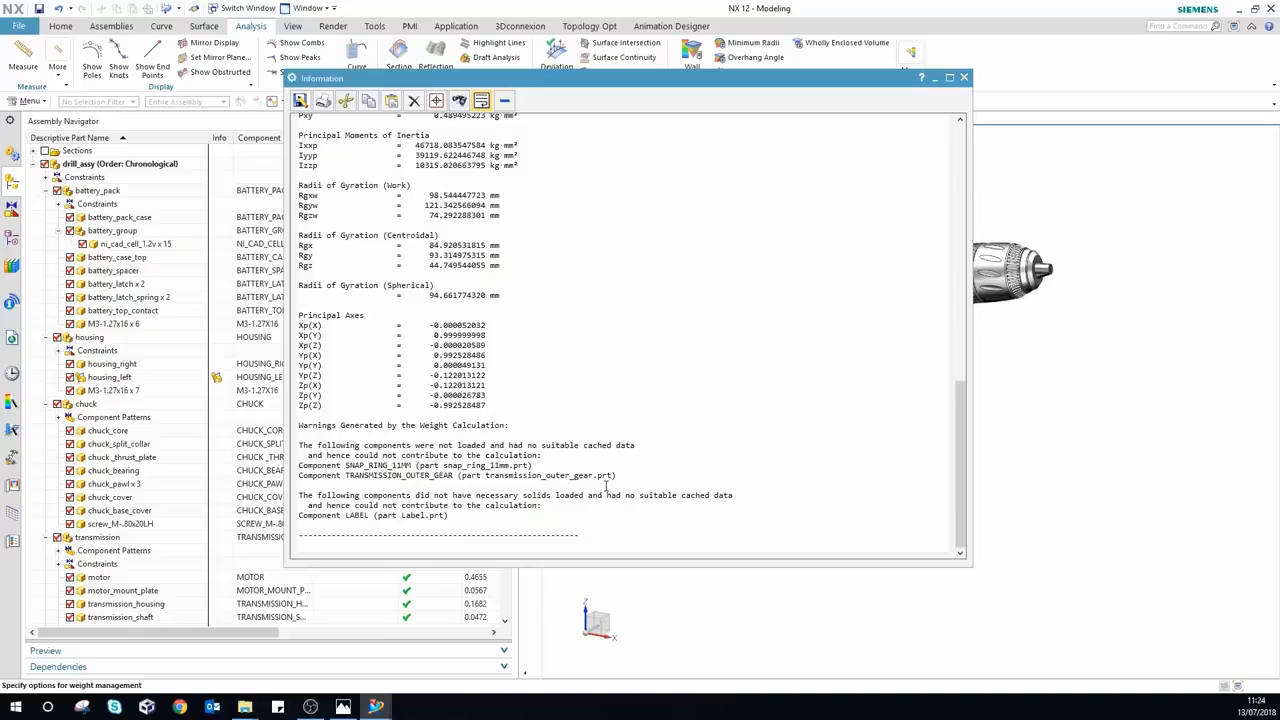
click(964, 77)
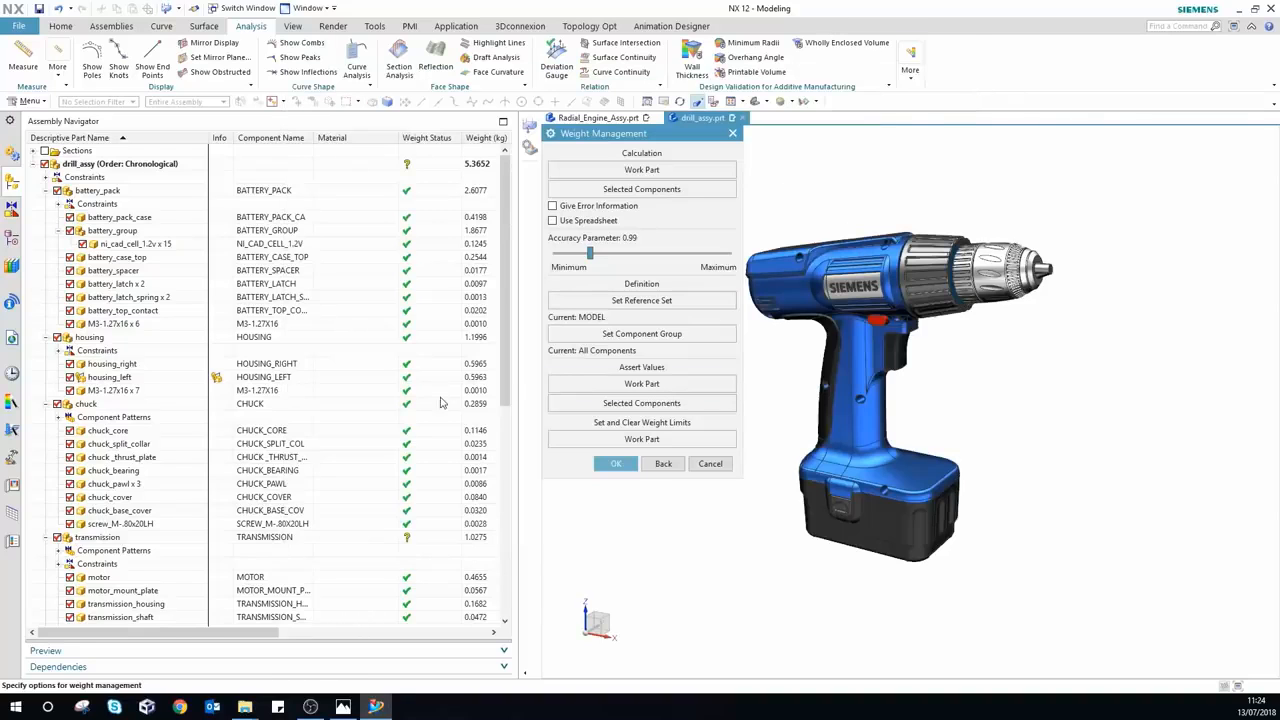
scroll(430, 400, down, 8)
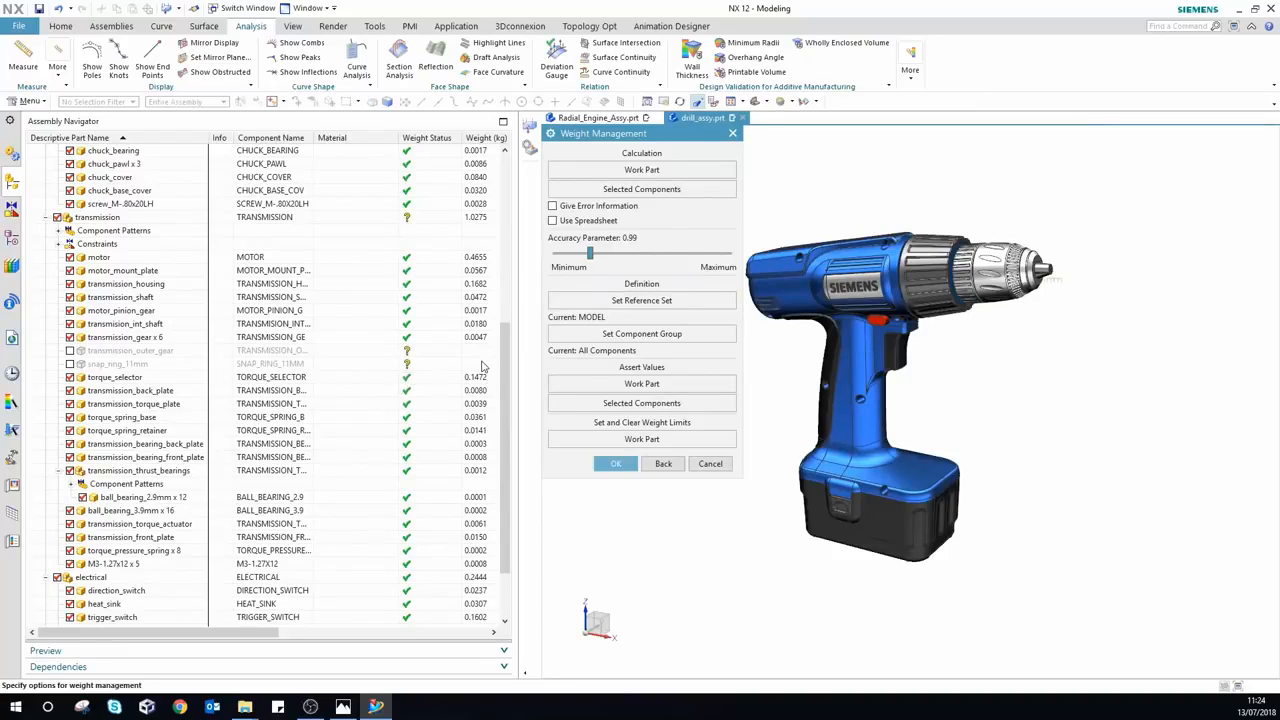
Step: Reload transmission_outer_gear and snap_ring_11mm, then recalculate the assembly to 5.4171 kg
click(70, 350)
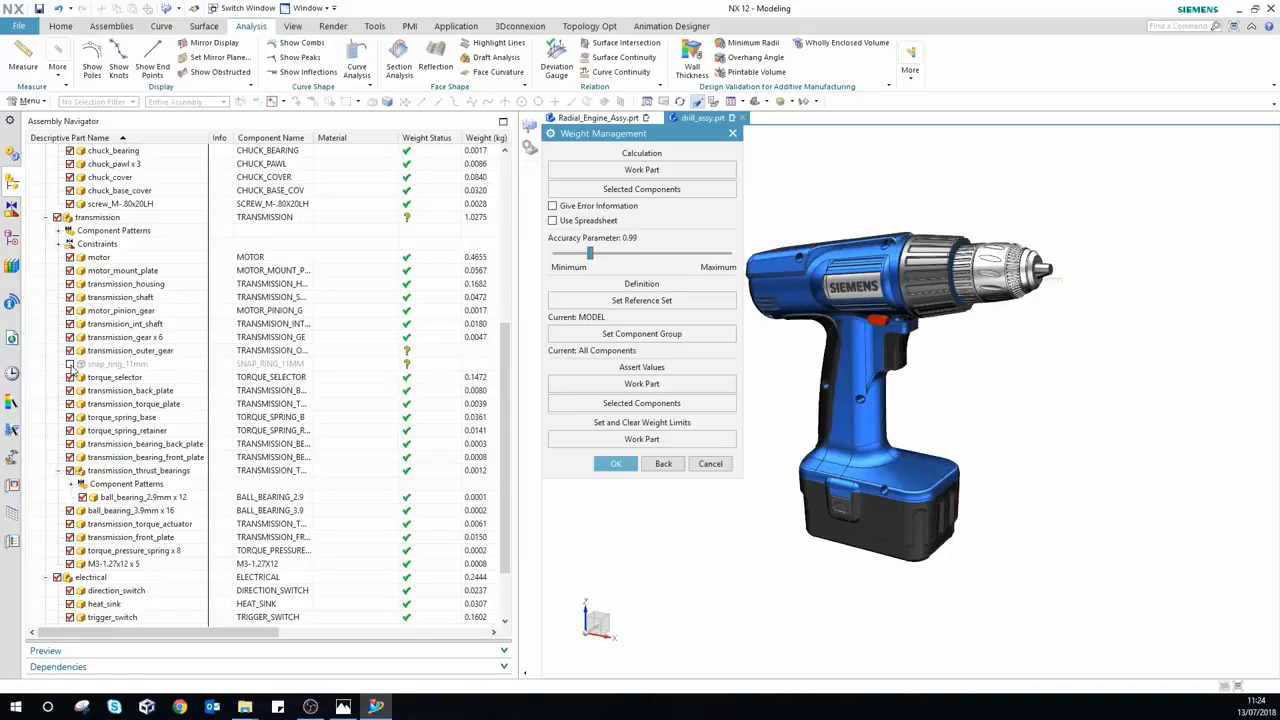
click(70, 364)
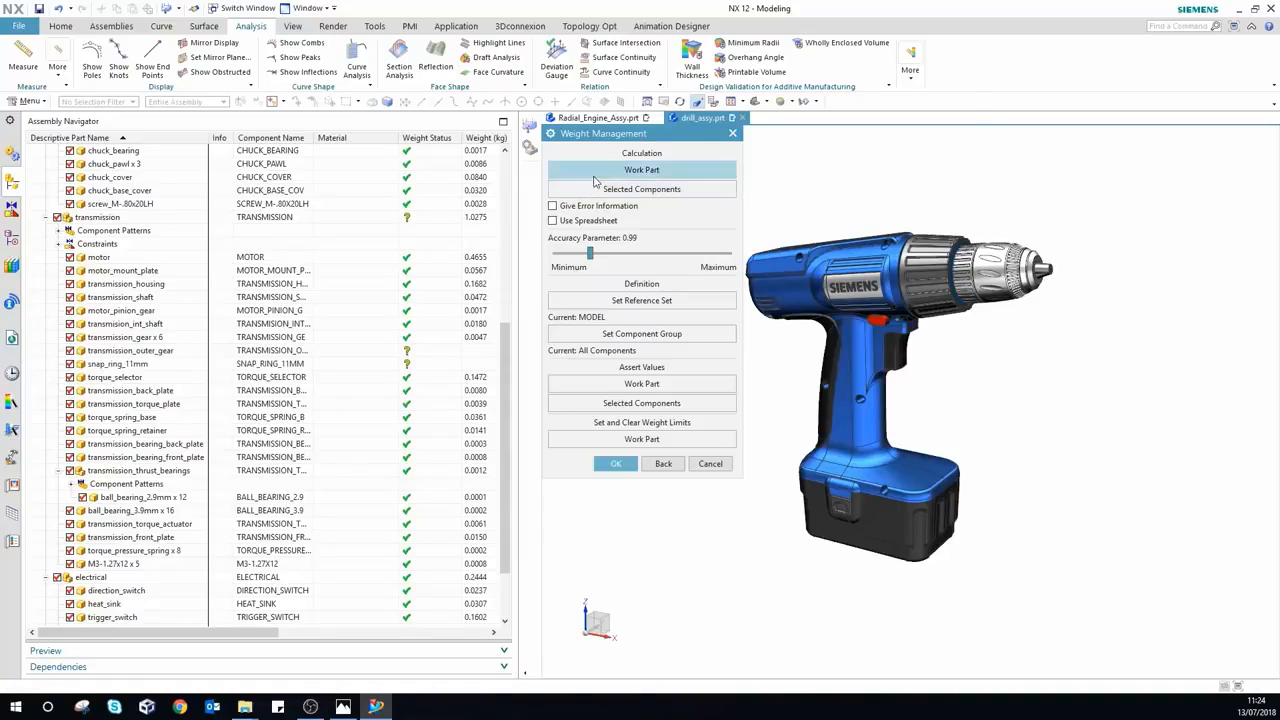
click(641, 170)
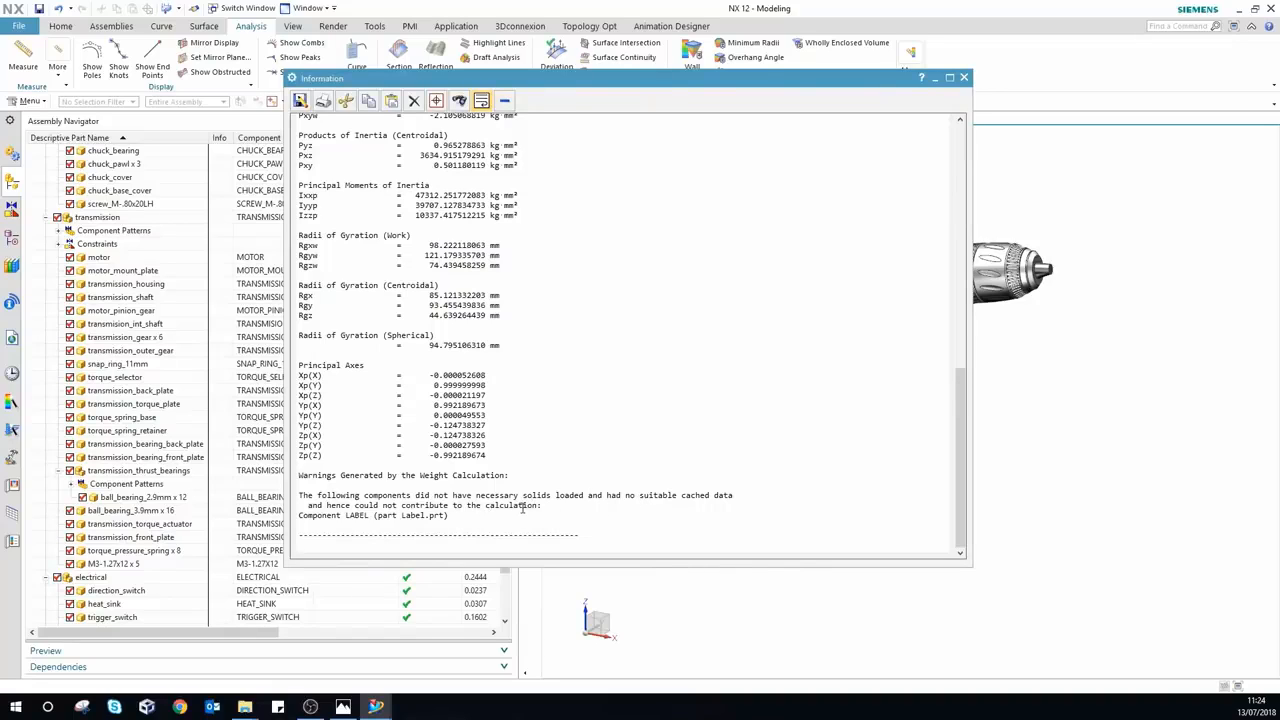
click(964, 78)
scroll(448, 382, up, 8)
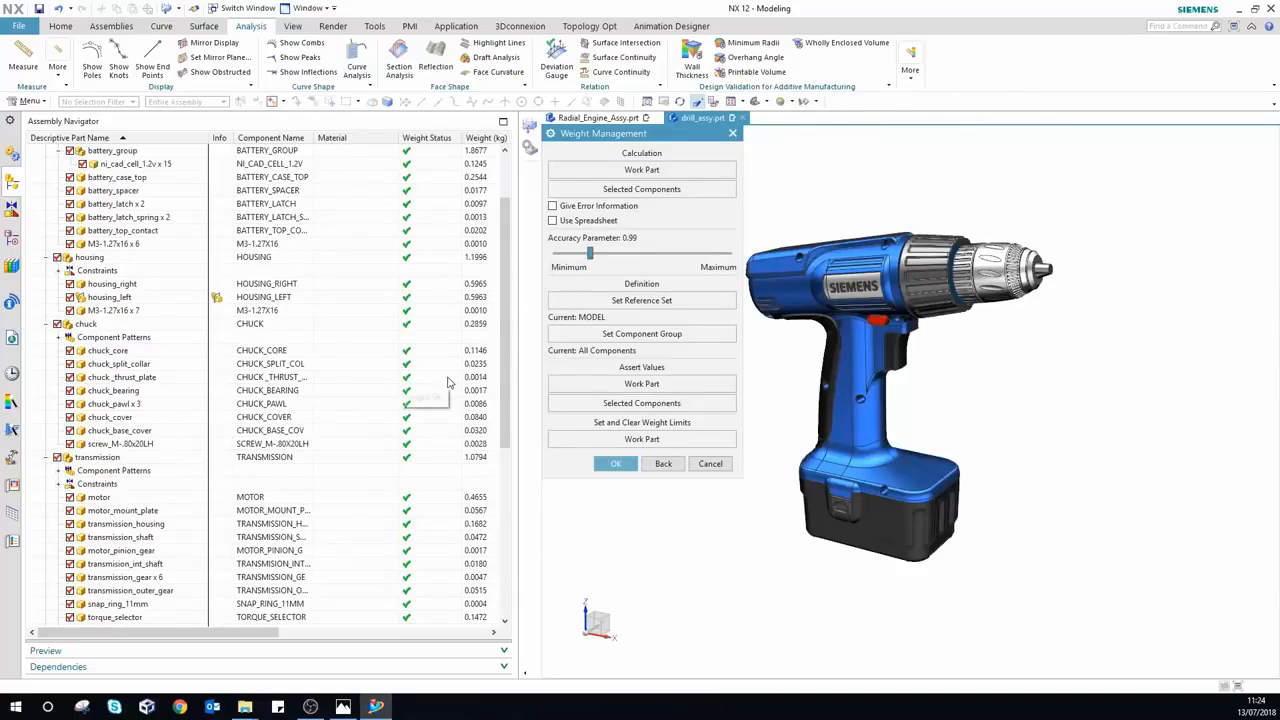
click(614, 463)
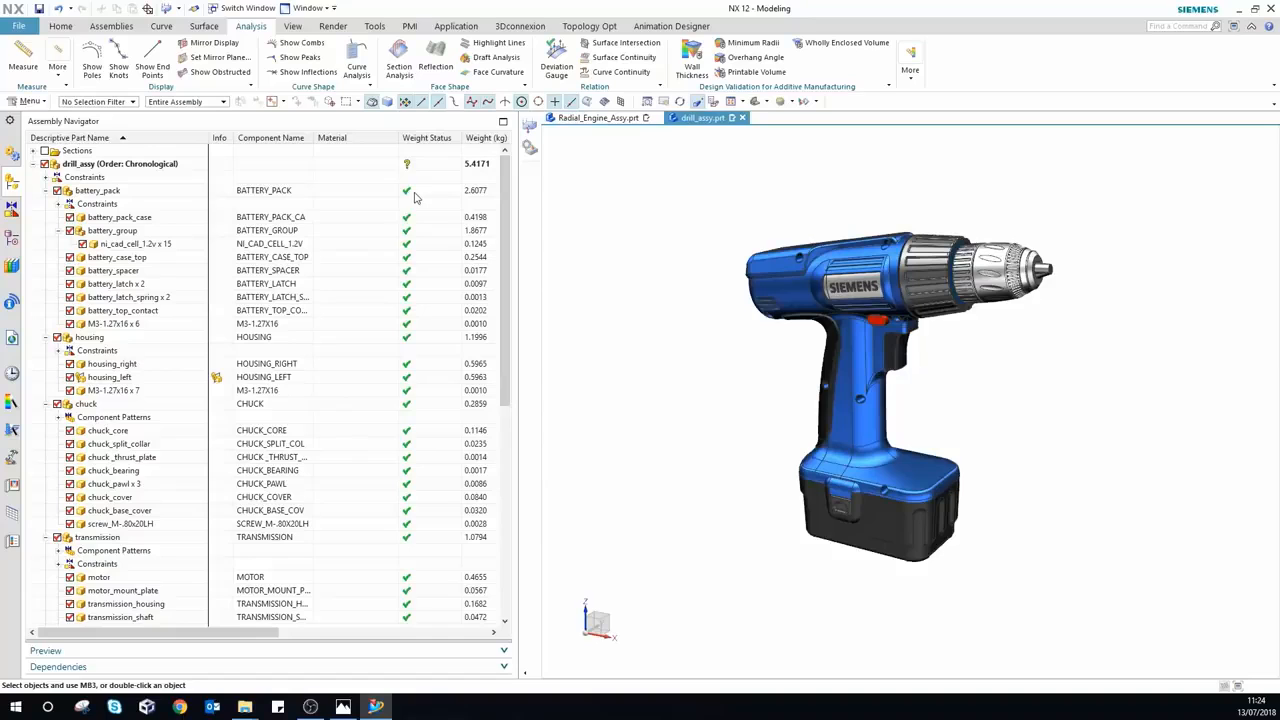
scroll(428, 322, down, 9)
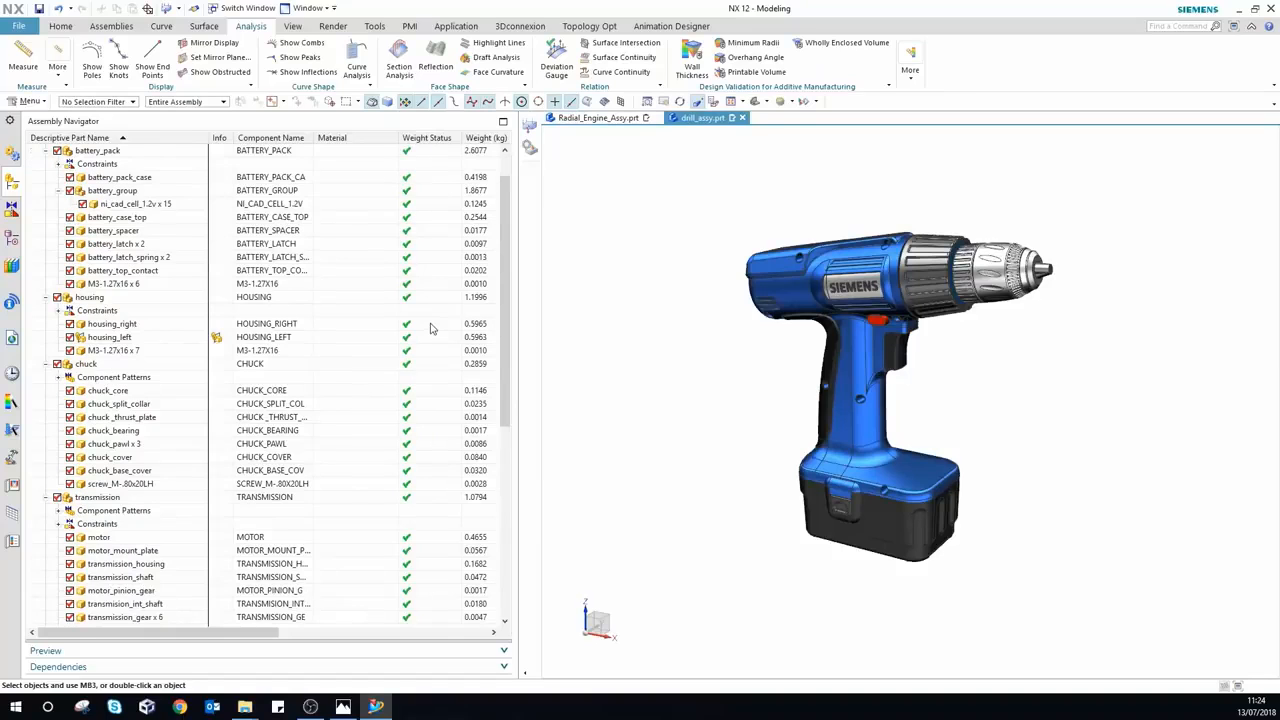
scroll(432, 326, down, 1)
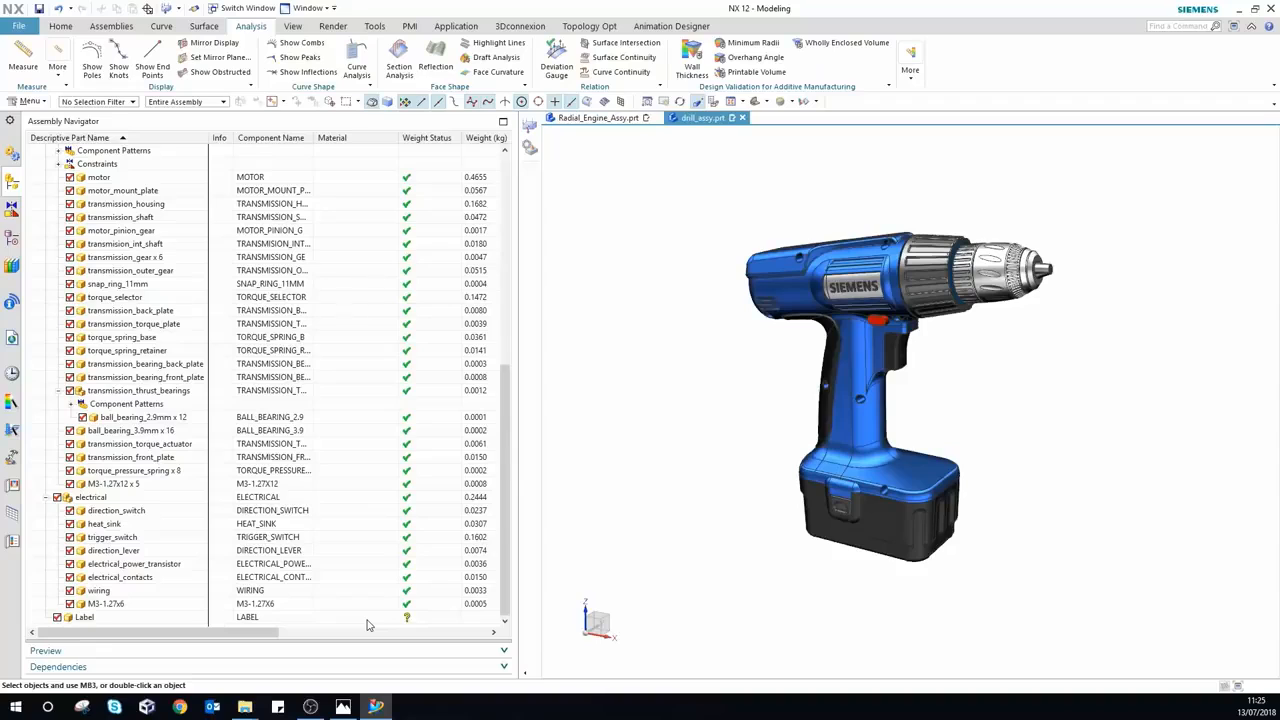
click(28, 102)
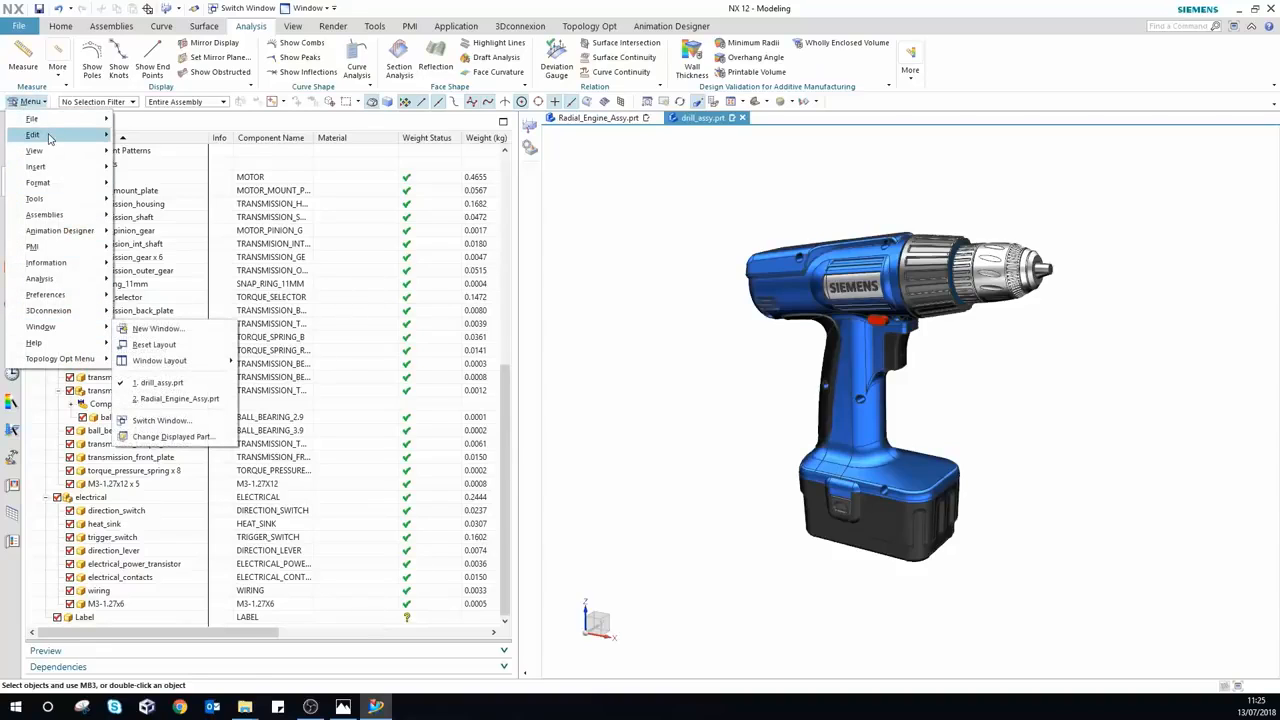
mouse_move(40, 134)
mouse_move(230, 622)
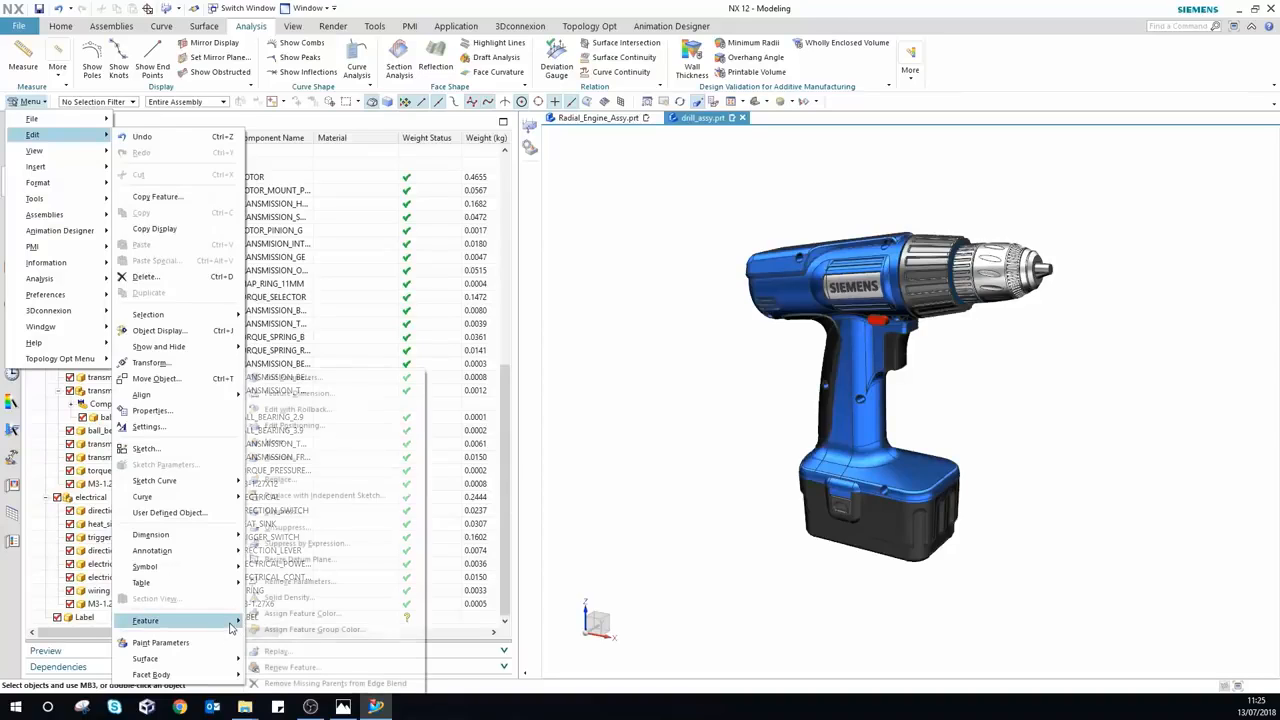
click(285, 598)
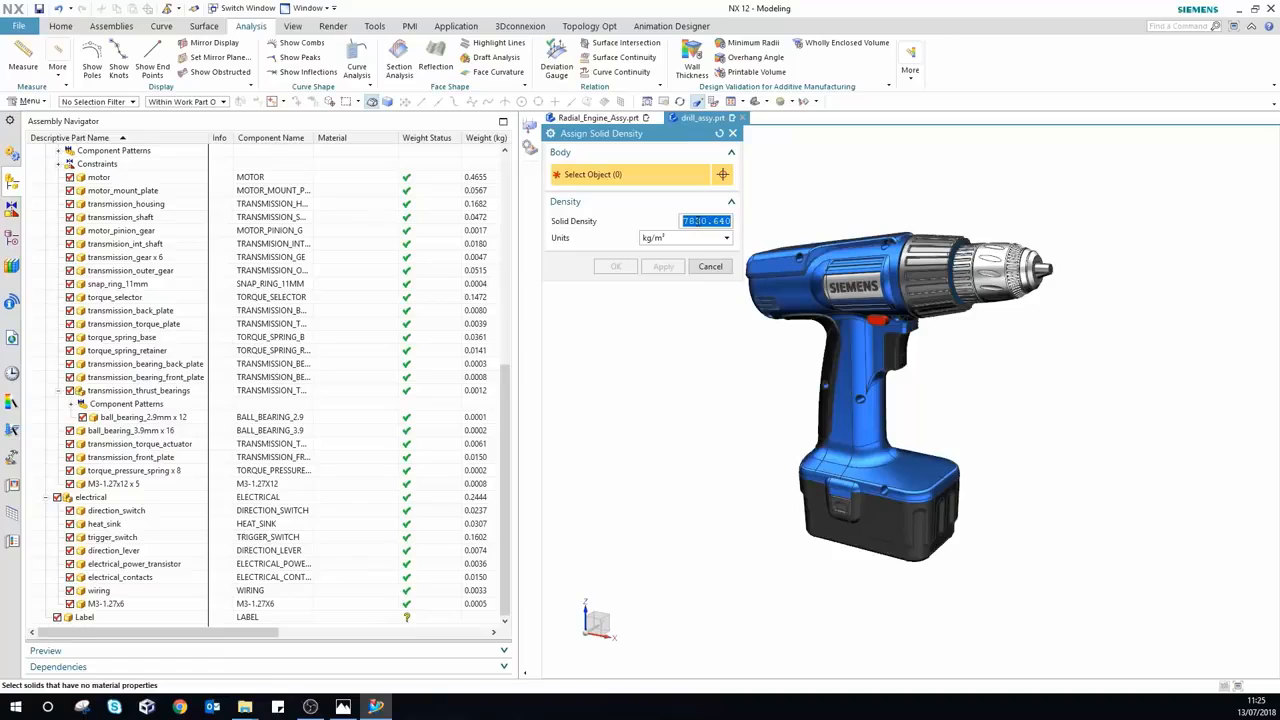
click(709, 268)
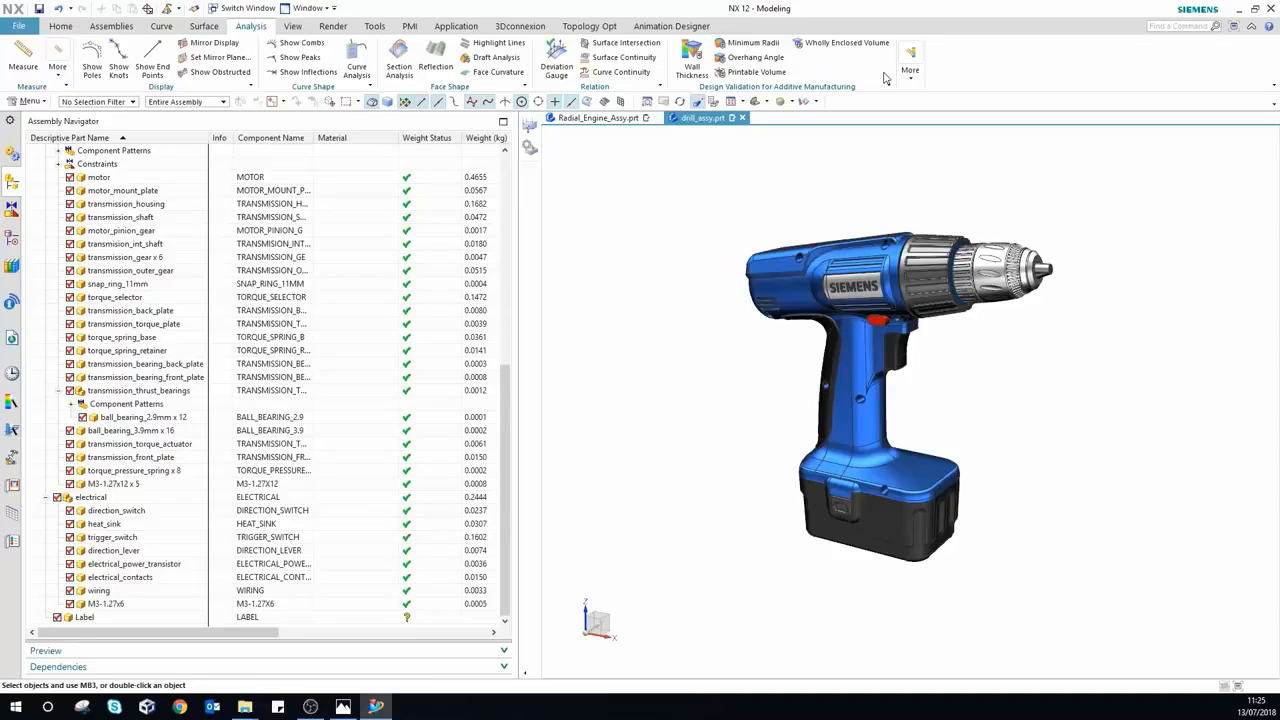
Step: Pick LABEL as the component for asserted weight values in Assembly Weight Management
click(914, 82)
click(1064, 114)
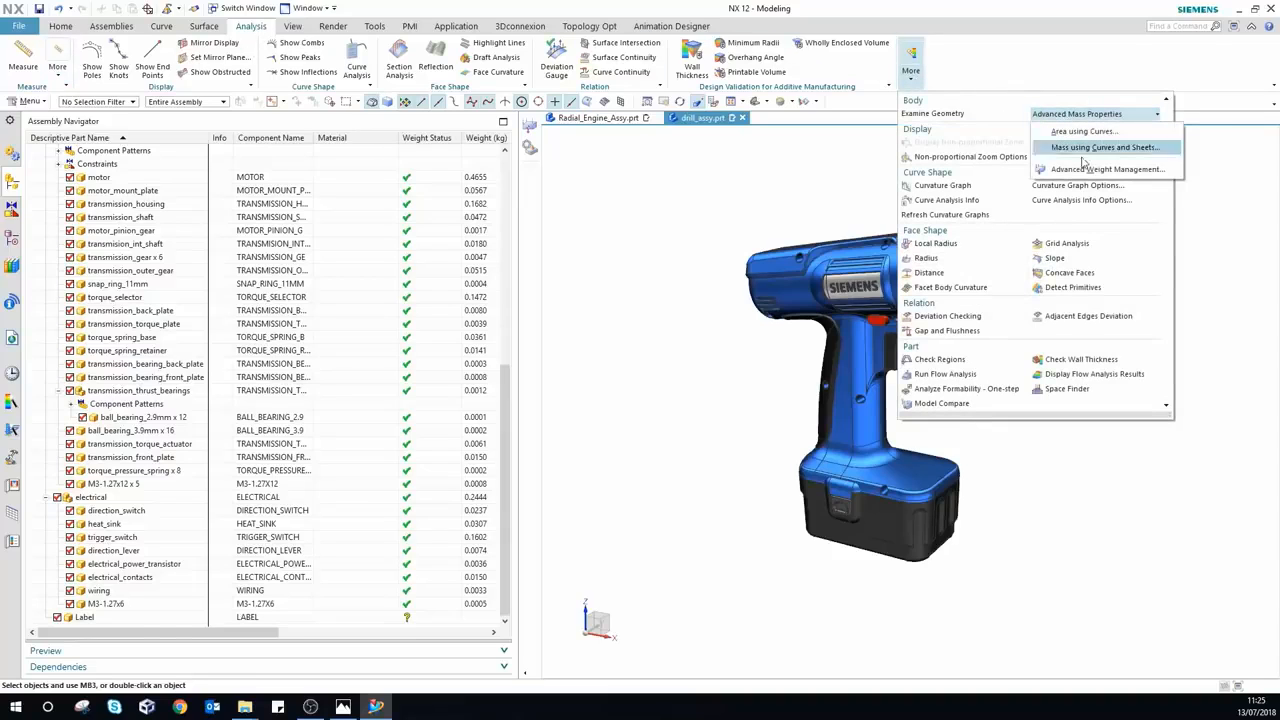
click(534, 133)
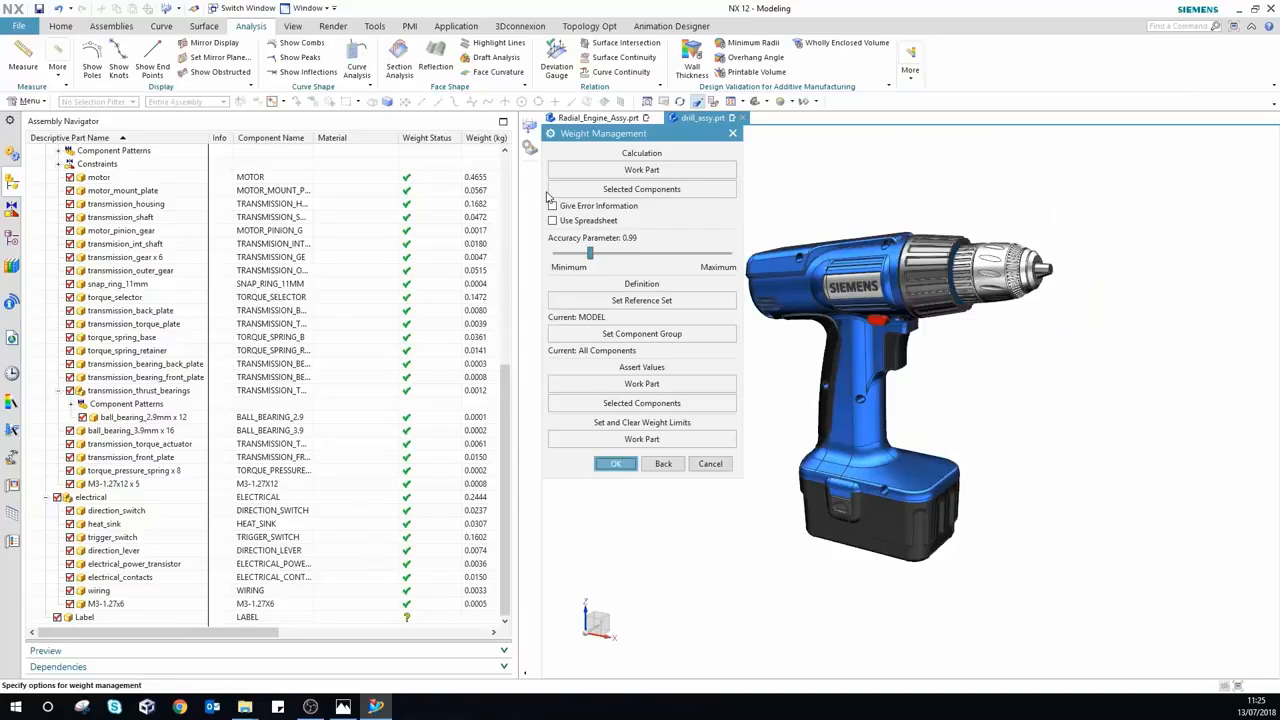
click(636, 403)
mouse_move(730, 166)
mouse_down()
mouse_move(731, 214)
mouse_move(729, 187)
mouse_up()
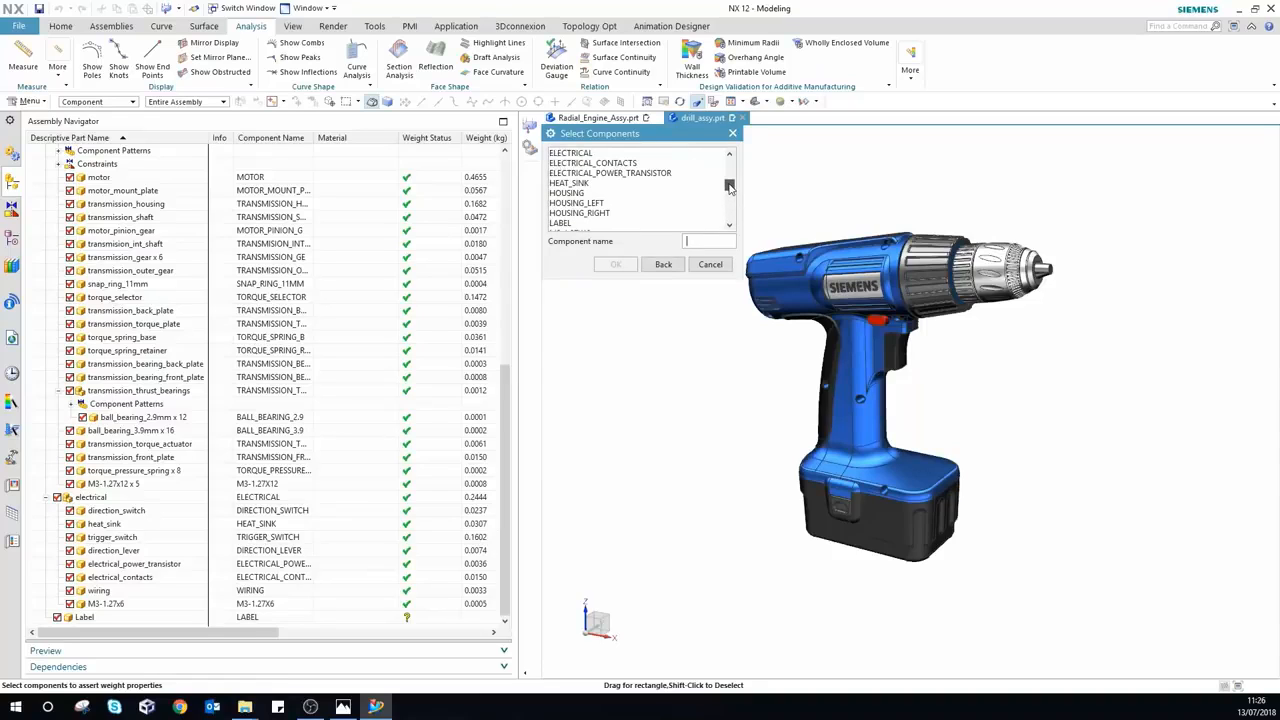
click(560, 222)
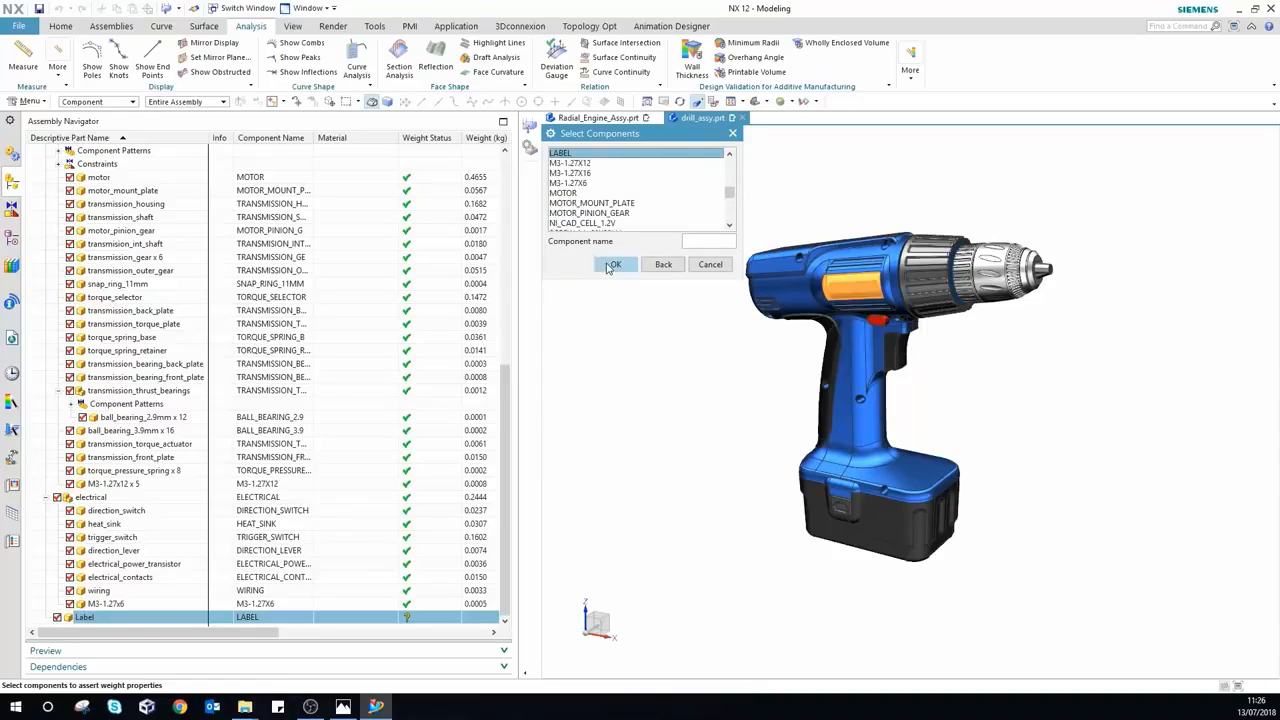
click(610, 265)
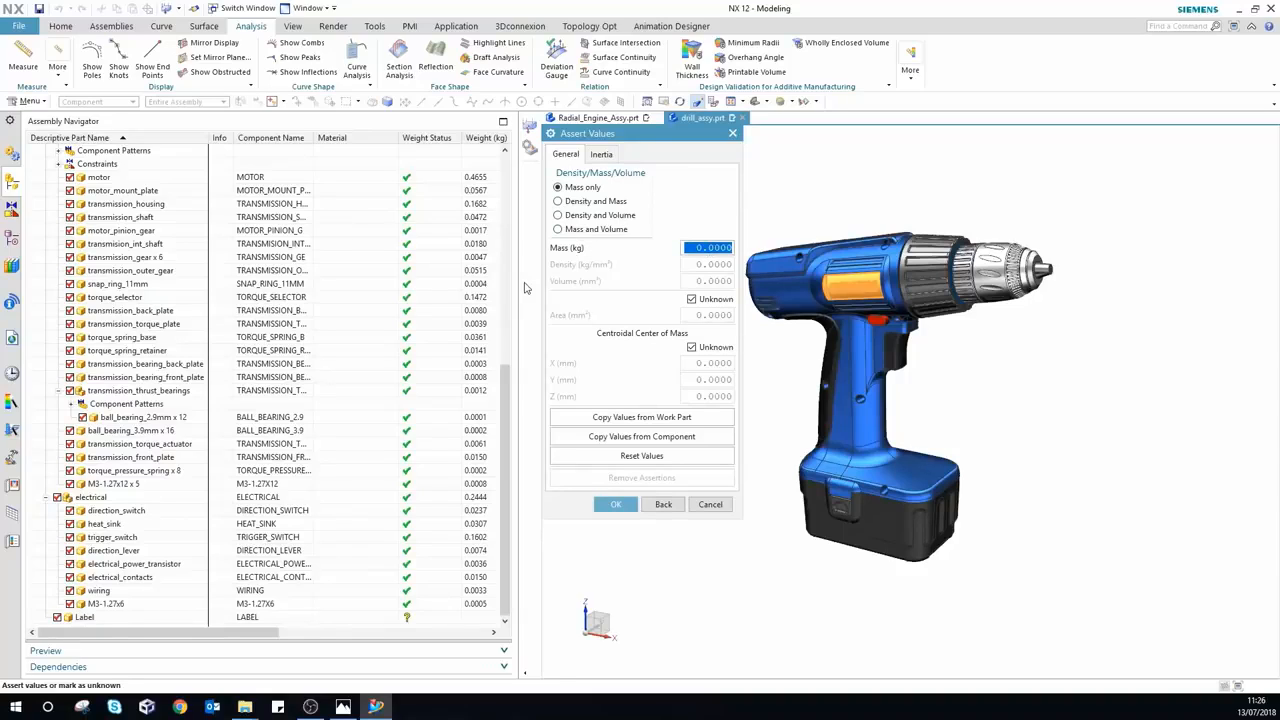
Step: Assert a 0.0005 kg mass on LABEL and stop picking components
text(0.0005)
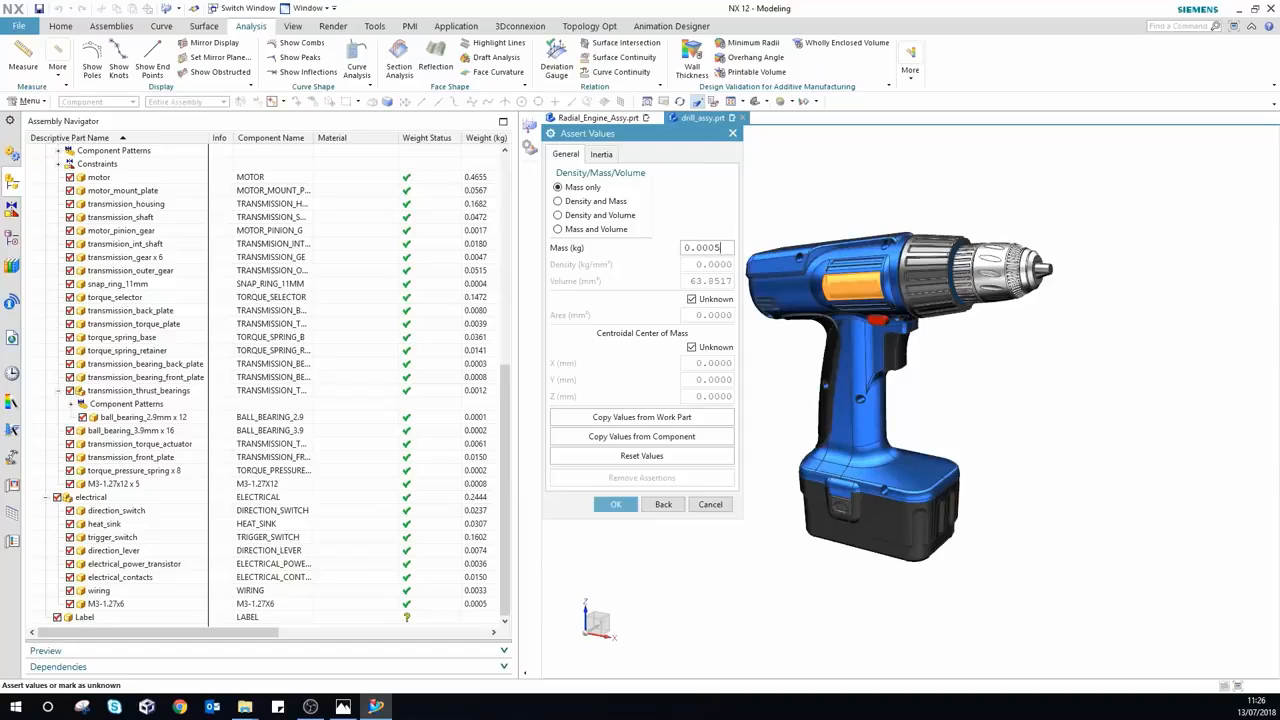
click(616, 505)
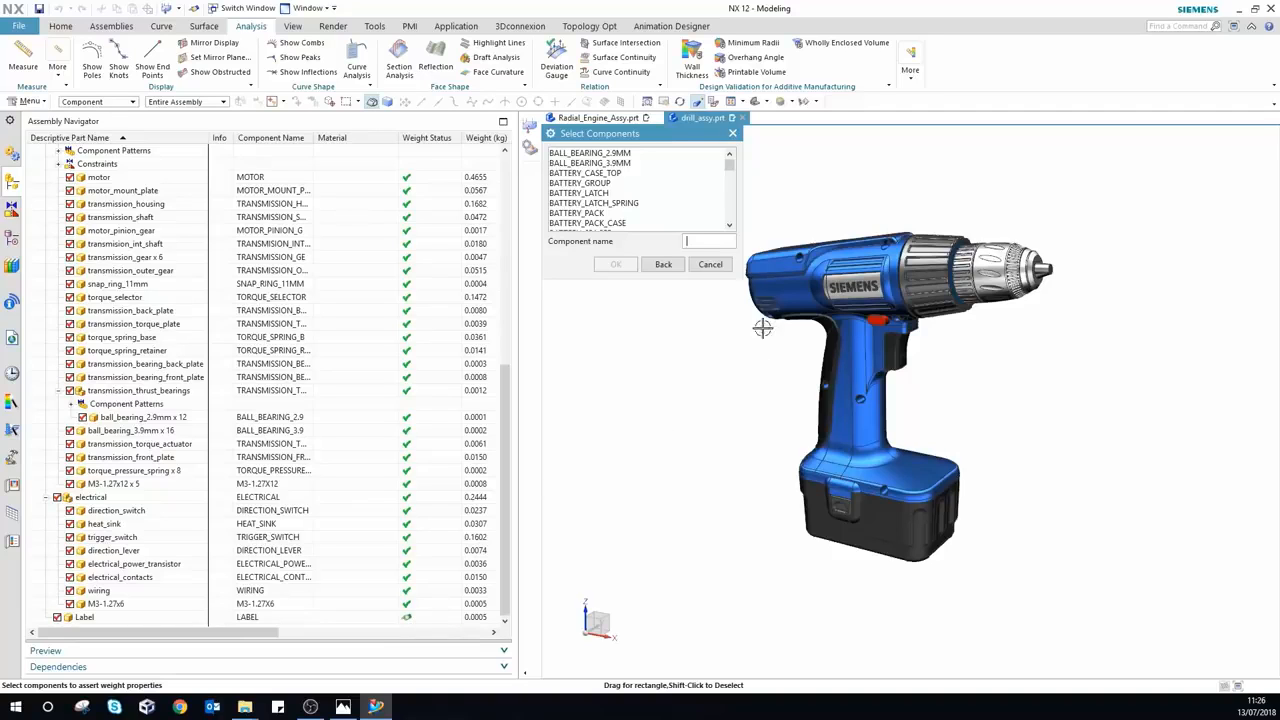
click(712, 264)
scroll(380, 382, up, 10)
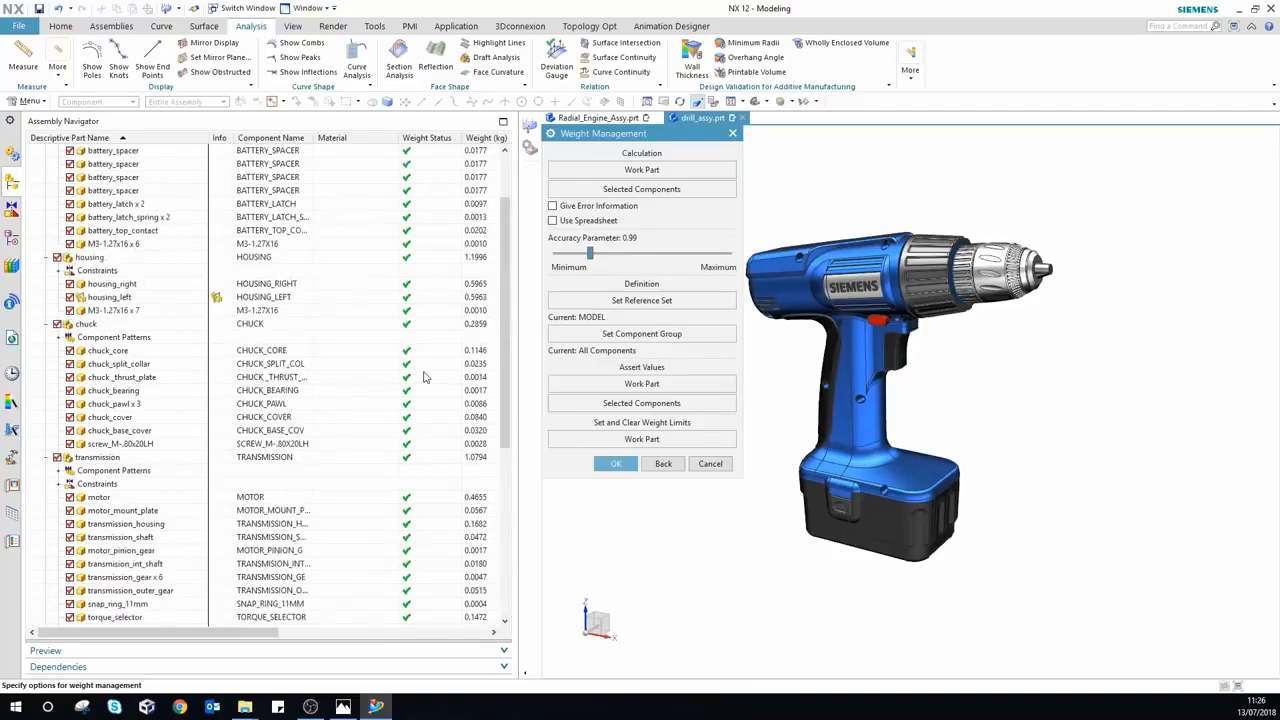
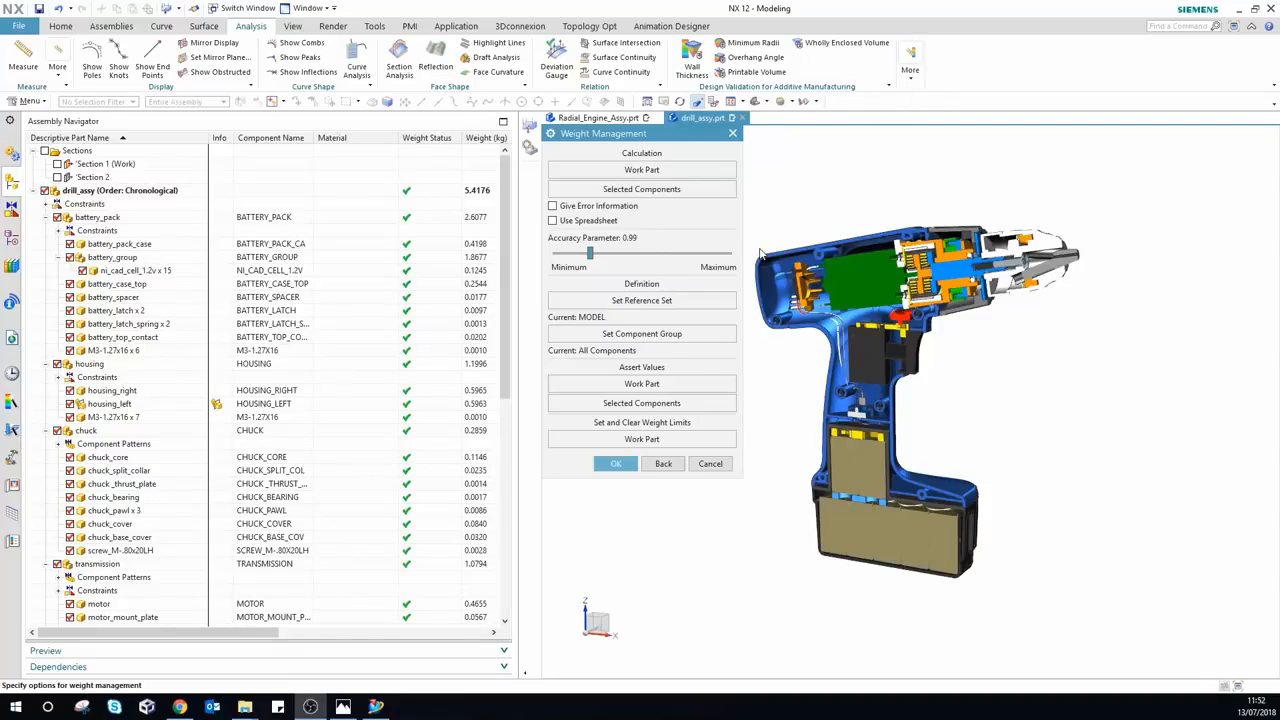
Step: Cancel the Weight Management settings without applying them and bring up the Assemblies ribbon
click(710, 463)
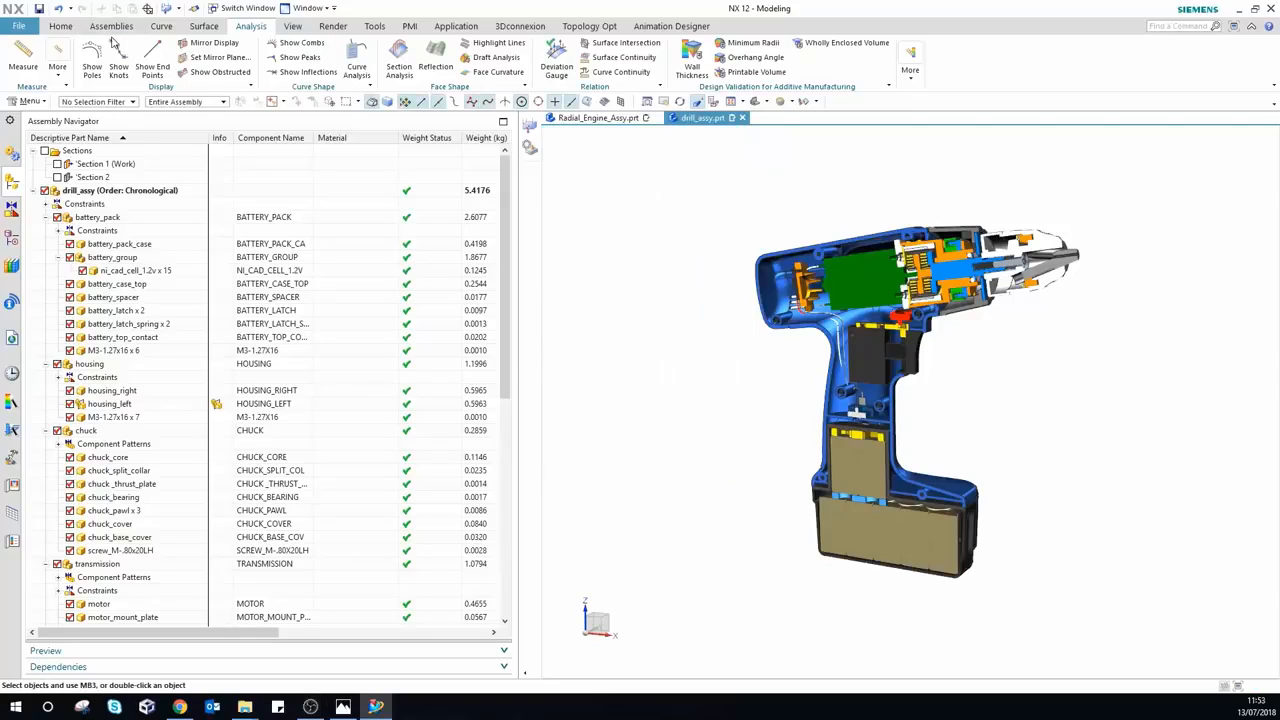
click(114, 27)
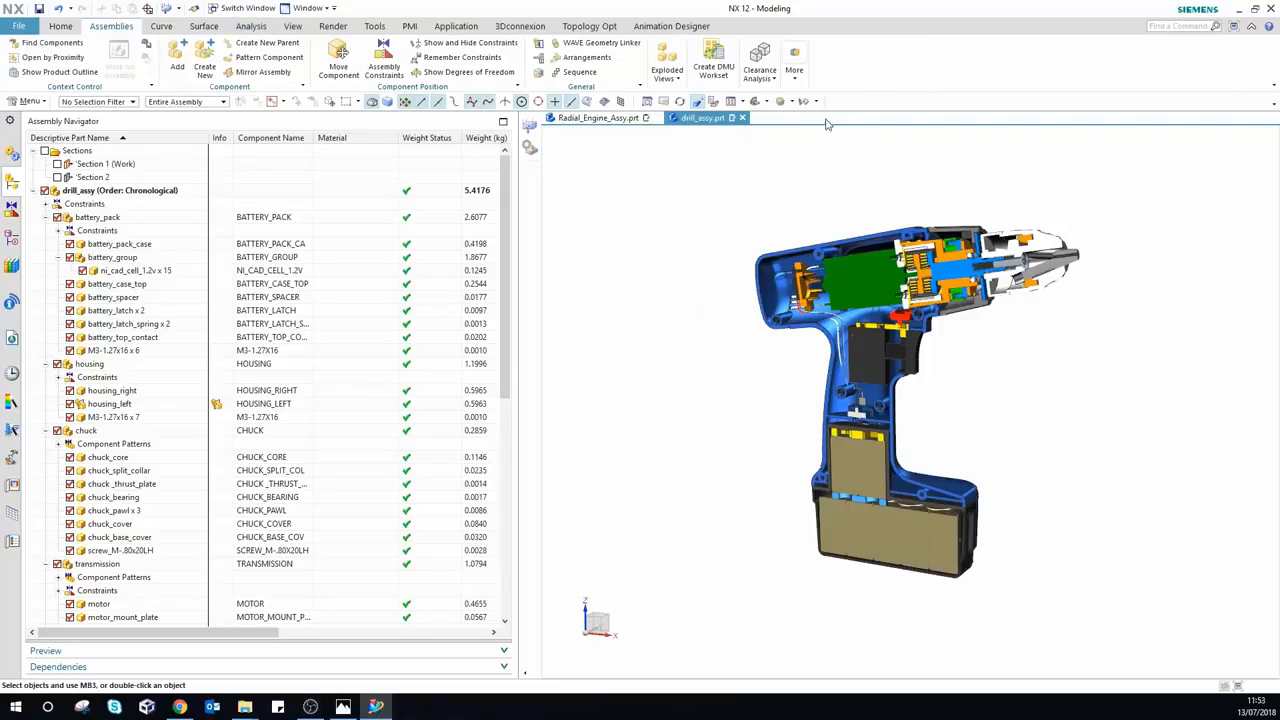
Step: Launch Linked Exterior from More > Advanced and pick the motor body as a first source
click(796, 68)
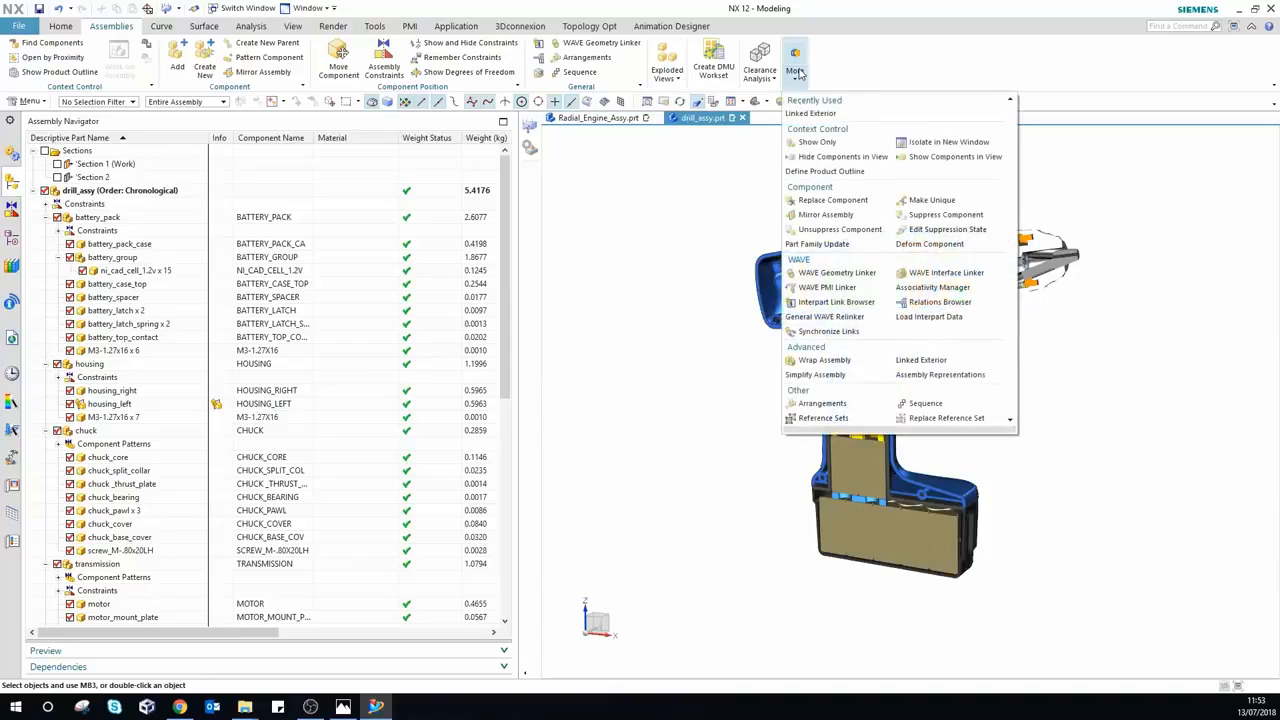
click(920, 359)
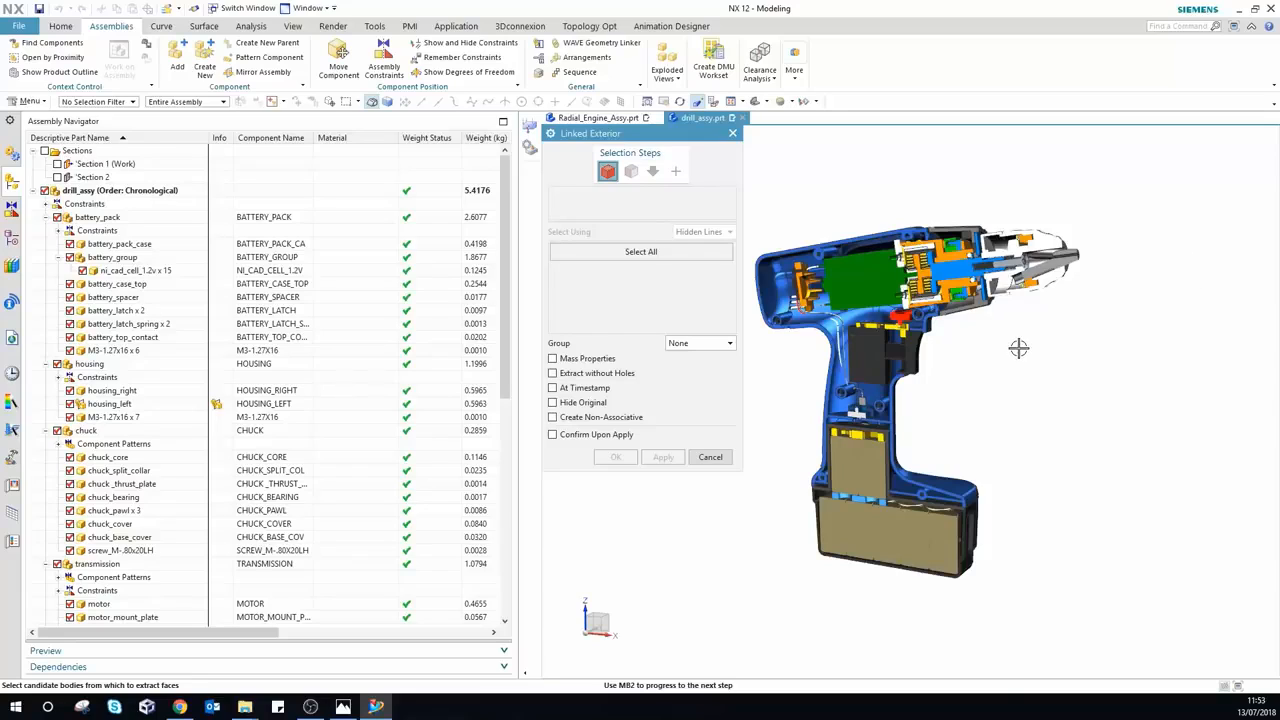
click(856, 274)
Step: Turn off Section 1, box-select all 148 drill bodies as sources, and advance to exterior faces
right_click(102, 164)
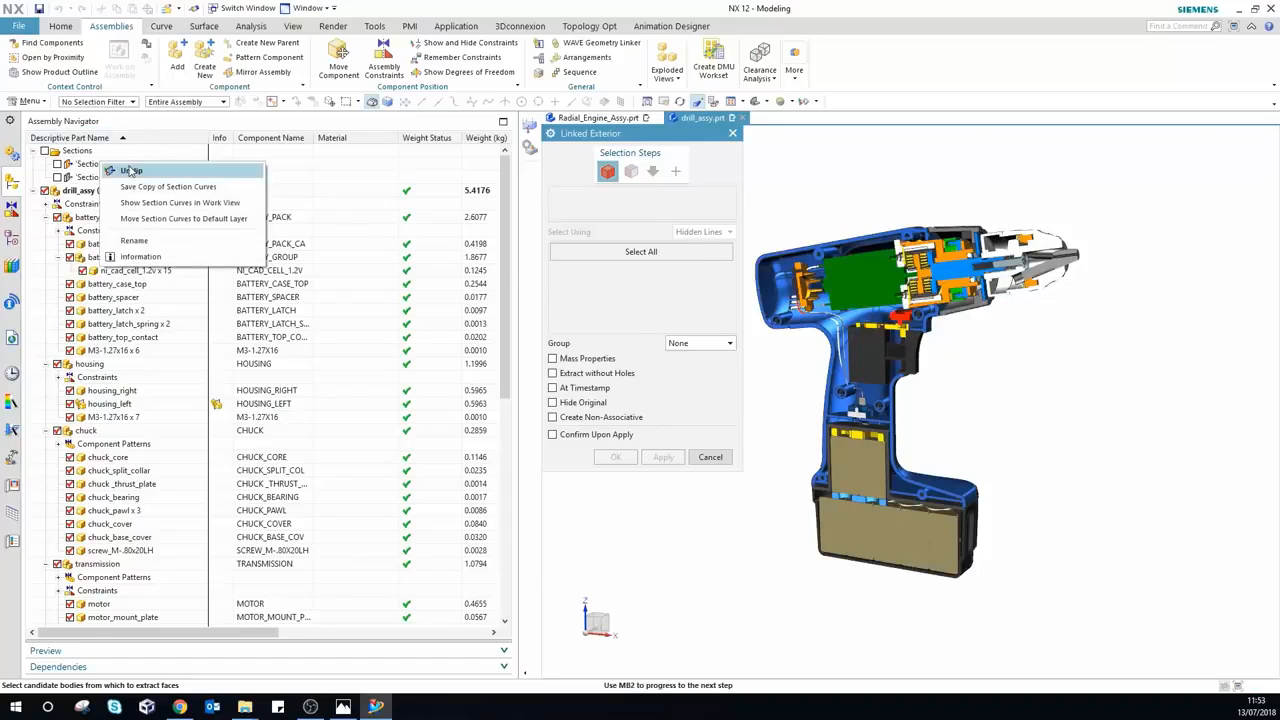
click(132, 170)
scroll(1092, 343, up, 1)
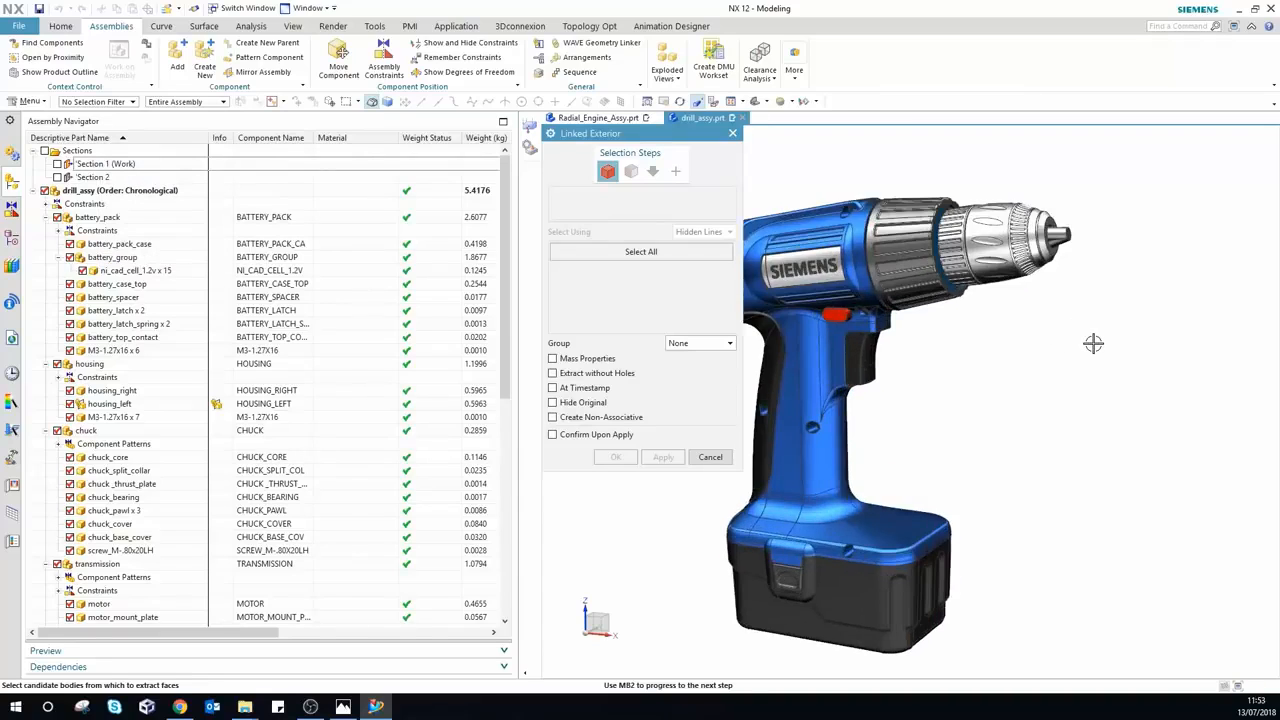
scroll(1092, 343, down, 2)
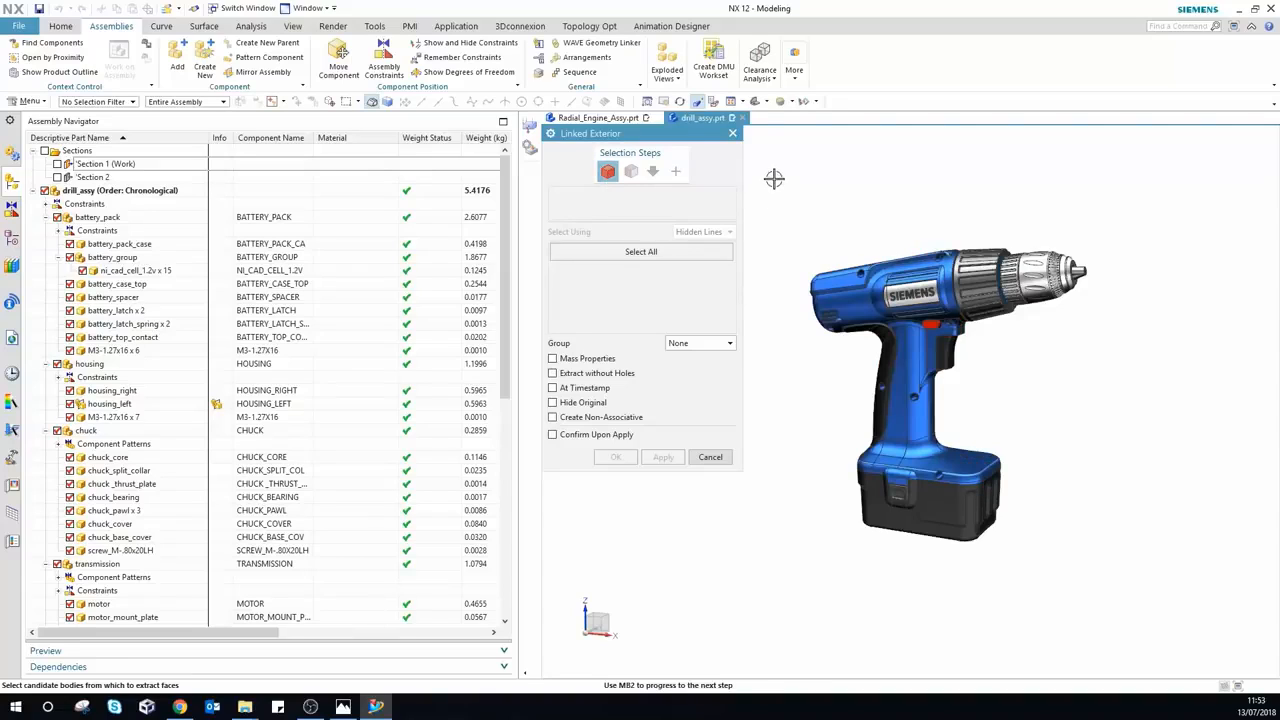
mouse_move(775, 177)
mouse_down()
mouse_move(950, 312)
mouse_move(1219, 413)
mouse_move(1147, 589)
mouse_up()
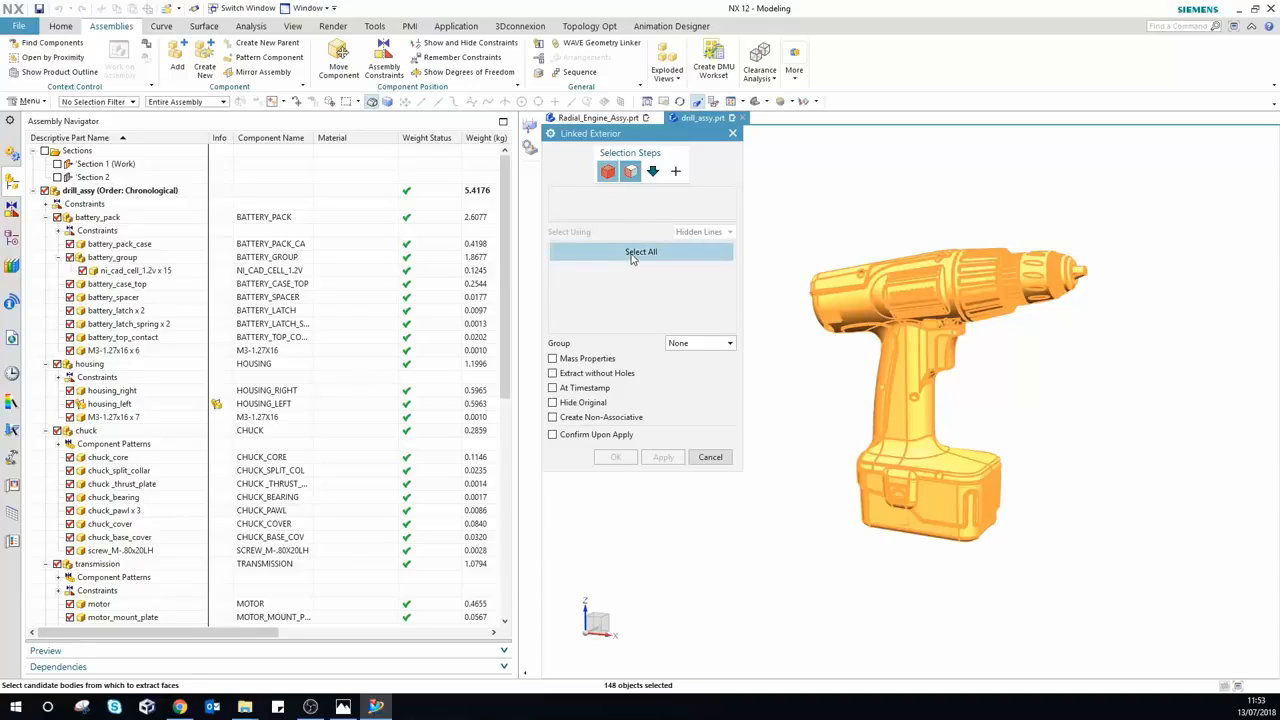
click(630, 172)
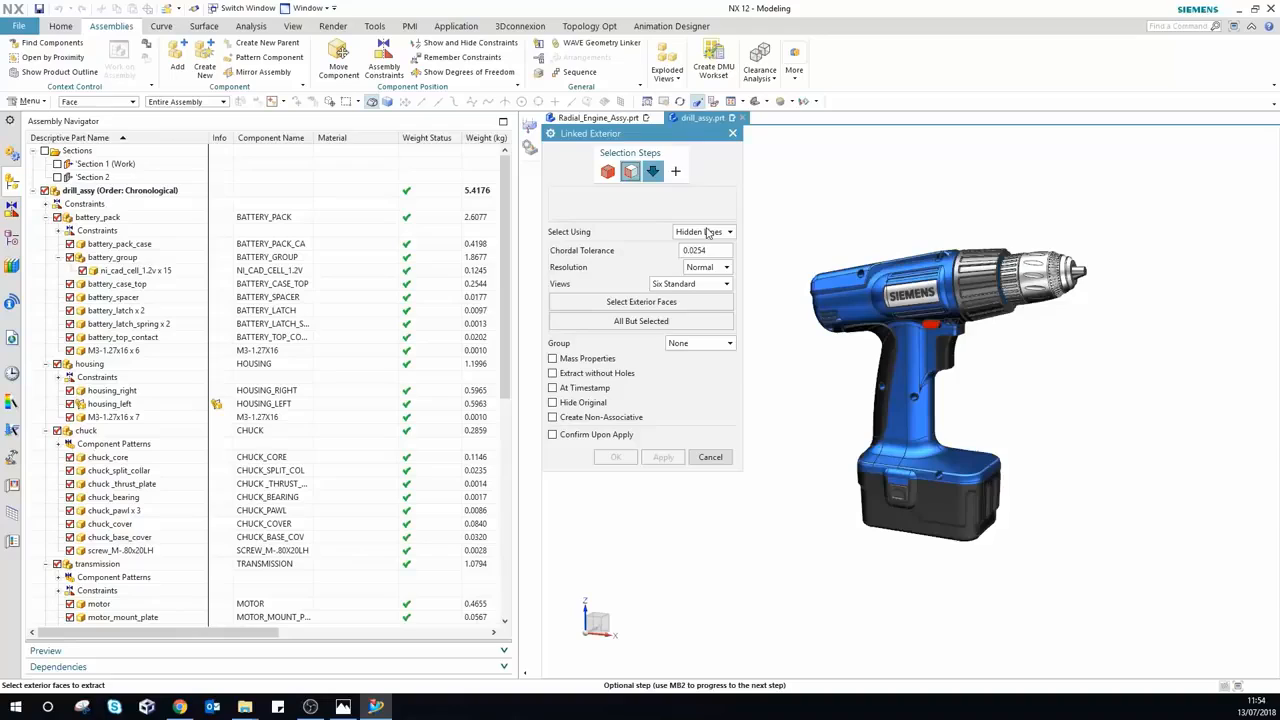
Step: Find the drill's exterior faces using rays along face normals and create the Linked Exterior
click(707, 232)
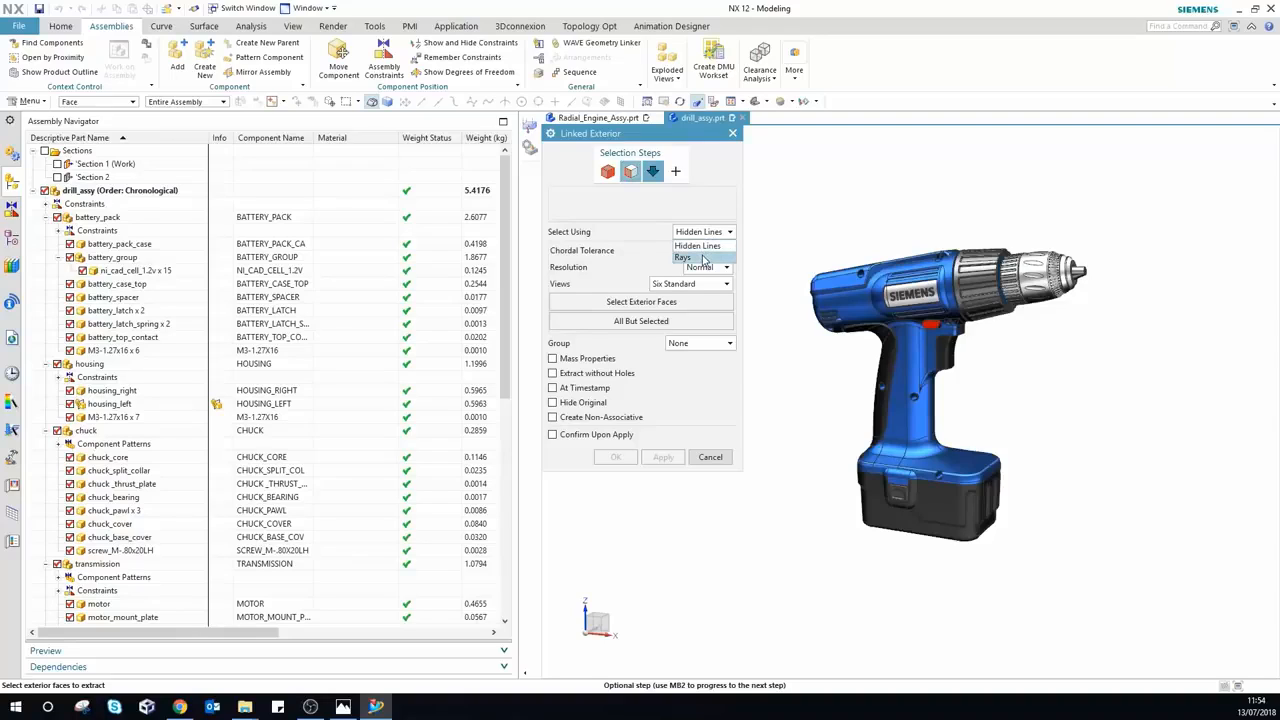
click(704, 258)
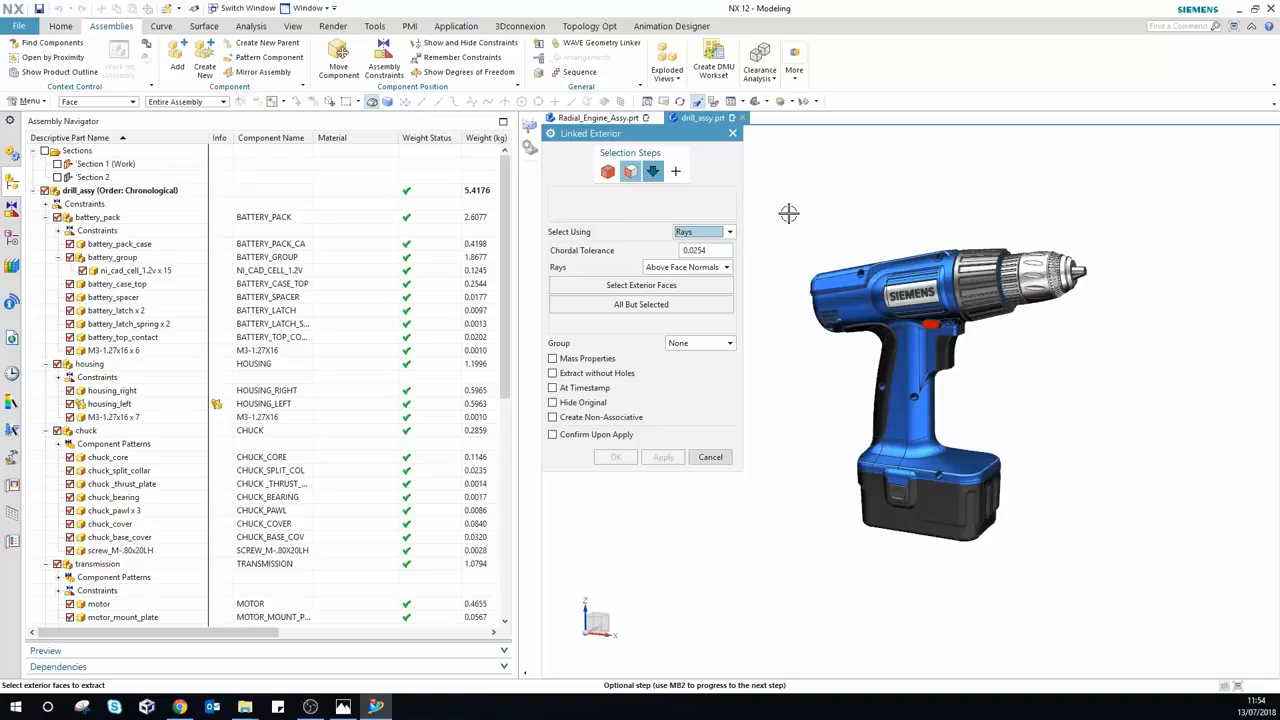
click(713, 268)
click(712, 282)
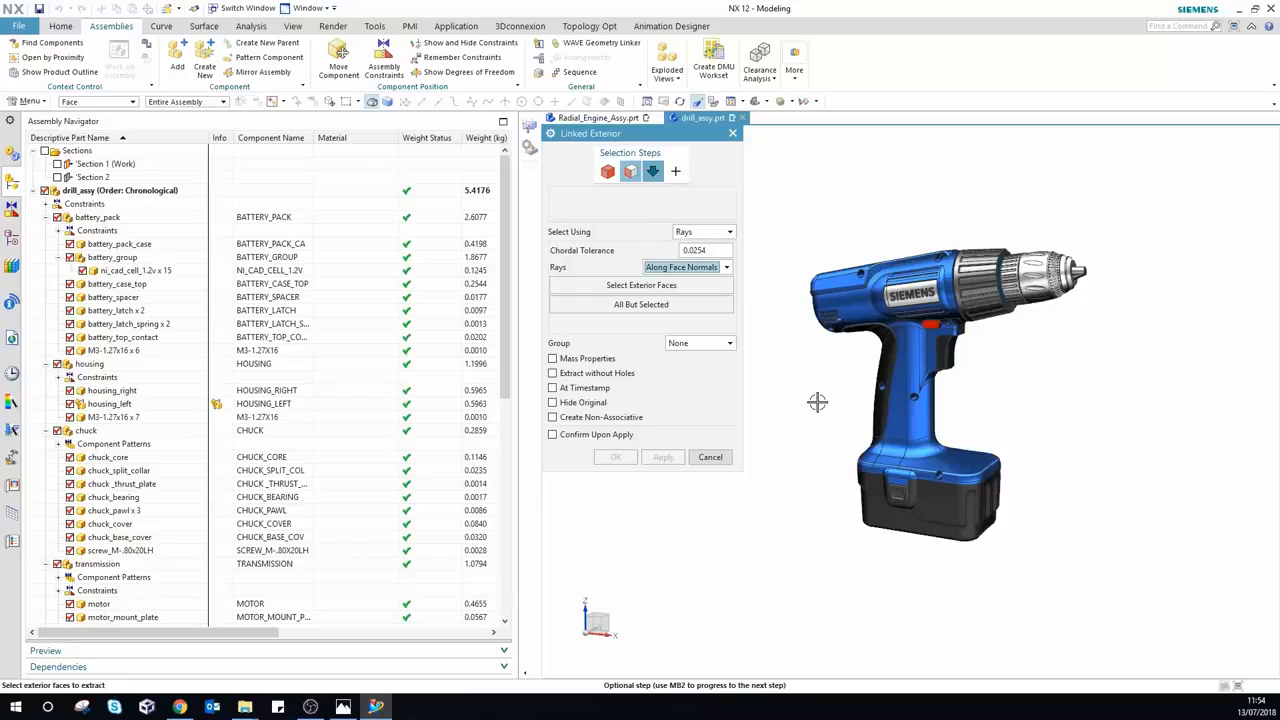
click(623, 285)
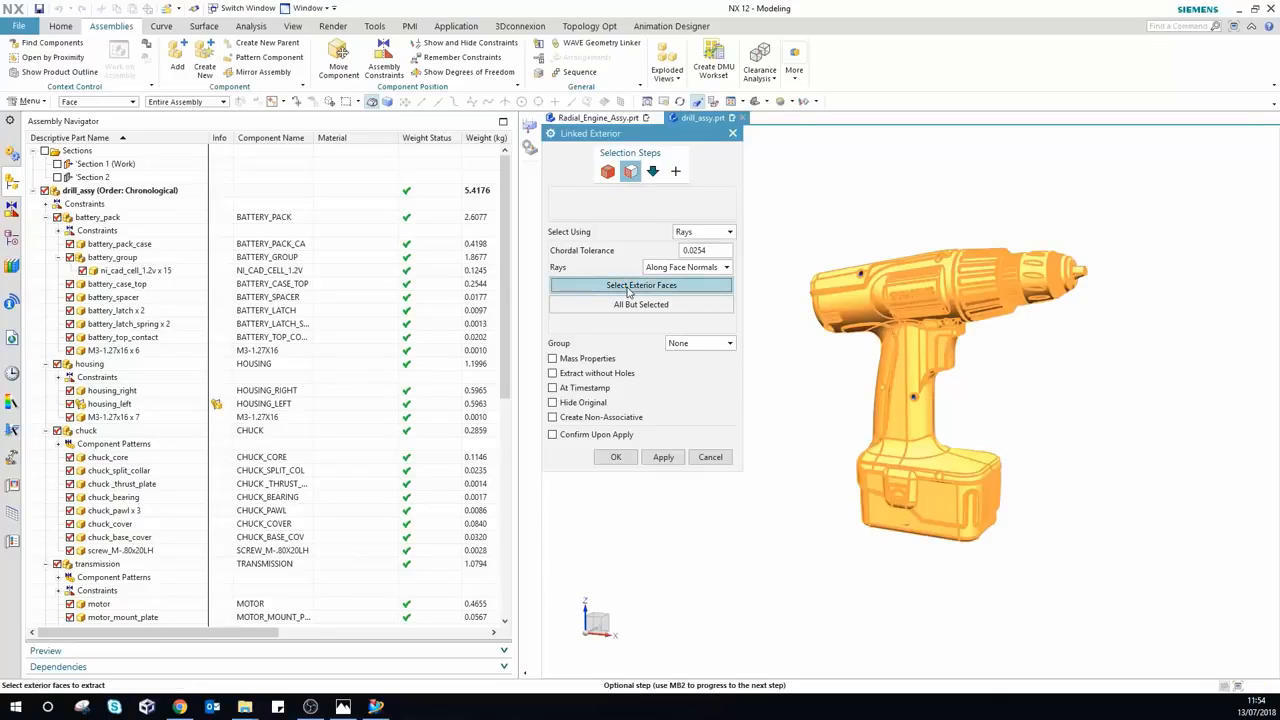
middle_click(627, 461)
click(627, 461)
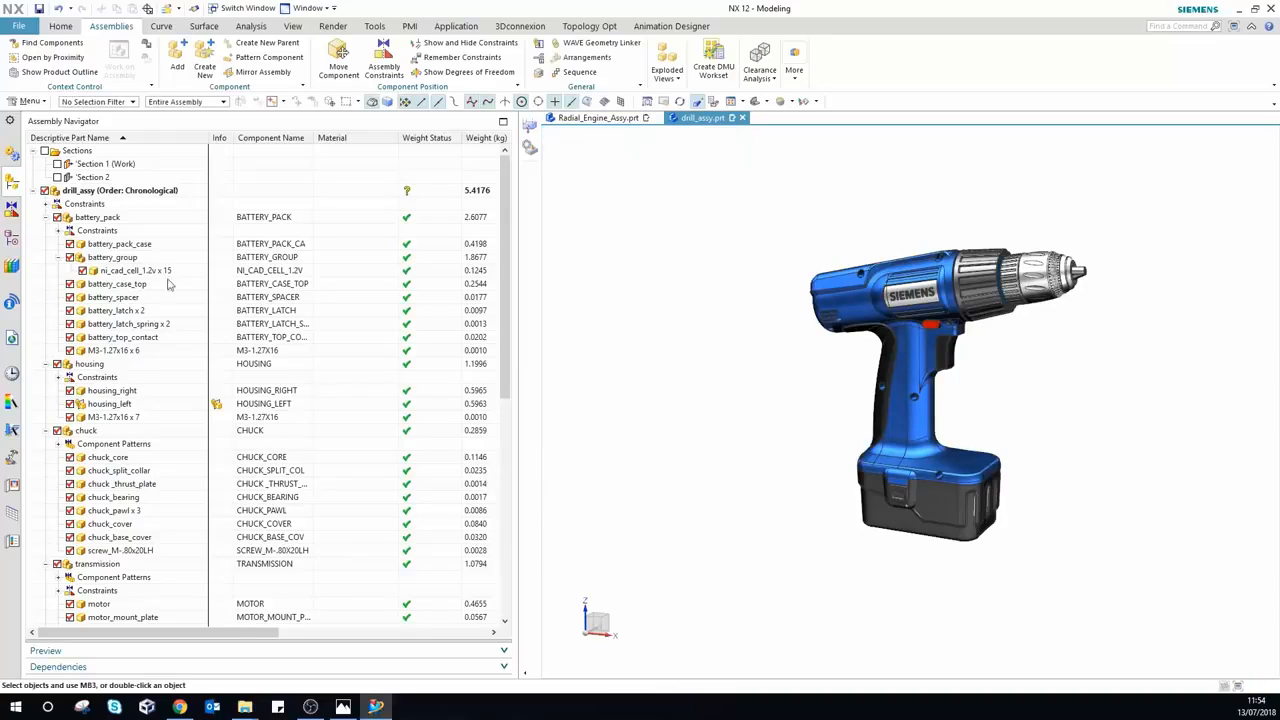
Step: Review the Linked Exterior (43) "LINKED_EXTERIOR" feature in drill_assy's model history
click(12, 239)
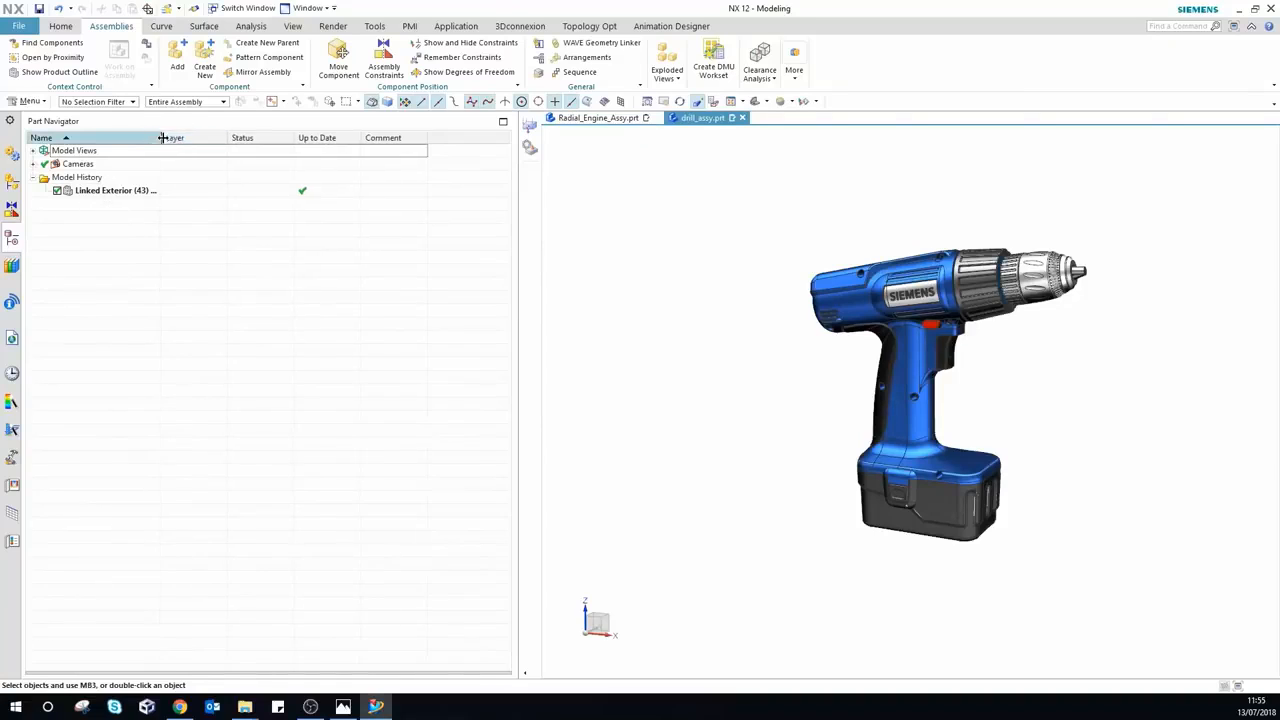
drag(160, 137, 233, 137)
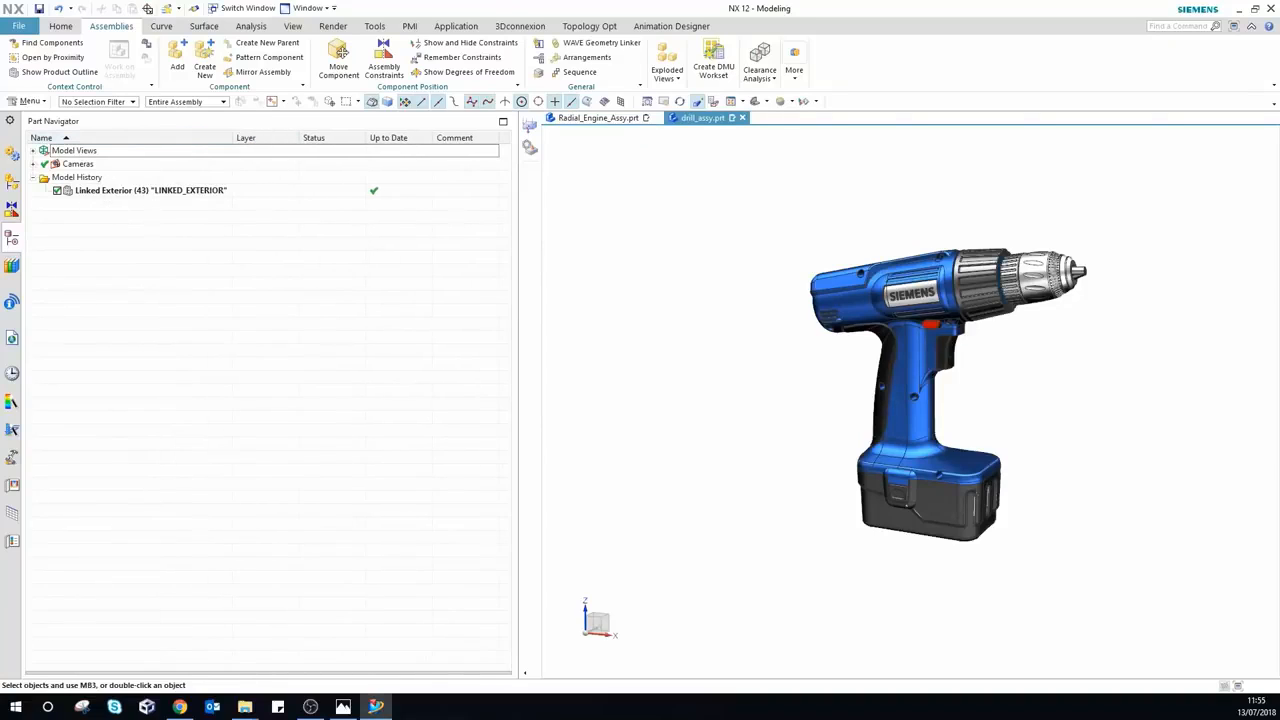
click(13, 184)
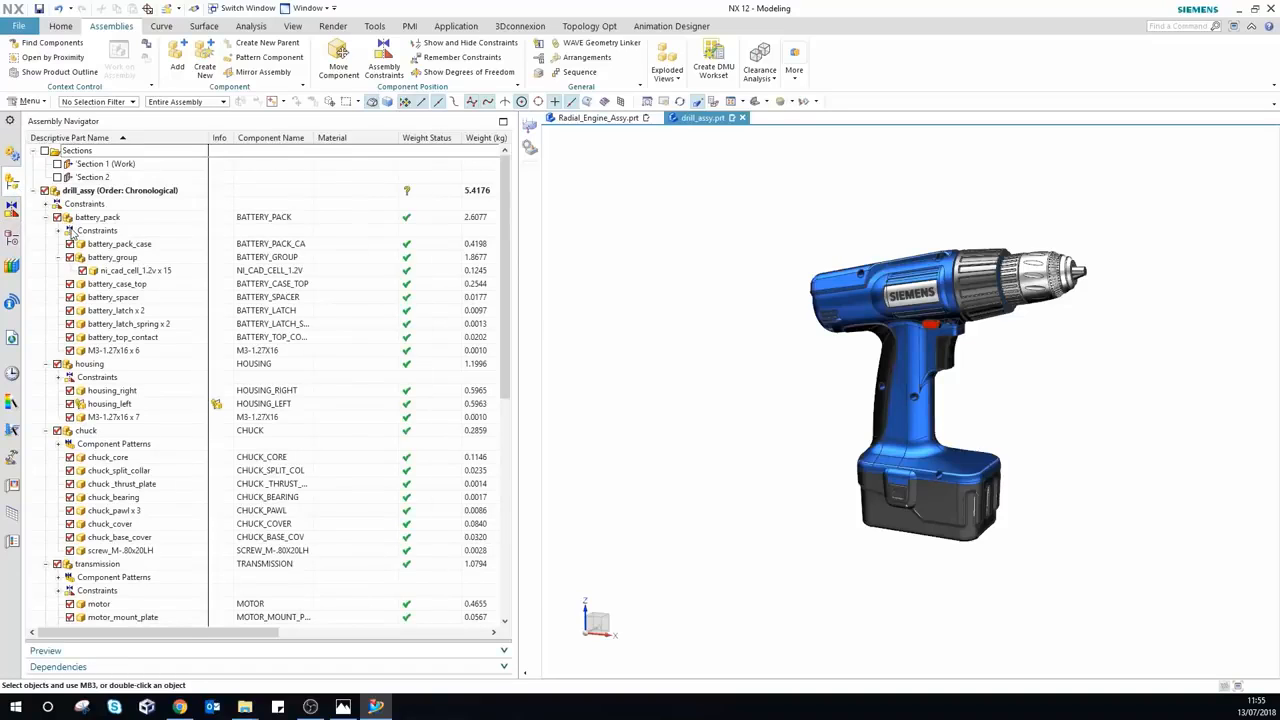
Step: Hide all solid bodies, toggle Section 1, and orbit the drill to inspect the result
key(ctrl+w)
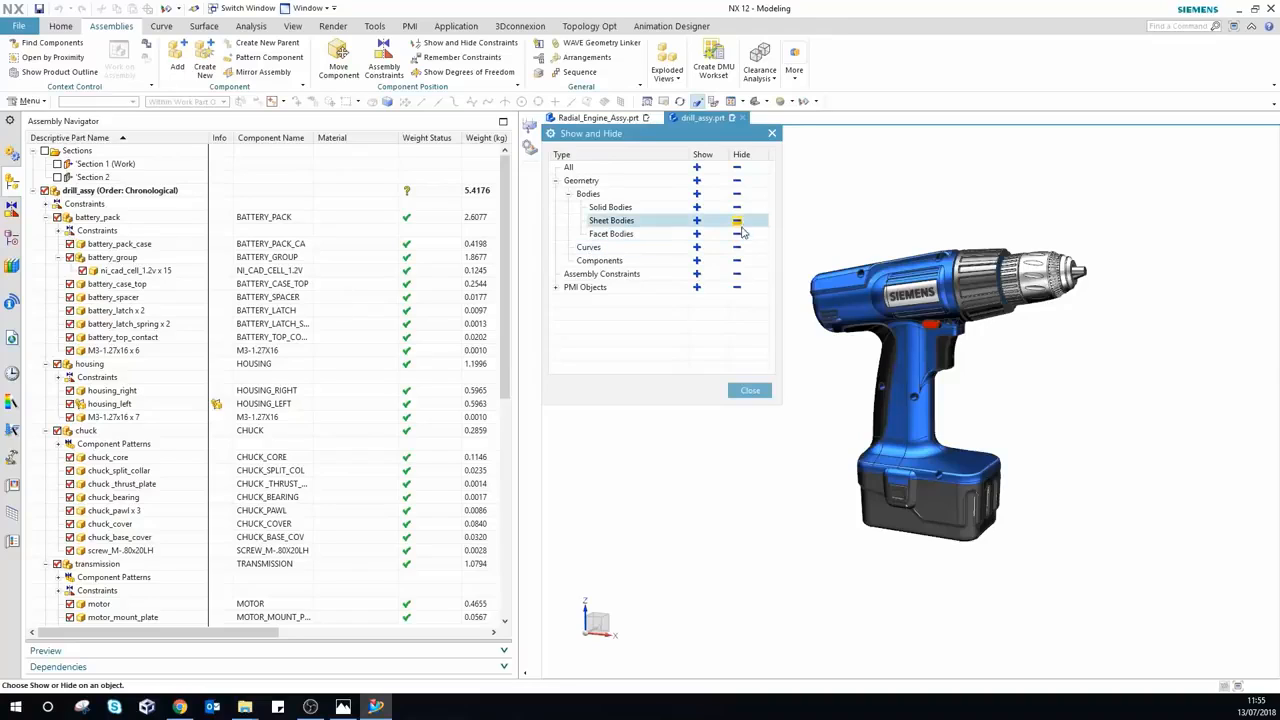
click(737, 208)
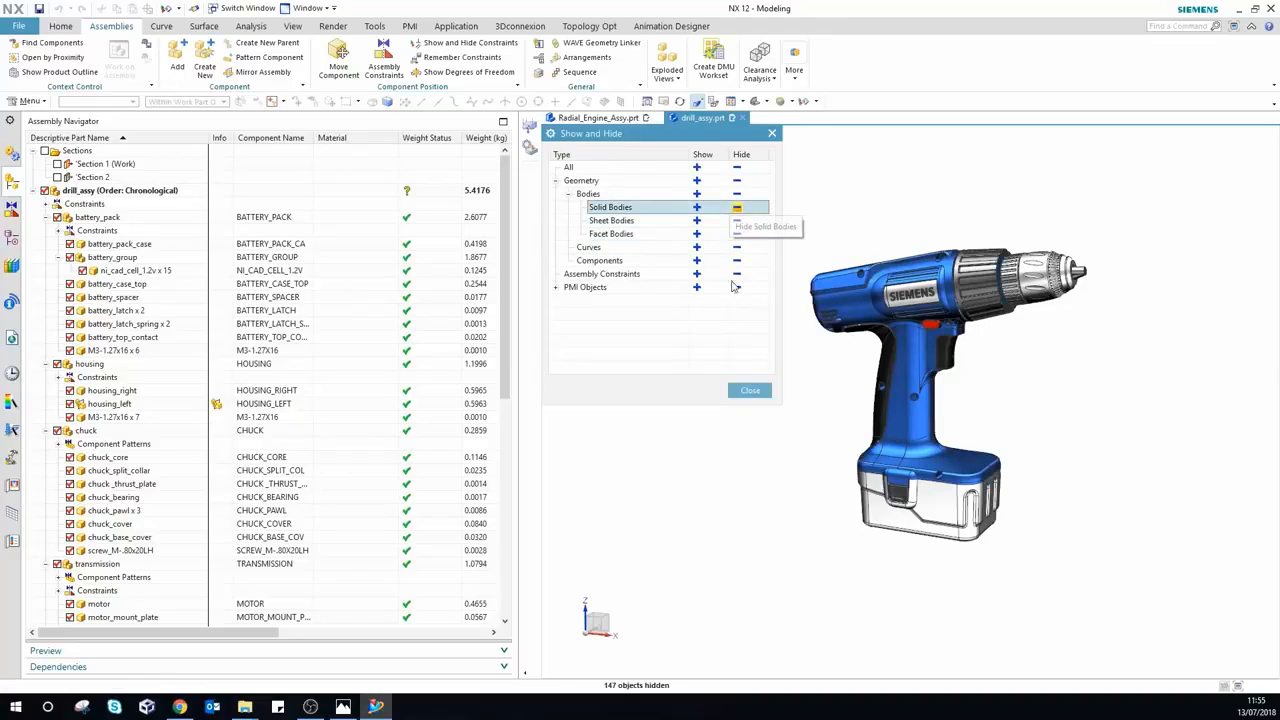
click(748, 392)
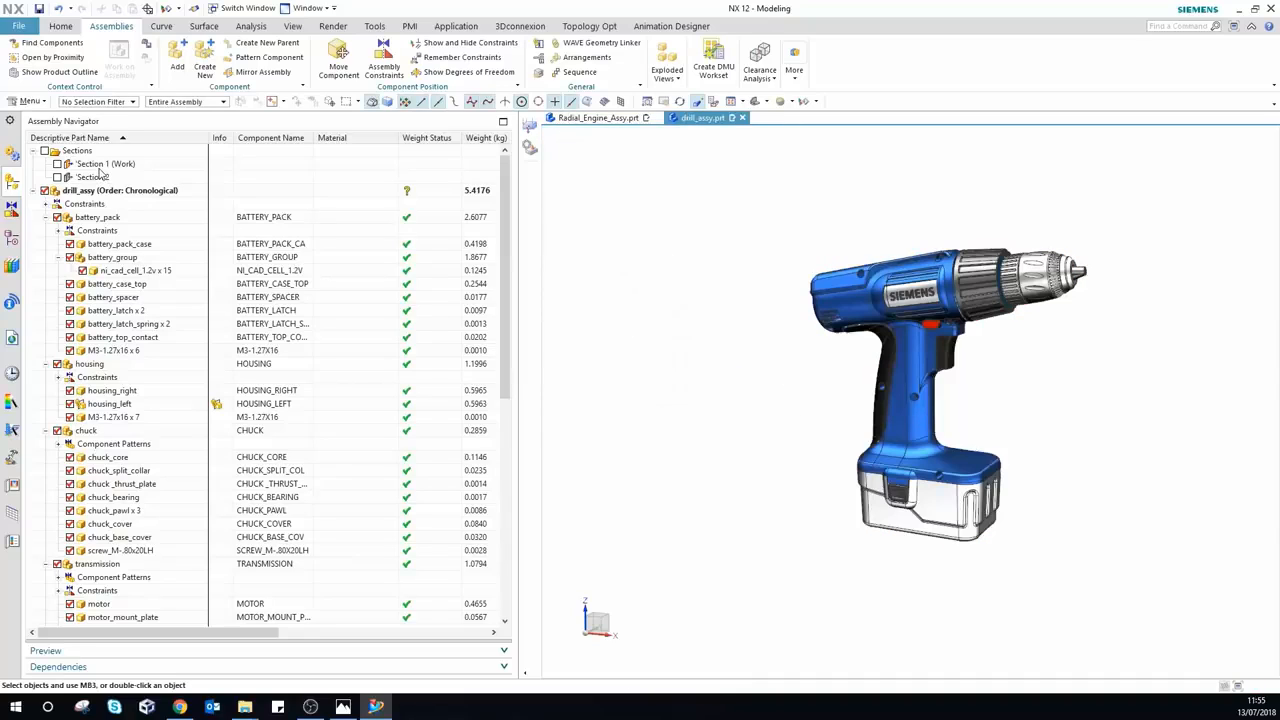
right_click(103, 166)
click(133, 177)
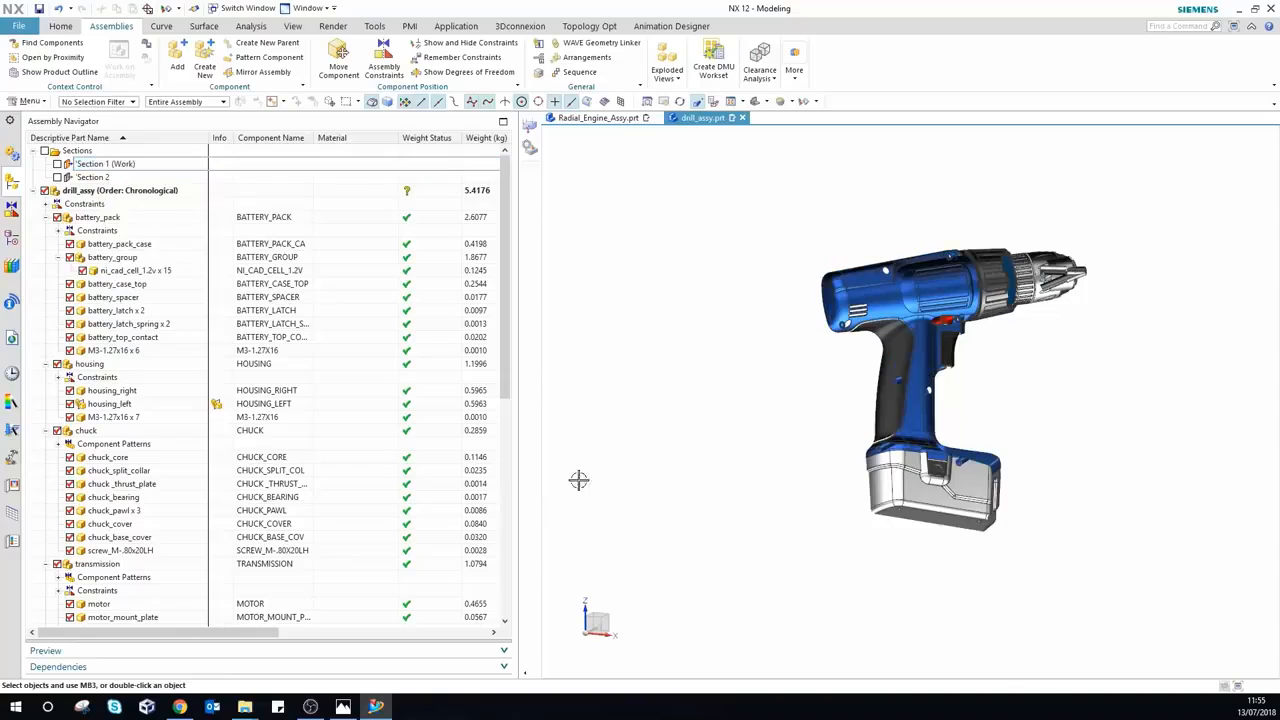
mouse_move(672, 409)
middle_down()
mouse_move(694, 391)
mouse_move(674, 408)
mouse_move(676, 432)
mouse_move(677, 409)
mouse_move(689, 409)
middle_up()
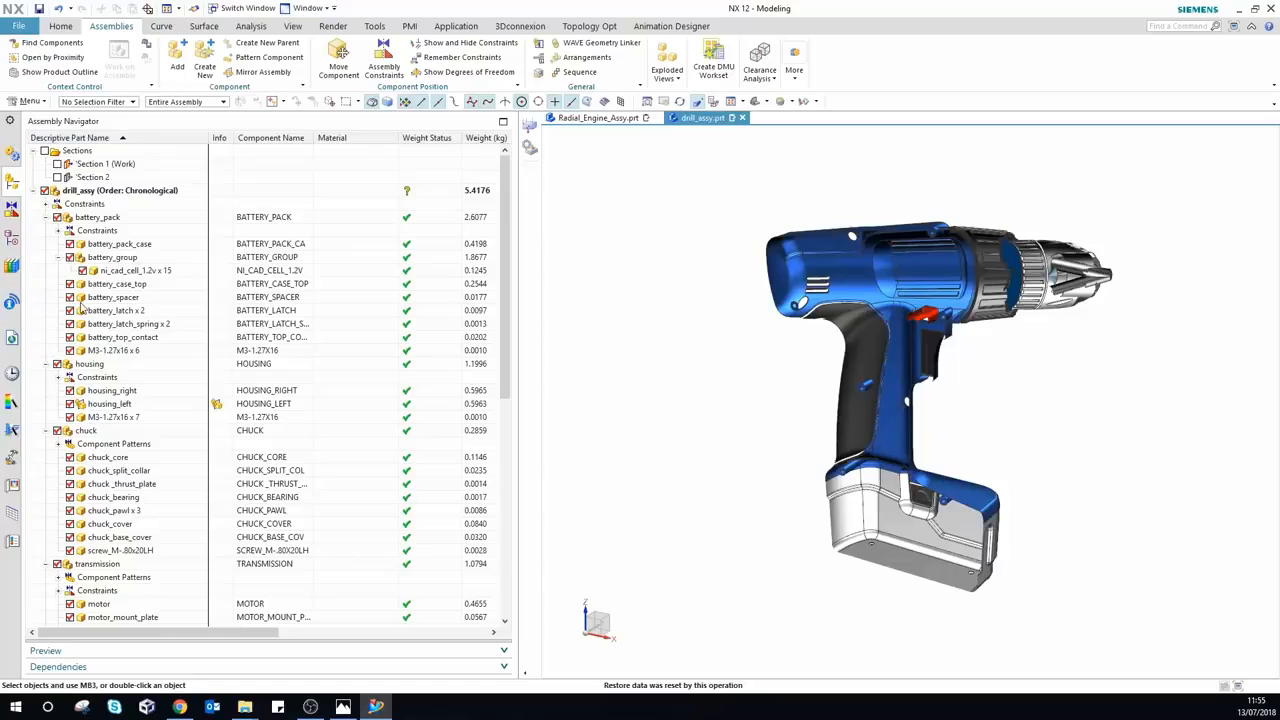
click(10, 242)
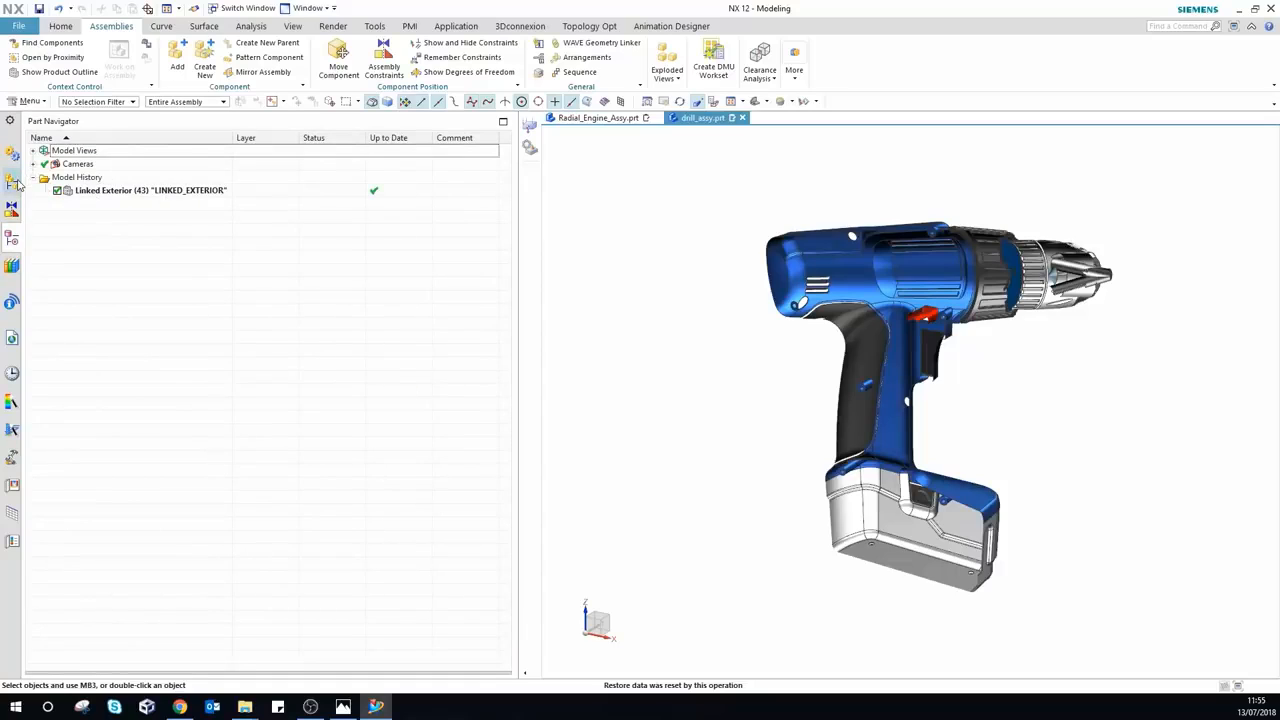
click(12, 180)
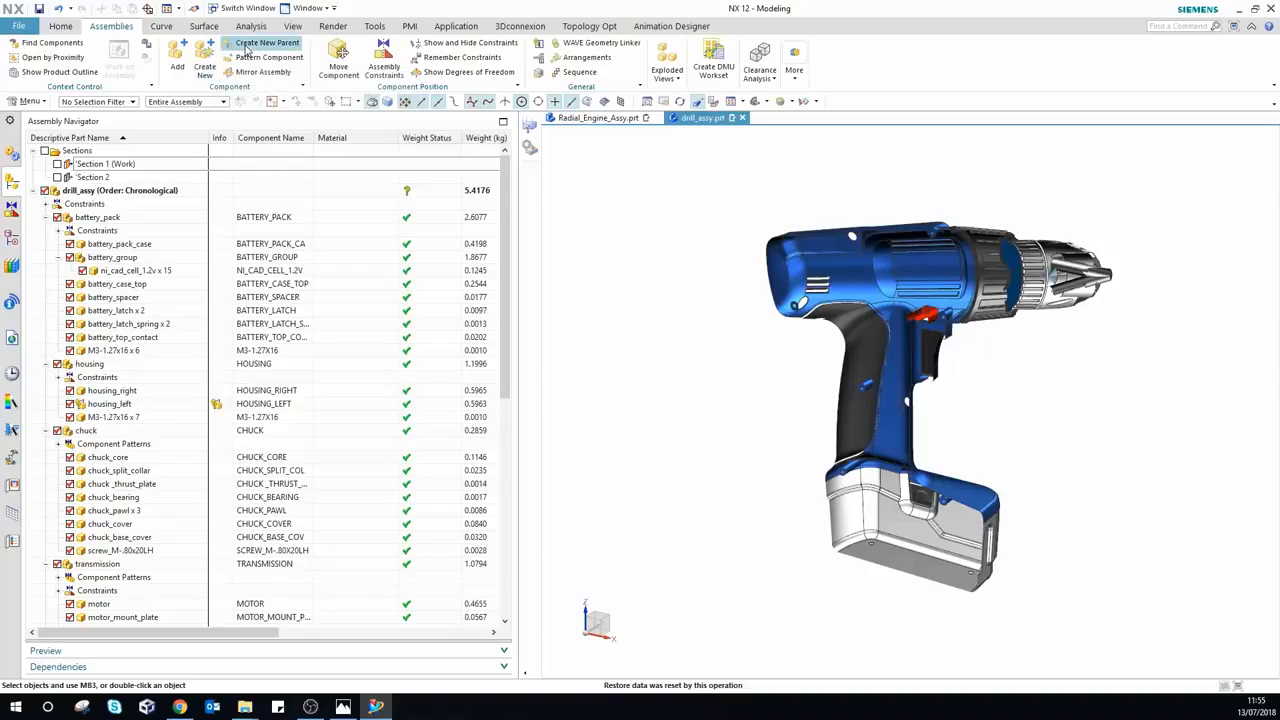
Step: Create a new Assembly parent part named 'linked exterior drill' containing drill_assy
click(247, 47)
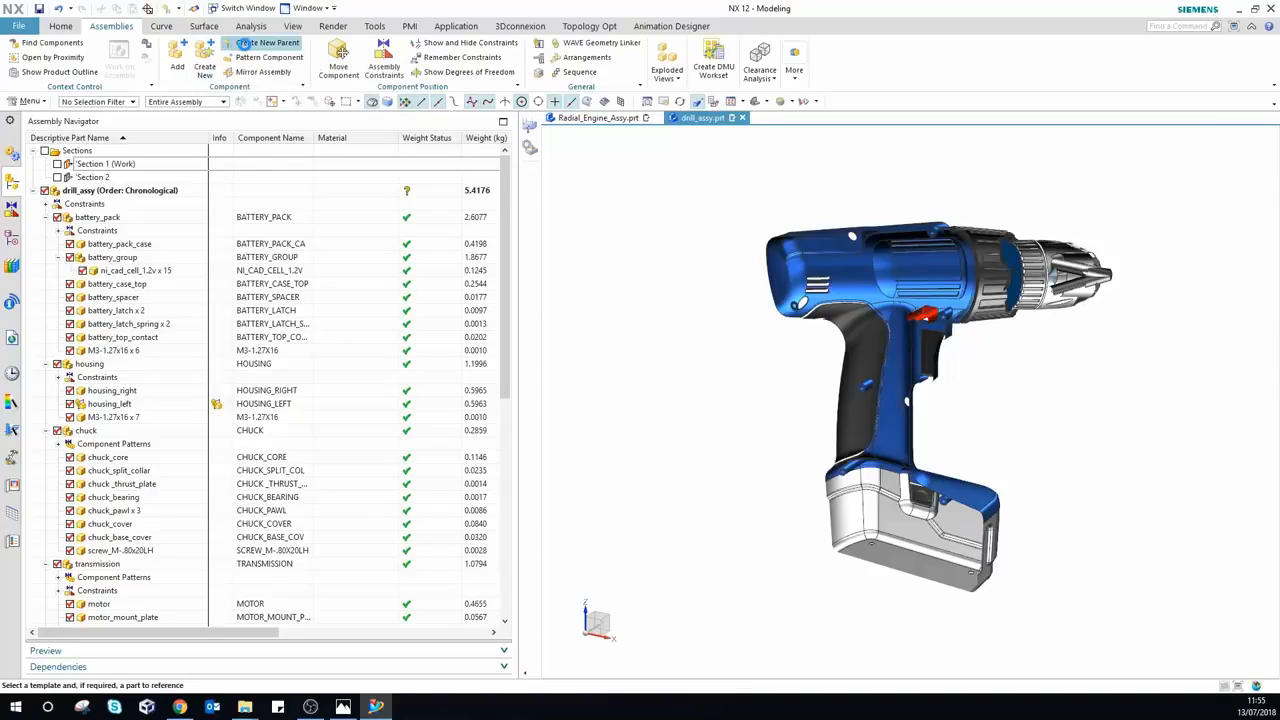
text(l)
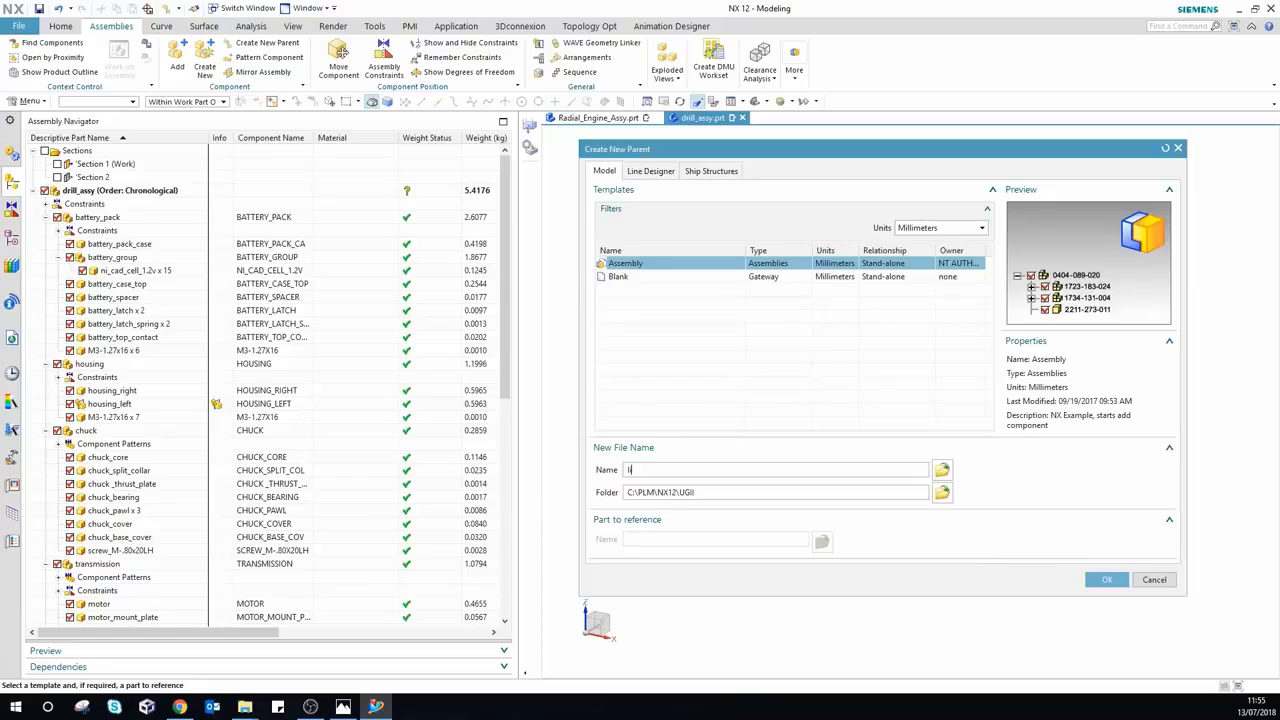
text(inked exterior drill)
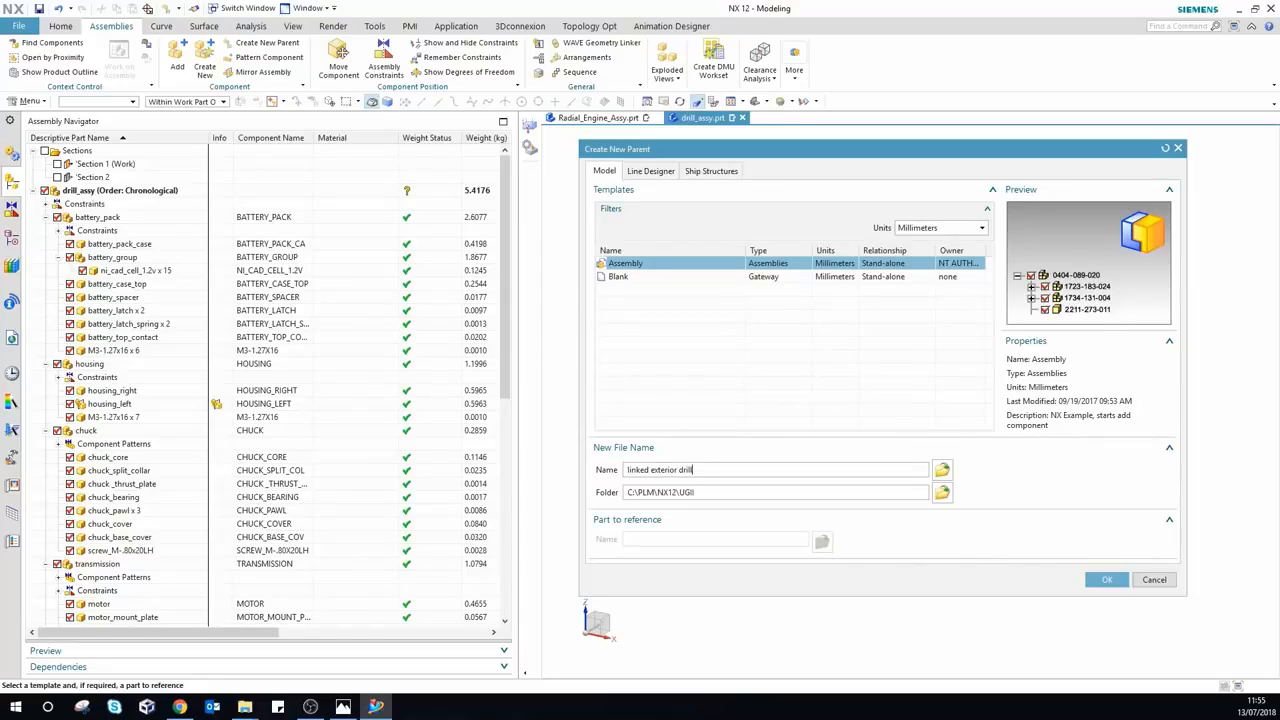
click(1104, 581)
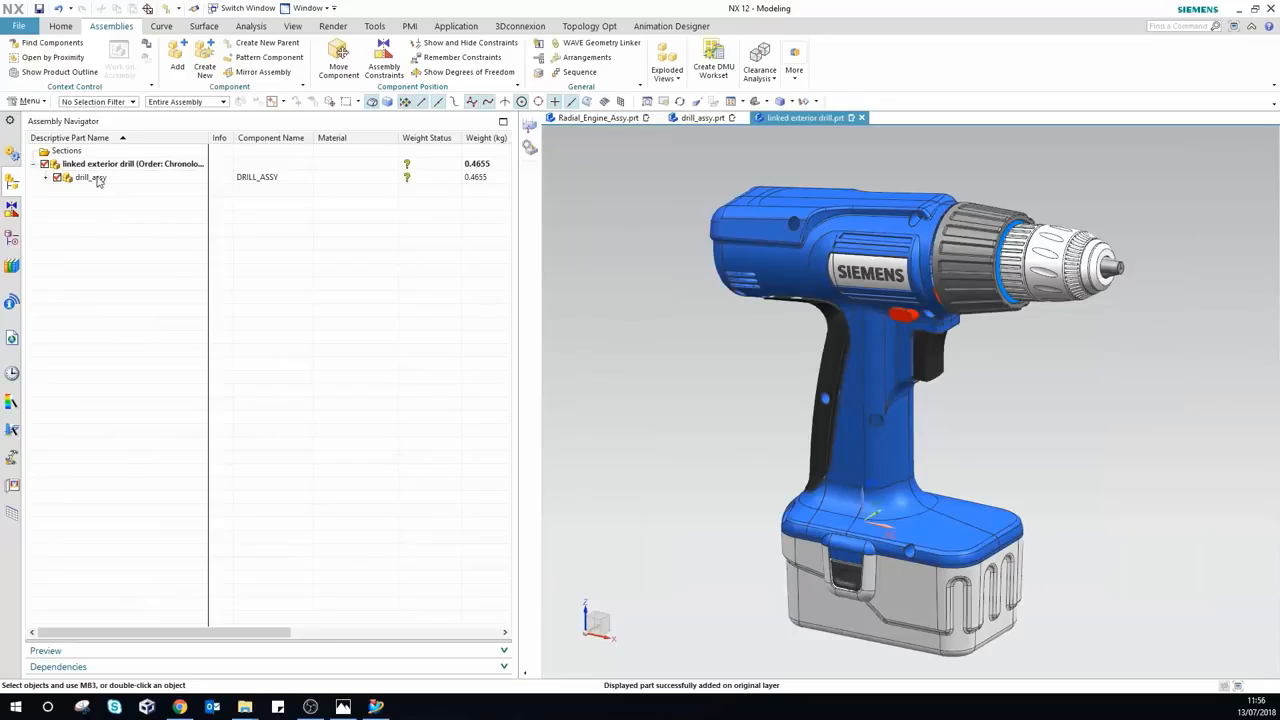
scroll(765, 369, down, 1)
scroll(765, 369, down, 1)
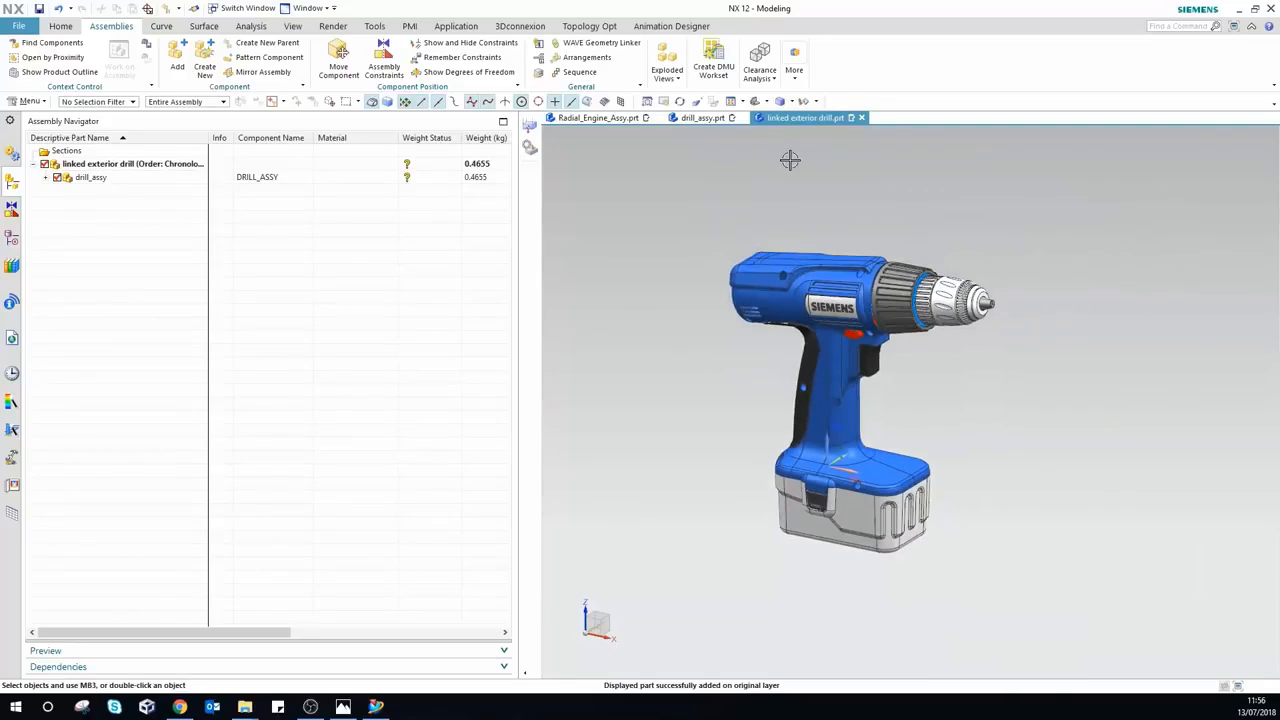
click(795, 78)
Step: Build Linked Exterior (71) from the whole drill, using faces found with rays along face normals
click(811, 113)
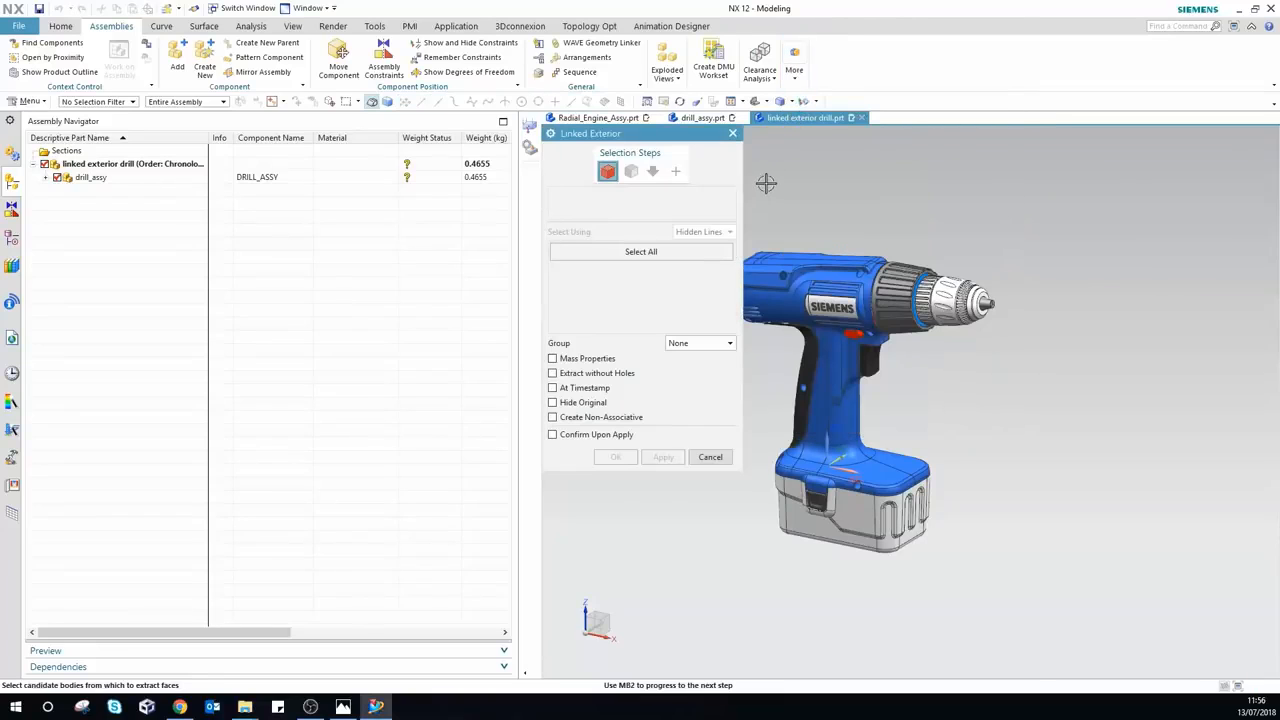
scroll(1073, 224, down, 1)
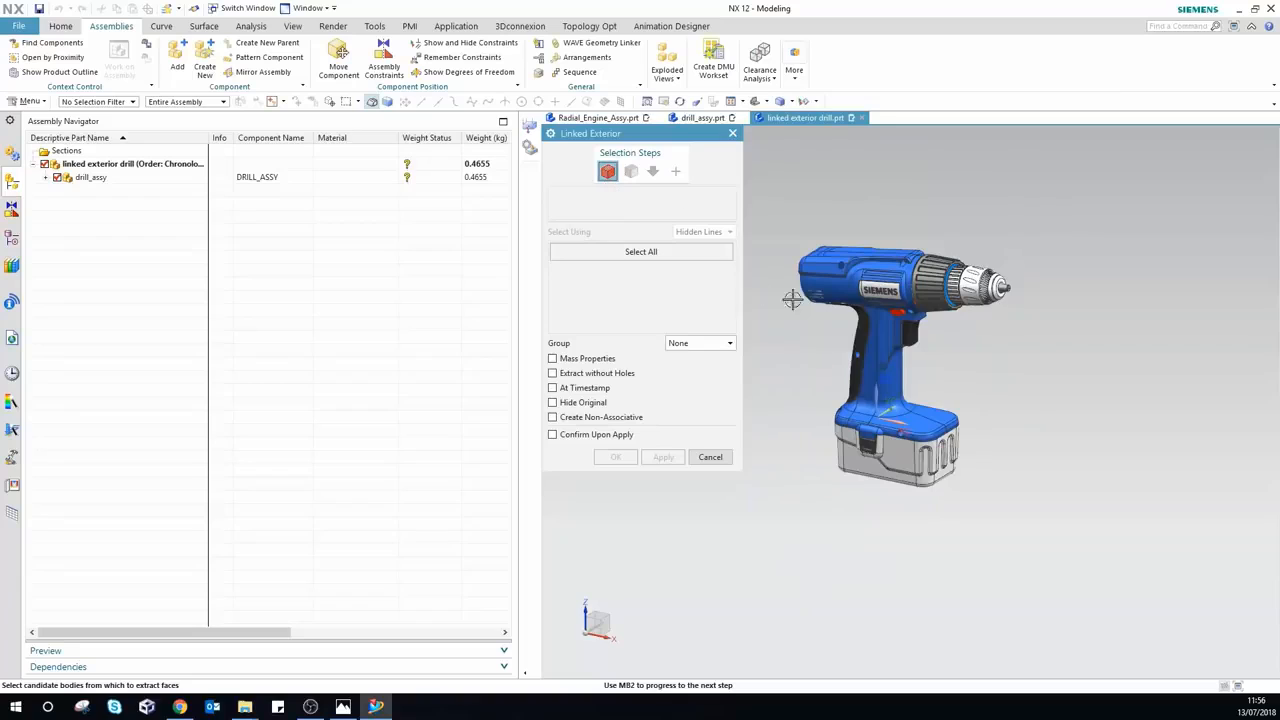
drag(759, 200, 1125, 532)
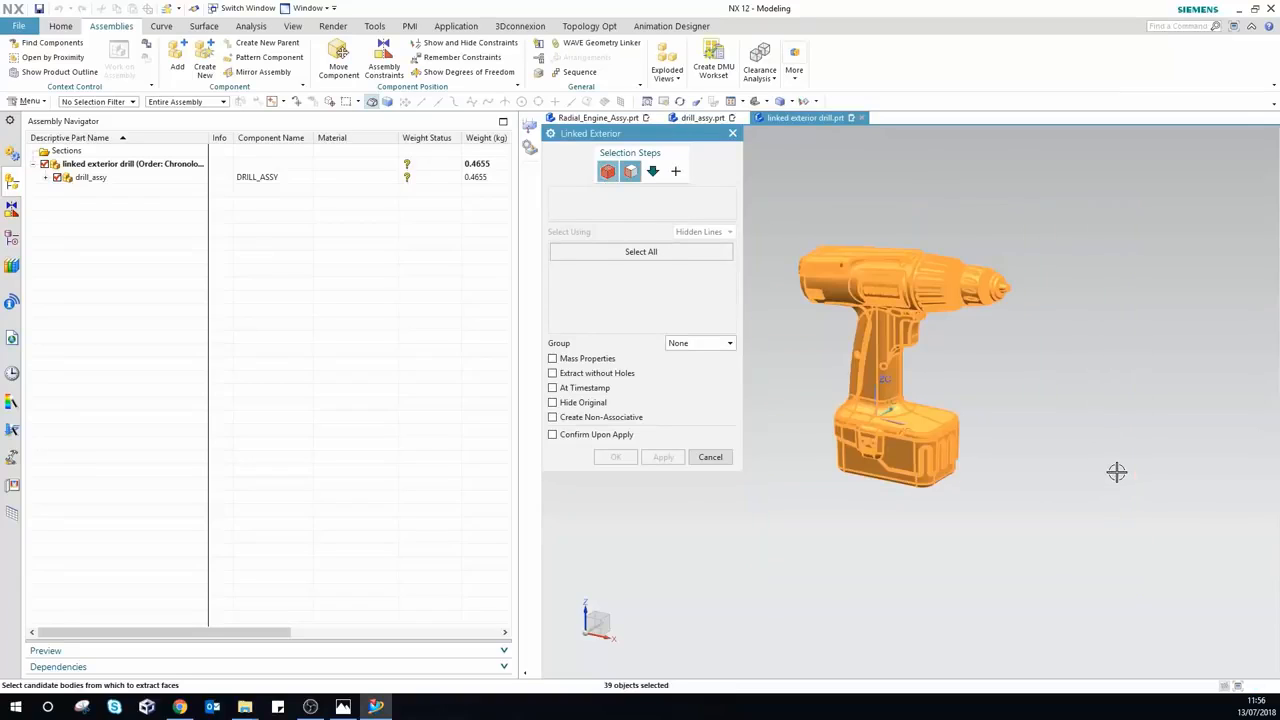
click(631, 172)
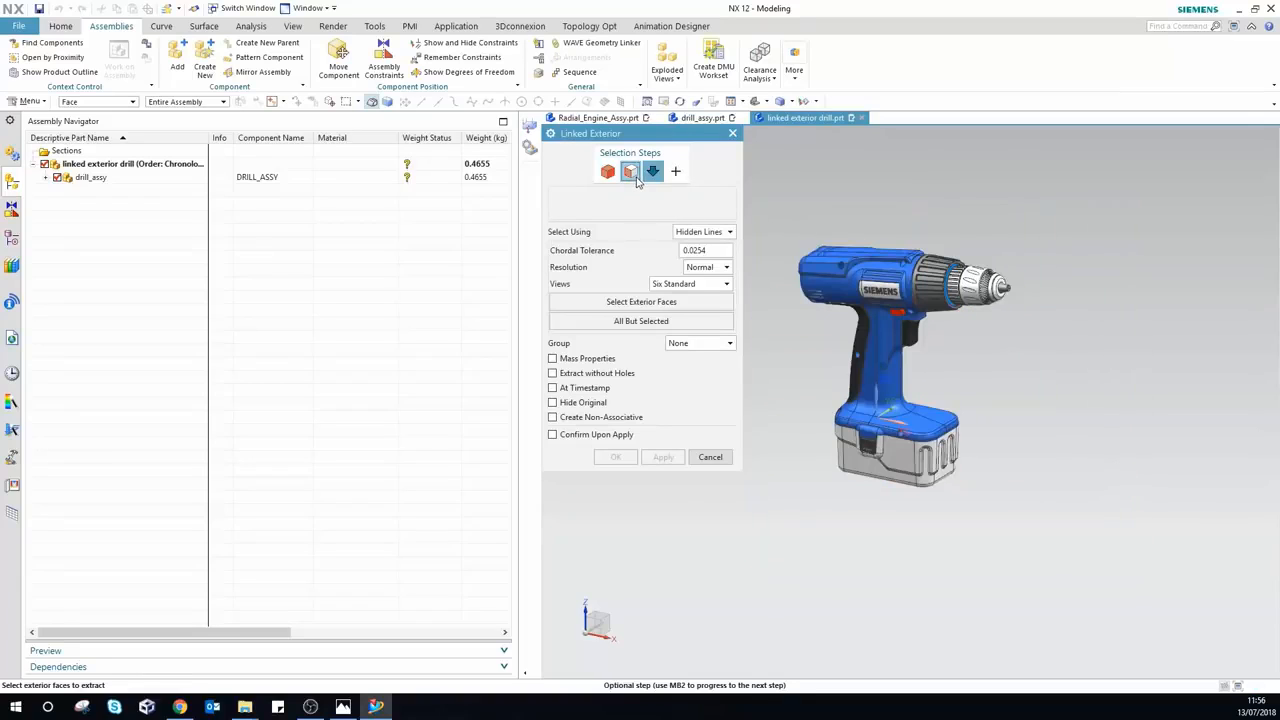
click(708, 233)
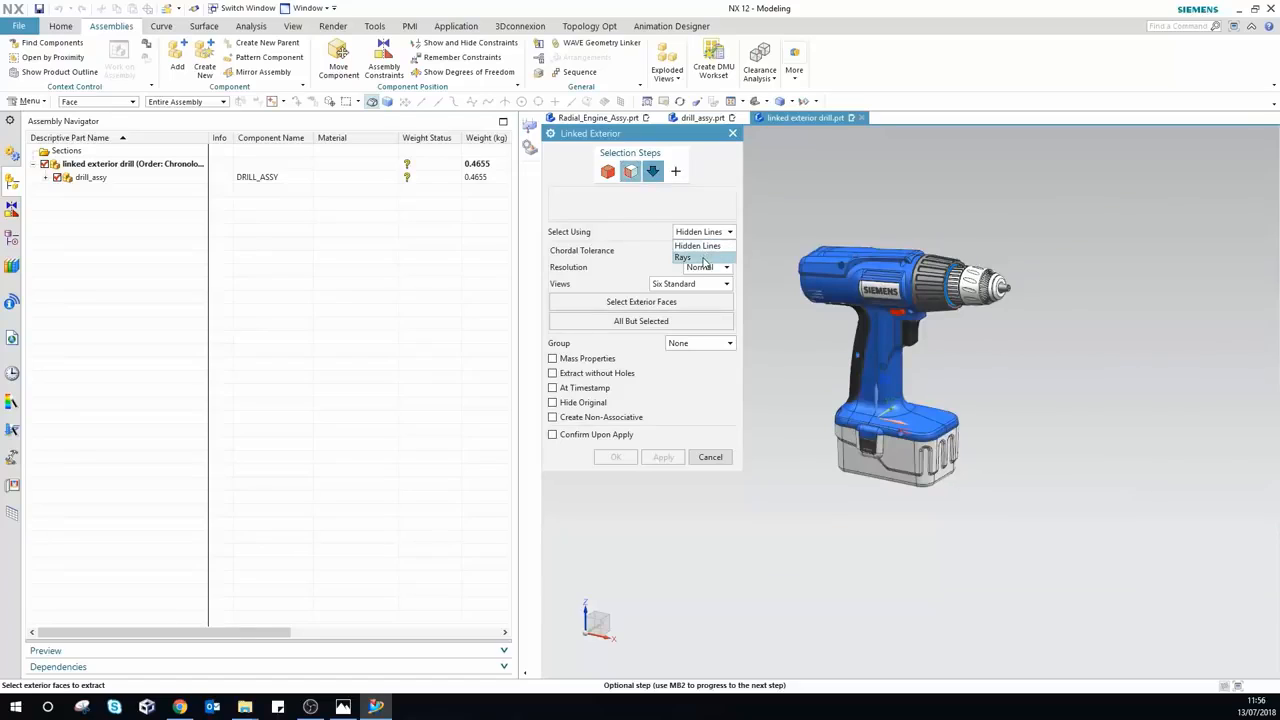
click(705, 258)
click(698, 268)
click(695, 279)
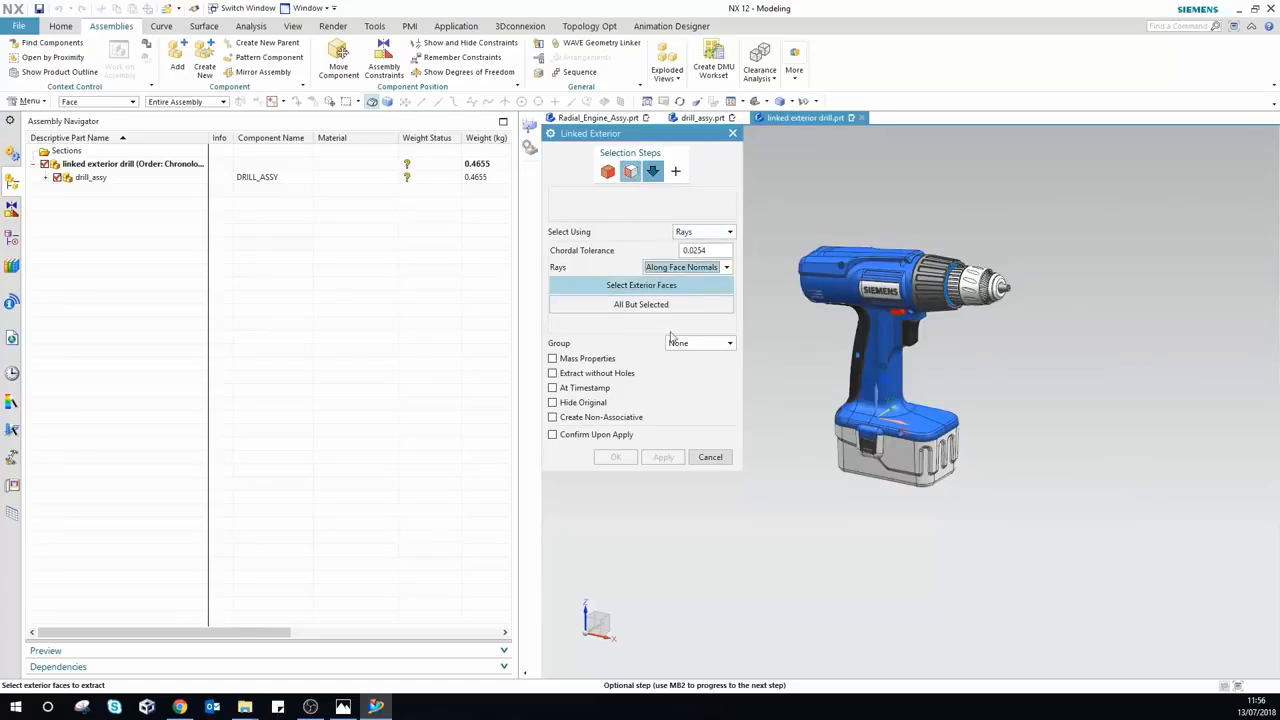
click(650, 287)
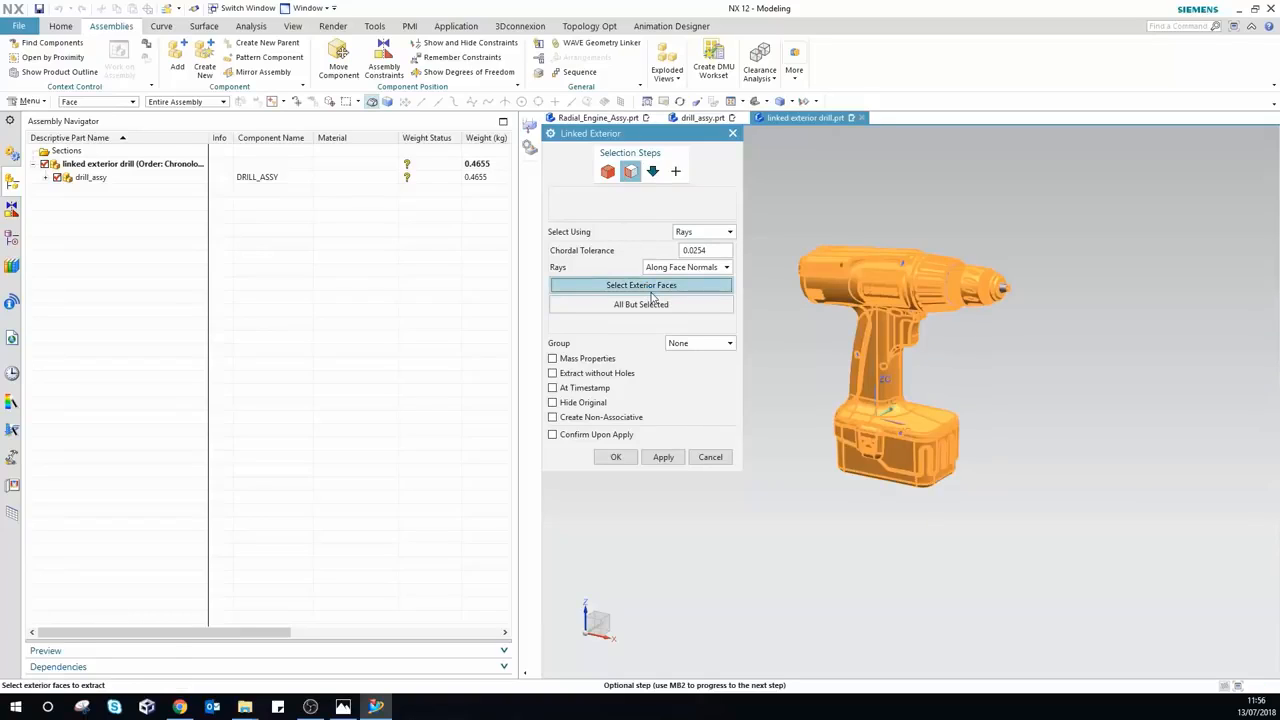
click(616, 458)
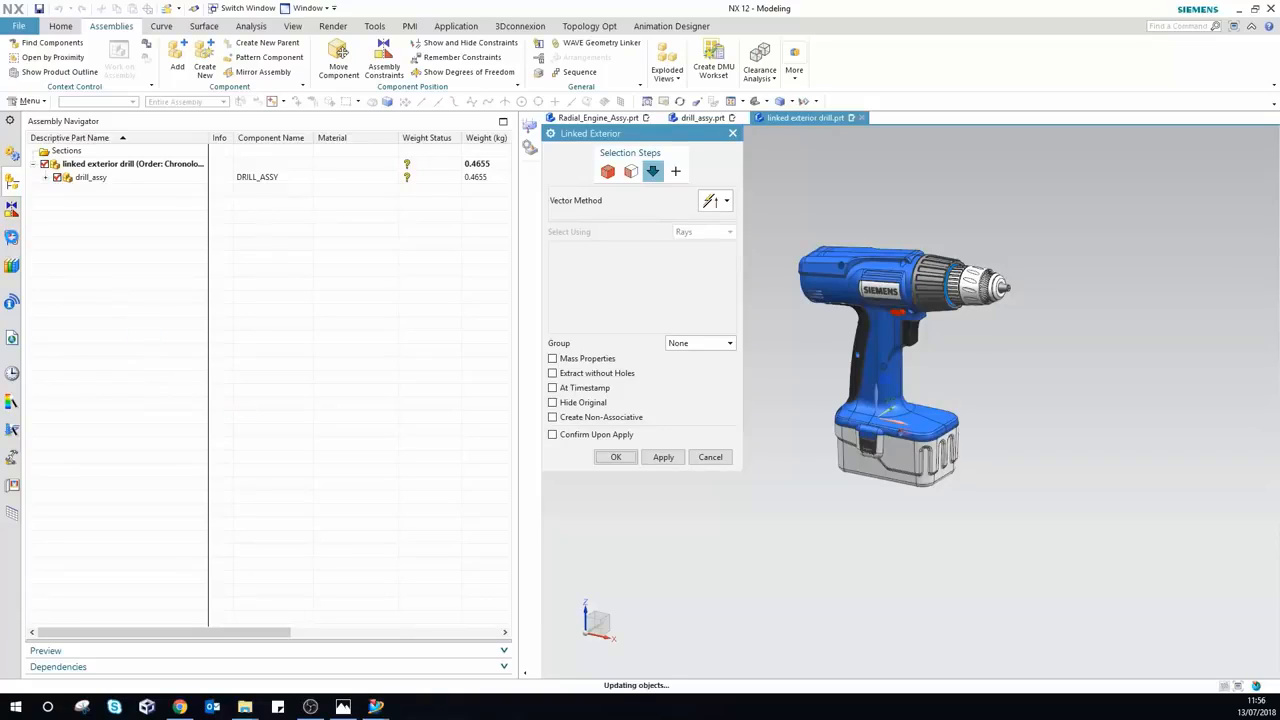
click(12, 238)
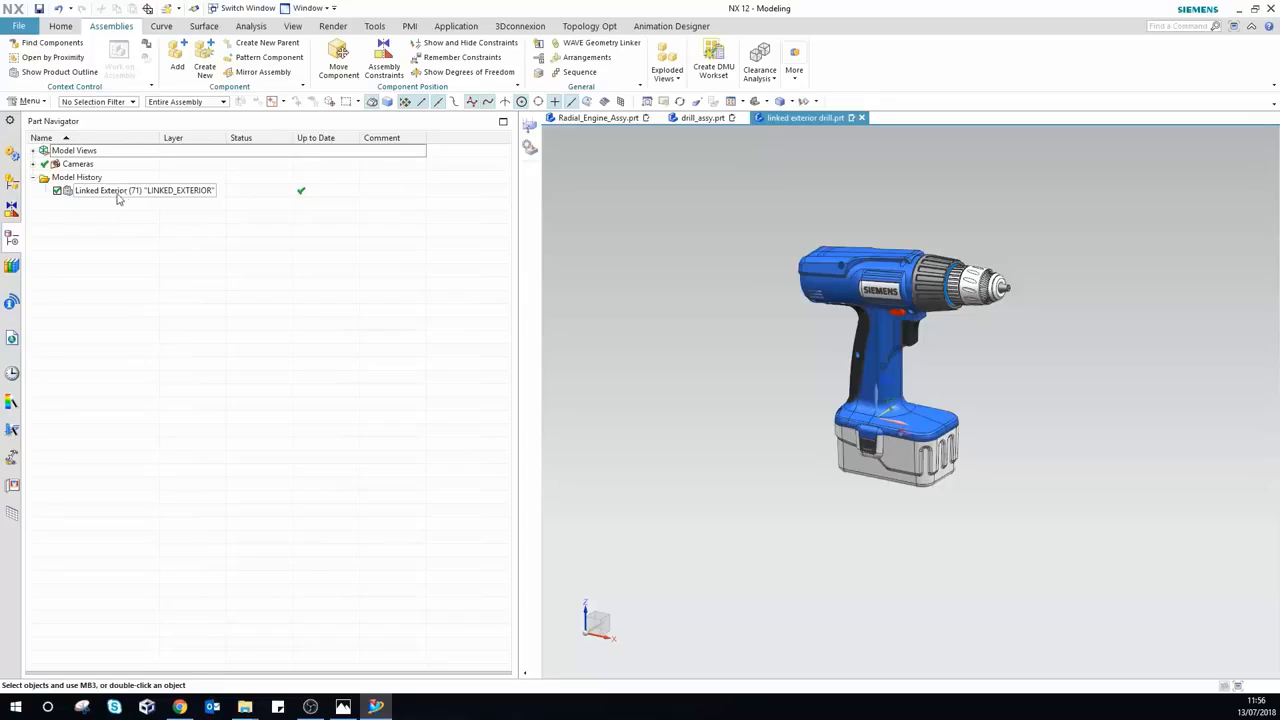
Step: Delete the drill_assy component, leaving only the Linked Exterior feature in the part
click(12, 183)
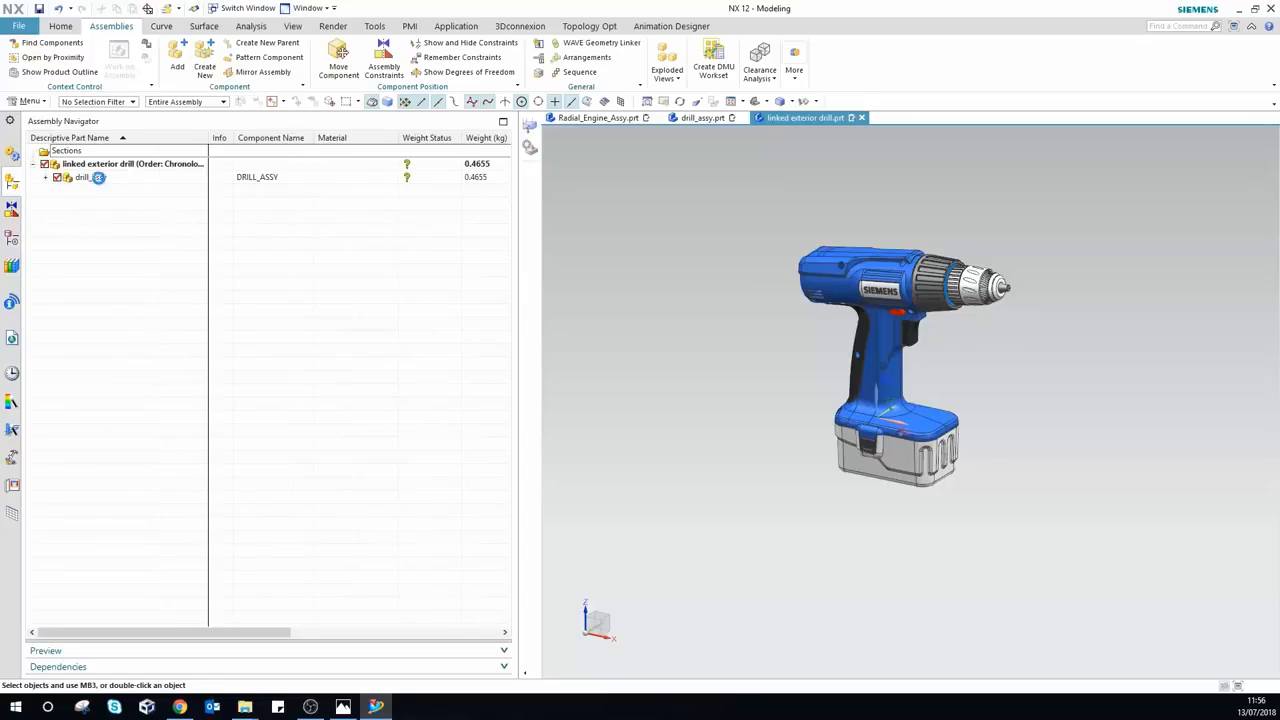
right_click(96, 180)
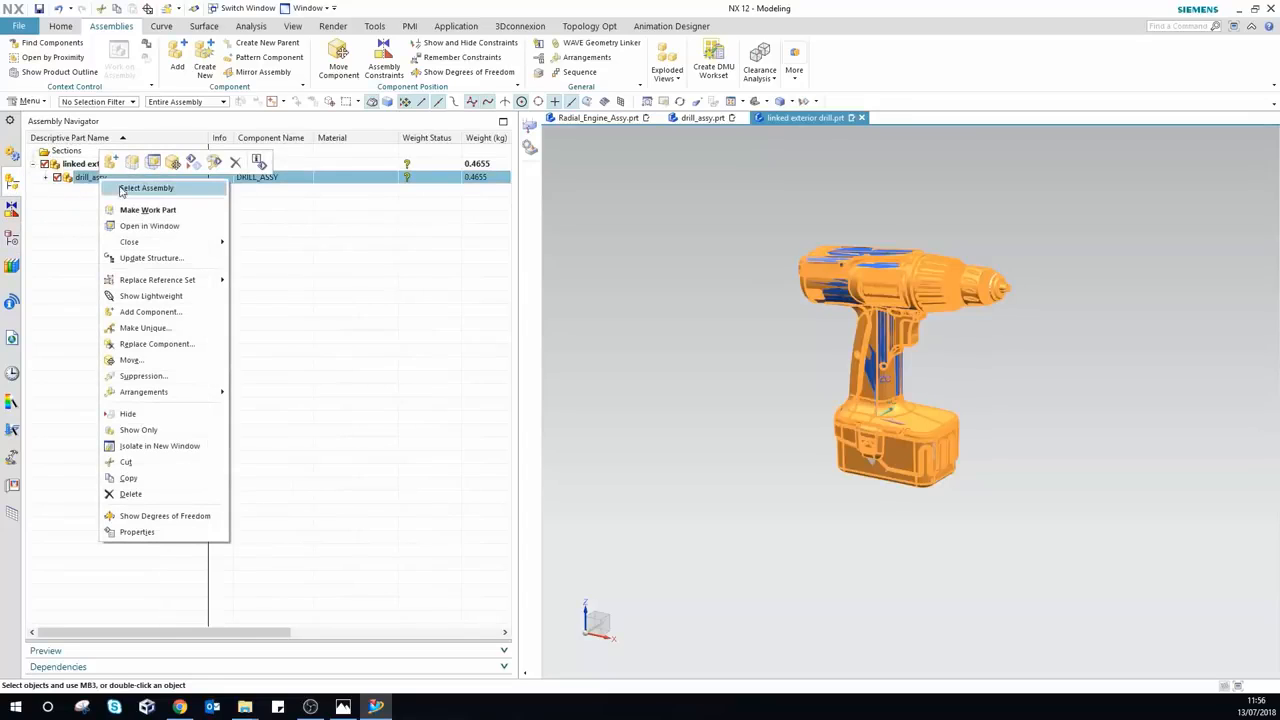
click(177, 494)
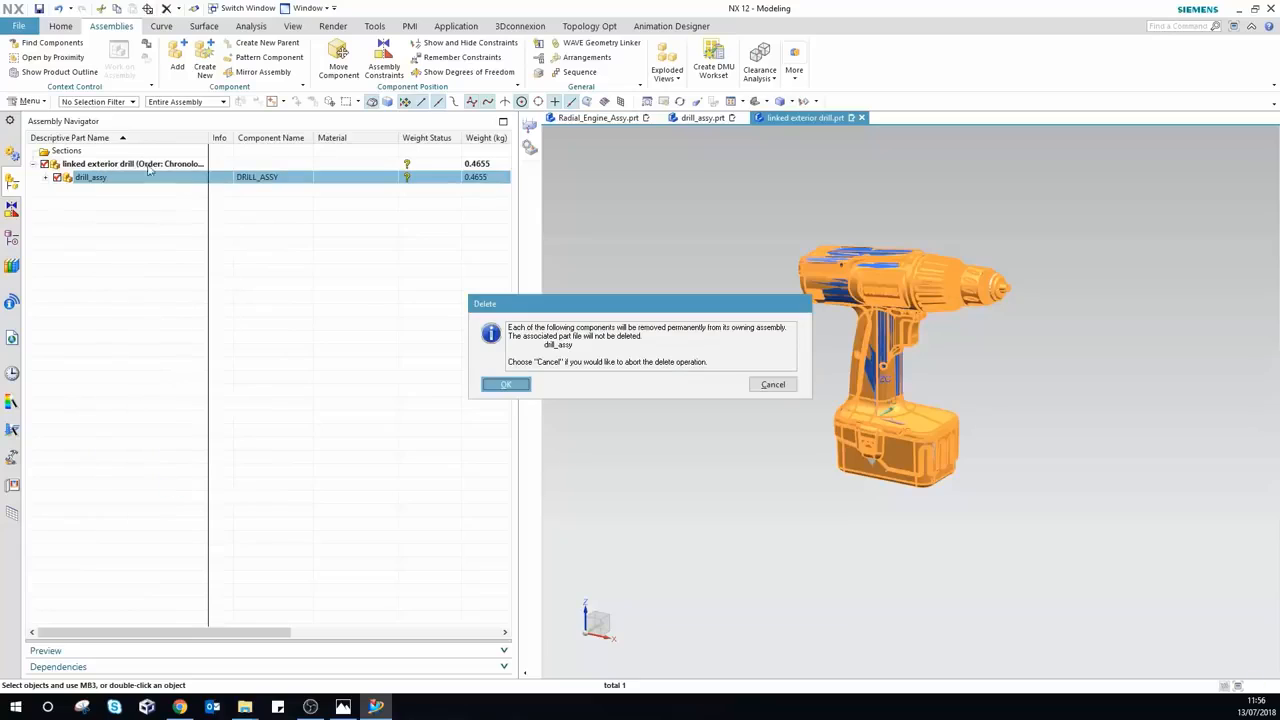
click(505, 384)
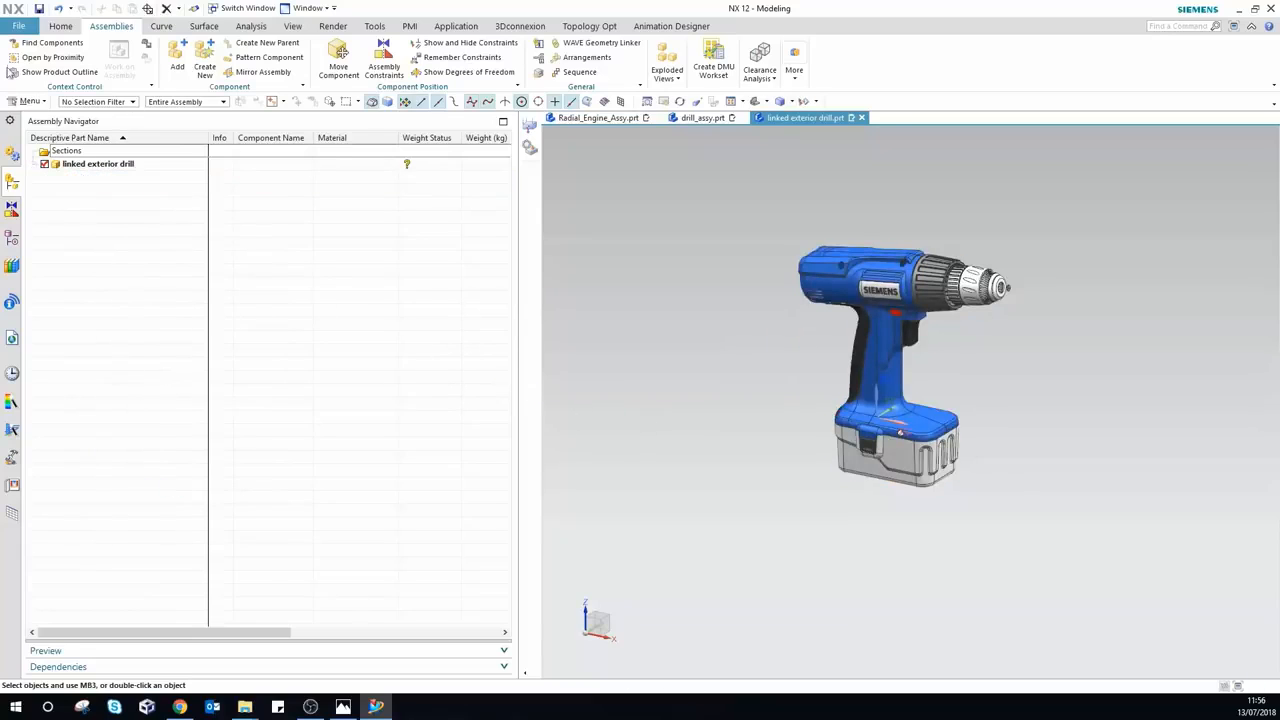
click(12, 237)
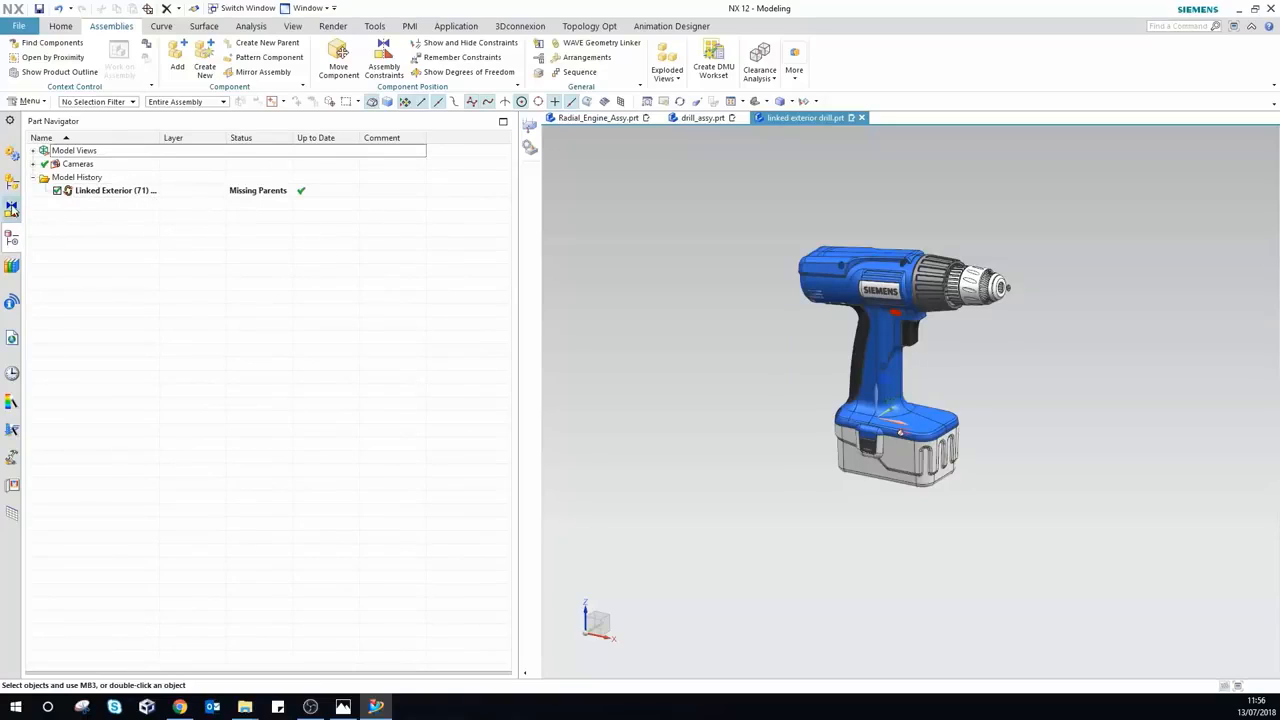
click(9, 188)
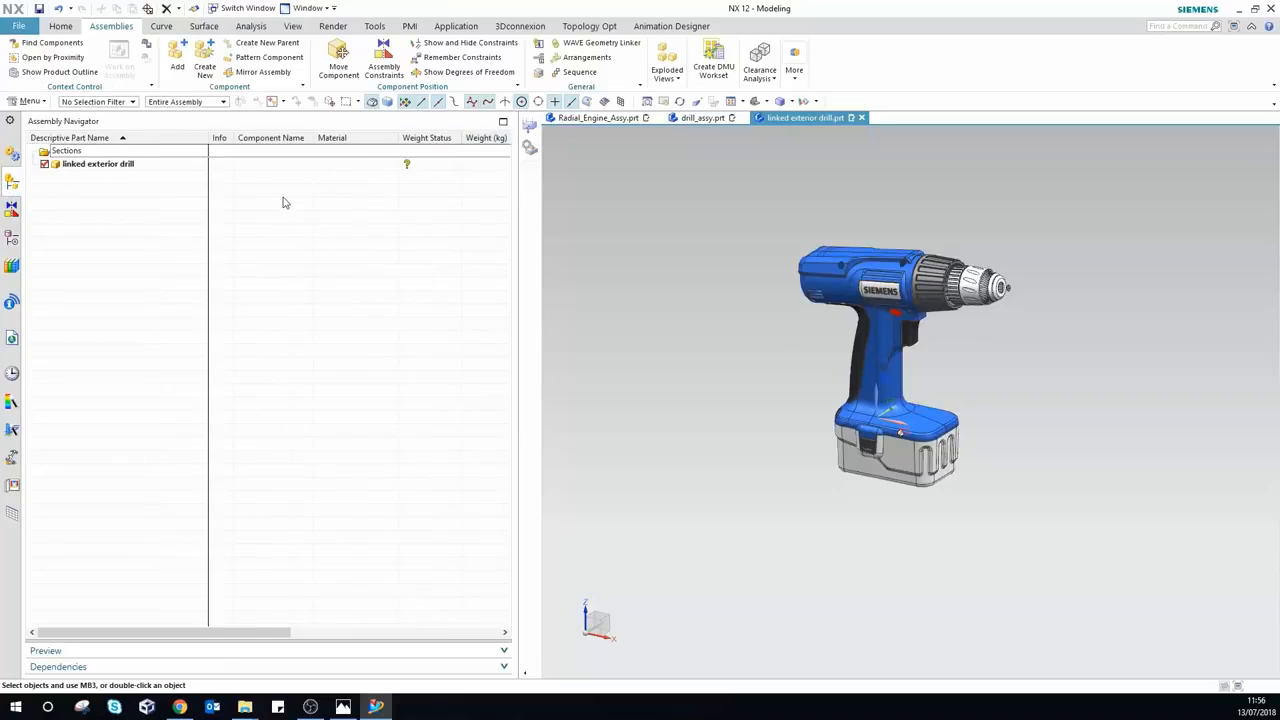
Step: Start a one-plane View Section (Section 1) exposing the linked exterior's hollow shell
key(ctrl+h)
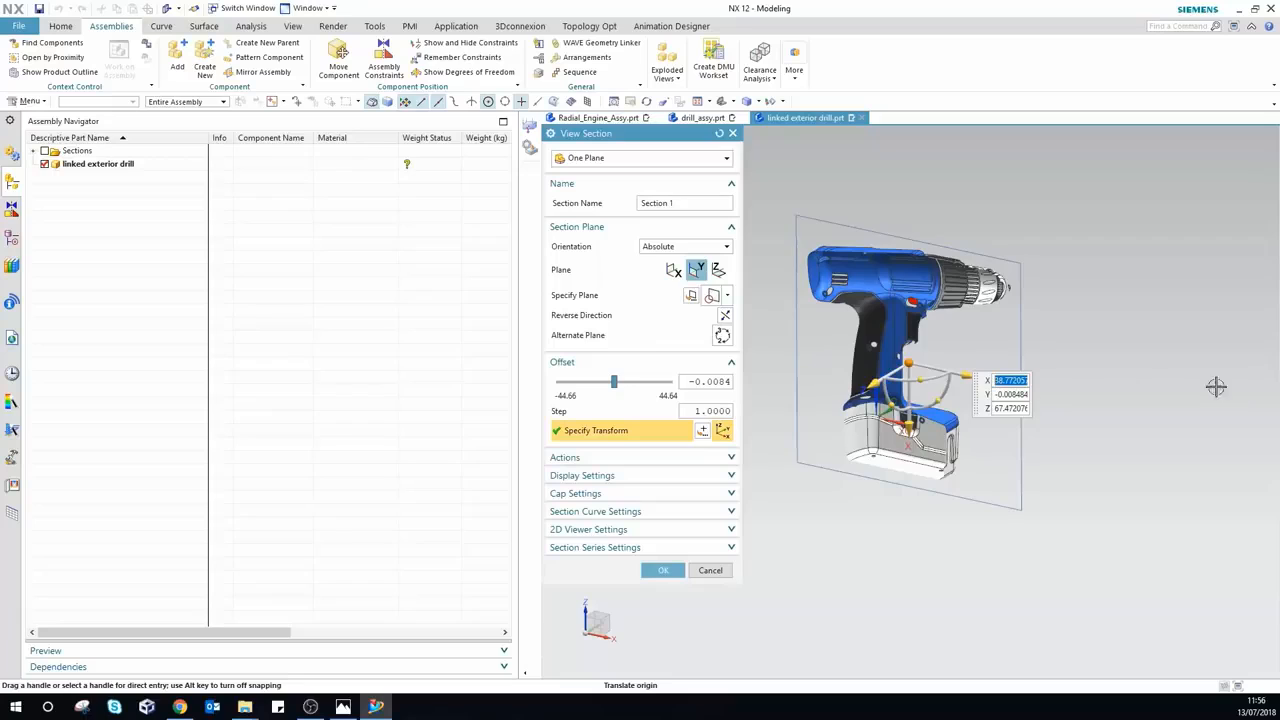
scroll(976, 279, down, 2)
scroll(976, 279, up, 1)
scroll(829, 254, down, 1)
scroll(829, 254, up, 2)
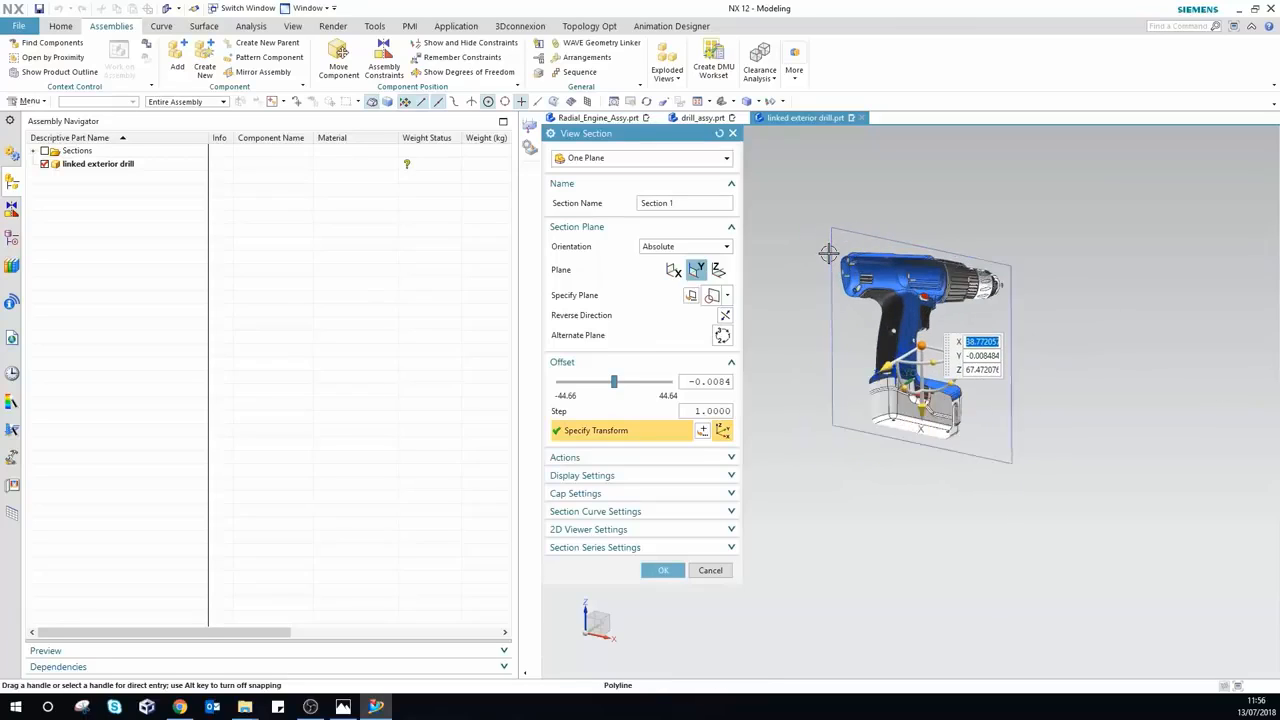